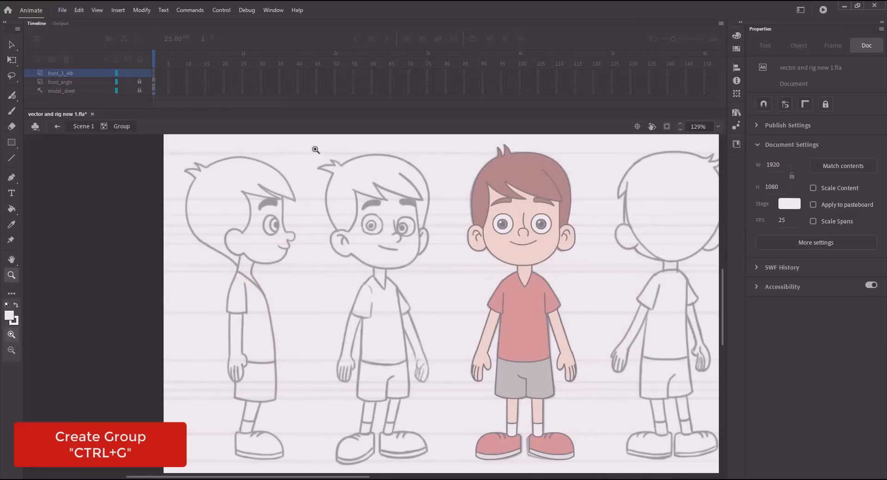
Set the Rectangle tool to no fill with a black stroke of size 2 for tracing the three-quarter head
drag(315, 150, 455, 282)
key(r)
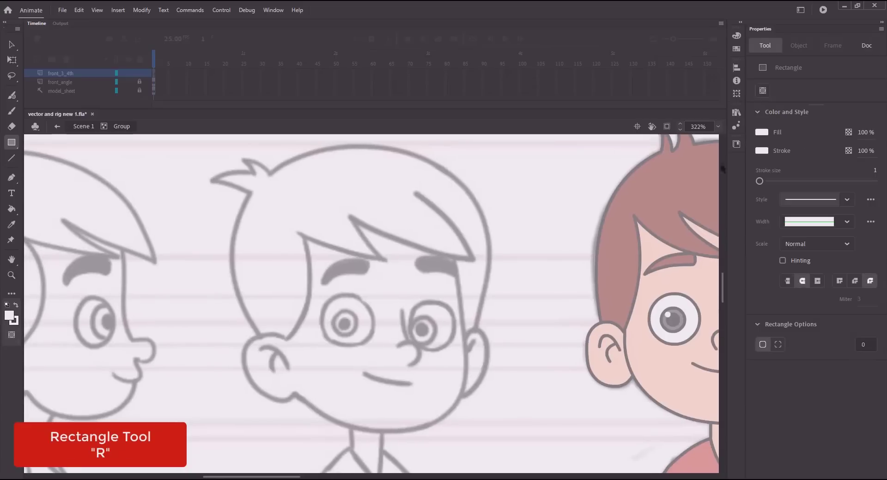
click(761, 151)
click(602, 178)
click(762, 133)
click(738, 142)
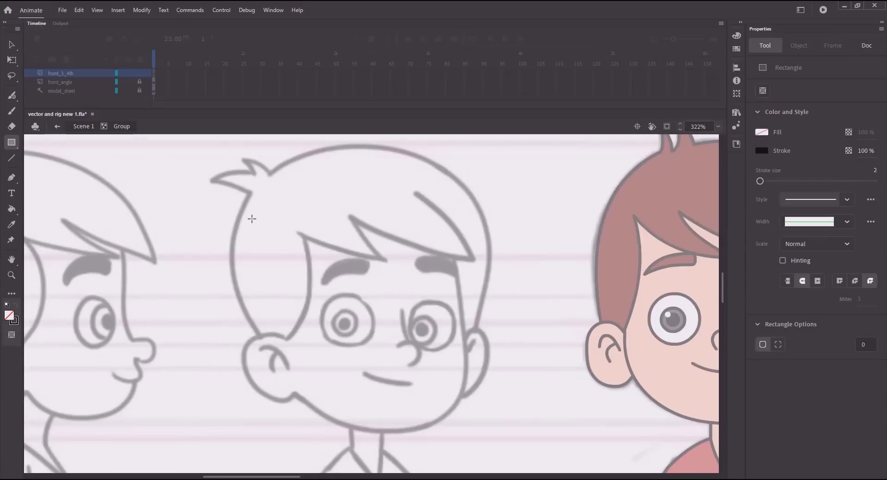
Draw a rectangle over the three-quarter face and reshape its lower corners and edges along the cheek and chin
drag(251, 219, 446, 382)
key(v)
drag(420, 276, 412, 248)
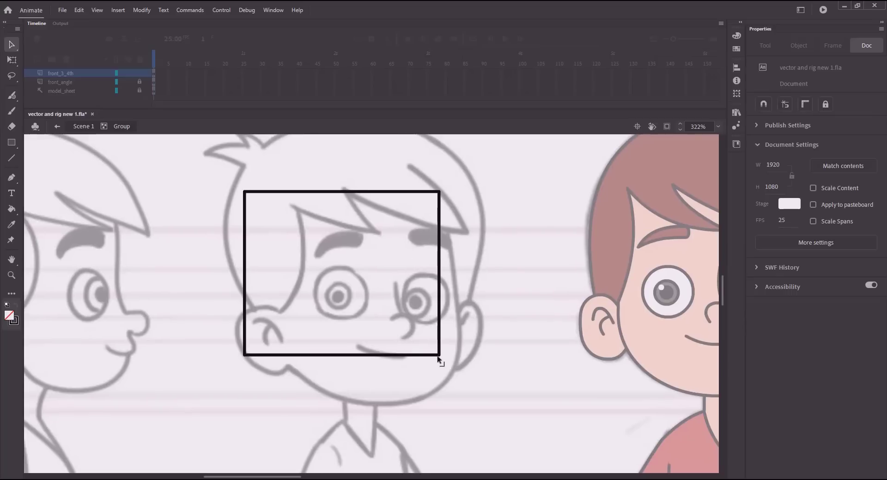
drag(440, 357, 459, 353)
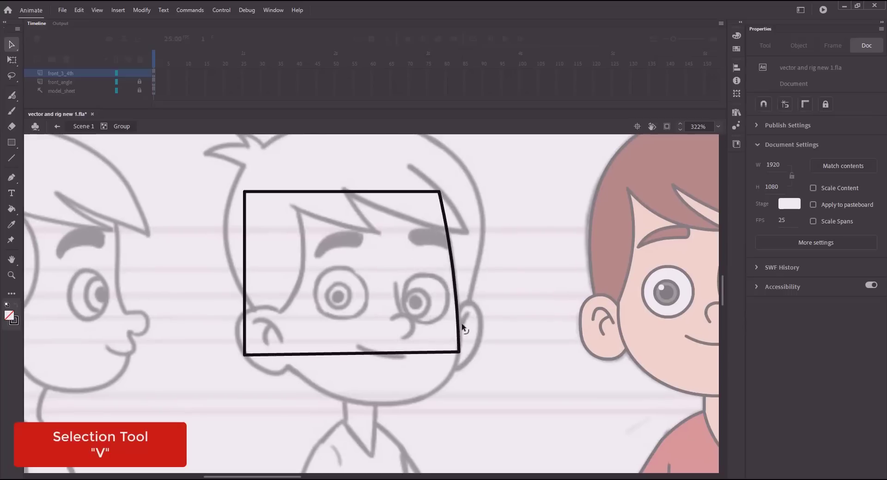
drag(461, 323, 465, 342)
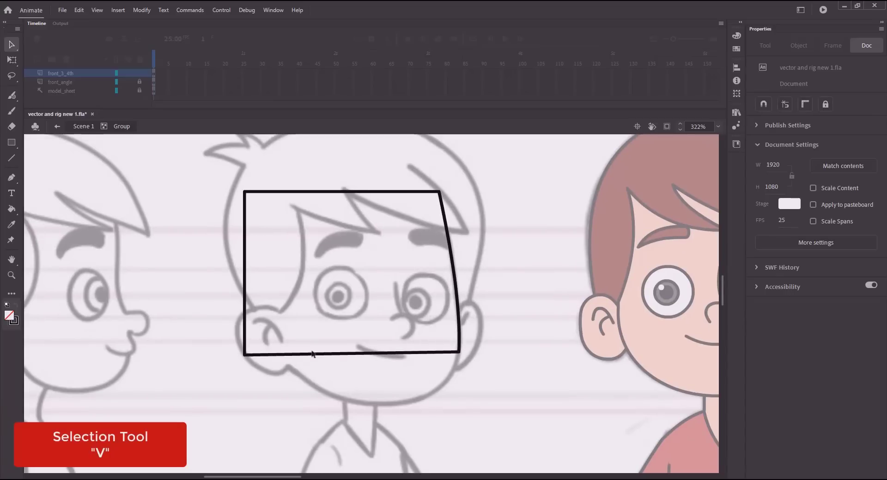
drag(260, 361, 291, 369)
drag(401, 357, 430, 409)
Adjust the chin curve's handles with the Subselection tool to match the sketched jaw, and save the document
key(a)
drag(437, 334, 513, 382)
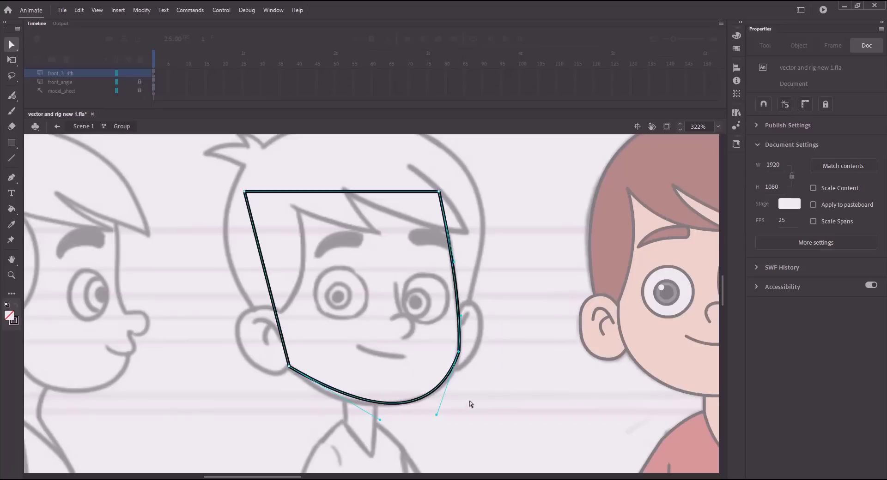
drag(437, 414, 451, 404)
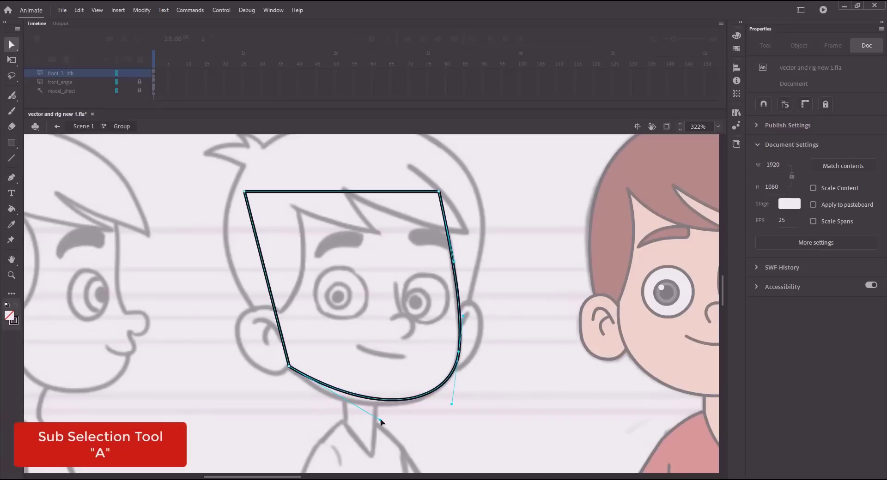
drag(380, 420, 352, 427)
key(ctrl+s)
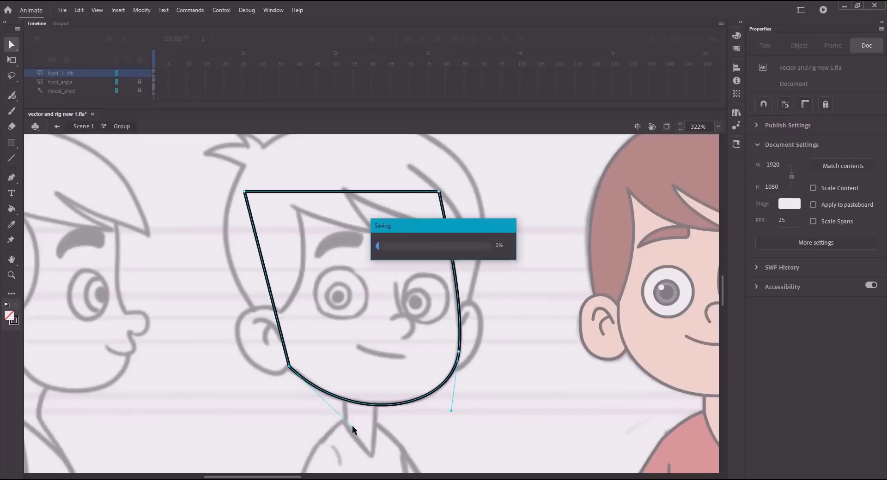
Fine-tune the jaw curve's handle at the far cheek point to follow the sketch, and save the document
click(453, 263)
click(458, 351)
drag(450, 411, 455, 406)
click(483, 342)
drag(483, 342, 411, 370)
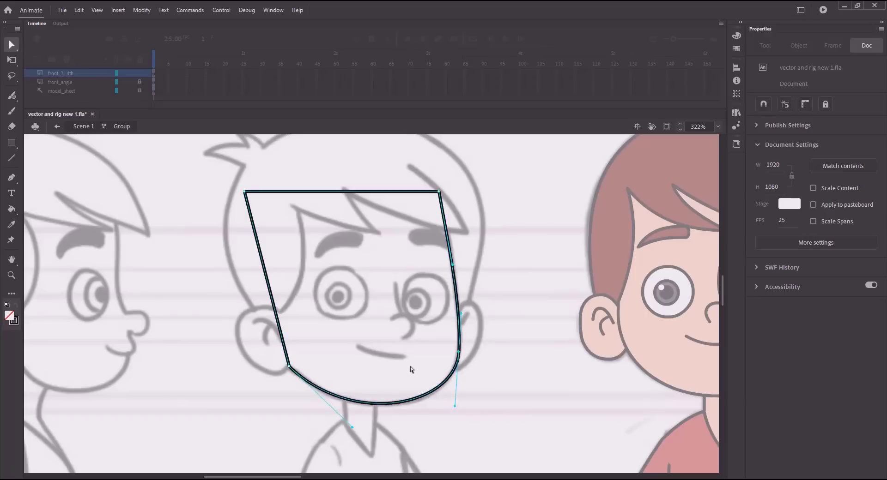
click(410, 370)
click(458, 351)
drag(455, 406, 453, 415)
click(370, 366)
key(ctrl+s)
Nudge the face outline's far upper corner outward, adjust the chin curve's near handle, and save the document
click(458, 351)
drag(438, 191, 440, 191)
drag(352, 427, 345, 424)
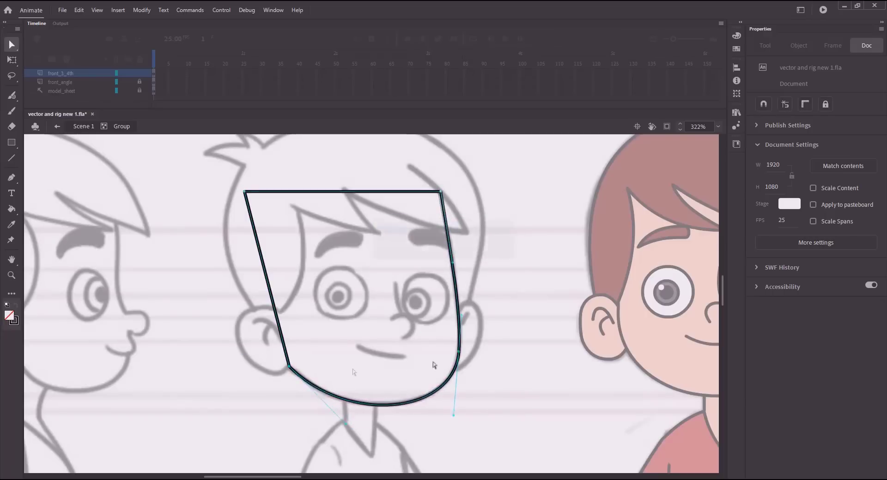
click(353, 371)
key(ctrl+s)
In a new group, draw a rectangle over the hair and fit its corners and far side to the sketched head
double_click(204, 226)
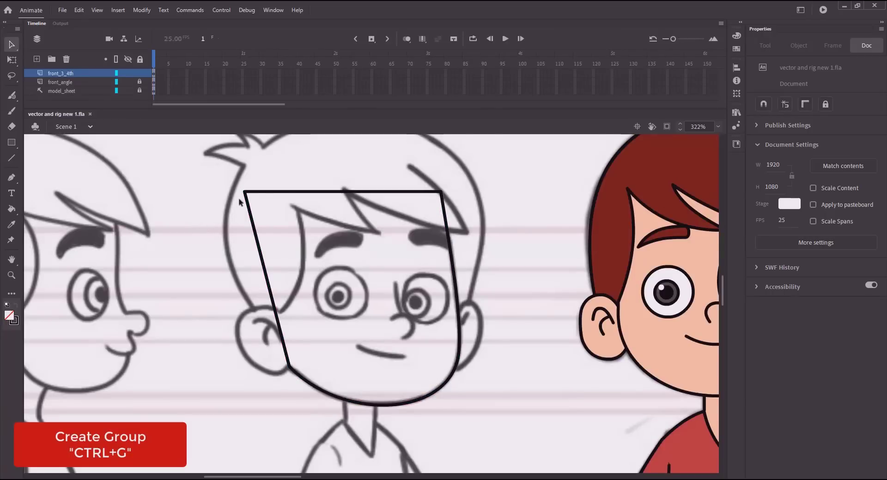
key(ctrl+g)
drag(251, 215, 271, 281)
key(r)
mouse_move(278, 225)
mouse_down()
mouse_move(322, 287)
mouse_move(420, 357)
mouse_move(491, 369)
mouse_up()
key(v)
drag(278, 357, 300, 391)
drag(476, 370, 480, 387)
drag(419, 225, 442, 202)
drag(465, 277, 505, 277)
drag(490, 369, 488, 369)
Shape the pointed hair tuft and the curved back of the head on the hair outline, and save the document
drag(315, 219, 283, 213)
key(ctrl+z)
drag(281, 252, 264, 233)
drag(273, 224, 257, 199)
drag(248, 206, 275, 203)
drag(263, 206, 251, 211)
drag(248, 227, 250, 223)
drag(264, 232, 265, 233)
key(ctrl+s)
drag(268, 282, 238, 280)
key(ctrl+s)
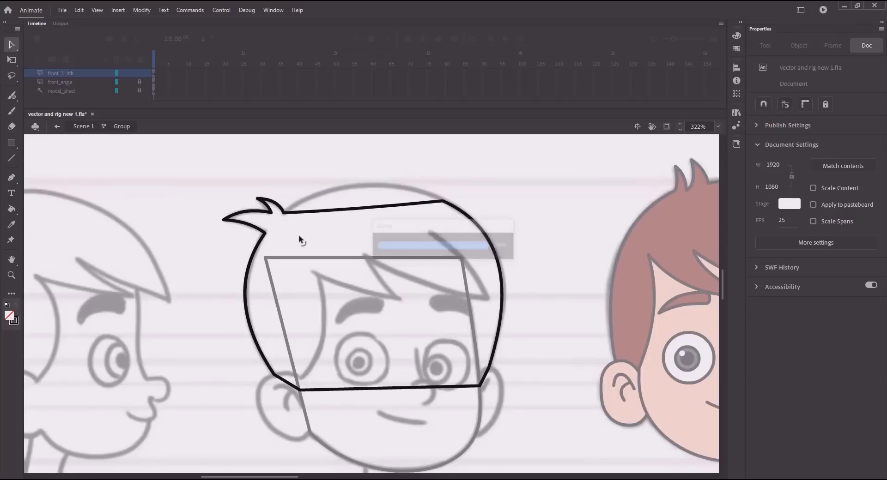
Curve the top of the hair outline over the skull and refine its anchor points and handles with Subselection
drag(339, 210, 347, 187)
key(a)
drag(416, 194, 504, 237)
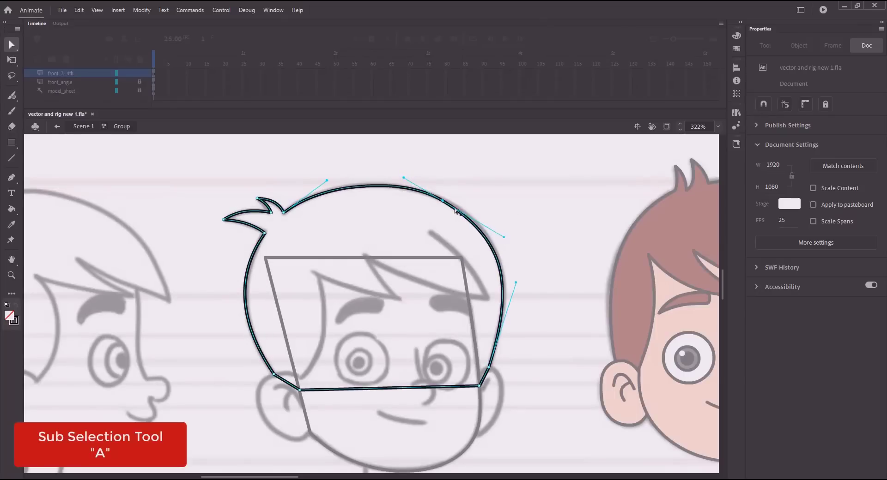
drag(442, 201, 447, 202)
drag(327, 181, 329, 175)
drag(516, 282, 514, 287)
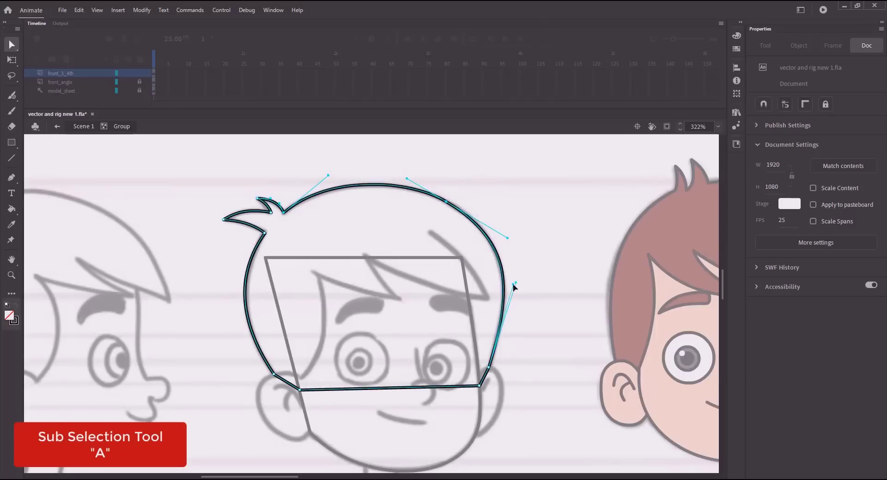
click(437, 213)
drag(447, 202, 450, 204)
drag(411, 181, 413, 180)
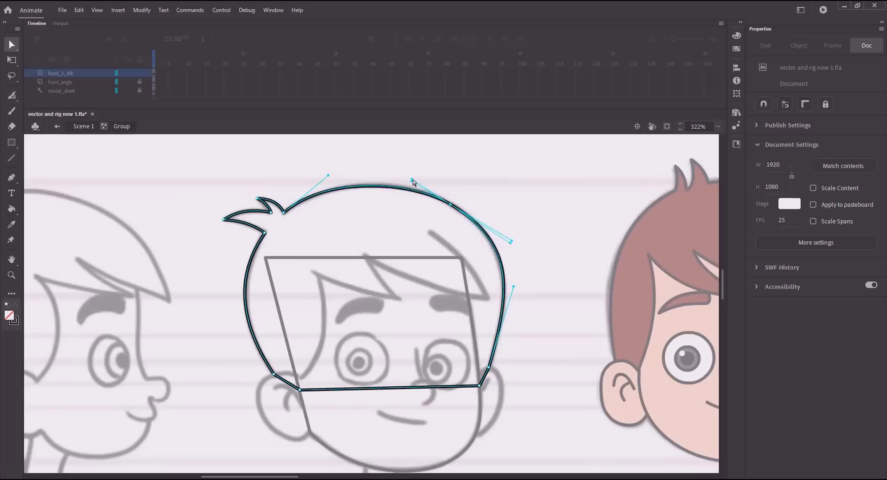
Refine the curve handles along the far side and crown of the hair outline, saving the document
drag(449, 250, 512, 390)
click(517, 291)
drag(513, 286, 511, 277)
click(504, 287)
click(545, 286)
key(ctrl+s)
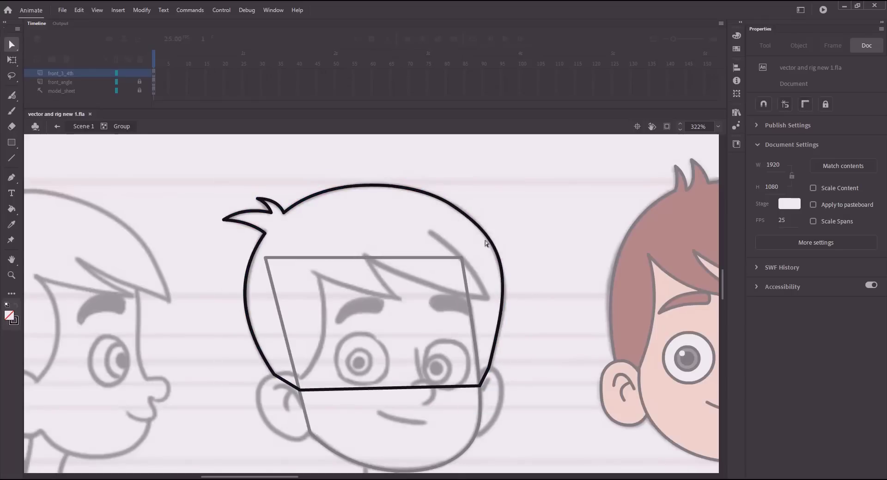
click(487, 238)
drag(510, 244, 503, 234)
drag(411, 179, 416, 182)
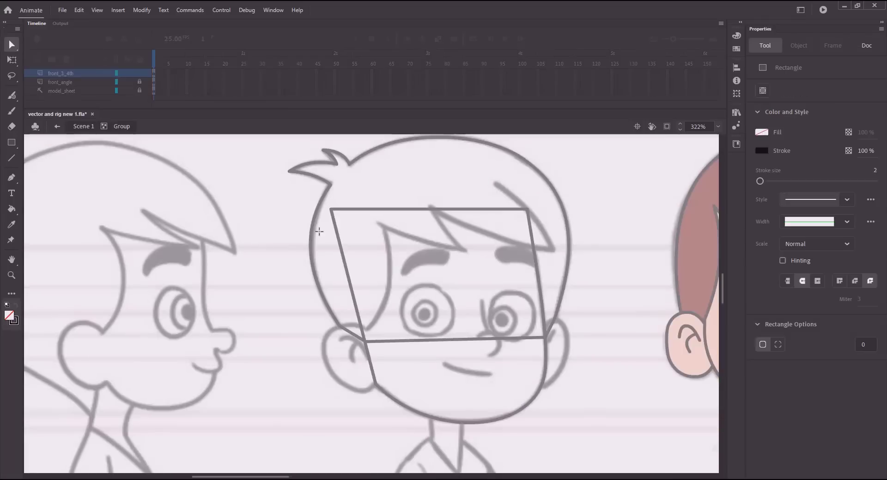
Draw a rectangle over the forehead and move its corners to the fringe's sideburn, back, crown and front tip
drag(386, 237, 461, 317)
key(v)
drag(386, 316, 365, 330)
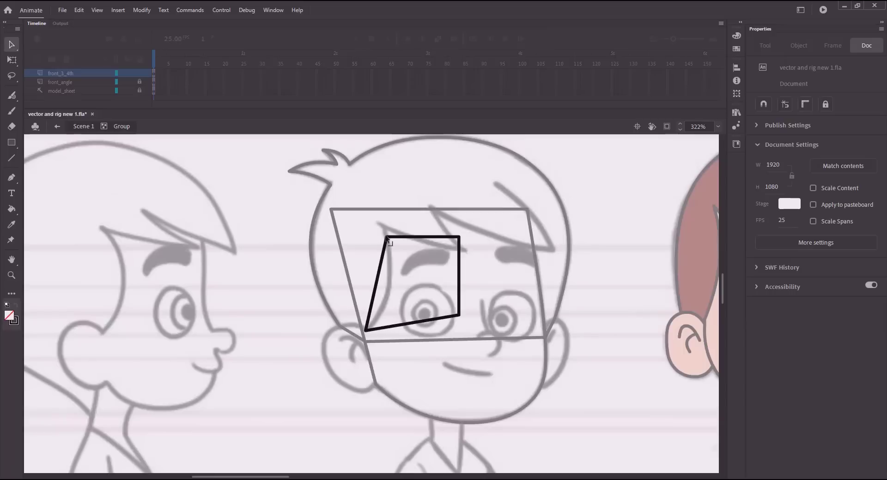
drag(386, 237, 326, 206)
drag(459, 236, 498, 183)
drag(459, 316, 555, 252)
Curve the fringe's outer edge, form the notch between the two front strands, and place the second strand's tip
mouse_move(531, 223)
mouse_down()
mouse_move(543, 226)
mouse_move(540, 219)
mouse_up()
drag(484, 282, 429, 206)
drag(491, 230, 489, 238)
drag(555, 252, 554, 251)
drag(411, 240, 465, 250)
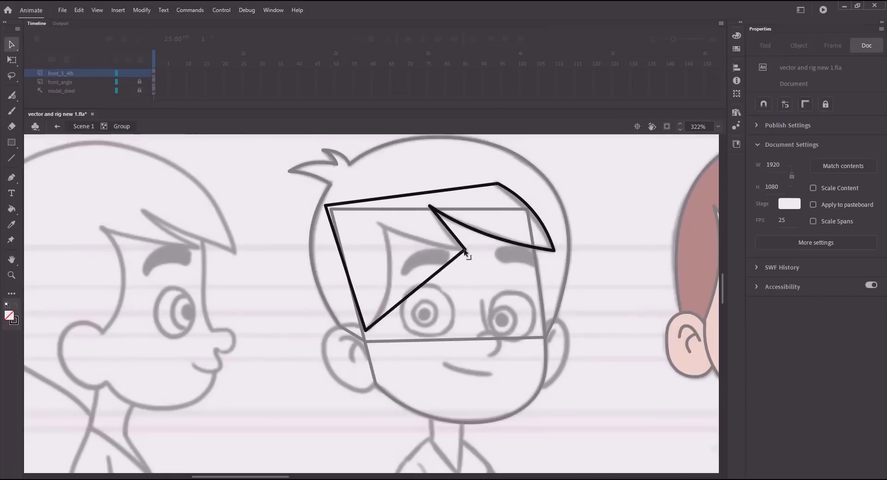
Form the fringe's sideburn corner, curve the strand edges along the sketch, and bend the back edge inside the hair outline
drag(418, 288, 384, 227)
drag(378, 260, 423, 243)
drag(429, 206, 444, 231)
drag(488, 237, 489, 235)
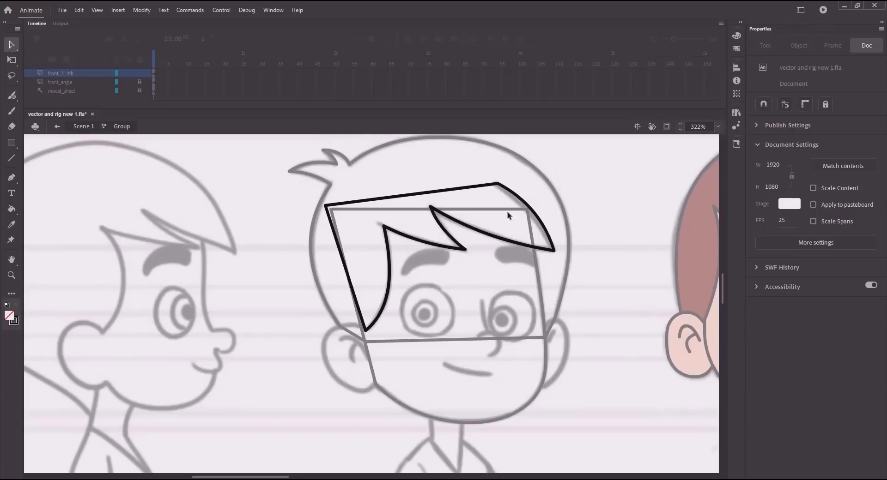
drag(498, 184, 492, 182)
drag(541, 225, 542, 224)
drag(349, 285, 356, 325)
mouse_move(336, 282)
mouse_down()
mouse_move(358, 272)
mouse_move(339, 234)
mouse_move(421, 303)
mouse_up()
In a new group, draw a circle about 36.6 px wide for the left eye and nudge it onto the sketched eye
click(85, 127)
key(ctrl+g)
key(o)
key(v)
click(408, 301)
key(Left)
key(Left)
key(Left)
key(Up)
key(Up)
key(Up)
key(Up)
key(Up)
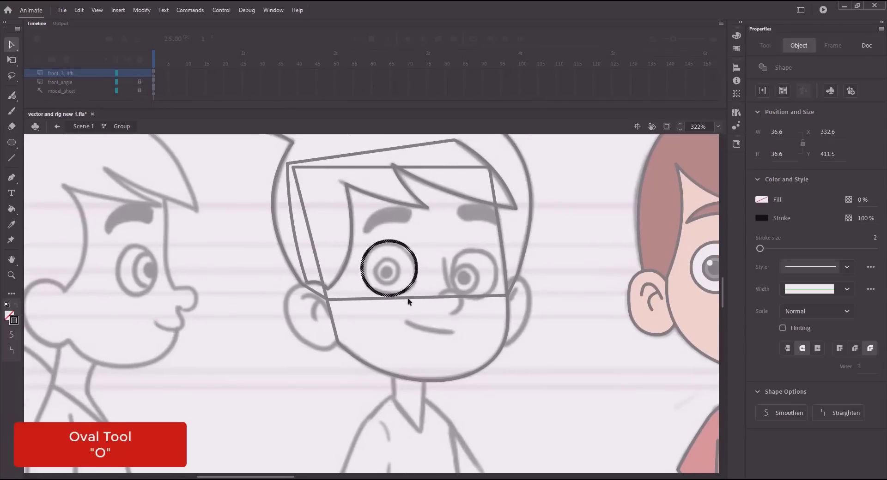
key(Right)
In another new group, draw a smaller oval for the left eye's iris and nudge it onto the sketch
click(82, 127)
click(369, 285)
click(348, 285)
key(ctrl+g)
key(o)
drag(375, 262, 398, 284)
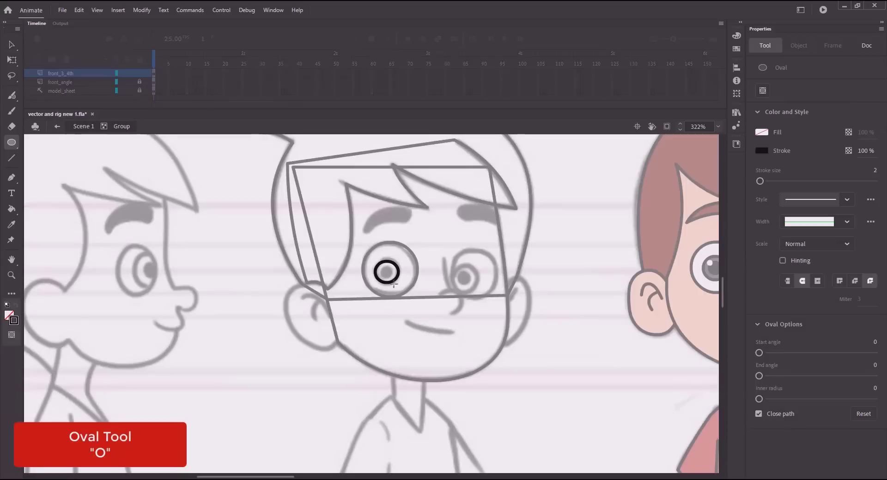
key(v)
click(388, 283)
key(Up)
Try scaling the iris oval to 120 percent
key(ctrl+alt+s)
text(120)
key(Return)
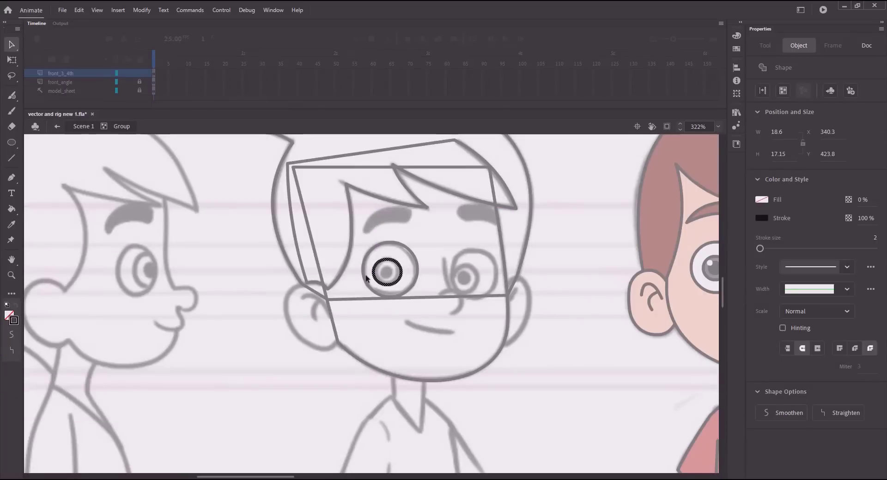
key(ctrl+z)
Enlarge the iris oval to about 17.1 by 15.8 px, save the document, and reopen the iris group for editing
key(ctrl+alt+s)
text(105)
key(Return)
key(ctrl+y)
click(348, 274)
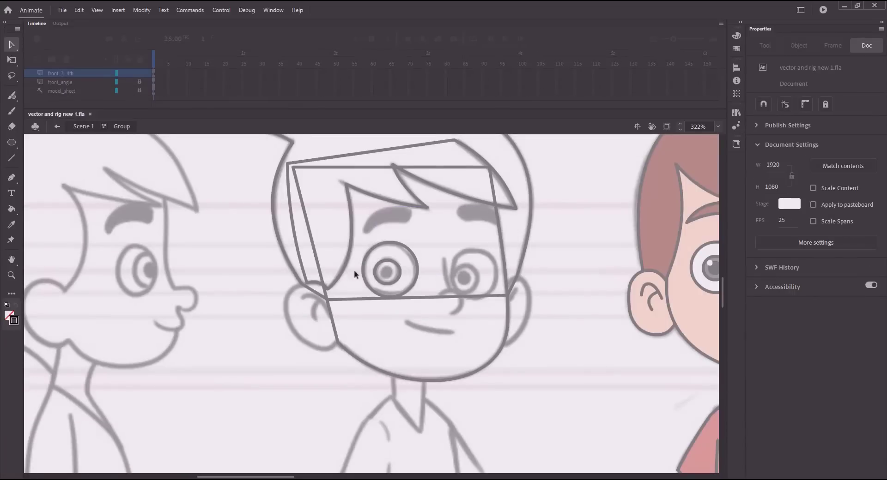
click(377, 267)
click(279, 223)
click(84, 130)
double_click(374, 271)
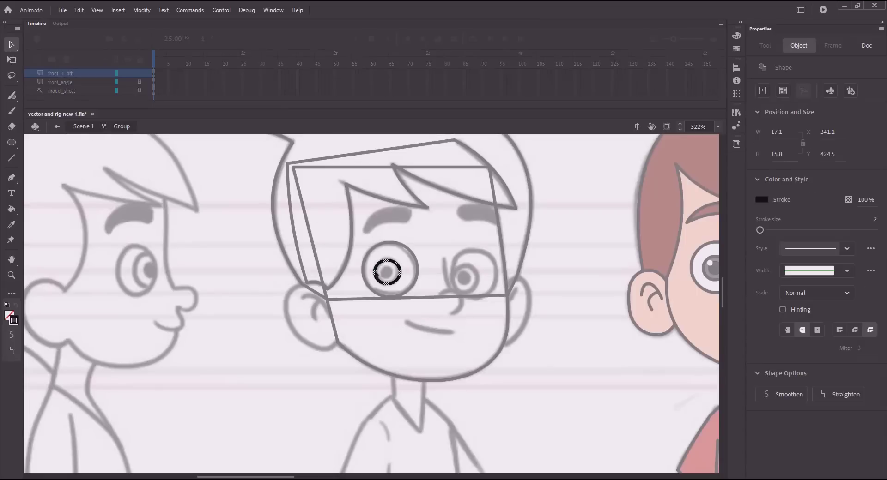
Duplicate the iris oval in place and scale the copy down to form the pupil
key(q)
click(315, 262)
click(377, 266)
key(ctrl+c)
key(ctrl+shift+v)
key(ctrl+alt+s)
text(50)
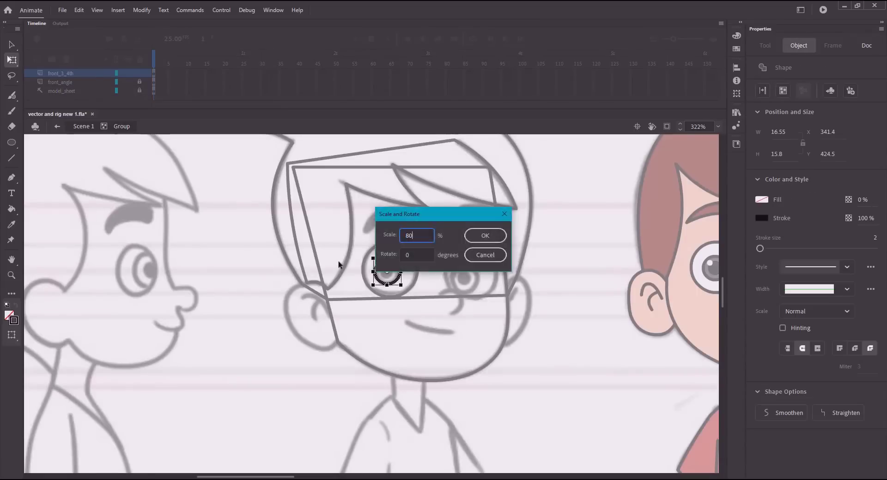
key(Return)
Fill the pupil with black using the Paint Bucket tool
key(v)
click(336, 272)
key(k)
click(762, 133)
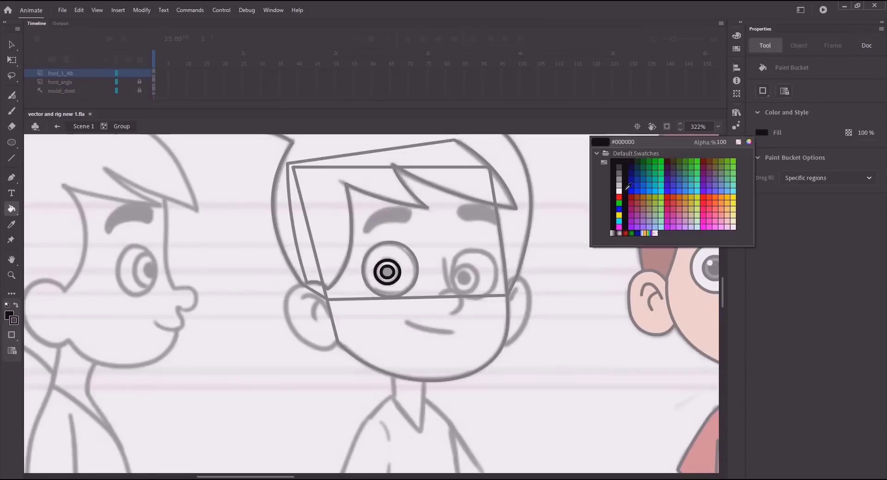
click(625, 183)
click(389, 273)
key(v)
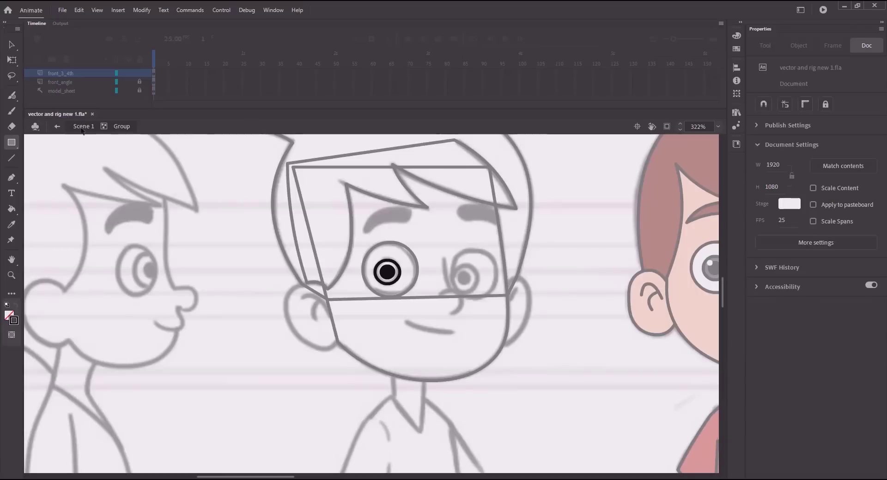
Duplicate the finished near-eye group in place and move the copy across onto the sketched far eye
click(84, 130)
click(401, 283)
key(ctrl+c)
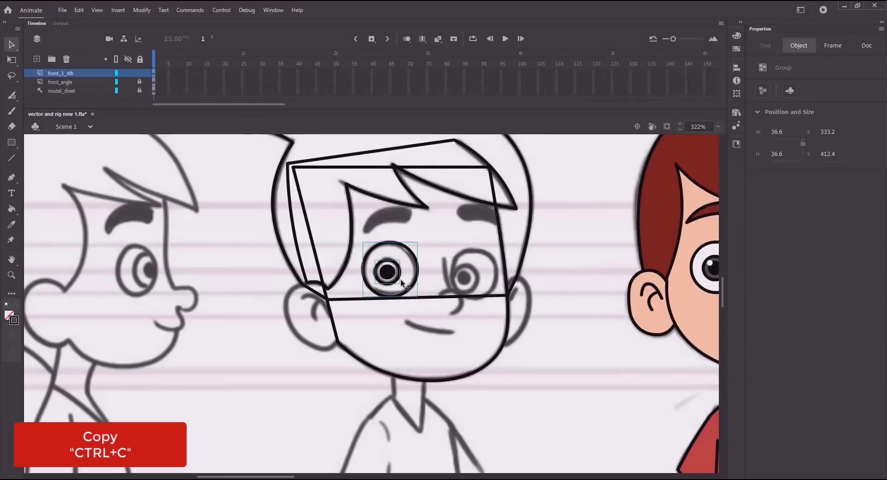
key(ctrl+shift+v)
key(shift+Right)
key(shift+Right)
key(shift+Right)
key(shift+Right)
key(shift+Right)
key(shift+Right)
key(shift+Right)
key(shift+Right)
key(shift+Right)
key(shift+Right)
key(shift+Right)
key(shift+Right)
key(shift+Right)
key(shift+Right)
key(shift+Right)
key(shift+Right)
key(shift+Right)
key(shift+Down)
key(shift+Right)
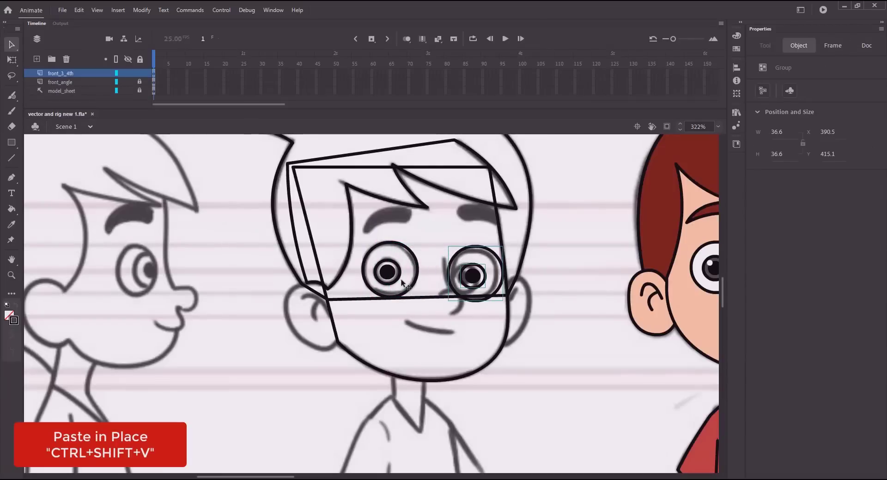
Shift the copied iris and pupil onto the sketched iris, and scale the whole far eye to 90 percent
click(423, 265)
drag(472, 276, 465, 278)
shift+click(454, 258)
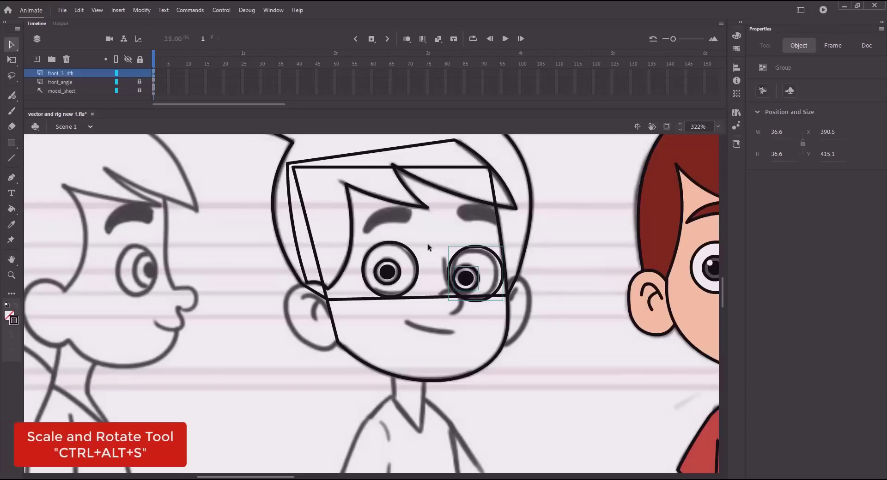
key(ctrl+alt+s)
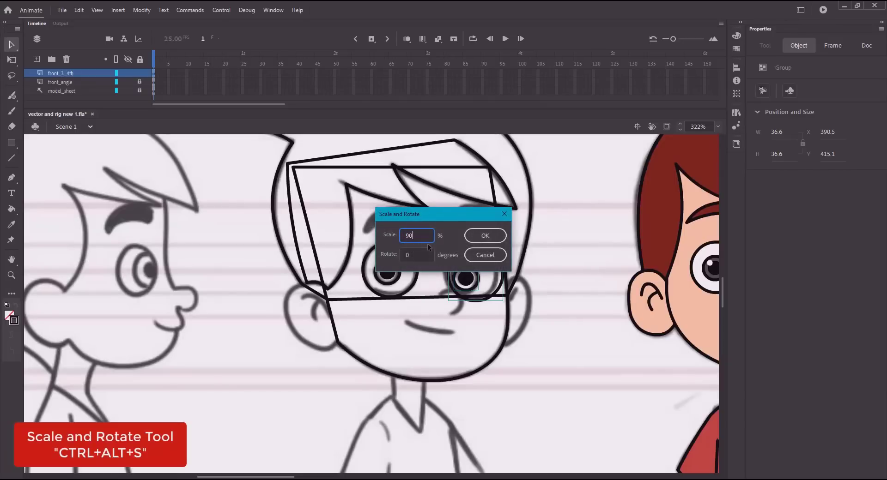
key(Return)
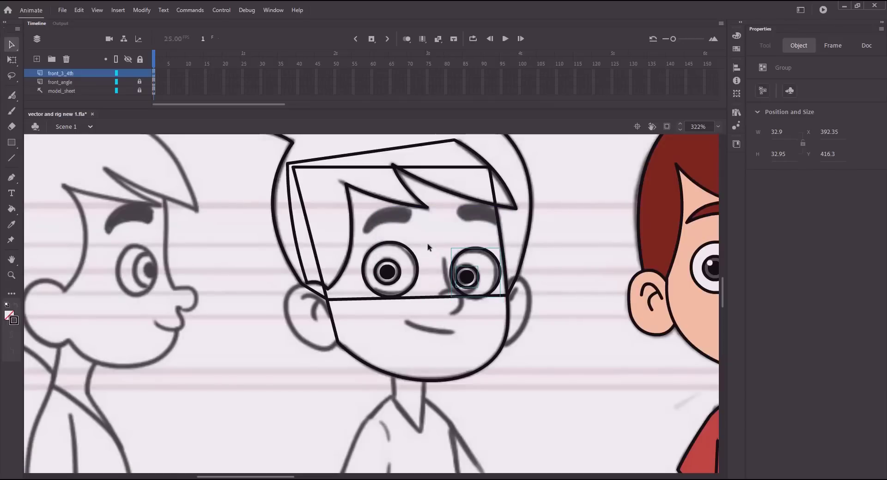
key(Left)
key(Up)
key(Down)
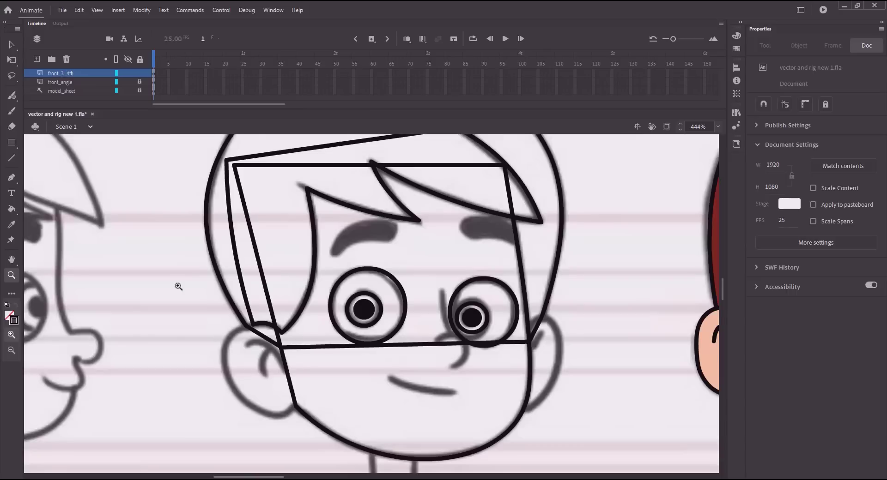
Trace the curved nose and its bridge line in a new group with the Line tool
key(v)
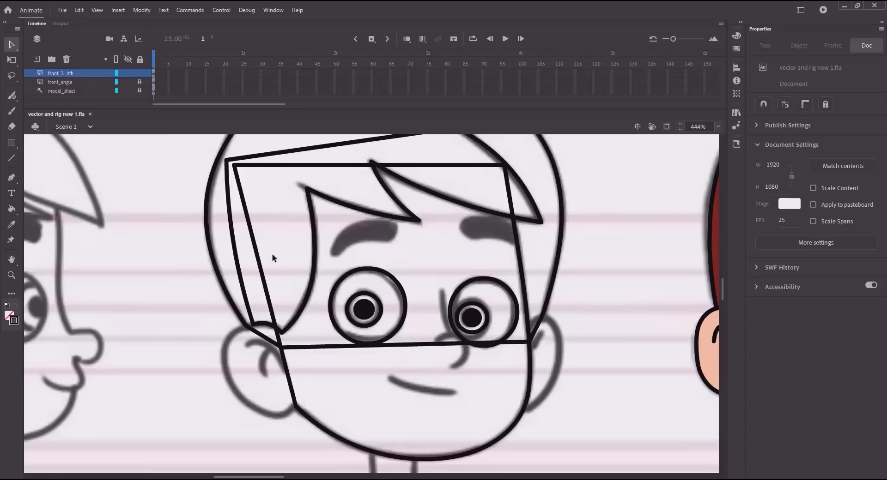
key(ctrl+g)
key(n)
mouse_move(430, 342)
mouse_down()
mouse_move(457, 372)
mouse_move(455, 348)
mouse_move(478, 342)
mouse_move(483, 352)
mouse_up()
key(v)
click(428, 317)
drag(455, 320, 448, 317)
click(433, 317)
key(n)
key(v)
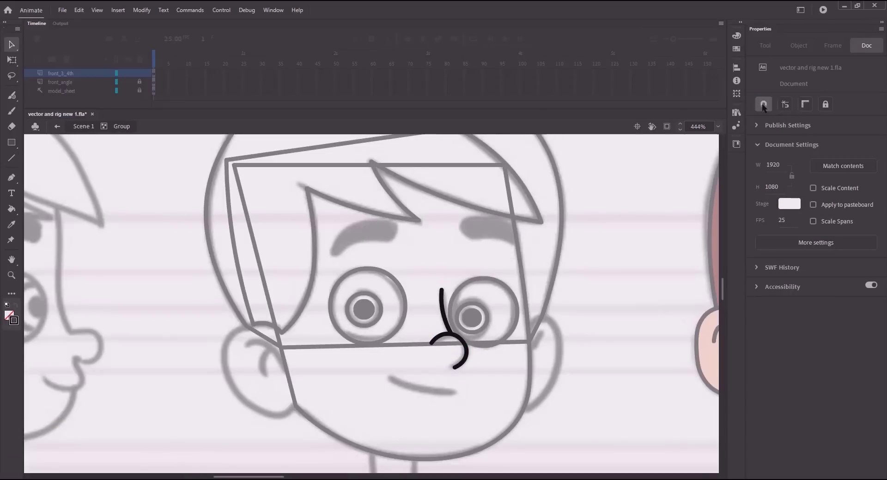
Turn off object snapping, then leave the nose group and save the document
click(763, 107)
double_click(123, 191)
key(ctrl+s)
Trace the mouth in a new group as a single line bent along the sketched smile, and save the document
key(ctrl+g)
key(n)
drag(383, 370, 434, 387)
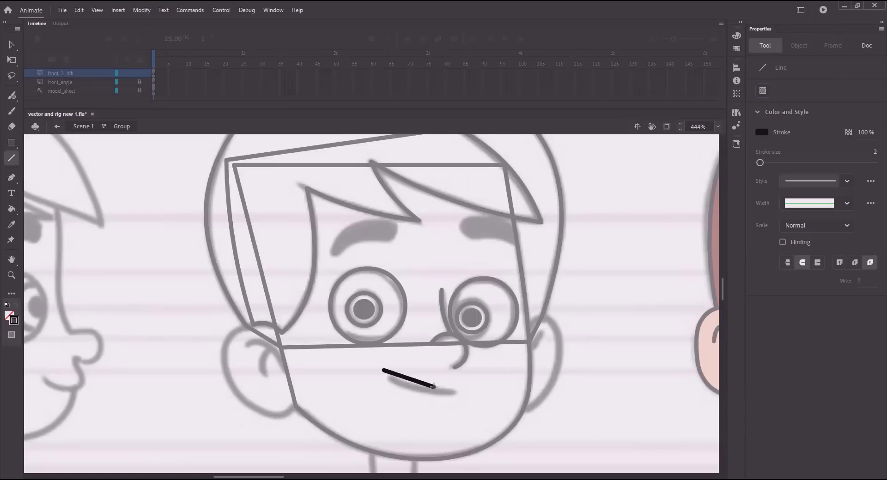
key(v)
drag(383, 370, 417, 391)
key(ctrl+s)
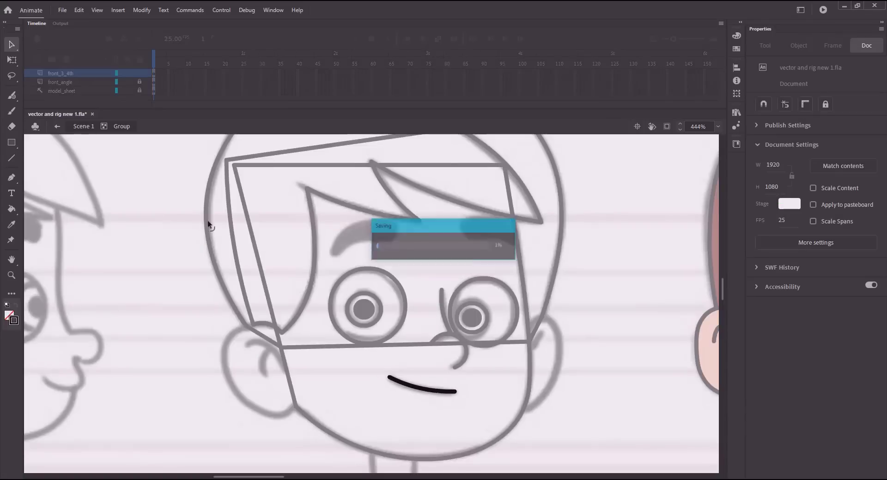
Draw a rectangle over the near eyebrow in a new group and bend it into the sketched arched shape
double_click(207, 220)
key(ctrl+g)
key(r)
drag(337, 224, 400, 254)
key(v)
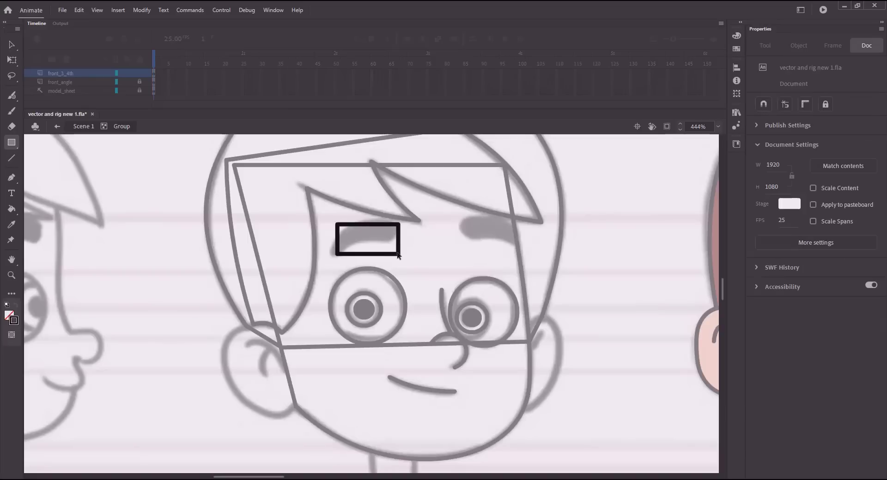
mouse_move(337, 224)
mouse_down()
mouse_move(330, 254)
mouse_move(366, 231)
mouse_move(369, 218)
mouse_up()
drag(399, 255, 369, 242)
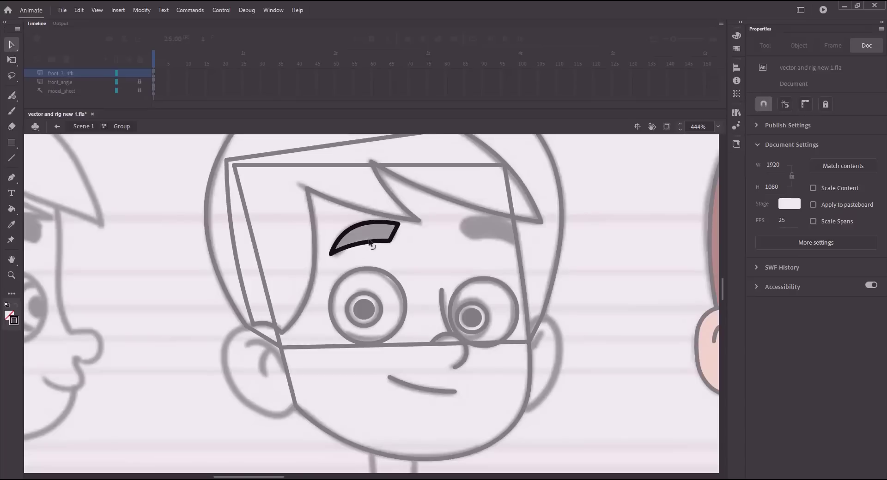
Round the inner end of the near eyebrow, refine its curved edges, and save the document
key(ctrl+s)
drag(400, 235, 403, 238)
drag(400, 229, 359, 215)
key(ctrl+s)
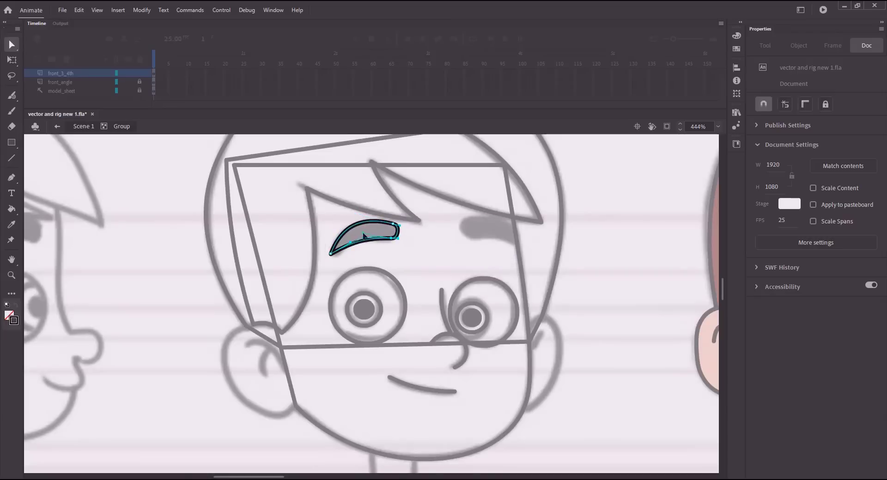
drag(368, 235, 366, 237)
key(v)
key(ctrl+s)
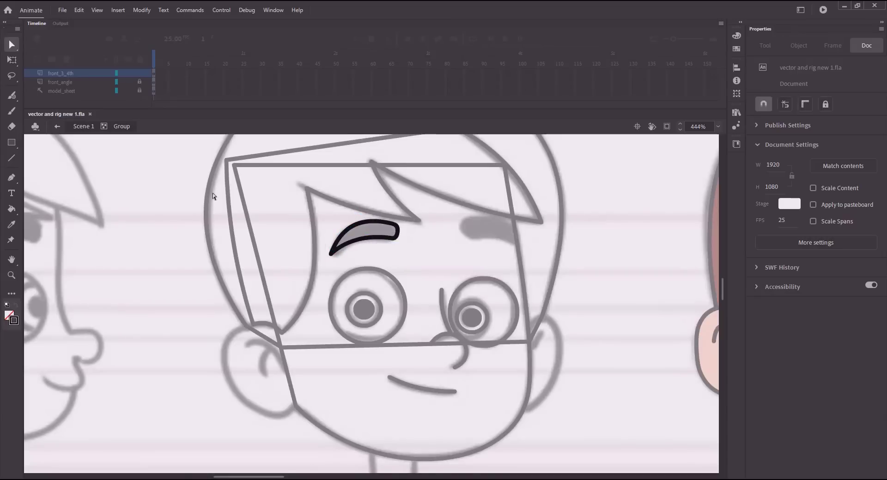
Leave the near eyebrow's group and draw a rectangle over the sketched far eyebrow in a new group
click(85, 127)
click(399, 237)
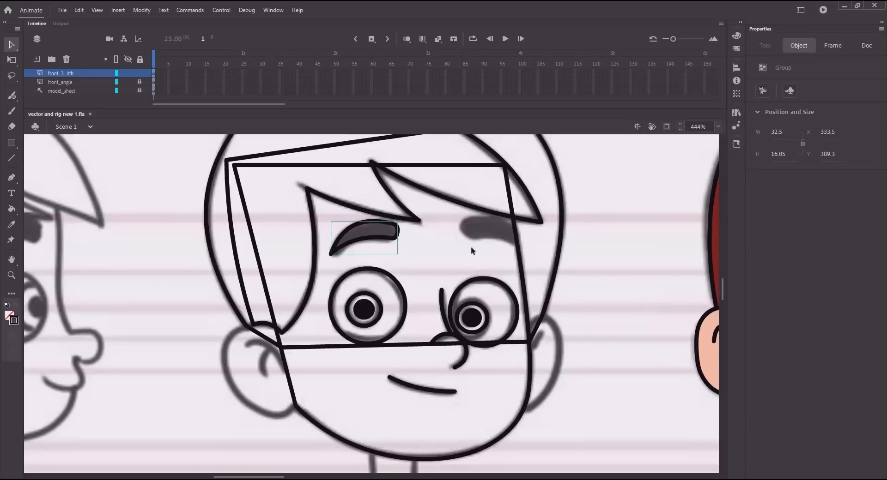
key(r)
key(v)
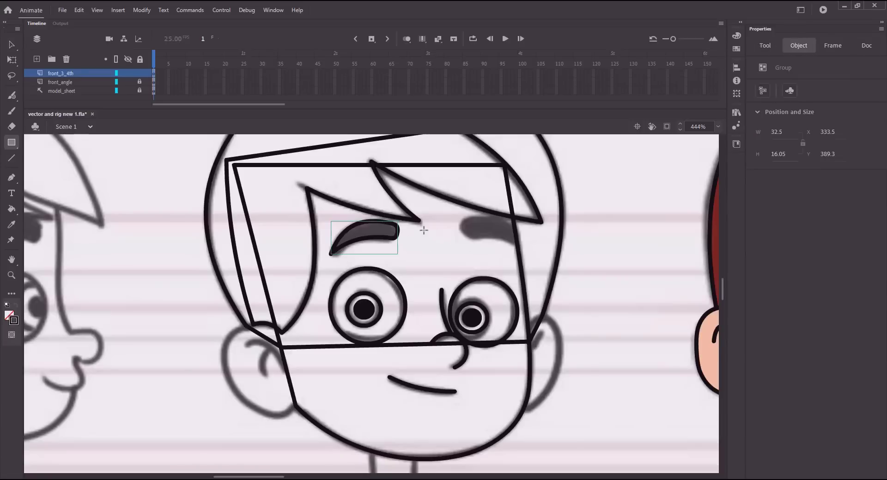
click(422, 249)
key(ctrl+g)
key(r)
drag(473, 225, 516, 248)
key(v)
Reshape the far eyebrow's rectangle into a tapered arch following the sketch, and leave its group
drag(517, 249, 515, 241)
mouse_move(495, 233)
mouse_down()
mouse_move(499, 223)
mouse_move(463, 220)
mouse_move(497, 218)
mouse_up()
drag(515, 241, 493, 236)
drag(466, 228, 464, 226)
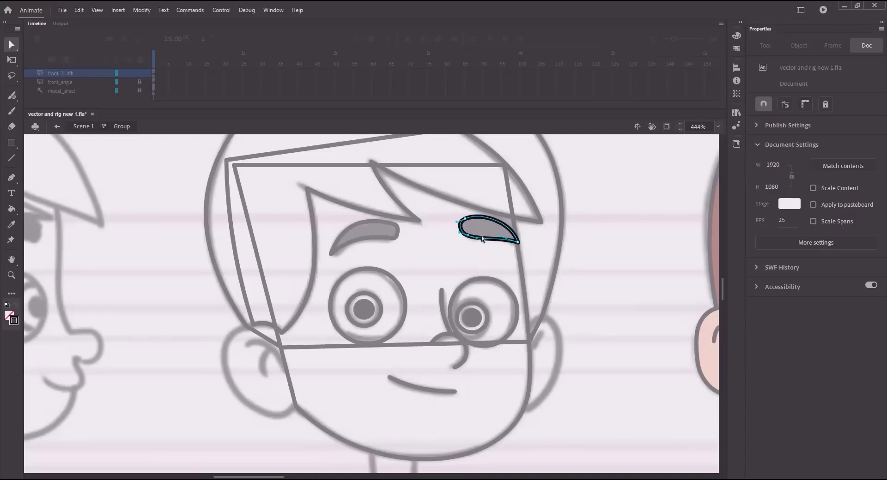
drag(482, 239, 481, 242)
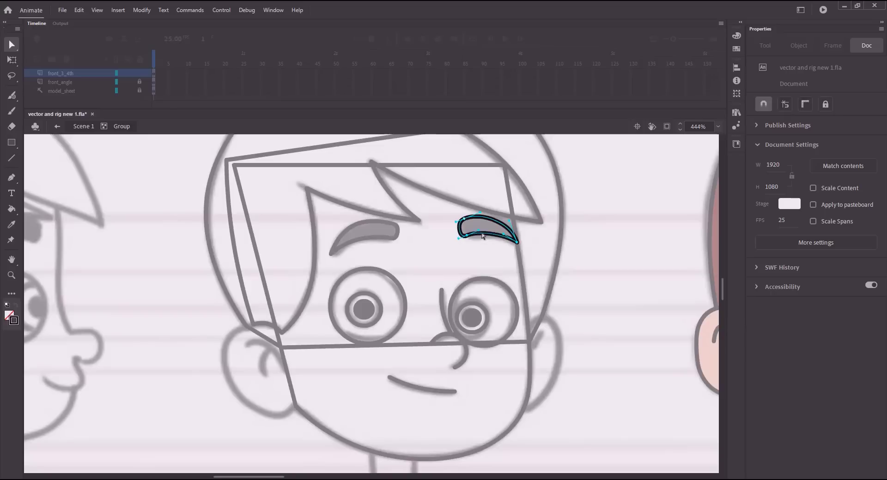
double_click(305, 186)
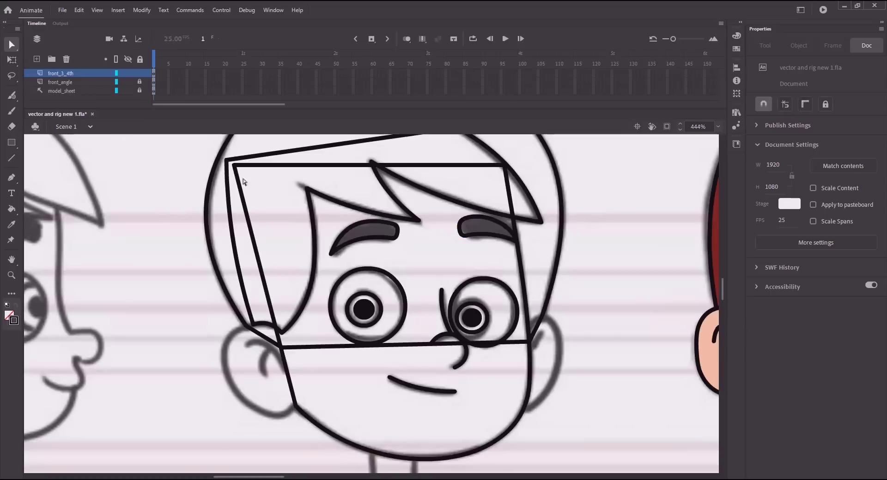
Draw a rectangle over the sketched near ear in a new group
click(470, 237)
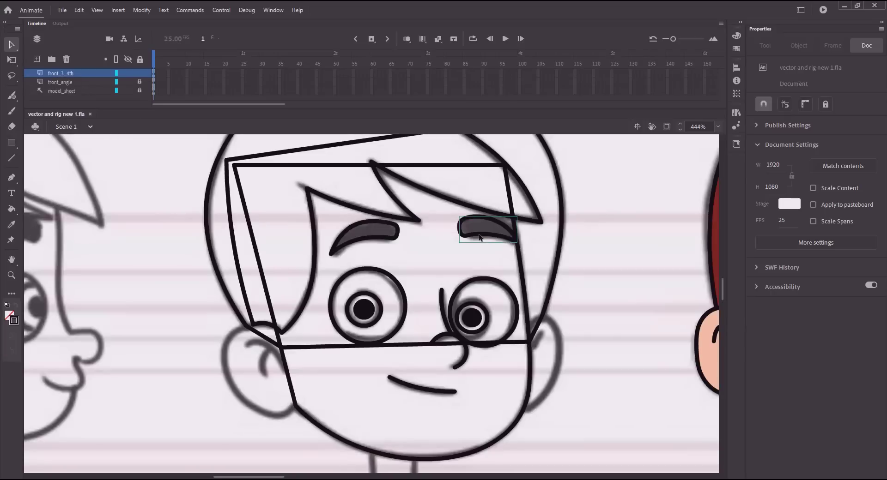
key(q)
click(446, 235)
drag(445, 234, 532, 188)
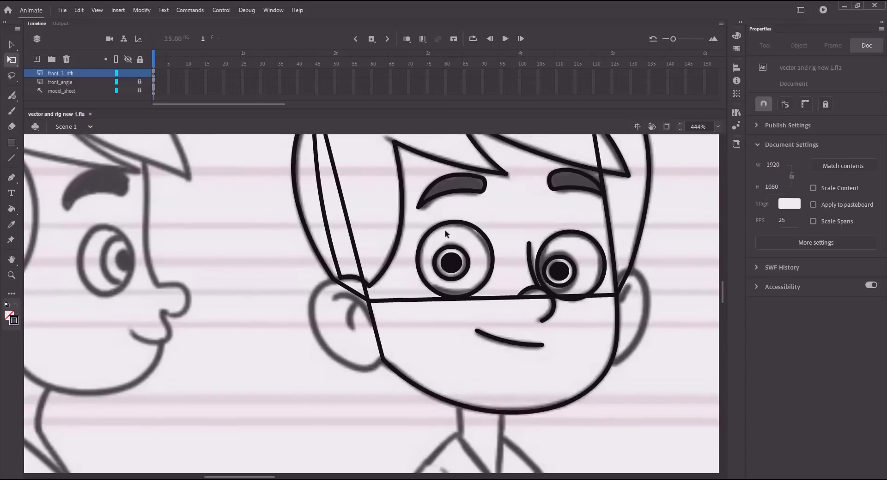
key(ctrl+g)
key(r)
drag(307, 297, 384, 361)
key(v)
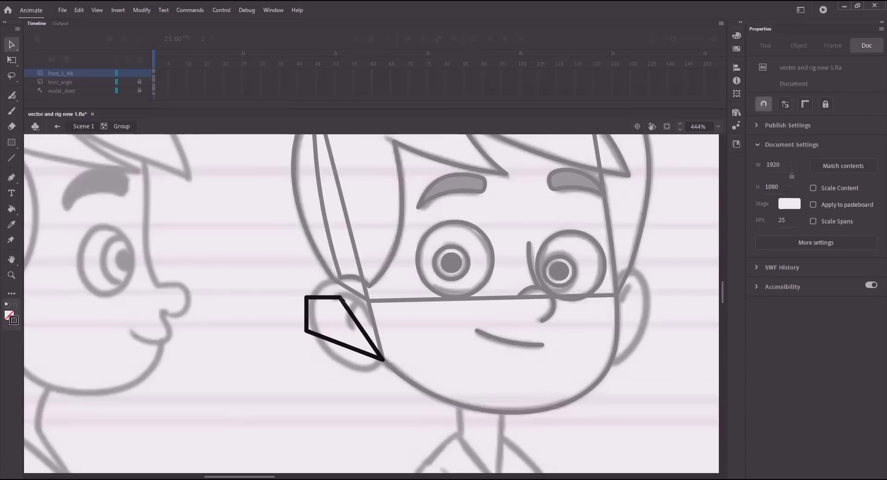
Move the corners and bend the edges of the near ear's rectangle to match the sketched ear, and save the document
drag(341, 296, 364, 281)
drag(321, 298, 313, 290)
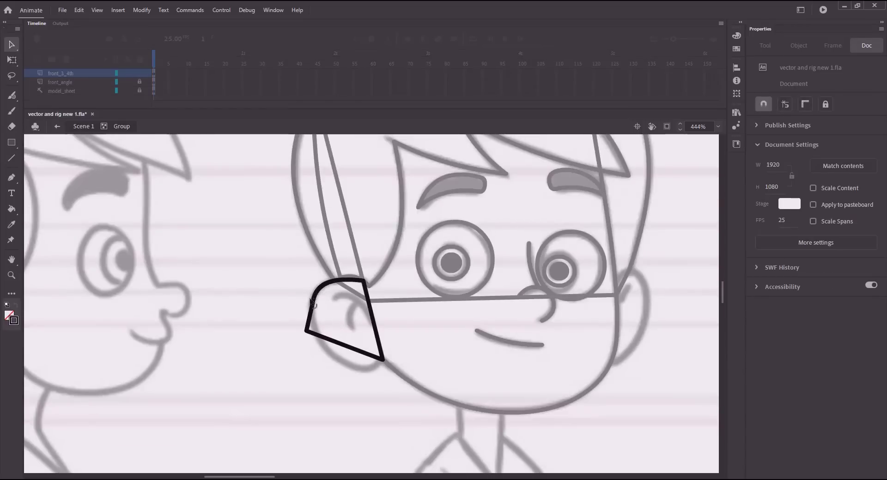
drag(306, 331, 311, 338)
drag(351, 367, 354, 369)
drag(368, 365, 332, 371)
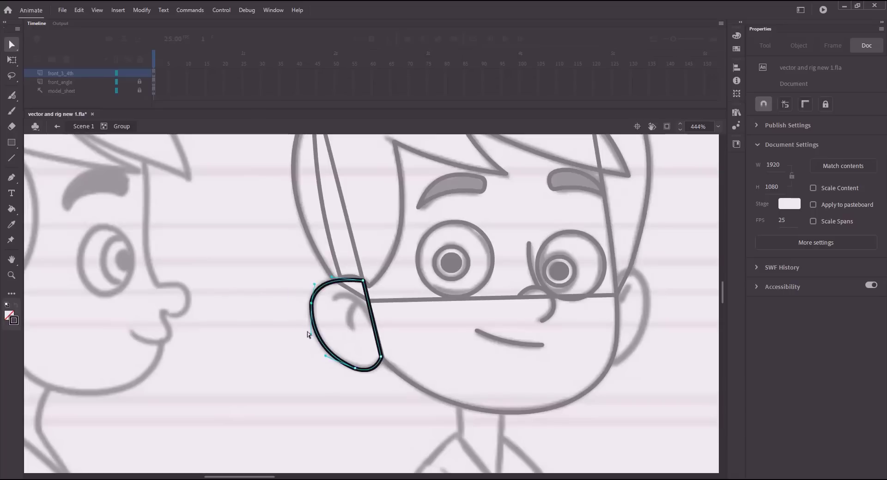
key(ctrl+s)
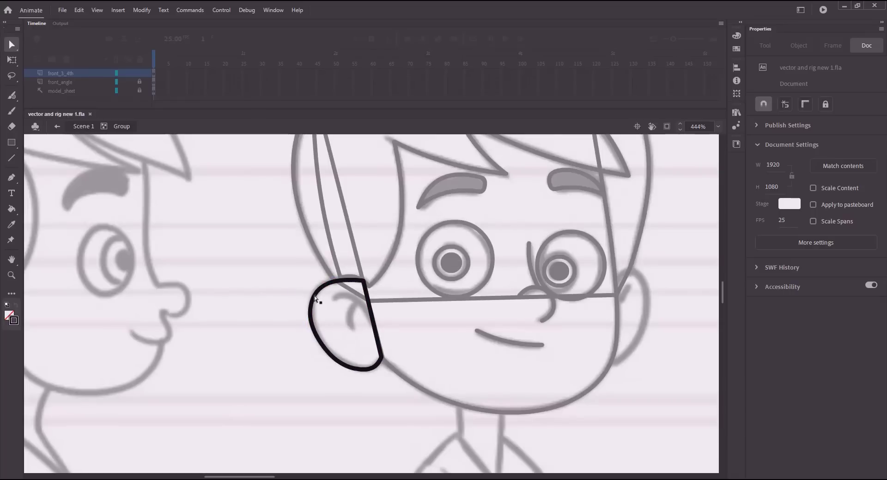
Refine the lower curve of the near ear's outline
key(Up)
key(Up)
key(Up)
drag(354, 369, 323, 361)
click(293, 334)
Draw the upper inner fold of the near ear as a curved line
key(n)
mouse_move(331, 297)
mouse_down()
mouse_move(362, 318)
mouse_move(362, 305)
mouse_up()
key(v)
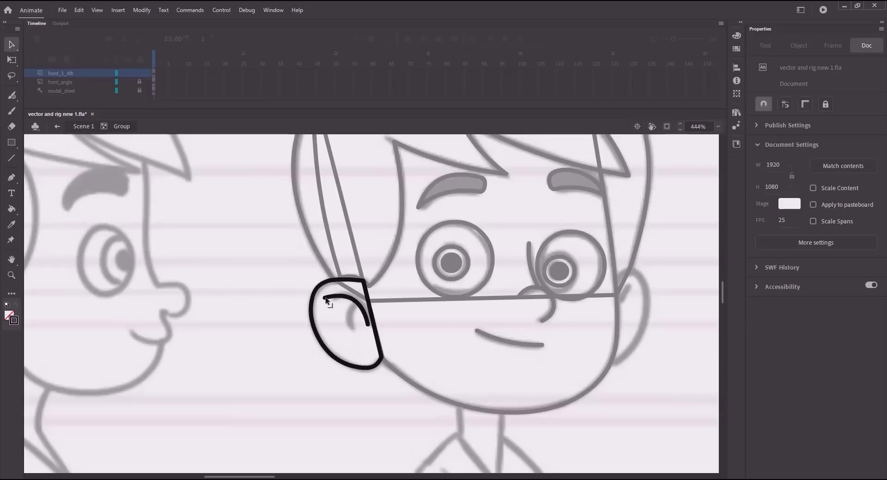
Curve the top edge of the near ear's outline upward and save the document
drag(301, 256, 345, 273)
click(298, 278)
click(363, 280)
click(297, 276)
key(ctrl+s)
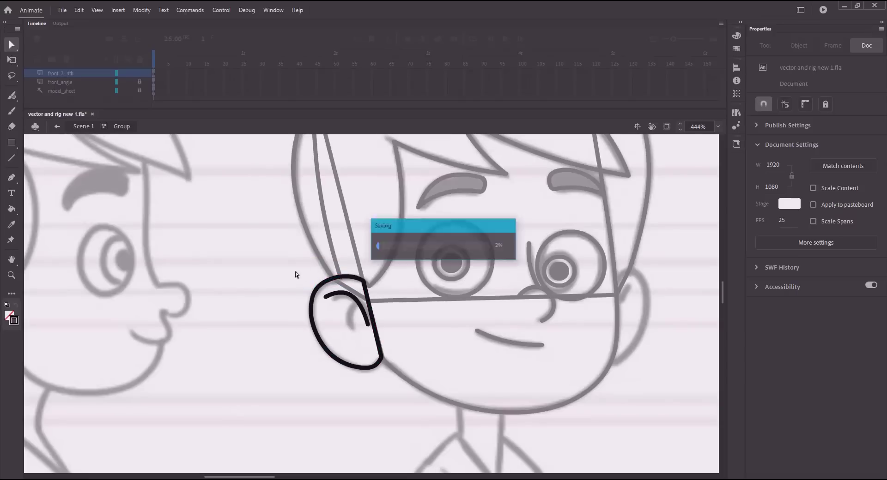
Add a short curved second fold line inside the near ear and save the document
key(n)
key(v)
drag(344, 307, 354, 302)
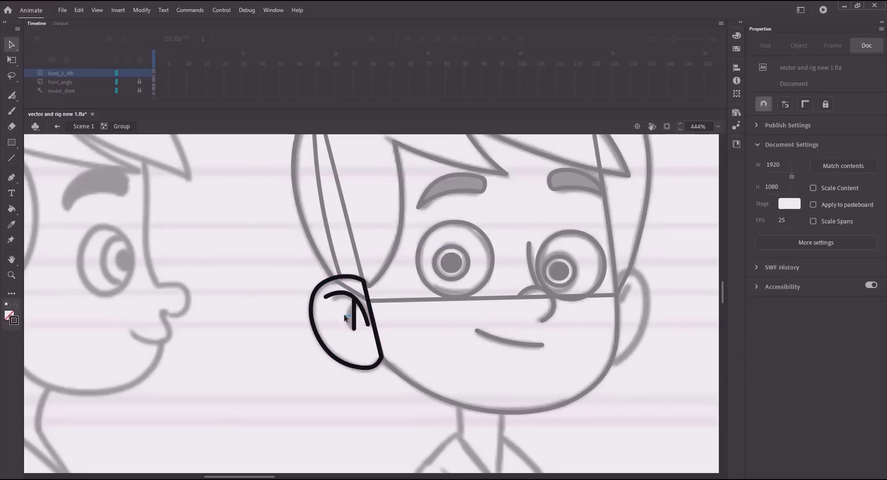
key(ctrl+s)
Fine-tune the curve handles at the top of the near ear's outline and save the document
click(344, 273)
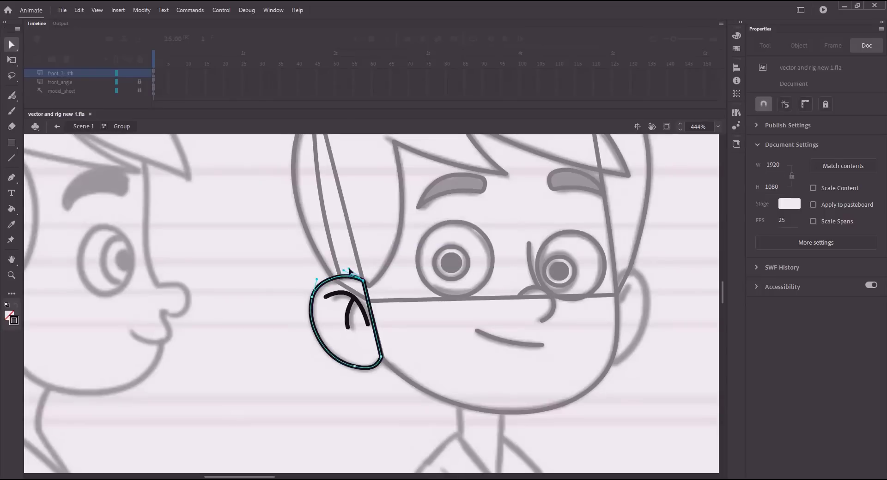
drag(317, 280, 314, 280)
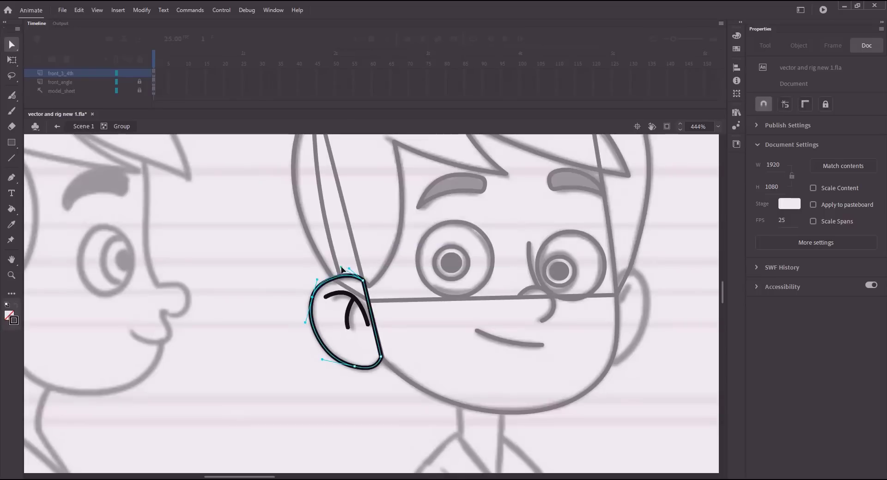
key(ctrl+s)
Leave the near ear's group and draw a rectangle over the sketched far ear in a new group
click(134, 176)
double_click(134, 176)
mouse_move(606, 300)
mouse_down()
mouse_move(516, 294)
mouse_move(558, 348)
mouse_move(545, 330)
mouse_move(522, 358)
mouse_up()
key(ctrl+g)
key(r)
key(v)
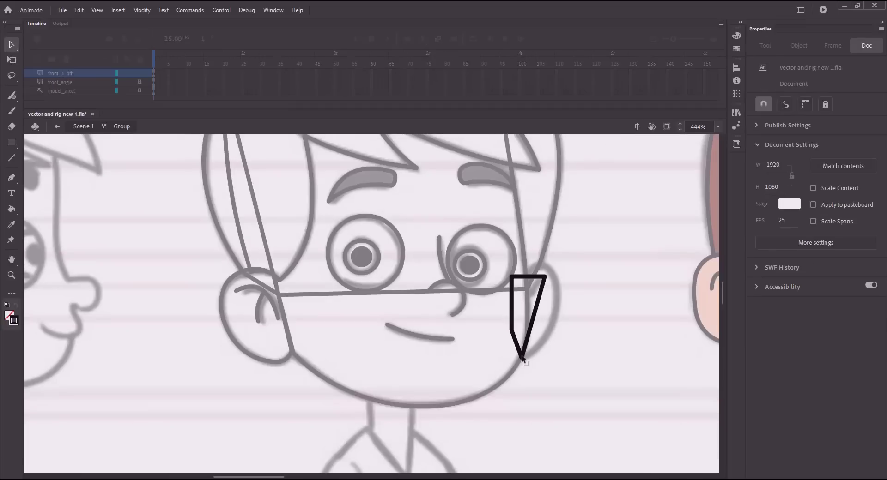
Reshape the far ear's rectangle into a narrow rounded ear ending in a point at the jaw, and save the document
drag(545, 277, 556, 277)
drag(541, 315, 552, 320)
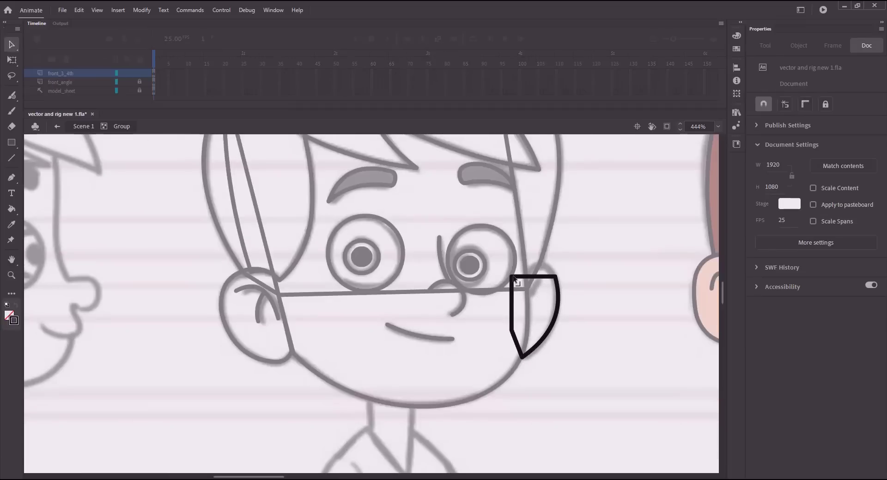
drag(512, 276, 540, 264)
drag(512, 332, 564, 310)
click(539, 296)
key(ctrl+s)
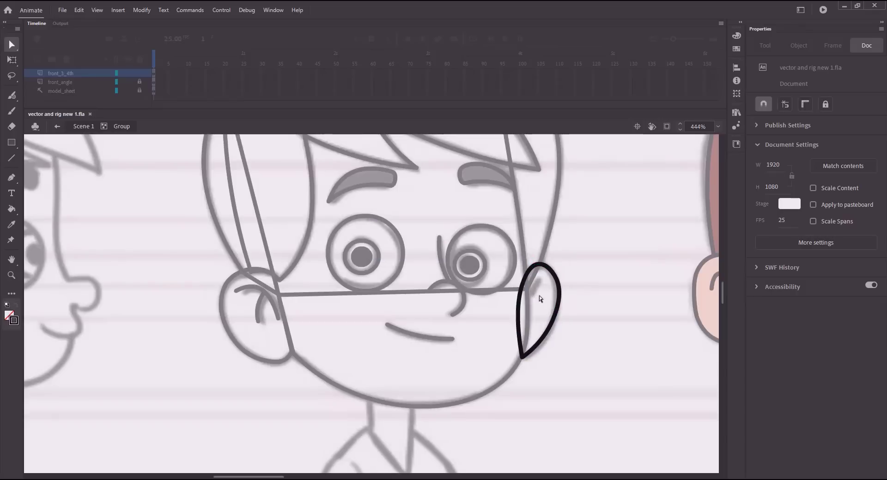
Trace the inner fold of the far ear with the Line tool and save the document
mouse_move(540, 249)
mouse_down()
mouse_move(576, 295)
mouse_move(550, 277)
mouse_move(532, 306)
mouse_move(535, 283)
mouse_up()
key(n)
key(v)
key(ctrl+s)
Leave the ear group, draw a rectangle over the sketched neck in a new group, and align its upper corner with the neck's edge
double_click(334, 329)
key(space)
drag(336, 331, 350, 175)
key(ctrl+g)
key(r)
mouse_move(382, 228)
mouse_down()
mouse_move(450, 354)
mouse_move(442, 341)
mouse_move(426, 341)
mouse_up()
key(v)
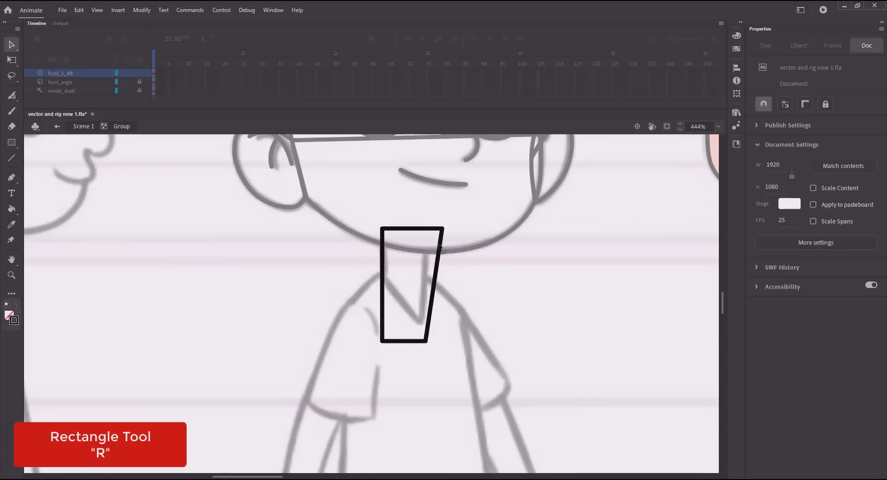
drag(442, 229, 426, 229)
Draw a rectangle over the sketched torso in a new group and align its lower near-side corner with the shirt's hem
mouse_move(381, 221)
mouse_down()
mouse_move(380, 212)
mouse_move(474, 451)
mouse_move(489, 460)
mouse_up()
scroll(225, 248, down, 3)
scroll(305, 227, down, 3)
scroll(393, 342, down, 2)
key(v)
drag(345, 387, 334, 388)
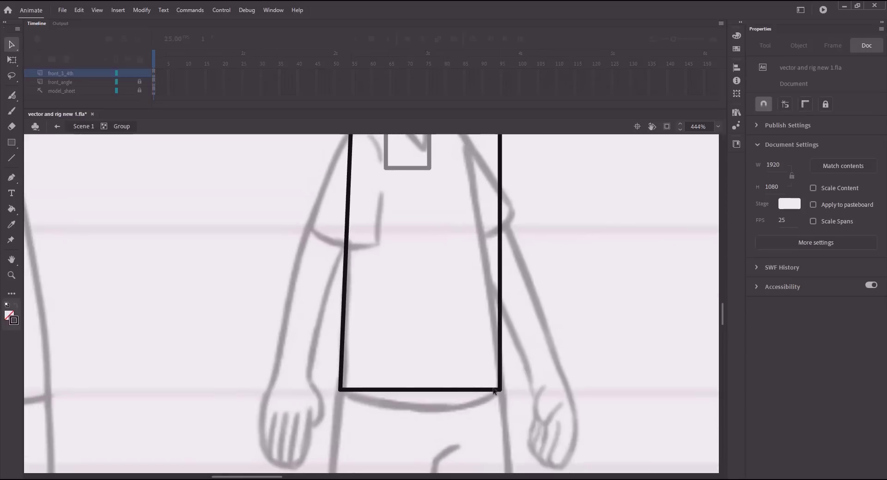
Align the torso rectangle's corners with the sketched shoulders and bend its upper edge into a rounded shoulder line
scroll(469, 392, up, 2)
mouse_move(518, 205)
mouse_down()
mouse_move(485, 205)
mouse_move(449, 164)
mouse_up()
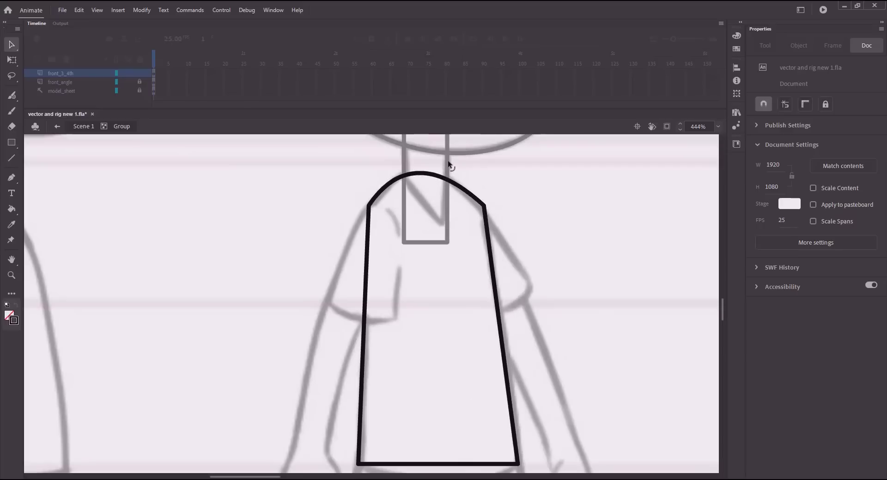
drag(485, 211, 485, 214)
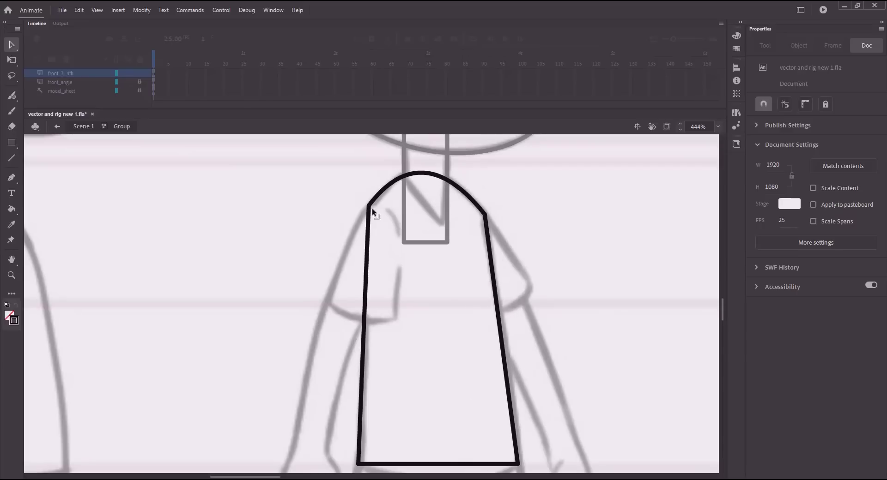
drag(369, 206, 371, 205)
Refine the shoulder curve with the Subselection tool and trace the shirt's V-neck collar with the Line tool
key(a)
click(485, 214)
drag(444, 162, 440, 222)
key(n)
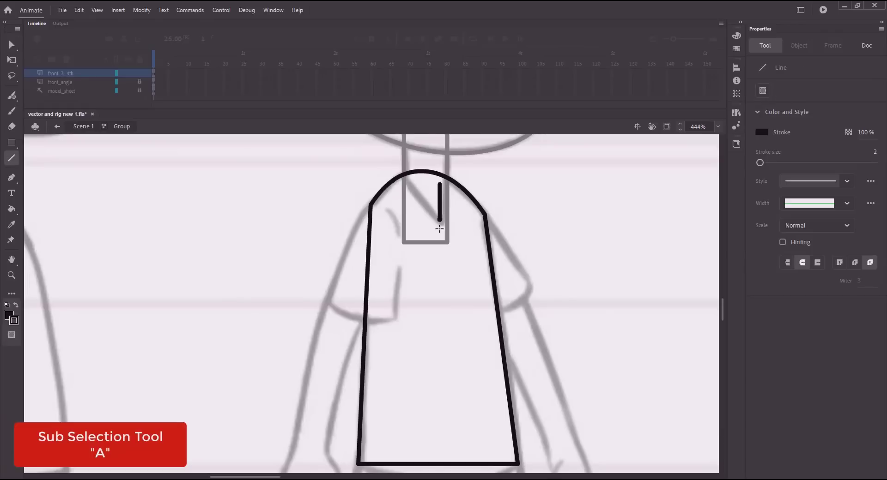
key(v)
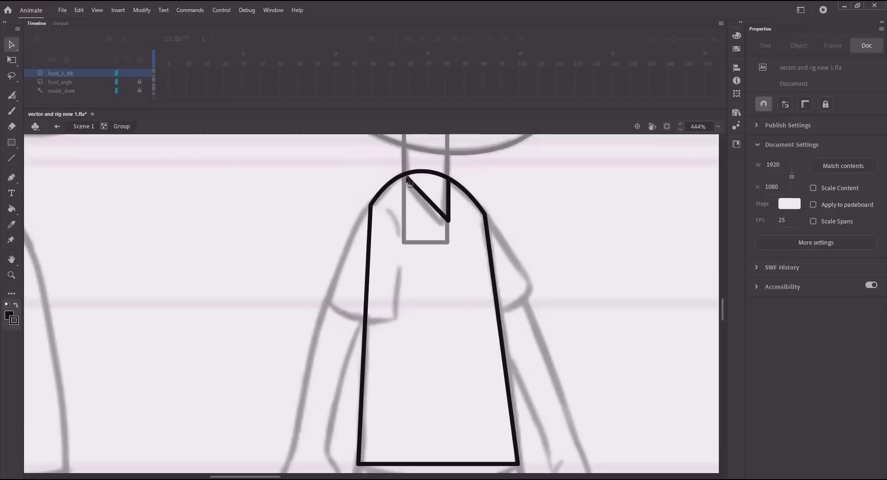
Curve the shirt's hem downward, bulge the near-side edge outward below the shoulder, and save the document
scroll(291, 307, down, 3)
drag(385, 363, 388, 376)
click(400, 375)
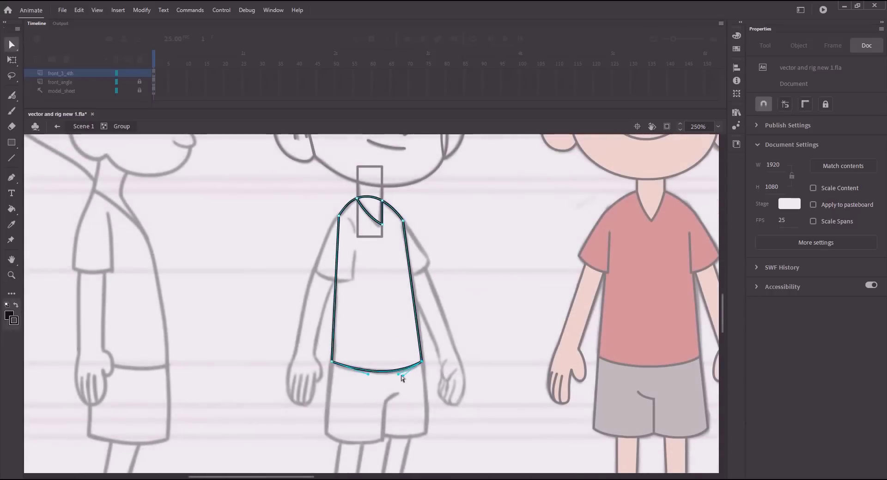
click(367, 343)
key(ctrl+s)
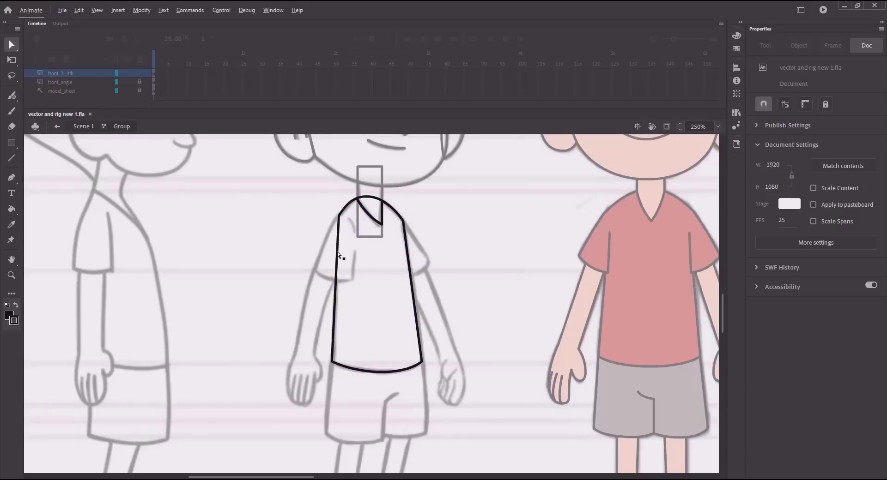
mouse_move(337, 251)
mouse_down()
mouse_move(343, 256)
mouse_move(345, 245)
mouse_move(339, 253)
mouse_up()
key(ctrl+s)
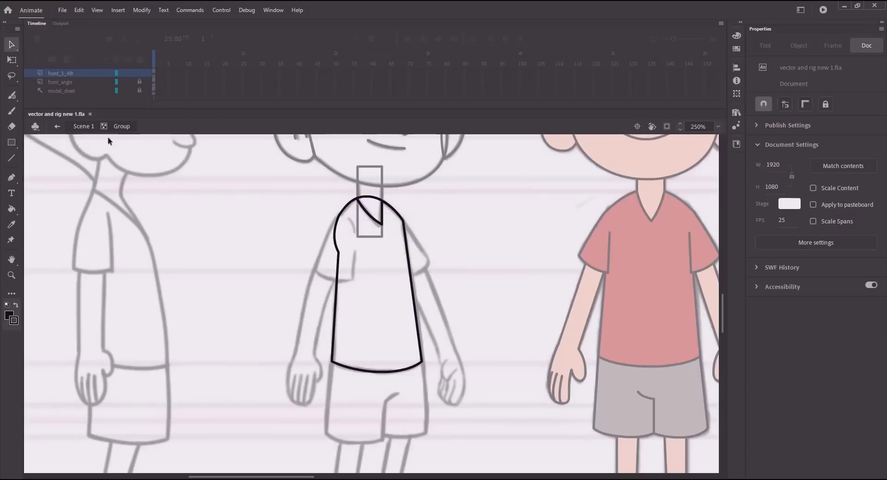
Leave the shirt's group, draw a rectangle over the near sleeve in a new group, and delete its fill
double_click(254, 241)
key(ctrl+g)
key(r)
drag(339, 230, 375, 293)
key(v)
click(358, 274)
key(Delete)
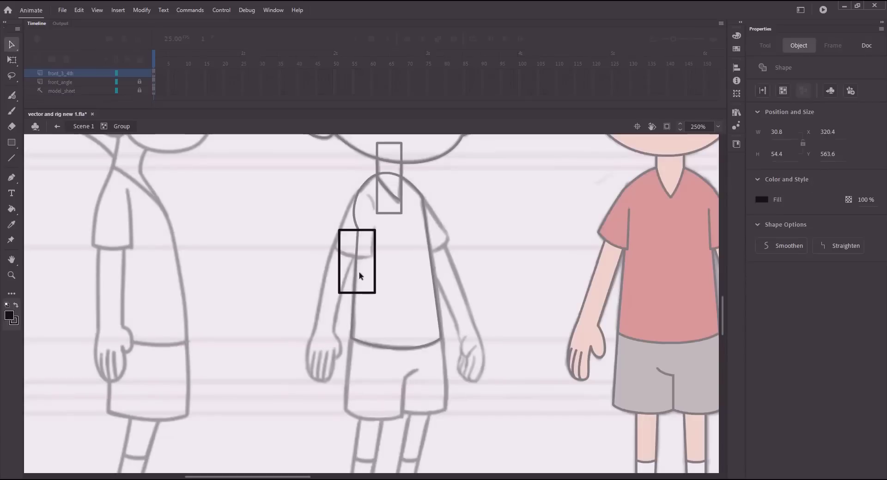
Set the Rectangle tool to no fill and move the sleeve rectangle's corners onto the sketched shoulder and cuff
key(r)
click(762, 135)
key(v)
drag(339, 230, 357, 192)
drag(339, 293, 332, 247)
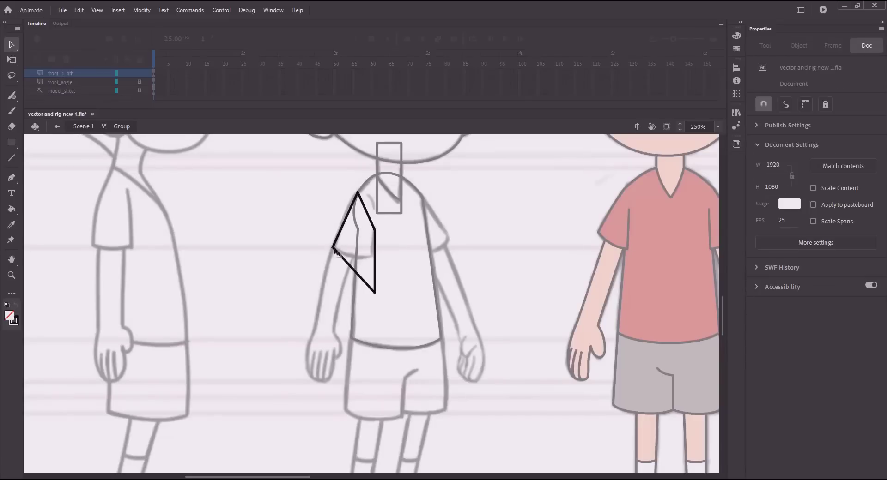
drag(375, 293, 375, 256)
Turn off object snapping and bend the sleeve's cuff and inner shoulder edge to match the sketch
key(ctrl+space)
drag(343, 199, 374, 270)
drag(393, 197, 473, 268)
drag(409, 437, 456, 266)
key(ctrl+shift+slash)
mouse_move(533, 322)
mouse_down()
mouse_move(511, 325)
mouse_move(525, 323)
mouse_up()
drag(406, 308, 400, 318)
drag(477, 188, 387, 334)
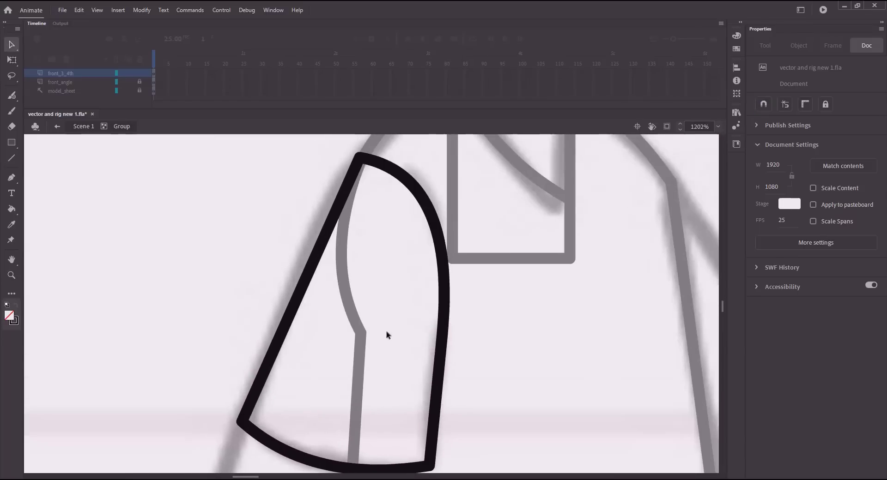
Add a corner on the sleeve's inner edge and align it with the sketched sleeve line
drag(444, 318, 461, 311)
drag(440, 340, 473, 247)
drag(474, 244, 478, 198)
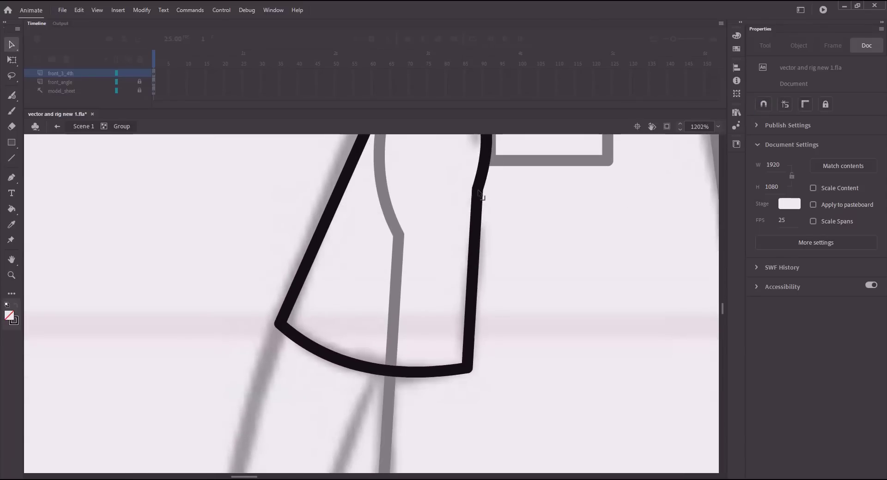
Draw a small rectangle below the near sleeve for the arm and delete its upper side
drag(345, 448, 445, 258)
key(ctrl+minus)
key(r)
drag(382, 263, 410, 307)
key(v)
click(398, 264)
key(Delete)
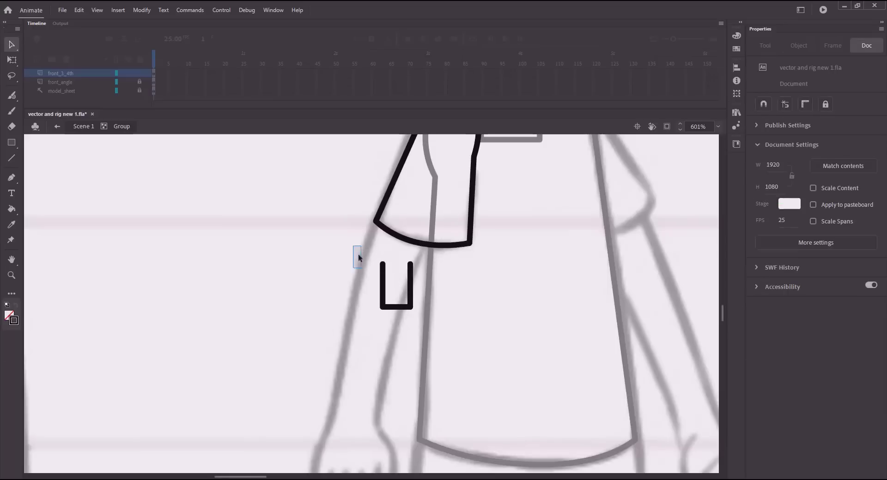
Turn on object snapping, extend the arm's sides from the sleeve cuff to the wrist, and curve the inner side
drag(358, 256, 371, 227)
mouse_move(395, 234)
mouse_down()
mouse_move(382, 216)
mouse_move(386, 182)
mouse_move(445, 177)
mouse_move(439, 204)
mouse_move(401, 193)
mouse_up()
click(763, 104)
drag(375, 226, 366, 291)
drag(447, 175, 414, 291)
drag(437, 203, 428, 201)
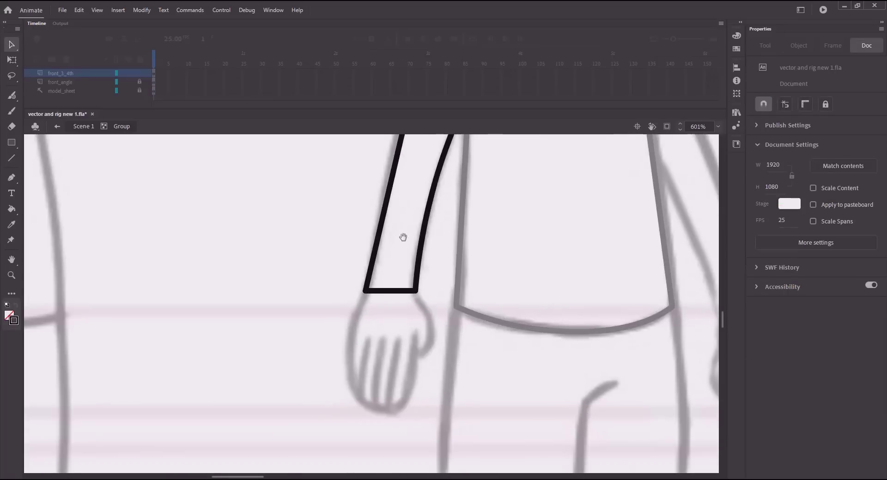
Curve the arm's outer side to follow the sketch, fine-tune the arm outline, and save the document
drag(404, 238, 414, 342)
drag(402, 280, 393, 278)
drag(373, 394, 374, 394)
key(ctrl+s)
drag(392, 288, 389, 374)
drag(464, 257, 458, 254)
mouse_move(394, 358)
mouse_down()
mouse_move(420, 265)
mouse_move(412, 231)
mouse_move(399, 244)
mouse_move(402, 210)
mouse_up()
Draw a line across the arm below the sleeve, attach its ends to both arm edges, and arch it upward
key(n)
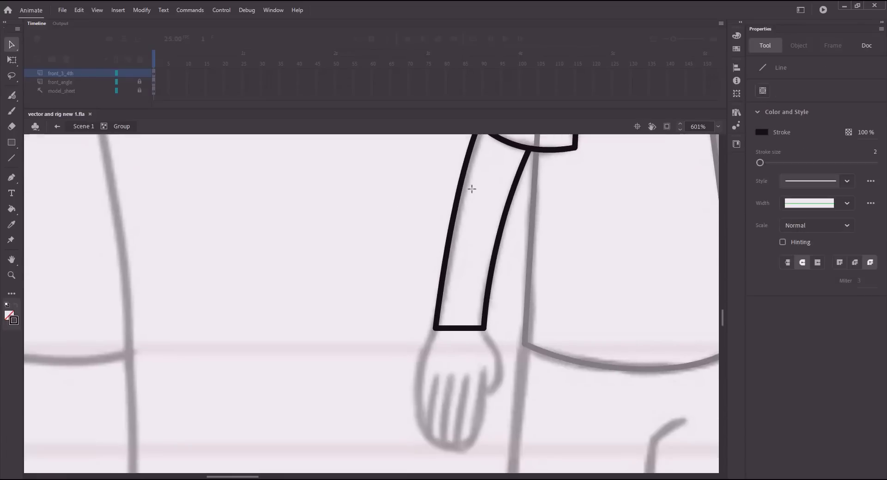
drag(471, 188, 483, 194)
key(v)
drag(466, 161, 467, 161)
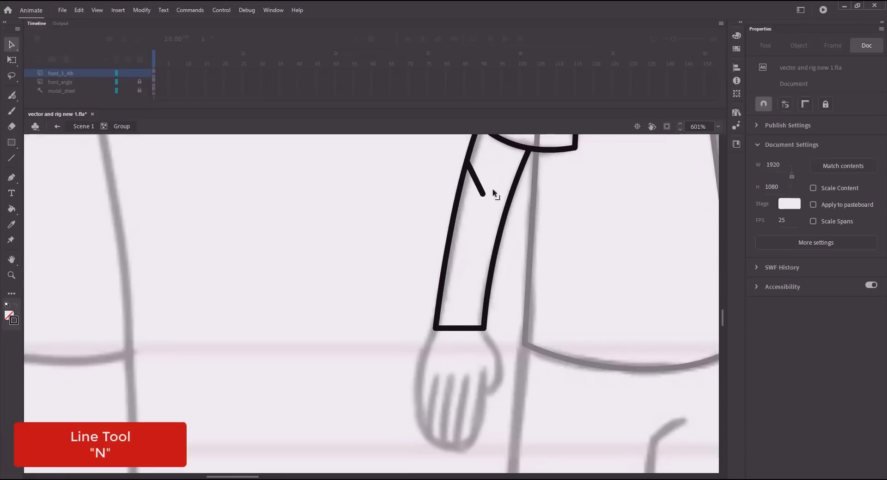
drag(483, 194, 493, 162)
click(493, 171)
click(480, 179)
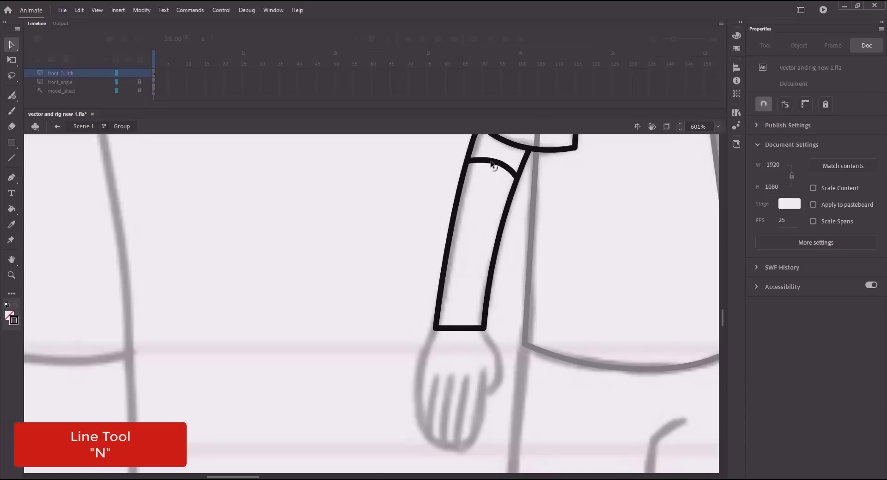
click(467, 169)
click(500, 187)
Select the forearm outline together with the arched elbow line, cut it, and paste it in place
click(465, 168)
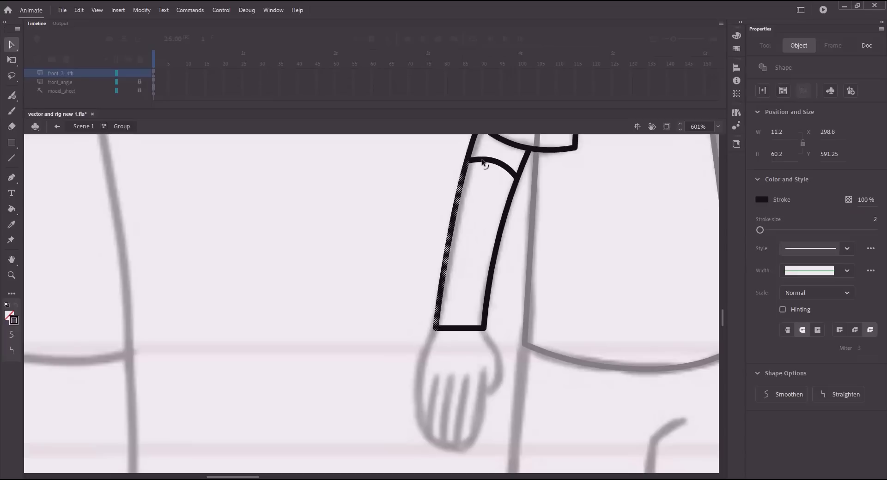
shift+click(484, 161)
shift+click(506, 201)
key(ctrl+x)
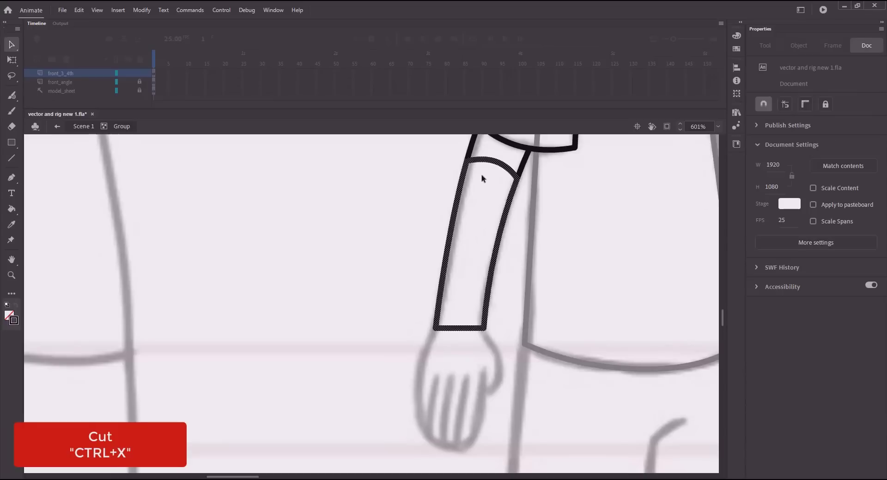
key(ctrl+shift+v)
Leave the current group and draw a rectangle over the sketched near hand in a new group
click(89, 127)
drag(369, 278, 333, 237)
double_click(427, 289)
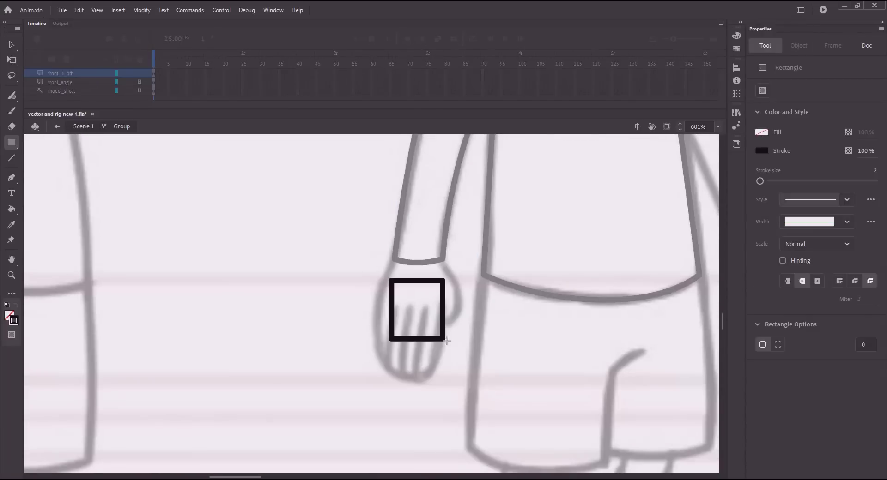
Fit the hand rectangle's corners to the wrist and fingertips, then curve its wrist, outer side and fingertip edges
key(v)
drag(391, 280, 396, 260)
drag(443, 280, 443, 259)
drag(419, 260, 420, 253)
drag(443, 339, 437, 358)
mouse_move(392, 339)
mouse_down()
mouse_move(379, 353)
mouse_move(375, 337)
mouse_up()
drag(378, 354, 417, 385)
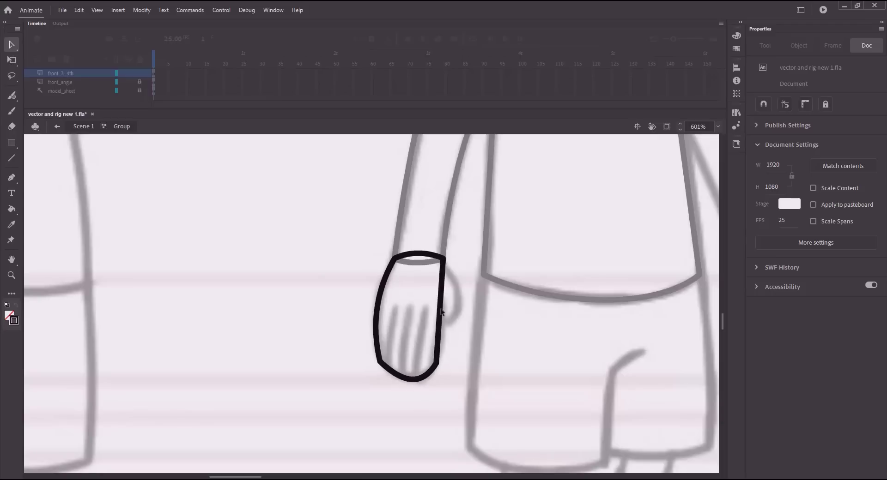
Pull the hand's inner side into a thumb with a notch between the thumb and the fingers
mouse_move(441, 312)
mouse_down()
mouse_move(460, 312)
mouse_move(452, 325)
mouse_up()
drag(451, 293, 461, 292)
drag(446, 337, 441, 302)
drag(446, 313, 435, 344)
Smooth the curves around the hand's fingertips and inner edge with the Subselection tool and save the document
key(a)
drag(425, 353, 465, 389)
drag(439, 347, 440, 348)
drag(437, 324, 432, 321)
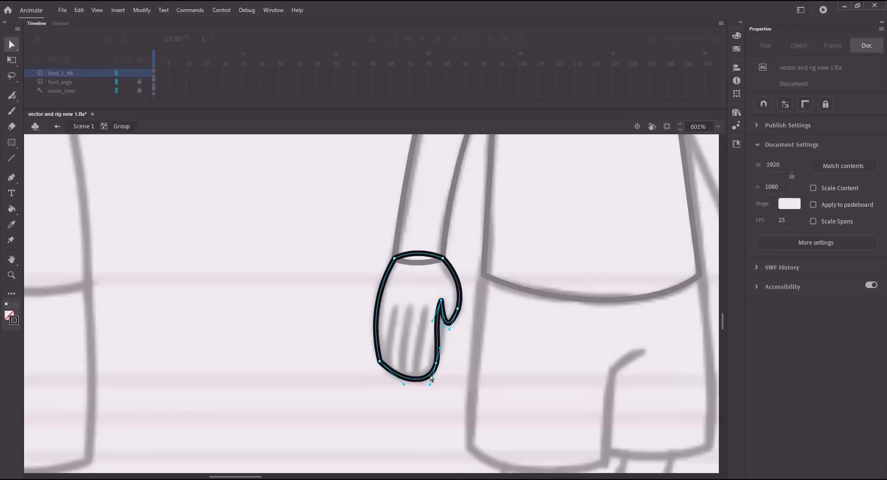
drag(429, 384, 424, 384)
click(344, 333)
key(ctrl+s)
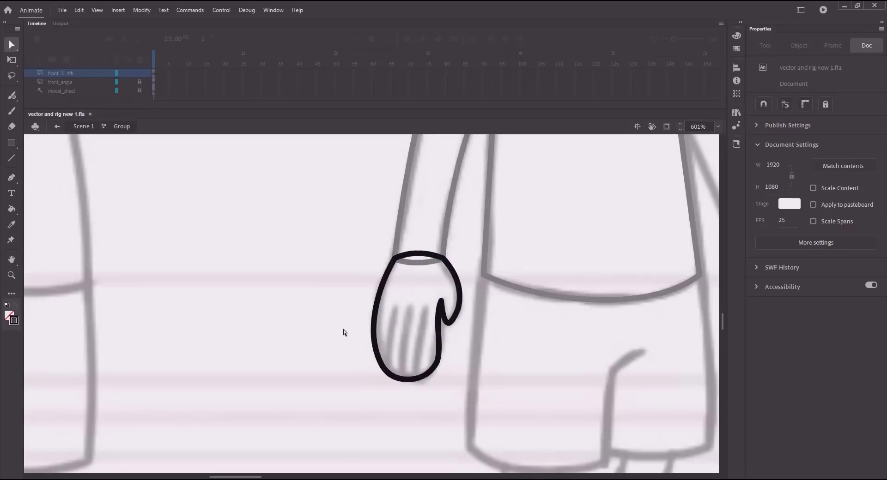
Refine the curves of the thumb's tip and outer edge
click(447, 326)
drag(448, 326, 450, 324)
drag(461, 293, 463, 292)
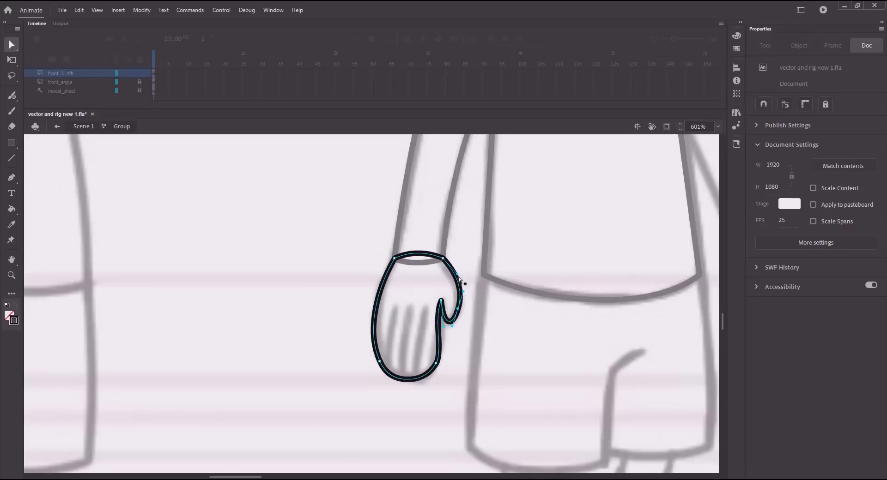
click(365, 272)
Draw three finger separation lines inside the hand with the Line tool
key(n)
drag(390, 319, 391, 341)
drag(404, 315, 402, 346)
drag(421, 303, 419, 375)
key(v)
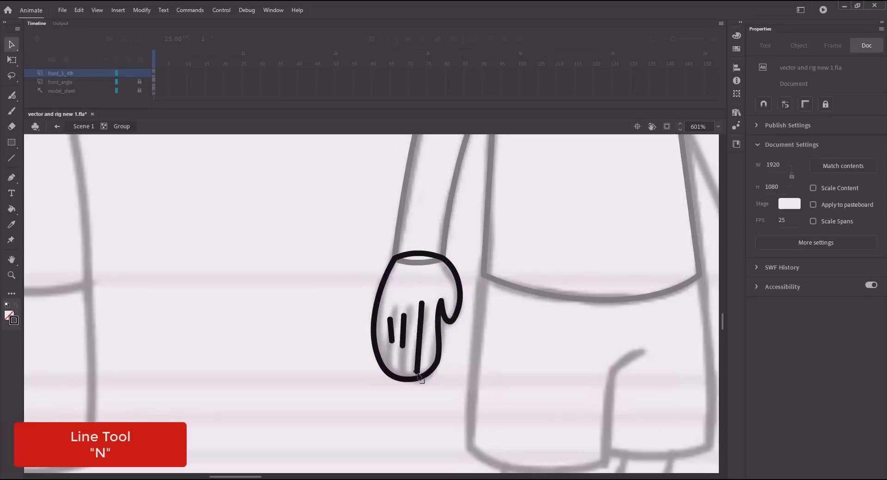
Extend and bend the three finger lines to match the sketched fingers, and save the document
drag(420, 343, 417, 344)
drag(404, 316, 409, 308)
drag(407, 334, 392, 376)
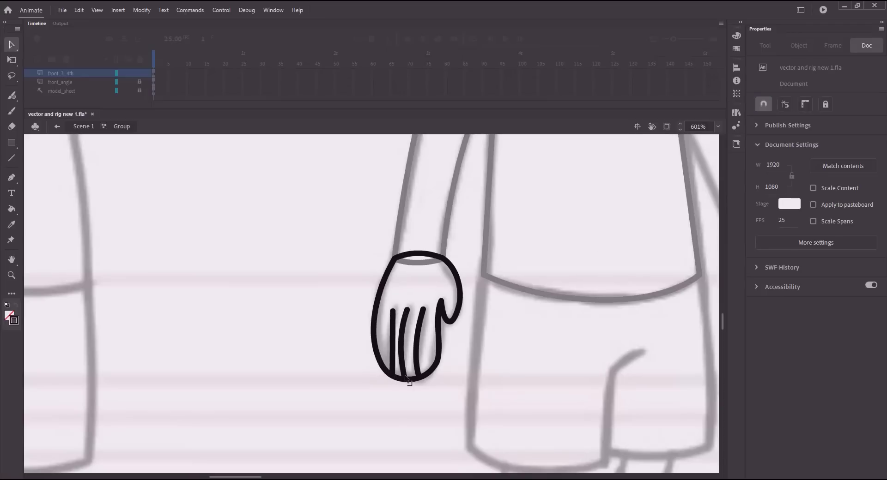
drag(391, 320, 393, 315)
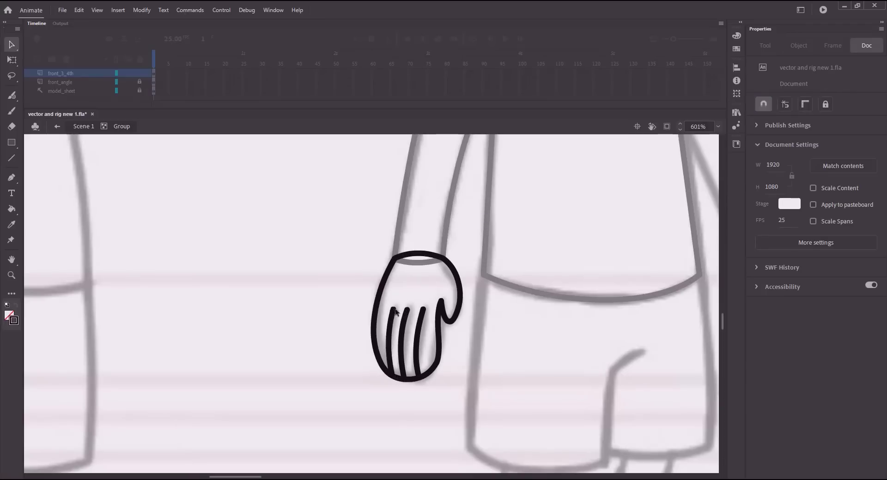
key(ctrl+s)
Leave the hand's group and draw a circle over the near elbow joint in a new group
double_click(222, 189)
scroll(335, 284, up, 5)
double_click(409, 205)
key(o)
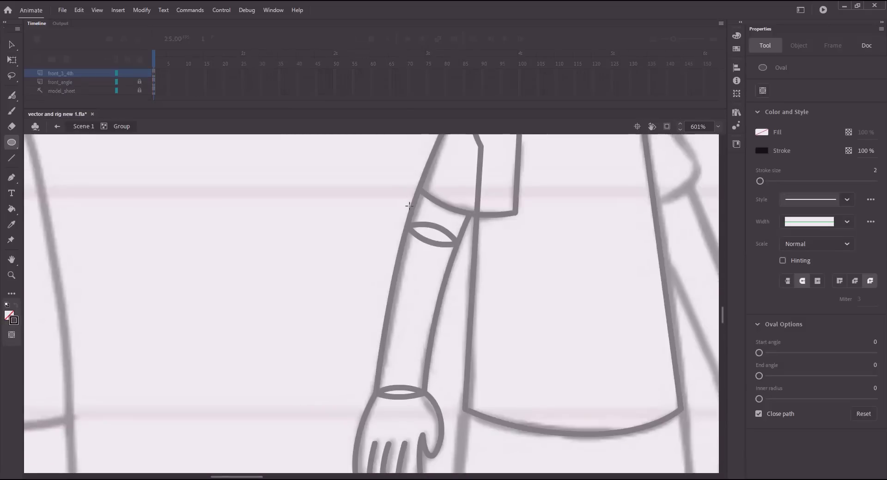
mouse_move(409, 206)
mouse_down()
mouse_move(459, 258)
mouse_move(440, 262)
mouse_up()
Turn off object snapping and enlarge the elbow circle to about 19.2 px wide with the Free Transform tool
key(v)
click(442, 258)
key(q)
click(519, 229)
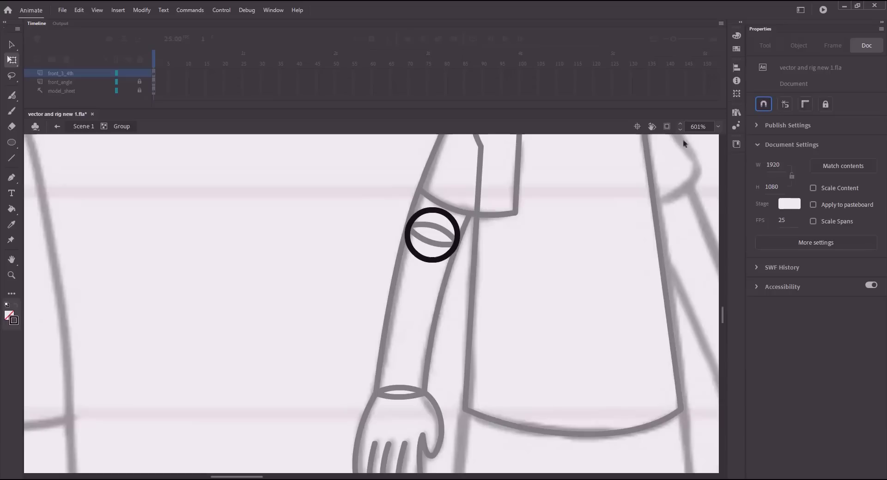
click(458, 240)
drag(405, 208, 403, 206)
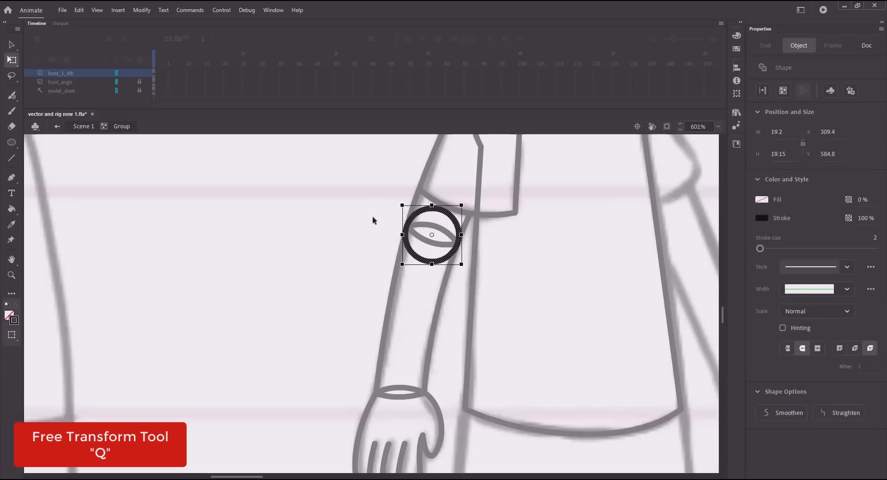
click(303, 218)
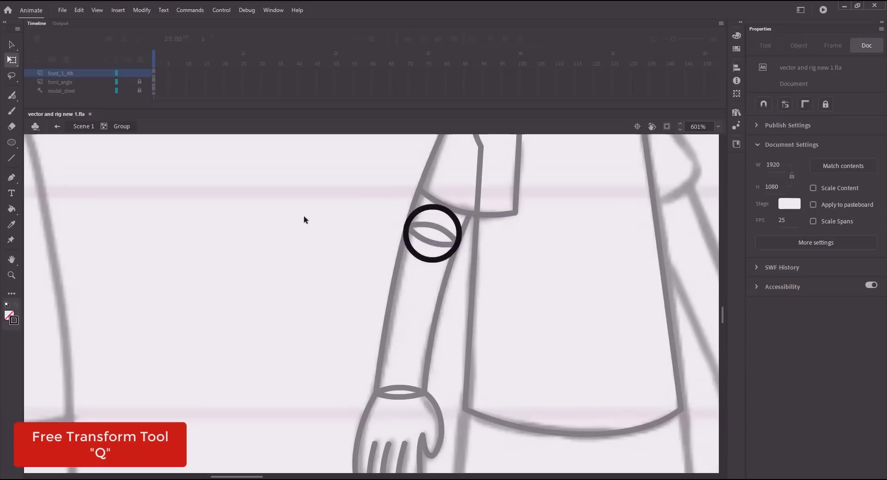
Scale the elbow circle to 99% and save the document
key(v)
click(407, 236)
key(ctrl+alt+s)
text(99)
key(Return)
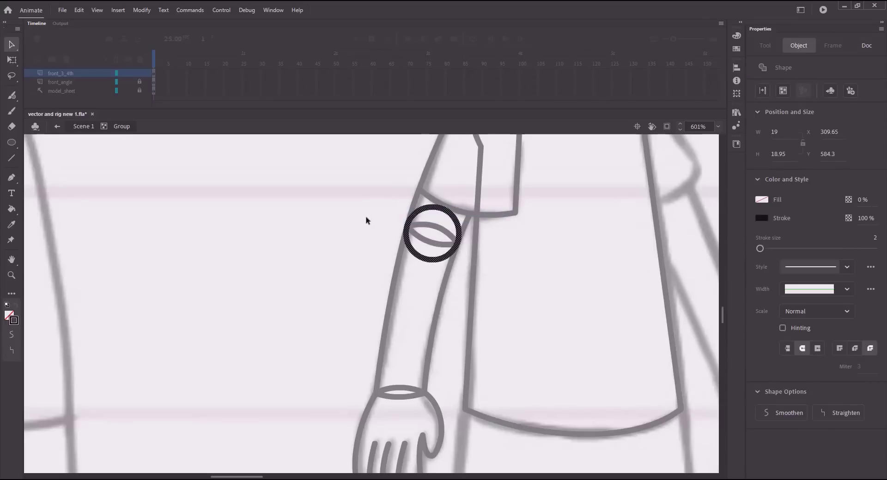
click(330, 236)
key(ctrl+s)
Nudge the elbow circle slightly to the right to centre it on the arm
click(415, 255)
key(Right)
click(405, 250)
click(419, 257)
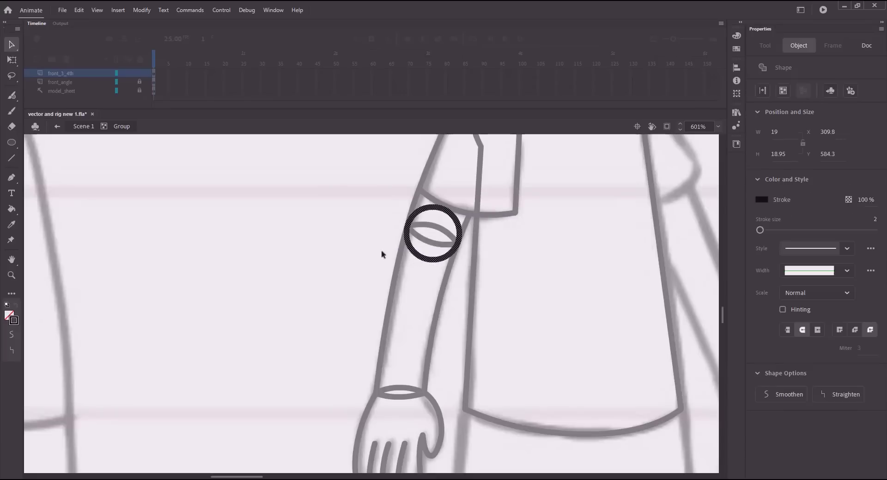
key(Right)
click(381, 250)
Leave the group, place a copy of the elbow circle on the wrist, and scale it to about 16.5 px
click(81, 129)
drag(377, 265, 376, 347)
click(416, 204)
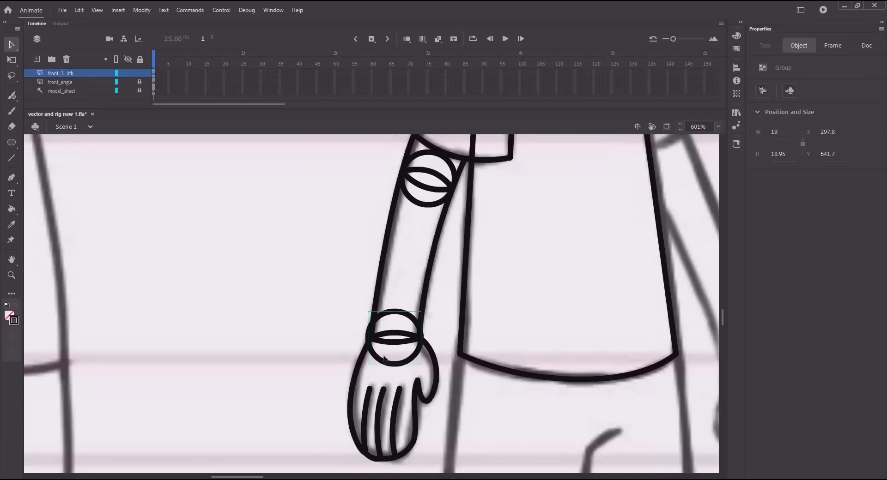
key(q)
drag(363, 308, 368, 312)
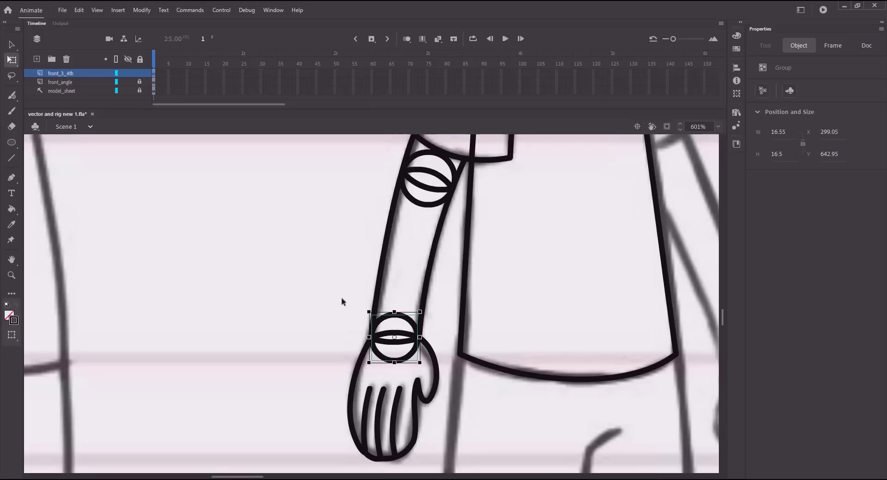
Save the document, start a new group, and draw a rectangle over the sketch's far sleeve
click(324, 318)
drag(621, 184, 420, 314)
key(ctrl+s)
key(ctrl+g)
key(n)
key(r)
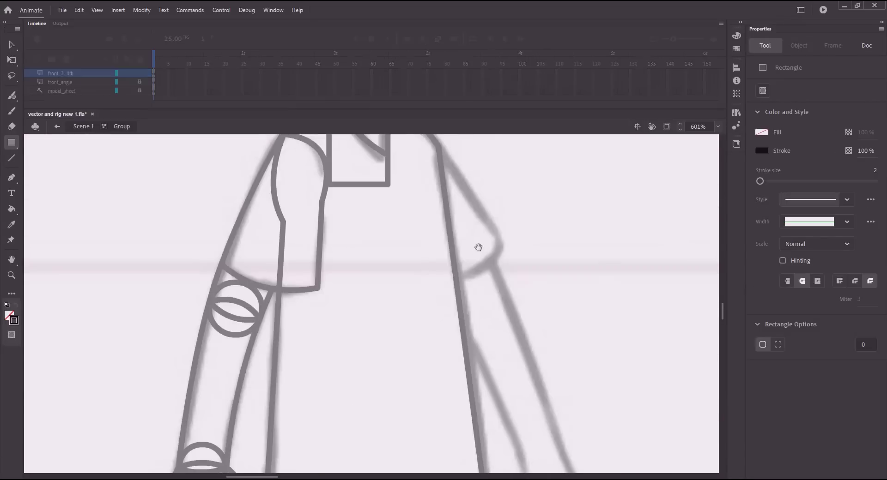
drag(477, 247, 485, 312)
drag(429, 247, 474, 308)
Reshape the rectangle into the far sleeve, matching its corners to the sketch and bending the cuff into a curve
key(v)
drag(474, 247, 445, 210)
drag(477, 309, 508, 309)
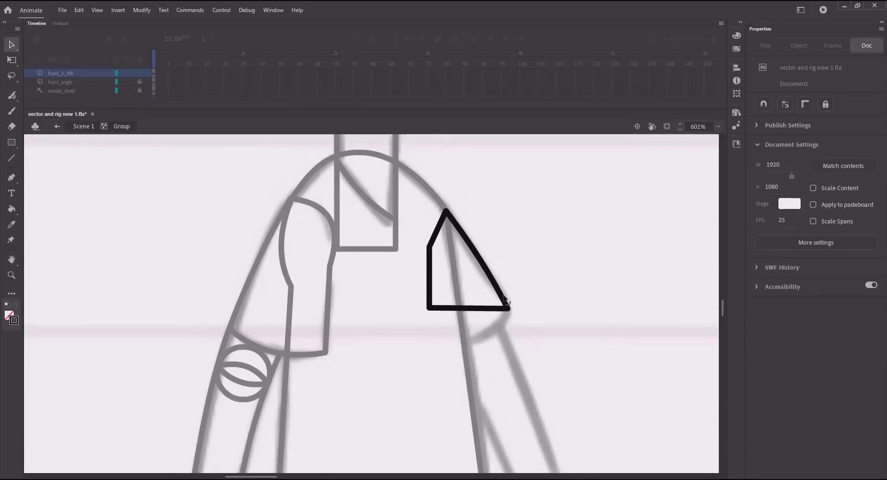
drag(484, 271, 487, 268)
drag(429, 308, 447, 341)
drag(478, 324, 486, 333)
drag(429, 246, 431, 243)
Draw a rectangle over the far arm below the sleeve and delete its top edge
drag(415, 302, 425, 225)
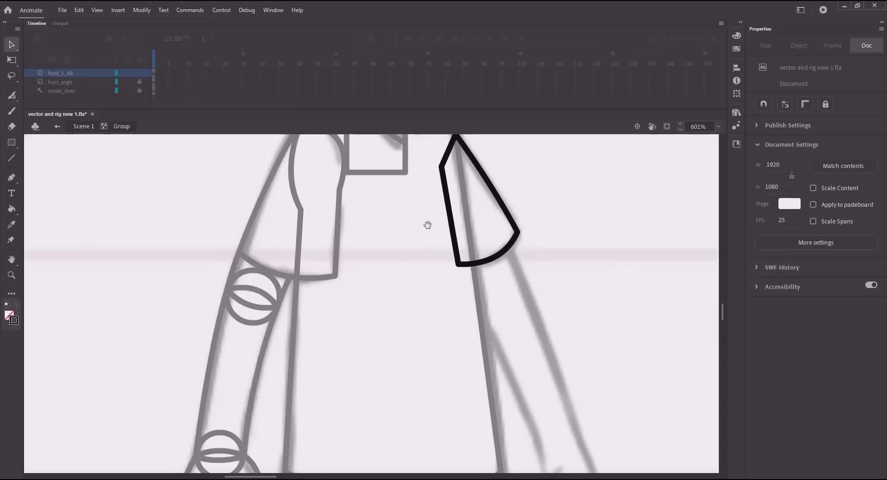
mouse_move(441, 267)
mouse_down()
mouse_move(396, 297)
mouse_move(395, 255)
mouse_up()
key(r)
drag(447, 285, 503, 359)
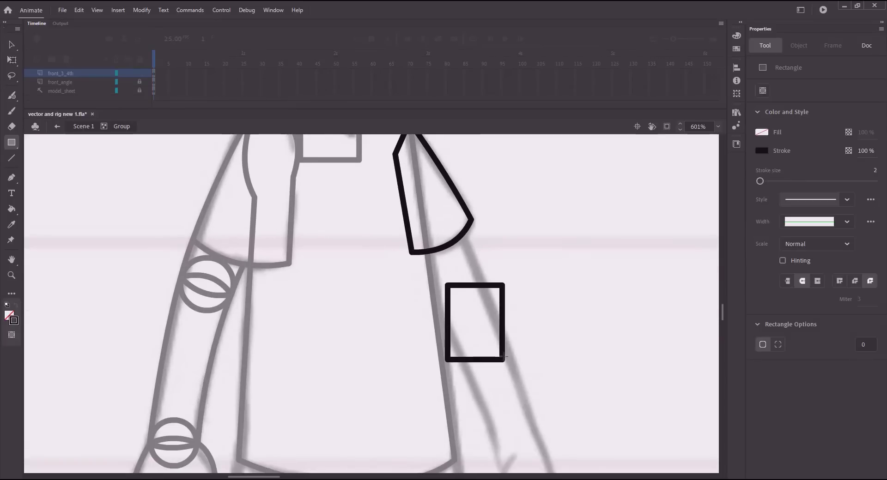
key(v)
click(475, 285)
key(Delete)
With object snapping on, attach the arm's sides to the sleeve cuff, align the wrist corners with the sketch, and save
drag(502, 285, 463, 237)
click(763, 105)
drag(500, 362, 539, 371)
drag(443, 207, 413, 181)
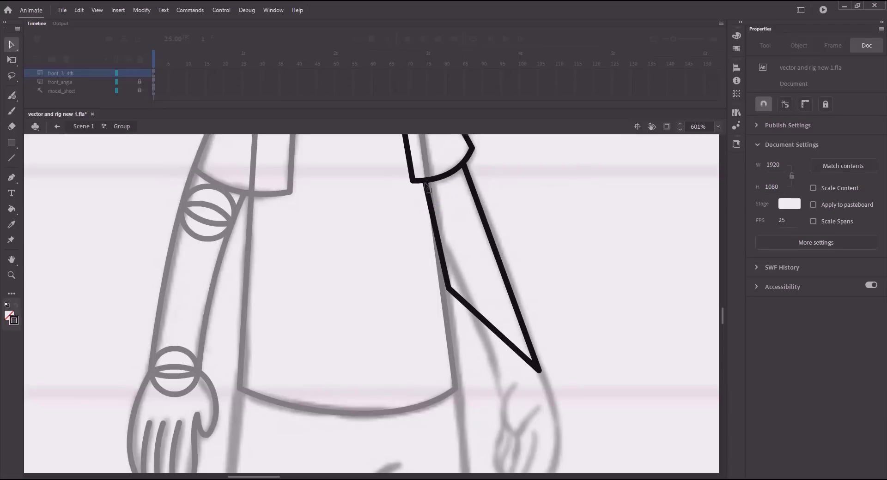
drag(447, 289, 497, 383)
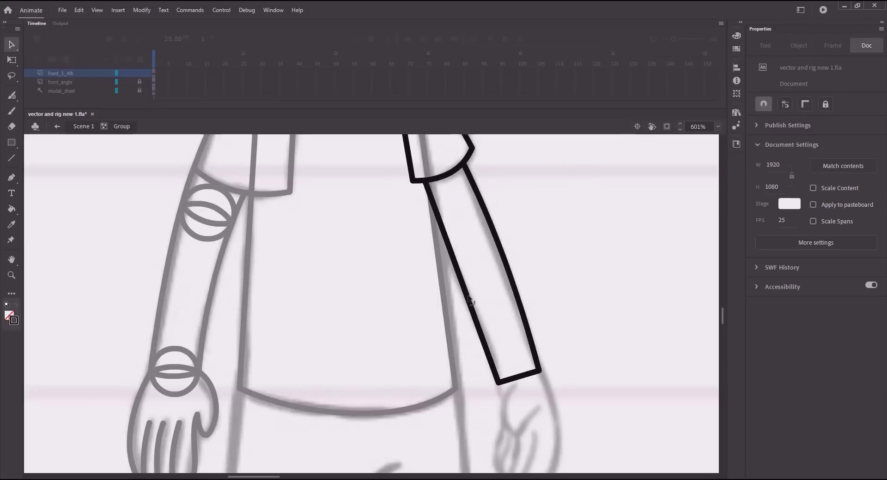
key(ctrl+s)
Draw a line across the far arm at the elbow and bend it into an upward arc
mouse_move(514, 286)
mouse_down()
mouse_move(549, 399)
mouse_move(534, 303)
mouse_up()
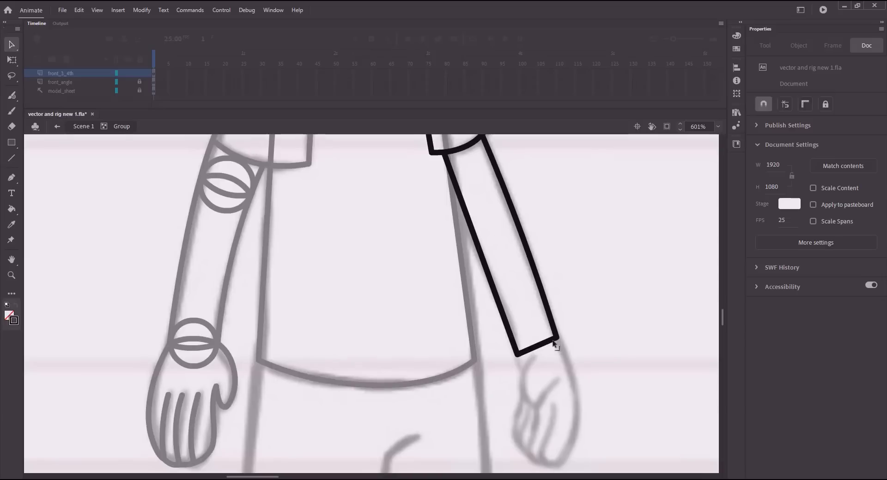
key(n)
mouse_move(484, 174)
mouse_down()
mouse_move(457, 183)
mouse_move(485, 166)
mouse_up()
key(v)
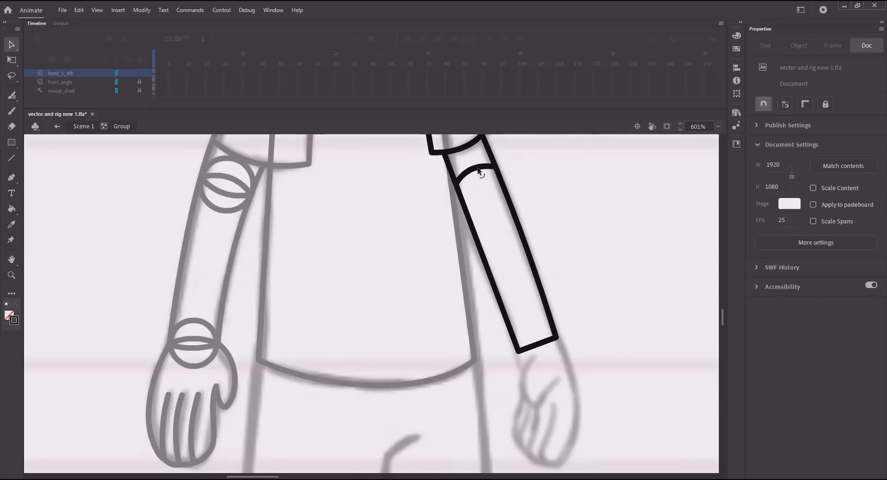
Cut the far forearm outline out of the sleeve group and paste it in place inside its own new group
double_click(474, 227)
key(ctrl+x)
double_click(127, 196)
key(ctrl+g)
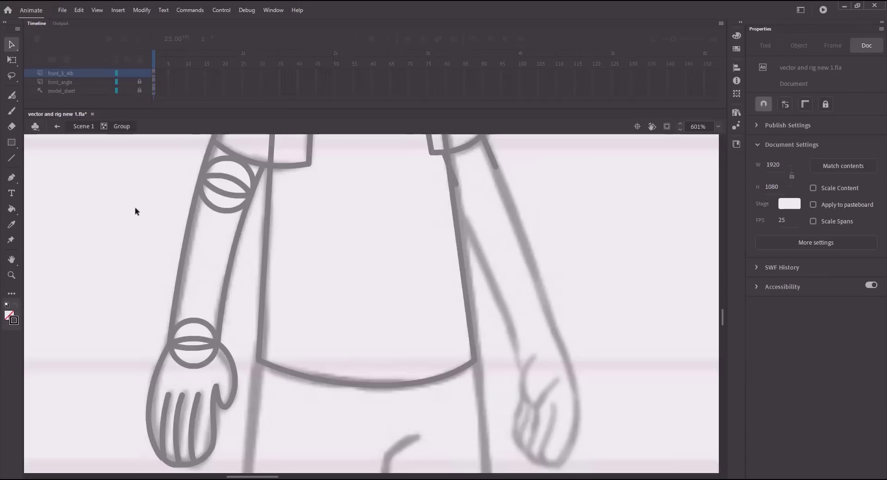
key(ctrl+shift+v)
double_click(135, 208)
Reopen the far upper arm group, close its elbow end with a curved line, leave the group, and save
double_click(455, 180)
key(n)
mouse_move(457, 185)
mouse_down()
mouse_move(496, 167)
mouse_move(486, 182)
mouse_up()
key(v)
double_click(86, 156)
key(ctrl+s)
Start a new group and draw a narrow rectangle from the far wrist over the sketched hand
drag(423, 252, 374, 171)
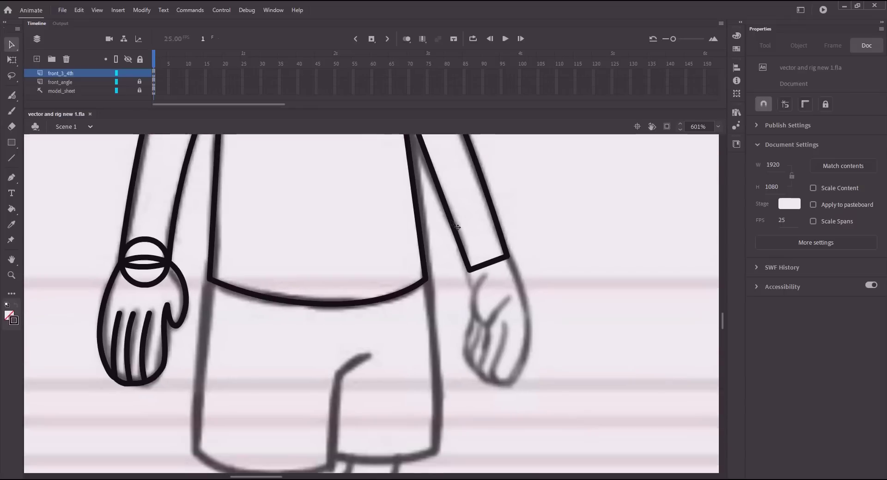
key(ctrl+g)
key(r)
drag(471, 271, 499, 321)
key(v)
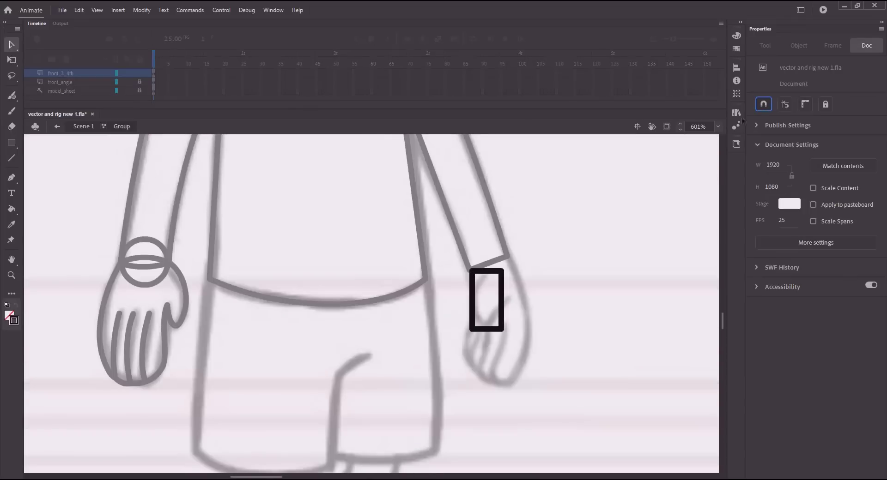
Turn off object snapping and pull the rectangle's corners and edges into the far hand's curved outline
drag(502, 270, 507, 255)
drag(505, 341, 513, 381)
drag(512, 349, 533, 359)
drag(472, 329, 465, 348)
drag(483, 363, 476, 375)
drag(468, 319, 490, 370)
Smooth the far hand's palm and fingertip curves with the Subselection tool's anchors and handles, and save
key(a)
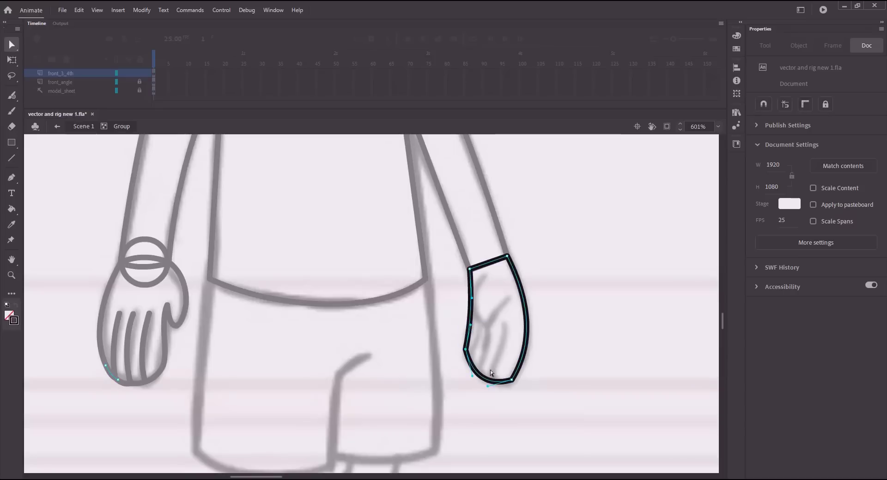
mouse_move(471, 300)
mouse_down()
mouse_move(483, 286)
mouse_move(467, 297)
mouse_up()
click(466, 350)
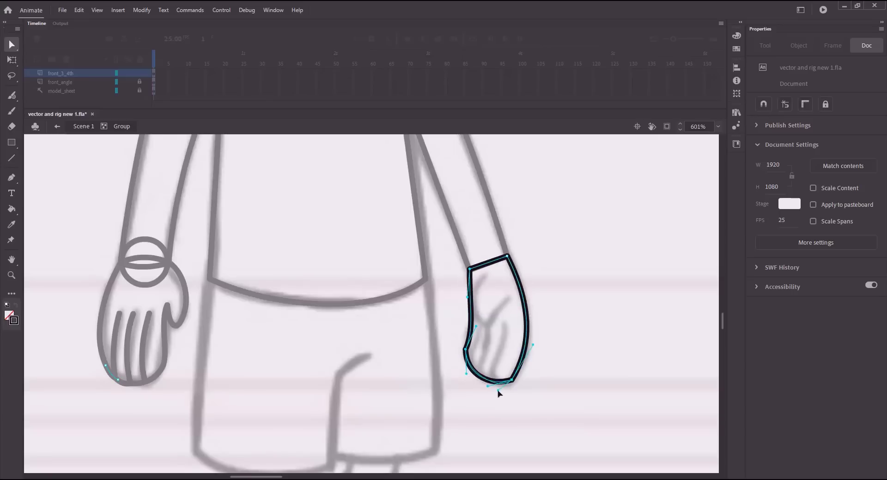
drag(498, 391, 499, 393)
drag(532, 345, 532, 355)
click(456, 361)
drag(462, 369, 466, 330)
key(ctrl+s)
Rework the thumb side of the far hand outline into a small notch below the thumb
drag(450, 261, 495, 303)
drag(478, 309, 463, 304)
click(484, 330)
key(ctrl+s)
key(ctrl+z)
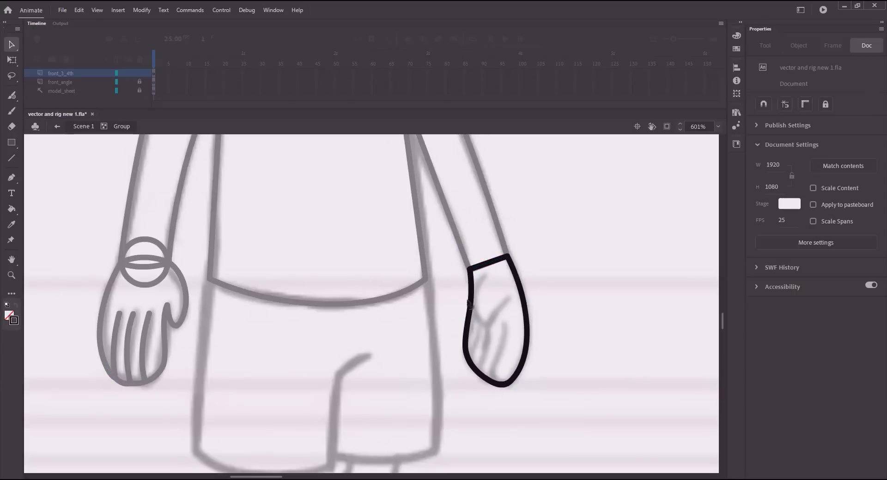
click(469, 315)
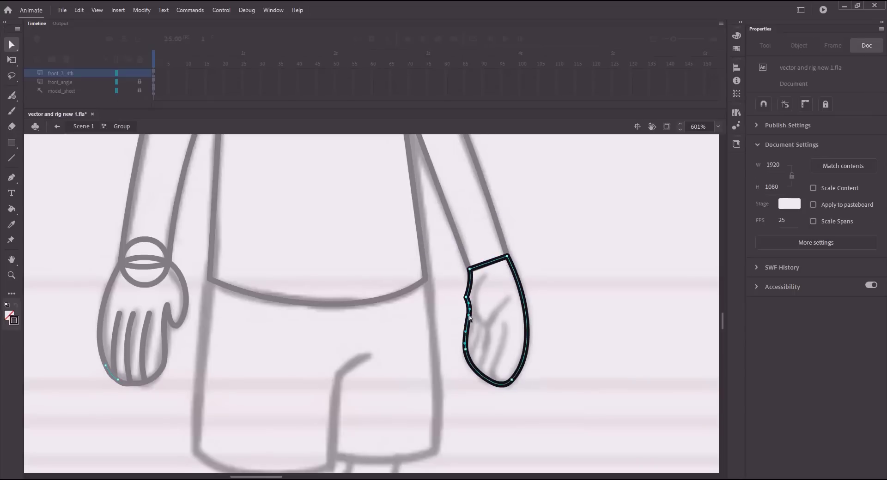
mouse_move(469, 315)
mouse_down()
mouse_move(465, 287)
mouse_move(501, 307)
mouse_move(485, 324)
mouse_move(472, 305)
mouse_up()
Draw the curved thumb and palm crease inside the far hand, refine the thumb bulge on the outline, and save
key(b)
key(a)
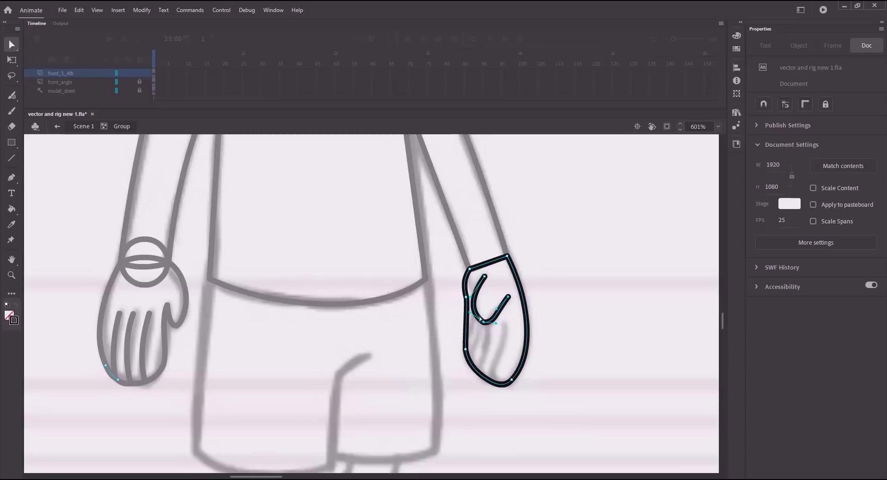
key(ctrl+s)
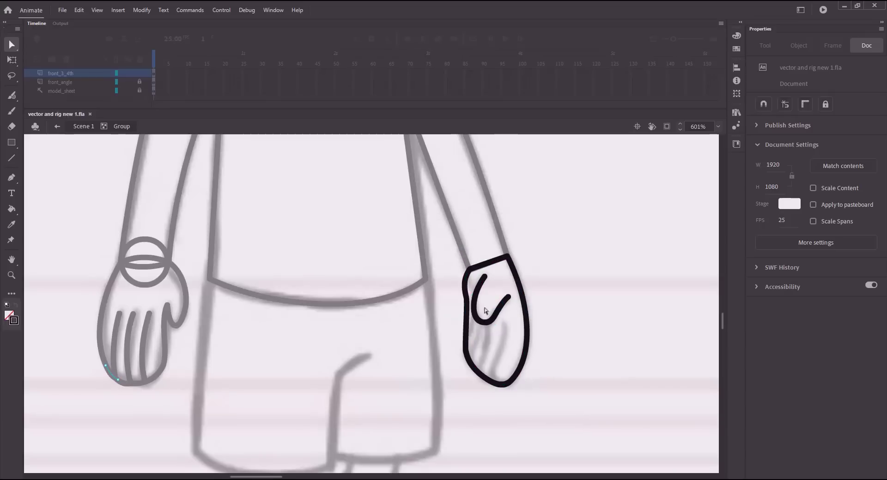
drag(472, 308, 472, 308)
drag(460, 287, 461, 287)
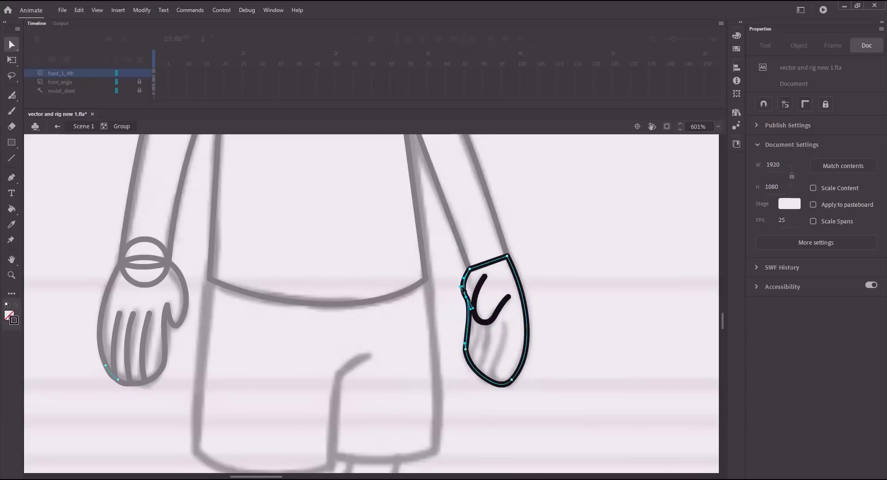
key(ctrl+s)
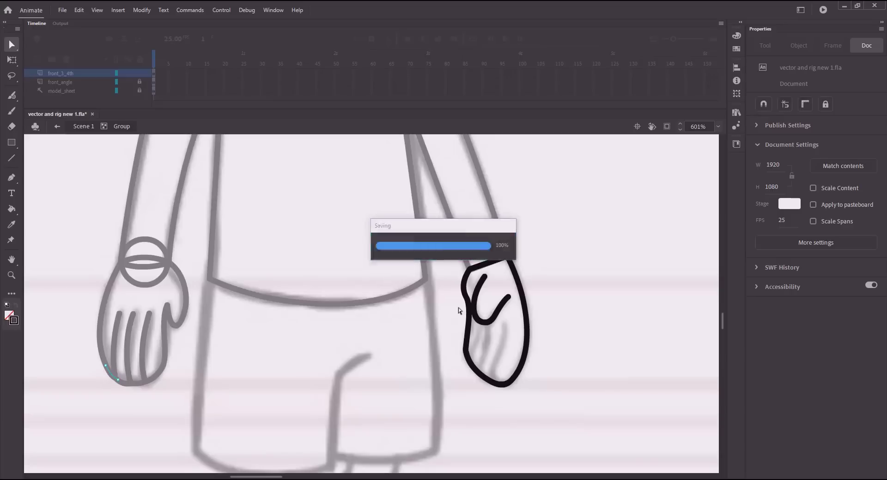
Draw the outermost finger line on the far hand, turn on object snapping, and curve the line to the fingertip edge
key(n)
drag(503, 324, 504, 386)
click(763, 104)
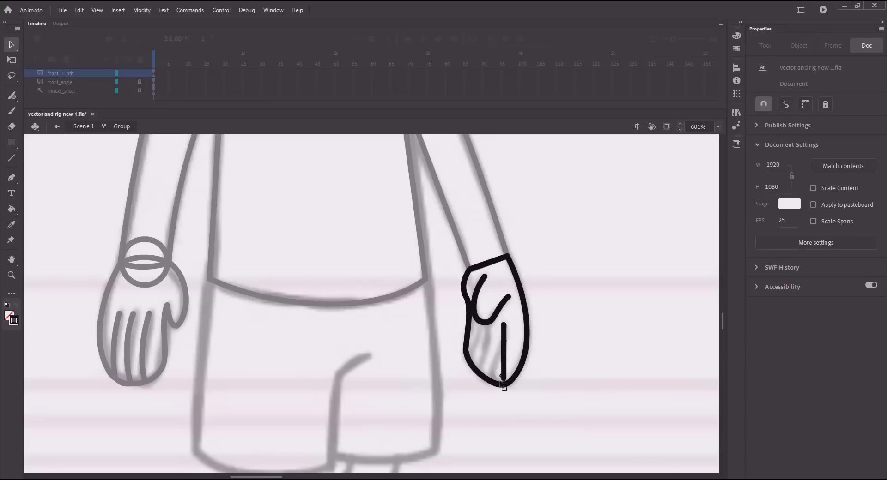
mouse_move(508, 333)
mouse_down()
mouse_move(494, 373)
mouse_move(492, 363)
mouse_move(481, 375)
mouse_up()
Draw a second finger line from the thumb crease to the fingertip edge and bend it to follow the sketch
key(n)
drag(489, 326, 482, 345)
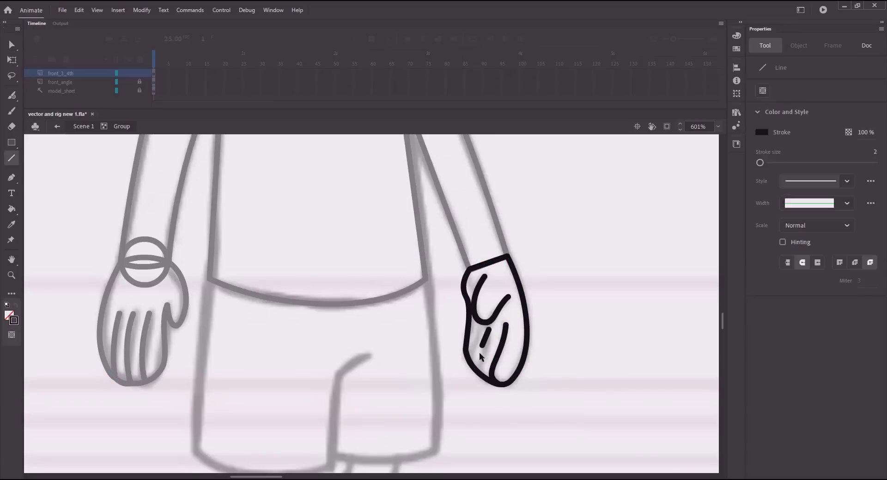
key(v)
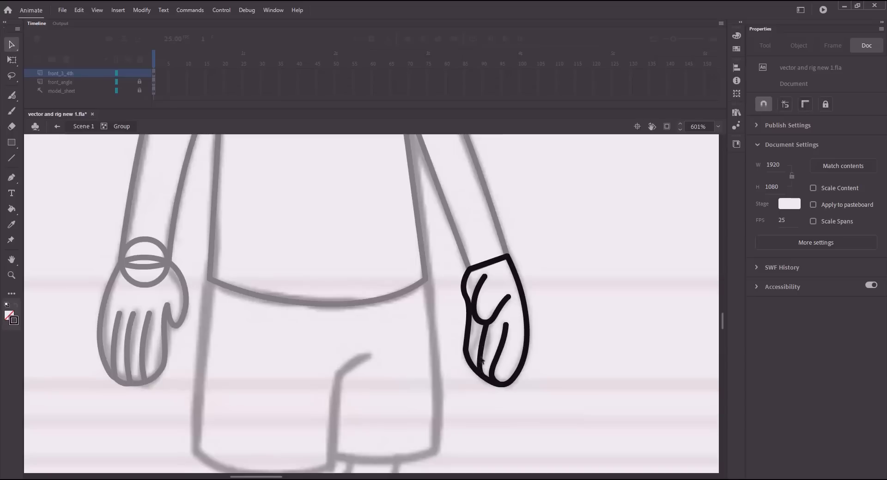
key(a)
click(481, 347)
key(ctrl+z)
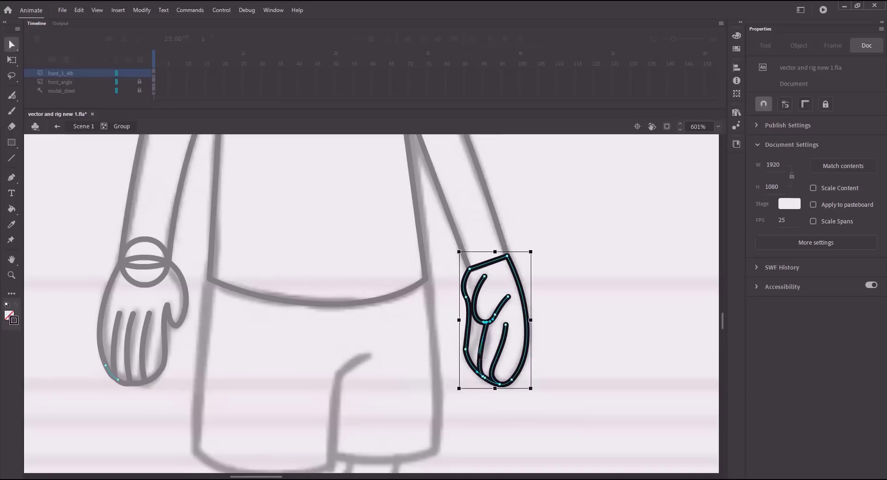
drag(478, 354, 487, 353)
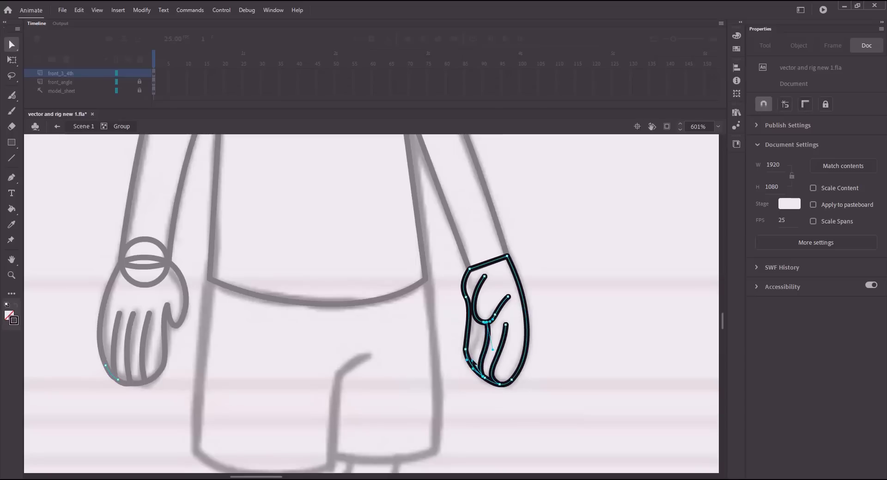
Draw the third finger line along the inner side of the far hand and save the document
key(n)
drag(478, 322, 478, 343)
key(v)
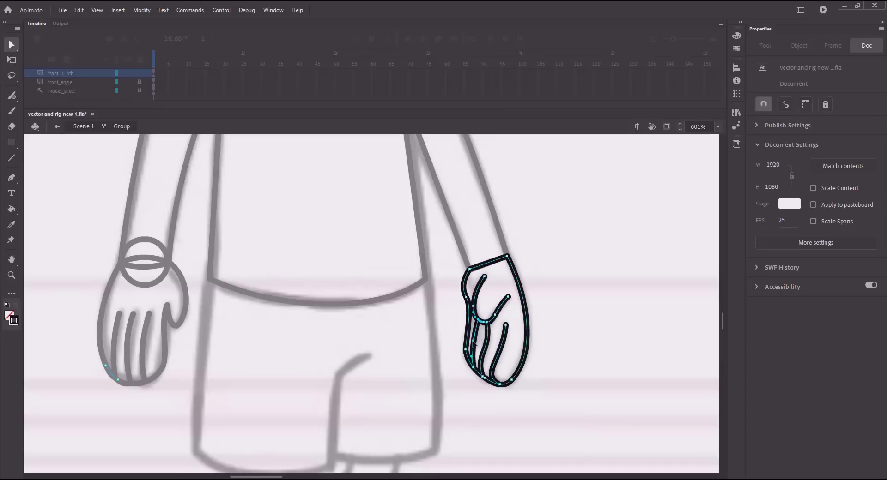
key(ctrl+s)
drag(502, 324, 517, 342)
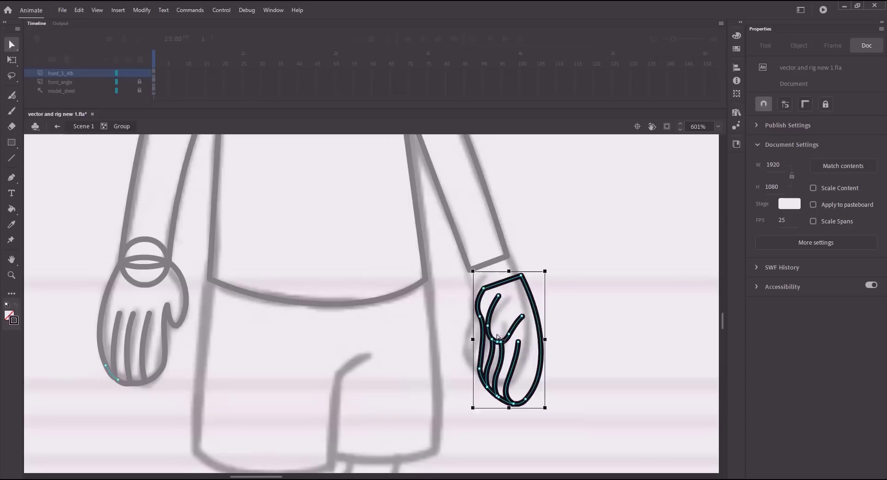
key(ctrl+z)
click(503, 324)
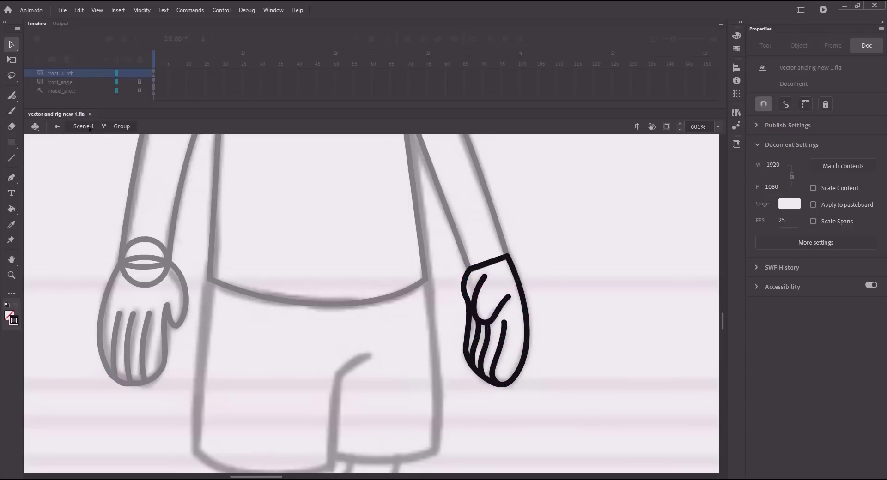
Leave the group, place a copy of the near elbow circle on the far elbow, and scale it to the arm's width
click(83, 126)
click(155, 246)
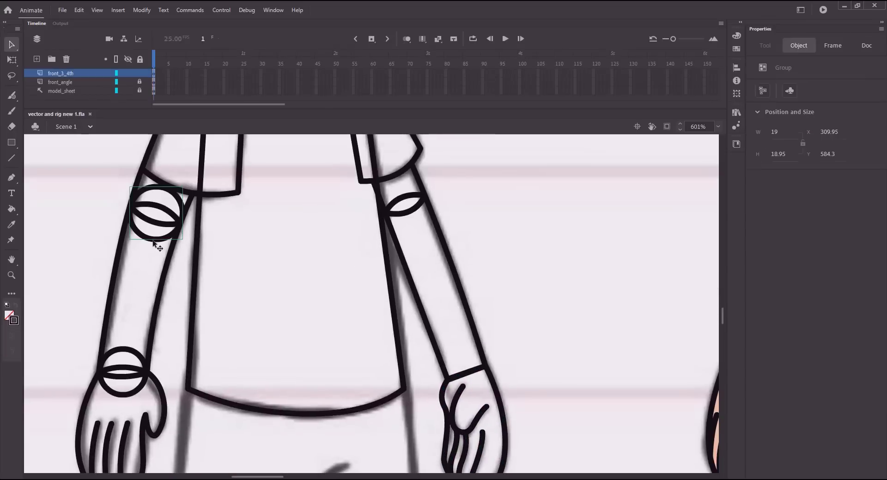
click(403, 231)
key(q)
Place a copy of the joint circle on the far wrist and shrink it slightly to fit between the arm's sides
click(471, 390)
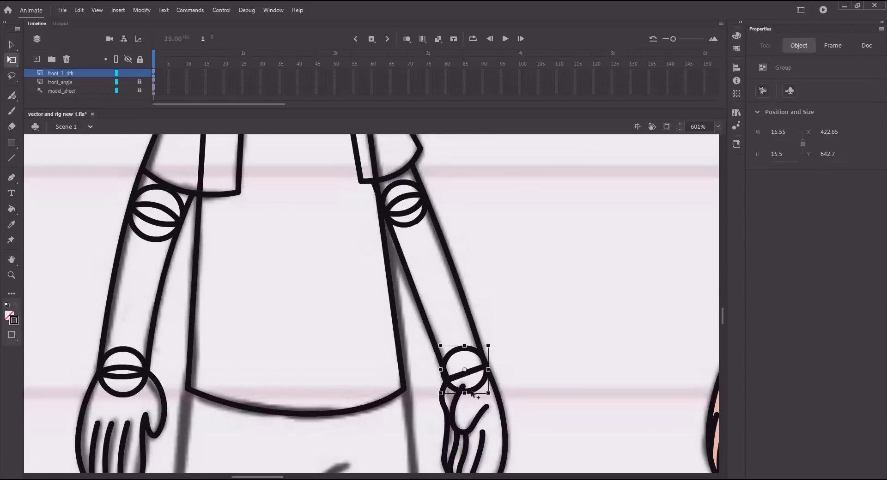
drag(471, 392, 471, 396)
drag(441, 350, 444, 354)
click(439, 321)
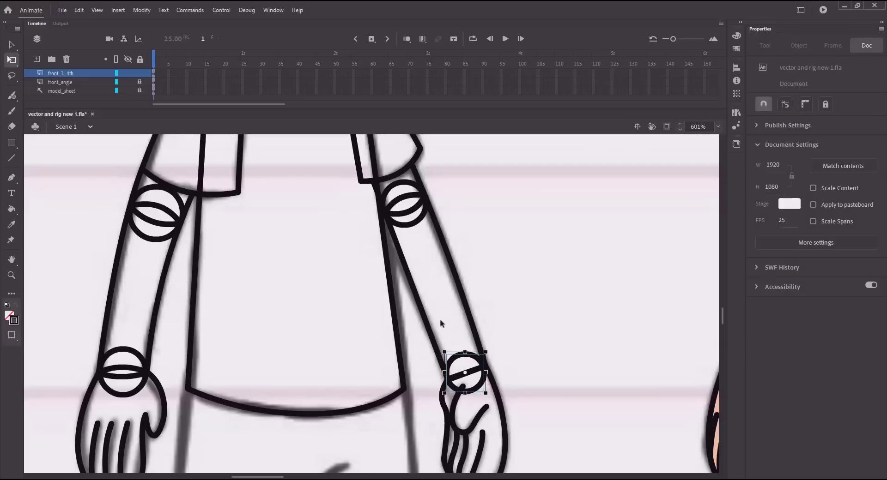
Start a new group and draw a rectangle over the near leg of the sketched shorts
drag(318, 390, 414, 193)
key(ctrl+g)
key(r)
drag(280, 193, 404, 378)
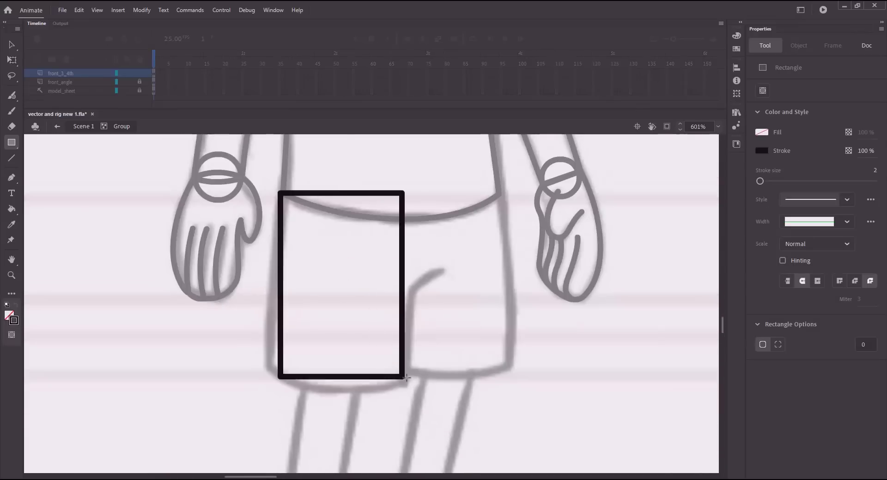
drag(344, 331, 420, 304)
Match the rectangle's corners to the near shorts leg and bend its lower edge into a curved hem
key(v)
drag(354, 352, 344, 340)
drag(480, 353, 481, 357)
drag(411, 350, 401, 368)
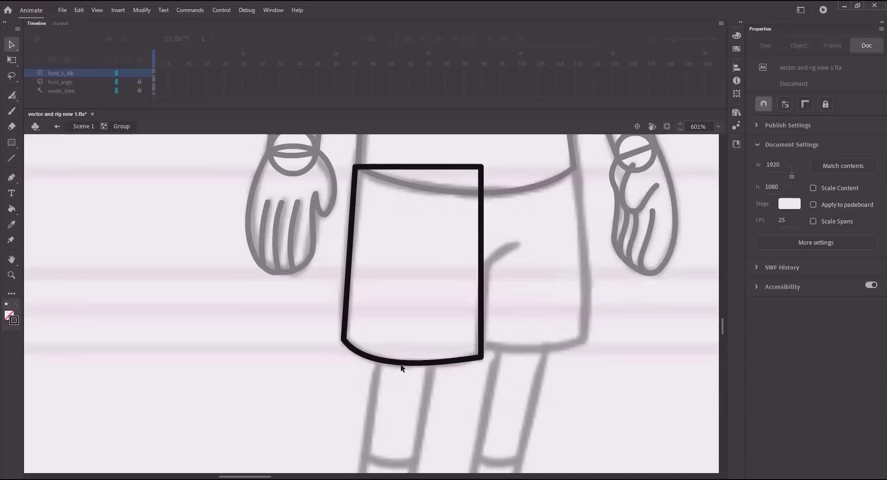
drag(350, 166, 356, 168)
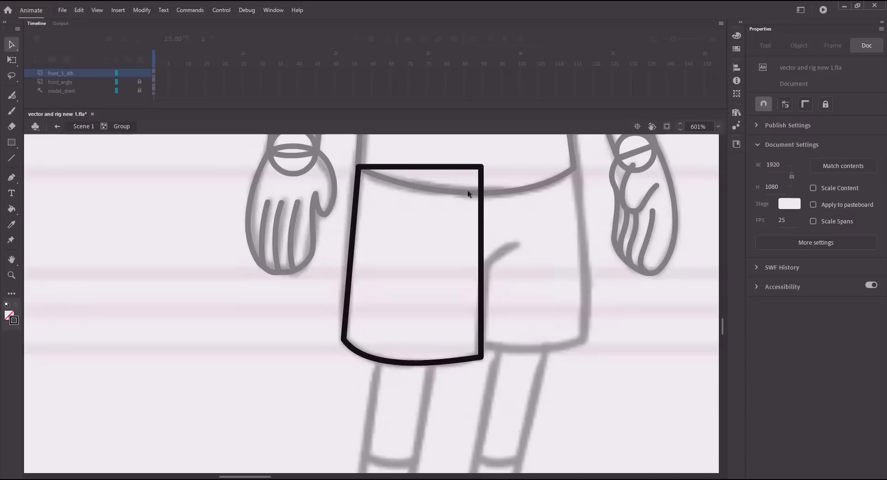
Draw a rectangle for the near leg below the shorts, attach its sides to the hem, and delete its top edge
scroll(467, 194, down, 5)
key(r)
mouse_move(390, 261)
mouse_down()
mouse_move(455, 315)
mouse_move(401, 221)
mouse_up()
key(v)
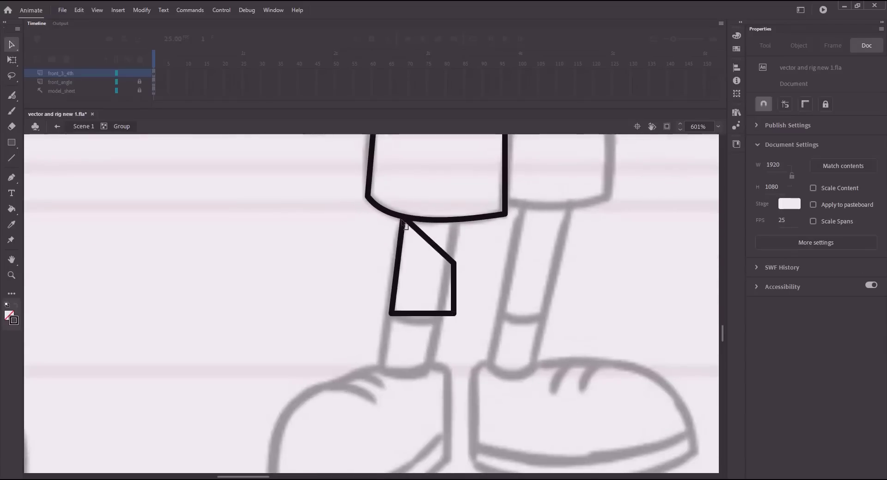
click(424, 238)
key(Delete)
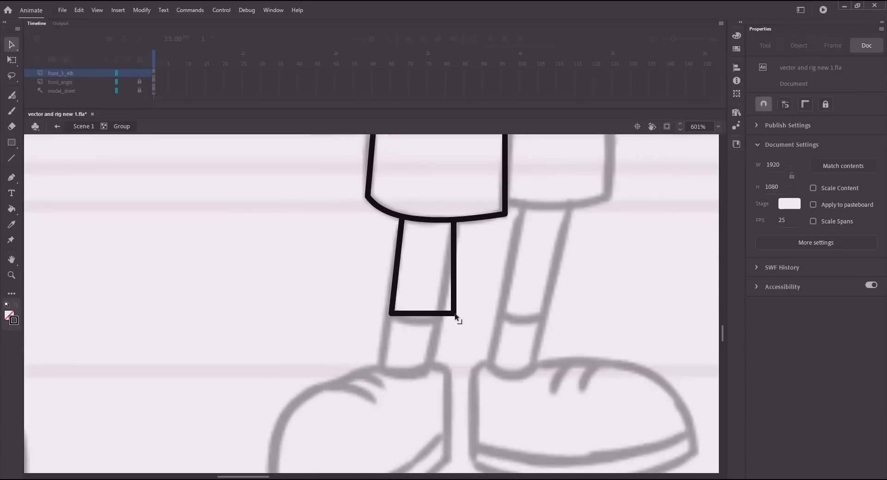
Extend the near leg down to the ankle with a rounded lower edge and add a curved sock line across it
drag(456, 314, 430, 362)
drag(390, 314, 380, 363)
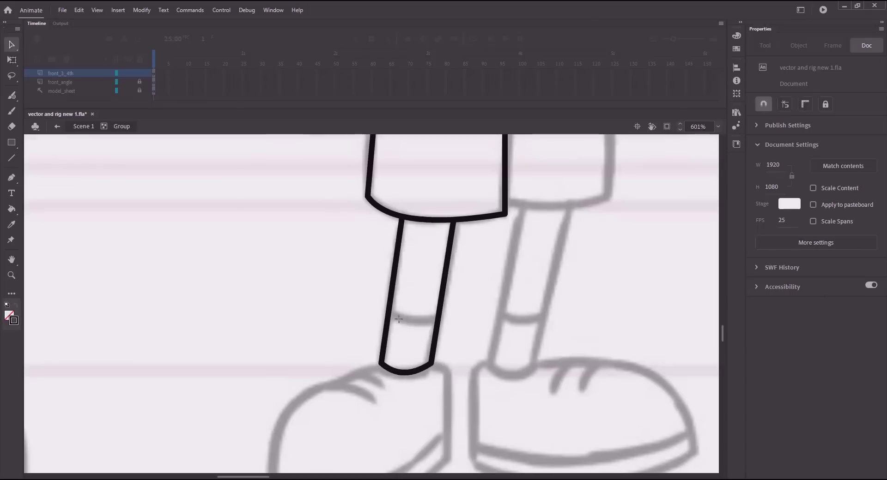
key(n)
mouse_move(423, 319)
mouse_down()
mouse_move(397, 316)
mouse_move(435, 319)
mouse_up()
click(420, 317)
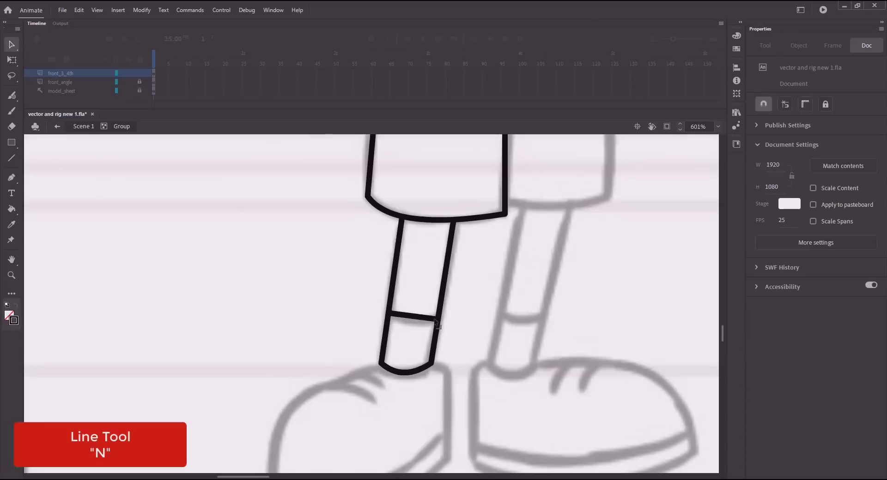
Divide the near leg just below the shorts with a line and cut the lower leg and sock lines out of the group
key(n)
mouse_move(437, 241)
mouse_down()
mouse_move(411, 237)
mouse_move(433, 231)
mouse_move(411, 249)
mouse_move(400, 238)
mouse_move(432, 245)
mouse_up()
key(v)
click(429, 231)
shift+click(397, 254)
shift+click(445, 277)
shift+click(418, 322)
shift+click(416, 372)
key(ctrl+x)
Close the near leg stub with a curved line, and paste the lower leg in place as its own group
key(n)
key(v)
click(84, 126)
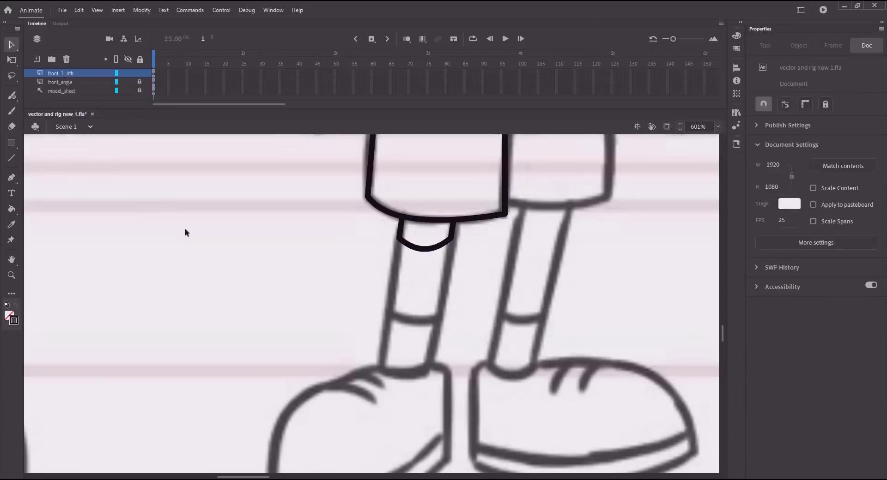
key(ctrl+g)
key(ctrl+shift+v)
click(84, 127)
key(ctrl+s)
Start a new group and draw a rectangle over the near shoe, placing its corners on the sketched shoe's ankle, heel and toe
drag(278, 243, 158, 287)
drag(373, 282, 484, 140)
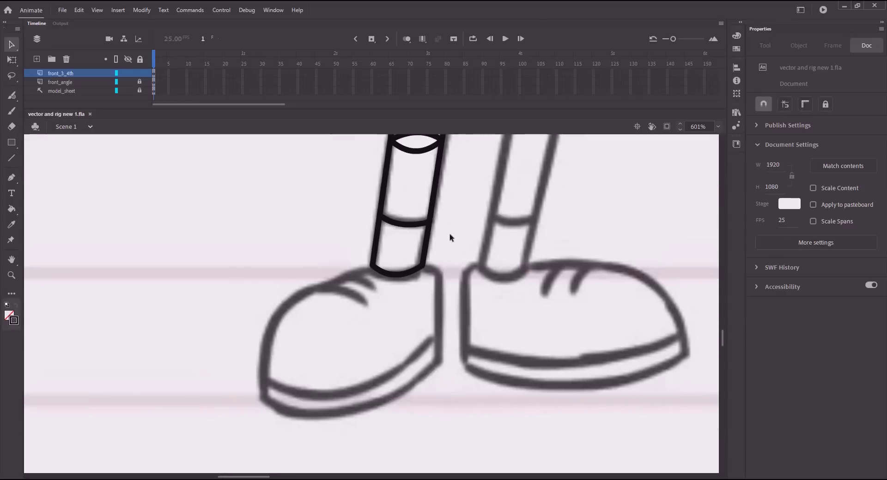
key(ctrl+g)
key(r)
key(v)
mouse_move(352, 289)
mouse_down()
mouse_move(409, 338)
mouse_move(372, 266)
mouse_up()
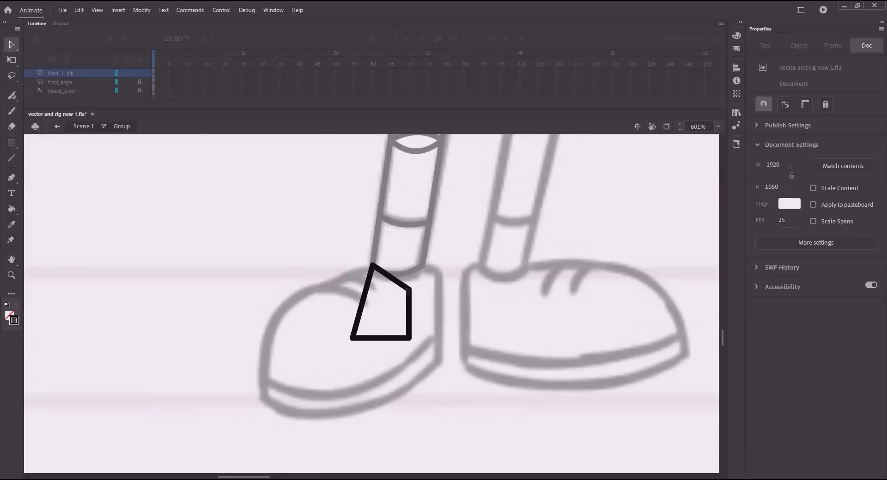
drag(409, 290, 423, 265)
drag(410, 338, 438, 360)
drag(352, 339, 262, 400)
Bend the near shoe's upper and sole edges into curves and round its upper back corner to match the sketch
drag(318, 333, 231, 354)
drag(429, 292, 439, 276)
drag(430, 272, 434, 268)
drag(377, 375, 379, 402)
drag(245, 387, 332, 405)
Refine the near shoe's outline by adjusting the curve handles along its sole and toe
key(a)
drag(408, 383, 413, 382)
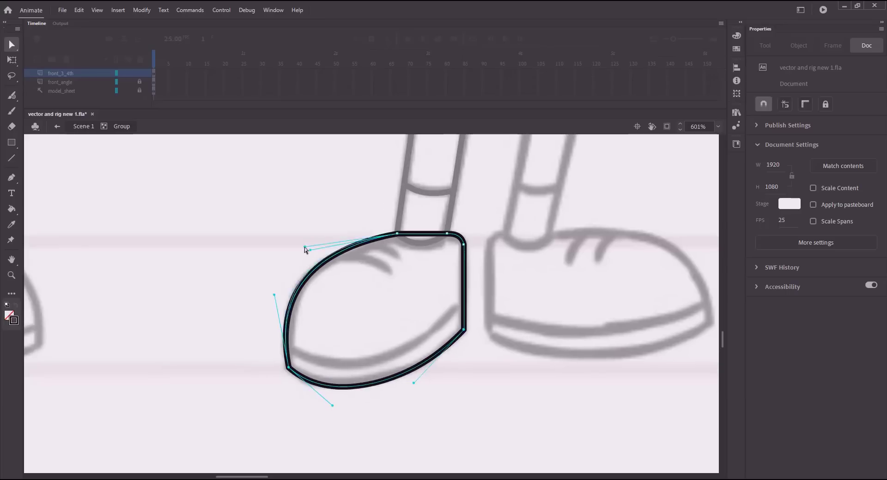
drag(304, 248, 306, 248)
drag(274, 295, 279, 288)
key(ctrl+z)
click(287, 255)
Draw two curved crease lines on the near shoe's upper edge and a short line near the toe for the sole
key(n)
drag(348, 263, 378, 272)
drag(304, 353, 342, 352)
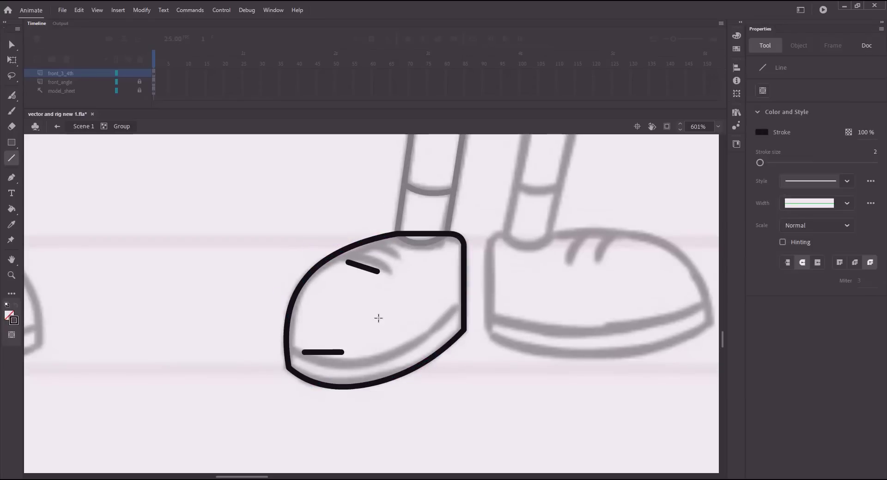
drag(373, 250, 393, 256)
key(v)
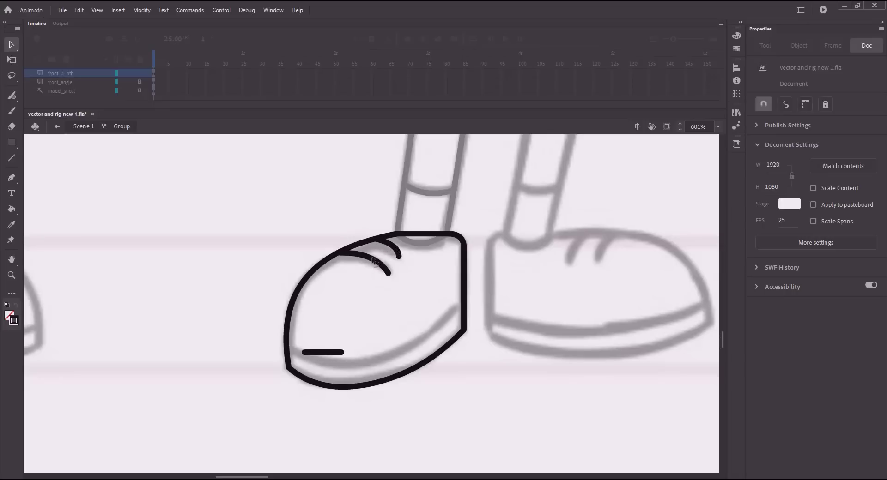
Attach the sole line to both sides of the near shoe and curve it along the sketched sole
drag(341, 352, 463, 306)
drag(304, 352, 288, 349)
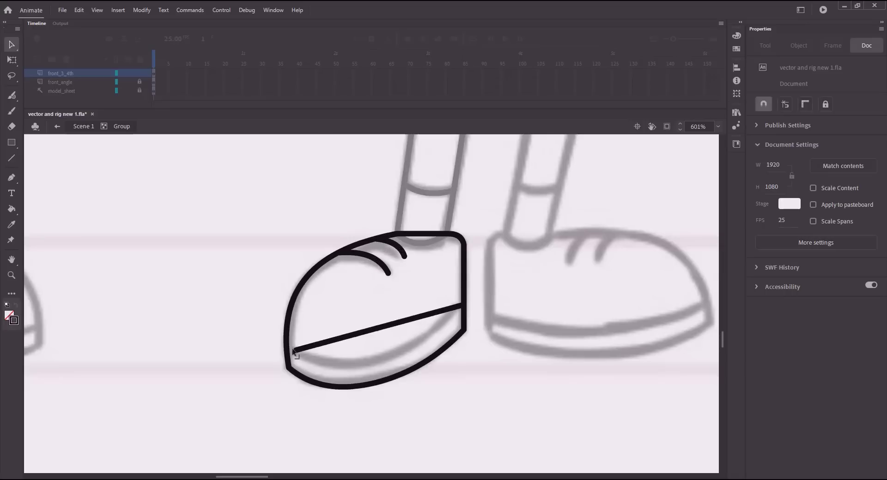
drag(352, 333, 317, 389)
drag(444, 290, 500, 323)
drag(399, 367, 398, 364)
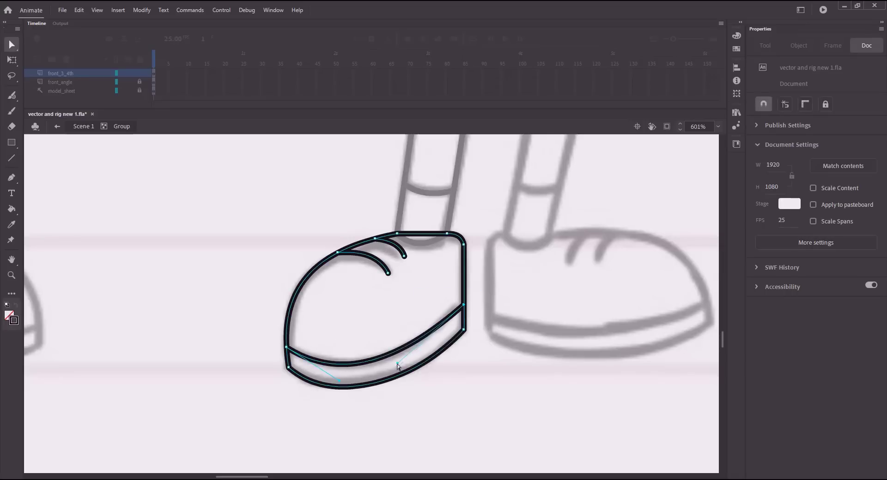
drag(337, 381, 335, 375)
key(v)
key(ctrl+s)
click(82, 129)
Start a new group and draw a rectangle over the far leg of the sketched shorts
drag(471, 185, 369, 333)
drag(484, 192, 419, 318)
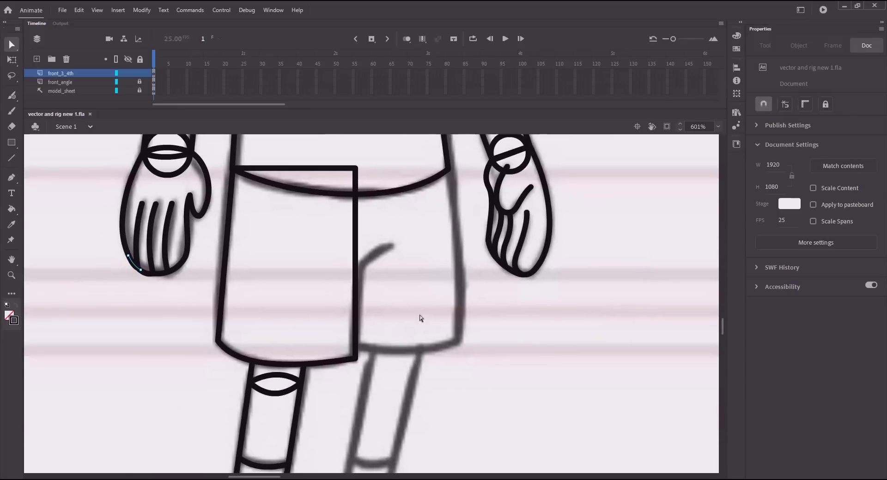
key(ctrl+g)
drag(425, 259, 465, 293)
key(r)
drag(371, 203, 498, 376)
key(v)
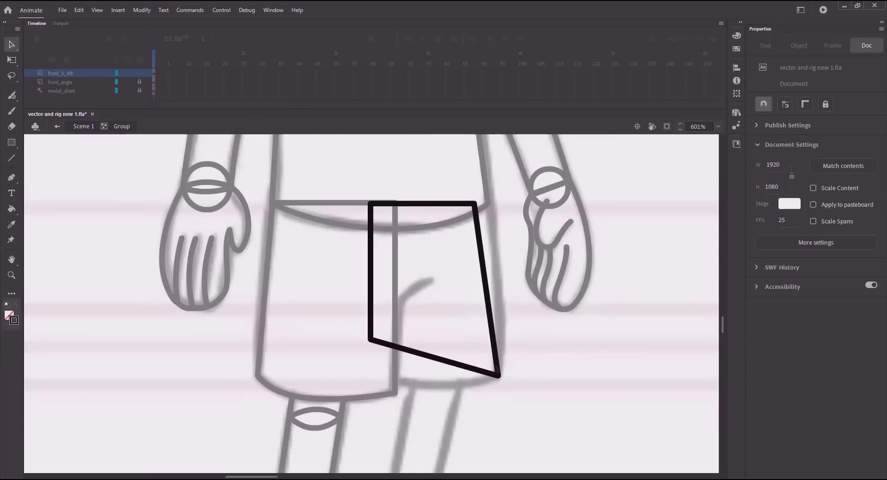
Match the rectangle to the far shorts leg, curving its outer side and hem and narrowing its overlap with the near leg
drag(475, 204, 487, 204)
drag(492, 271, 494, 272)
drag(369, 340, 370, 377)
drag(425, 377, 425, 387)
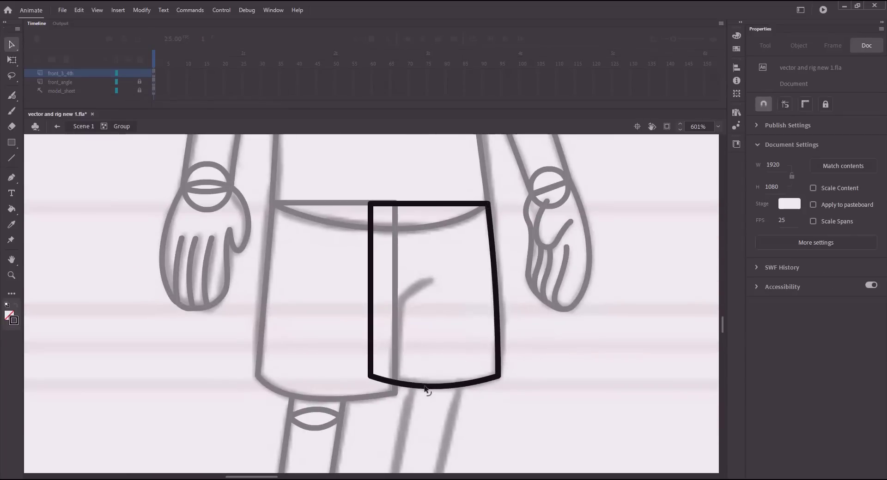
drag(369, 376, 379, 376)
drag(370, 204, 380, 204)
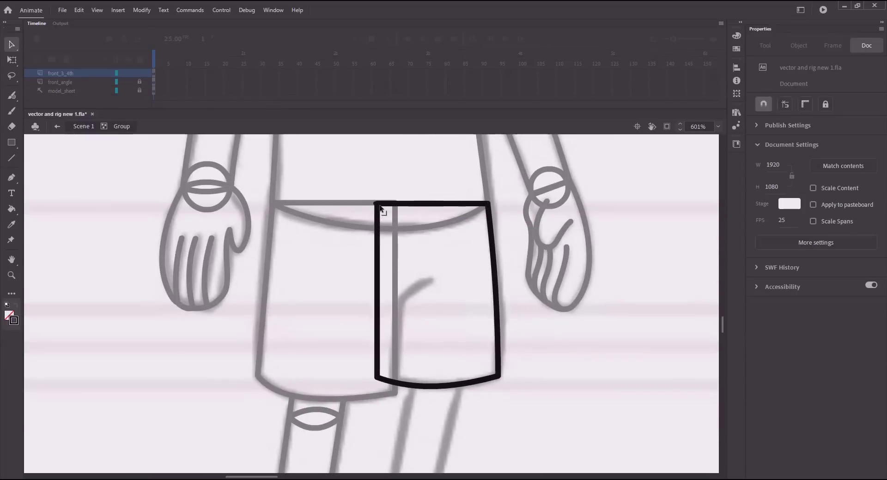
Draw a rectangle for the far leg below the shorts, fit its sides to the sketch, and delete its top edge
scroll(362, 251, down, 5)
key(r)
key(v)
mouse_move(442, 298)
mouse_down()
mouse_move(480, 336)
mouse_move(410, 403)
mouse_up()
click(452, 298)
key(Delete)
Round the far leg's lower edge at the ankle and draw the sock line across the leg
drag(482, 336, 439, 413)
key(n)
drag(426, 351, 462, 359)
key(v)
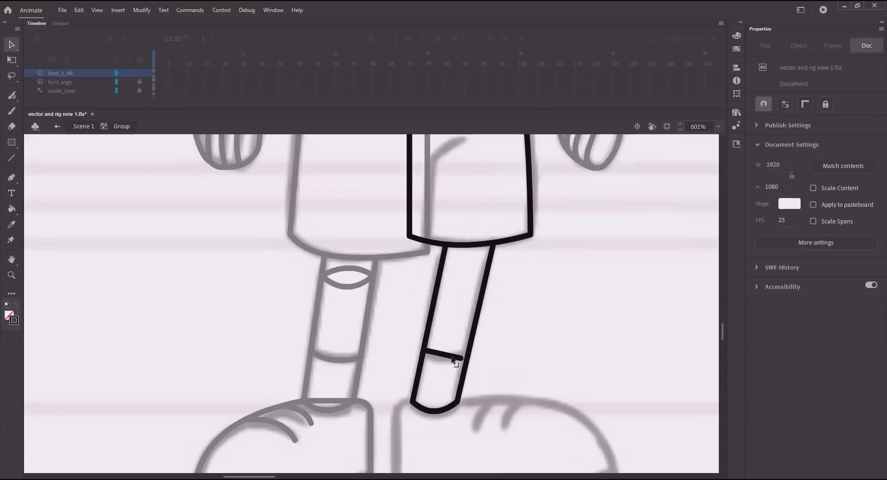
Divide the far leg just below the shorts with a line and cut the lower leg out of the group
key(n)
mouse_move(467, 278)
mouse_down()
mouse_move(436, 271)
mouse_move(465, 266)
mouse_move(479, 282)
mouse_move(440, 272)
mouse_up()
key(v)
click(464, 266)
key(ctrl+x)
Close the far leg stub with a curved line, and paste the lower leg in place as its own group
key(n)
key(v)
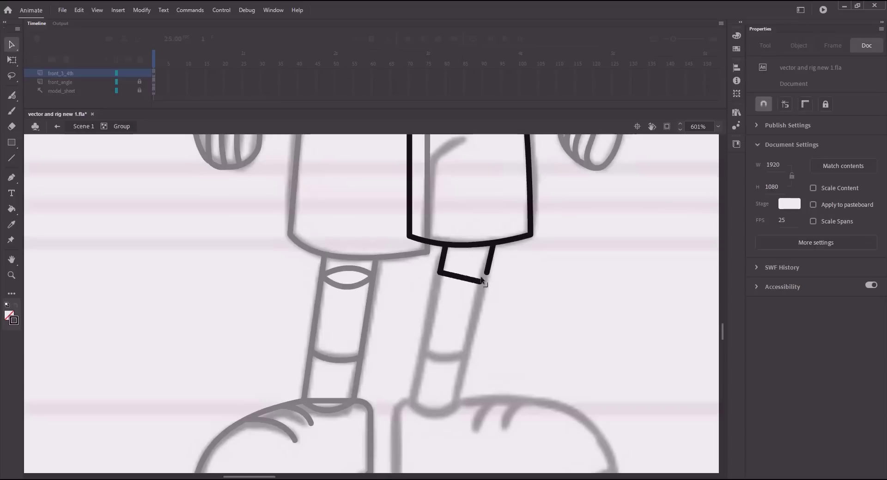
double_click(148, 194)
key(ctrl+g)
key(ctrl+shift+v)
double_click(170, 206)
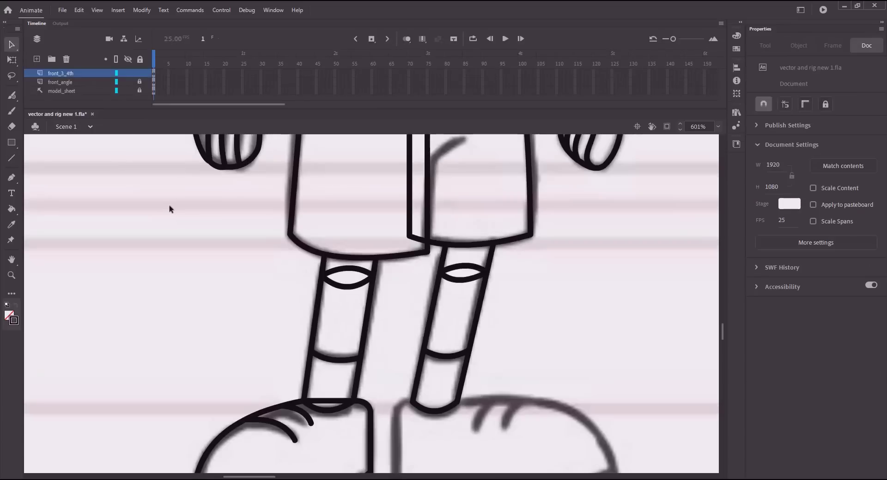
Start a new group, draw a rectangle over the far shoe, and delete its black fill
scroll(378, 315, down, 5)
key(ctrl+g)
key(r)
drag(411, 297, 487, 362)
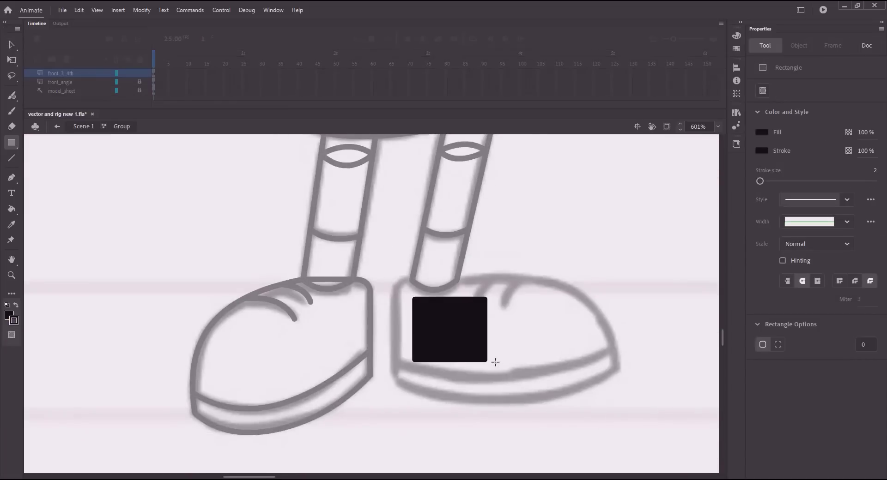
key(v)
click(449, 328)
key(Delete)
key(space)
Place the rectangle's upper corners at the far ankle and its outer lower corner at the sketched toe
drag(477, 327, 443, 301)
drag(382, 275, 378, 255)
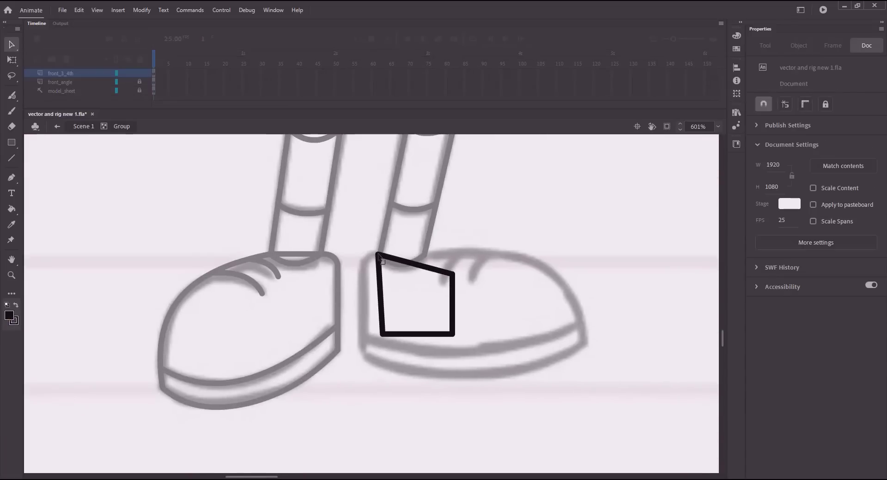
drag(451, 275, 427, 255)
drag(453, 334, 588, 347)
Curve the far shoe's upper and sole edges, move the heel corner onto the sketch, and round the upper back corner
drag(526, 312, 550, 289)
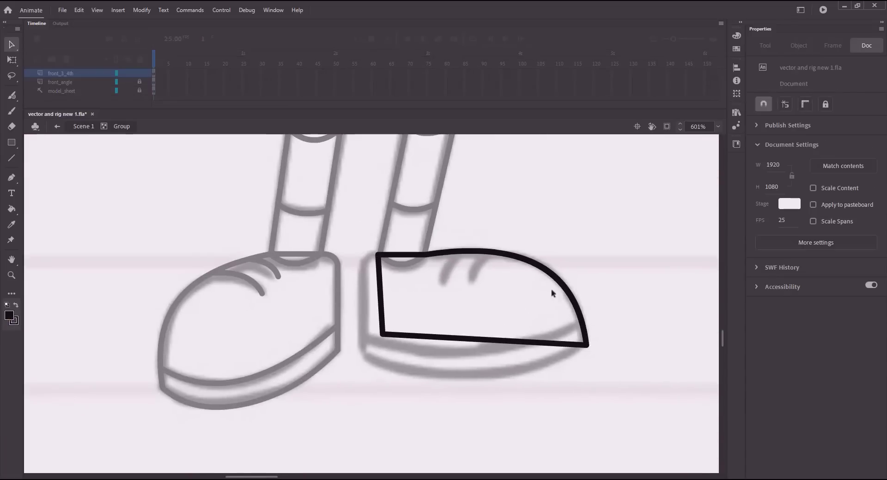
drag(381, 335, 361, 355)
ctrl+drag(375, 268, 363, 268)
drag(519, 349, 525, 376)
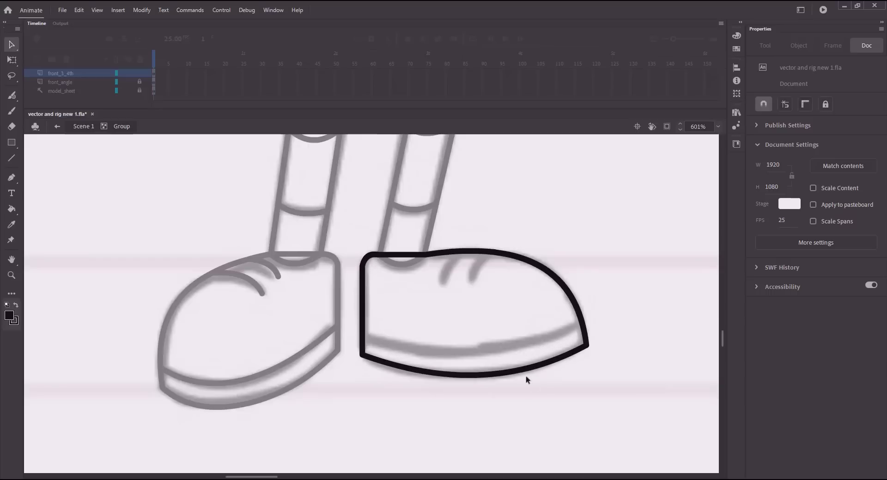
drag(585, 345, 584, 345)
drag(502, 374, 497, 372)
Refine the far shoe's toe curve with its handle and save the file
key(a)
click(584, 344)
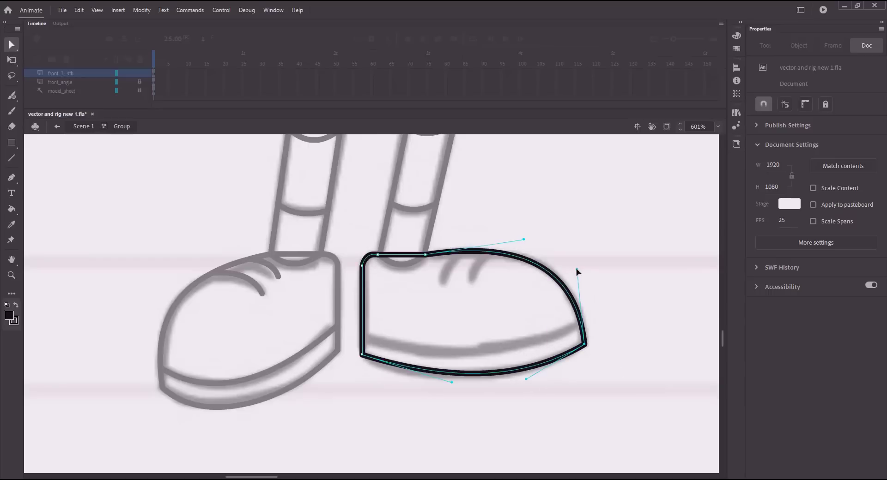
drag(575, 269, 580, 263)
key(ctrl+s)
Draw a sole line across the far shoe from heel to toe and curve it to follow the sketch
key(n)
key(v)
mouse_move(533, 338)
mouse_down()
mouse_move(364, 338)
mouse_move(581, 321)
mouse_up()
drag(528, 326, 548, 353)
key(a)
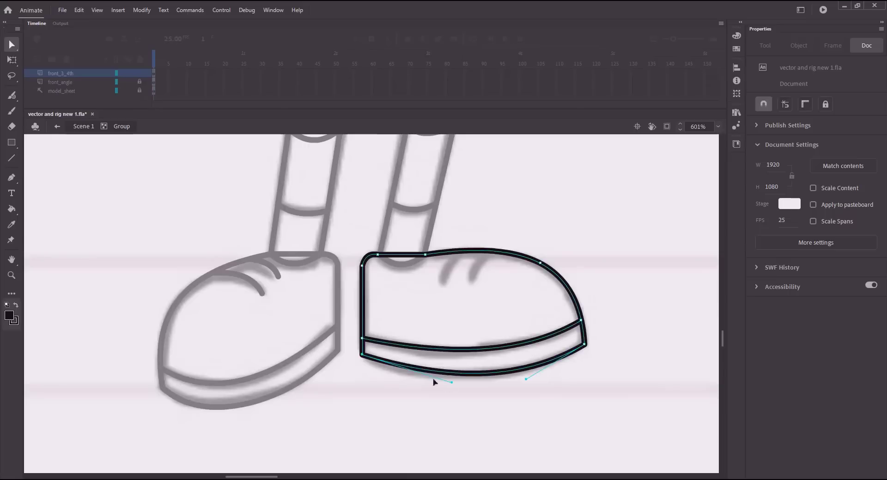
click(386, 360)
drag(456, 358, 443, 365)
Draw two curved crease lines on the far shoe's upper edge, save the file, and leave the group
key(n)
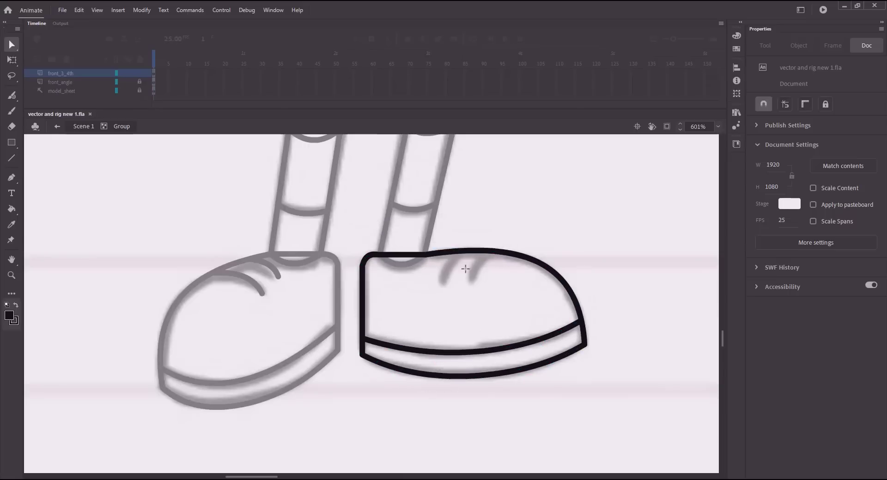
mouse_move(465, 270)
mouse_down()
mouse_move(446, 285)
mouse_move(488, 254)
mouse_up()
key(v)
key(n)
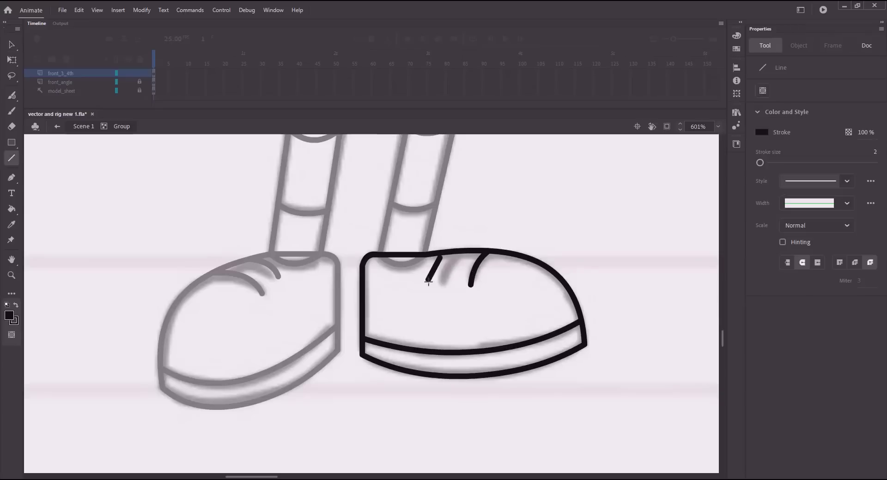
key(v)
drag(426, 279, 460, 253)
key(ctrl+s)
key(ctrl+s)
click(84, 127)
Place a copy of the near wrist's joint circle on the near knee and enlarge it slightly to fit the leg's width
drag(204, 150, 274, 390)
click(276, 219)
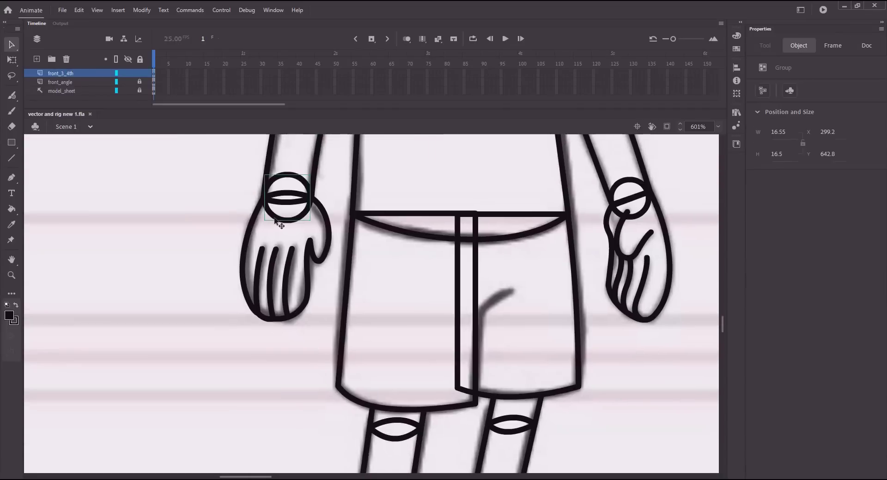
drag(276, 219, 384, 454)
drag(323, 398, 347, 411)
drag(340, 446, 307, 298)
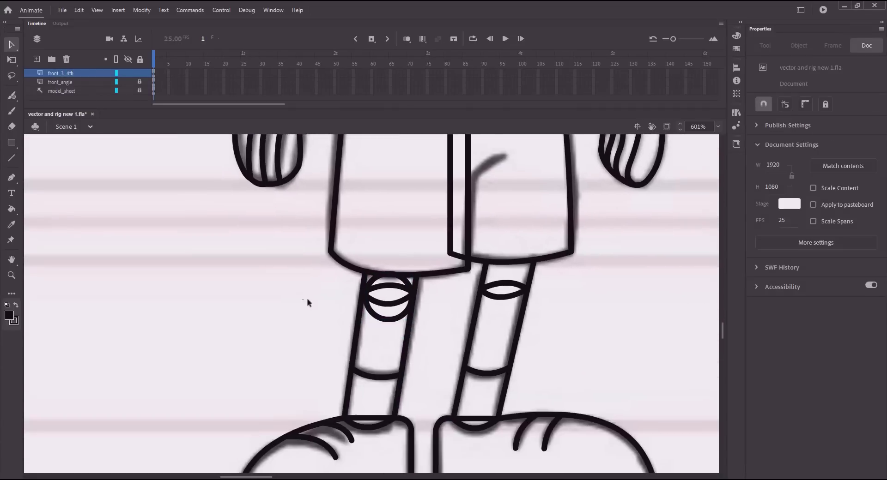
key(q)
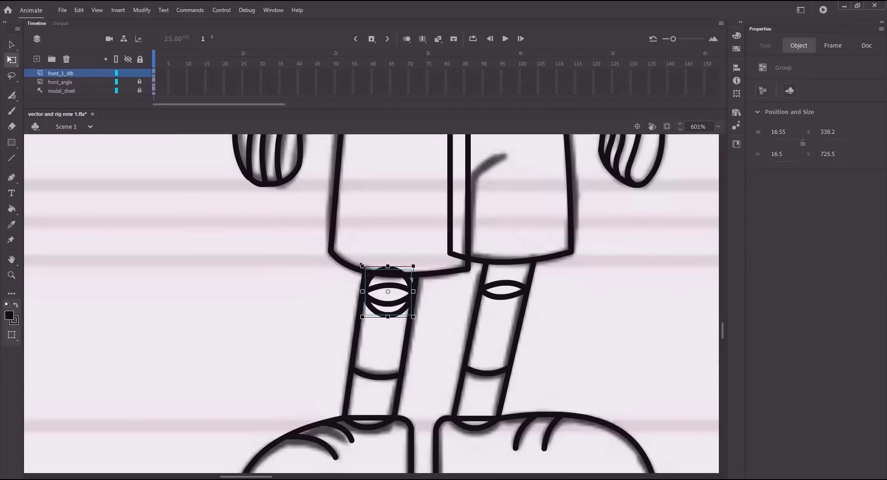
mouse_move(362, 267)
mouse_down()
mouse_move(355, 258)
mouse_move(361, 264)
mouse_up()
click(614, 221)
click(379, 318)
click(333, 296)
key(ctrl+s)
Place the knee joint circle on the far leg and shrink it slightly to fit between the leg's sides
click(389, 318)
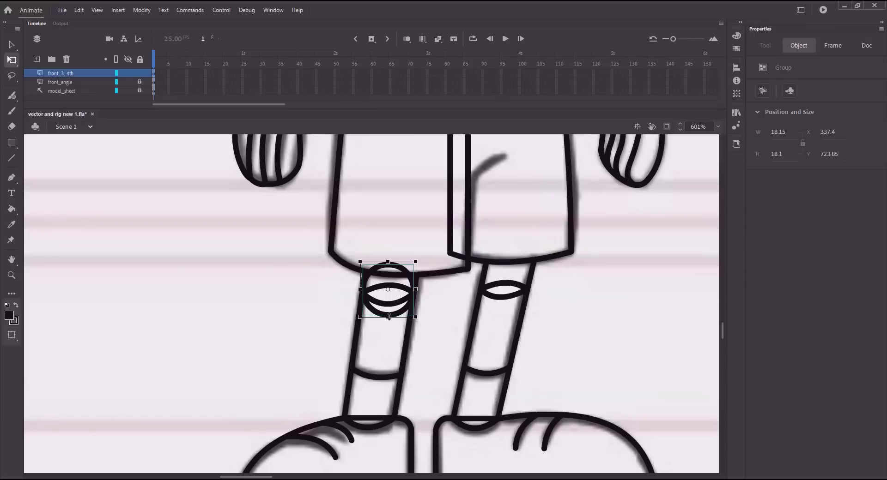
drag(389, 318, 506, 315)
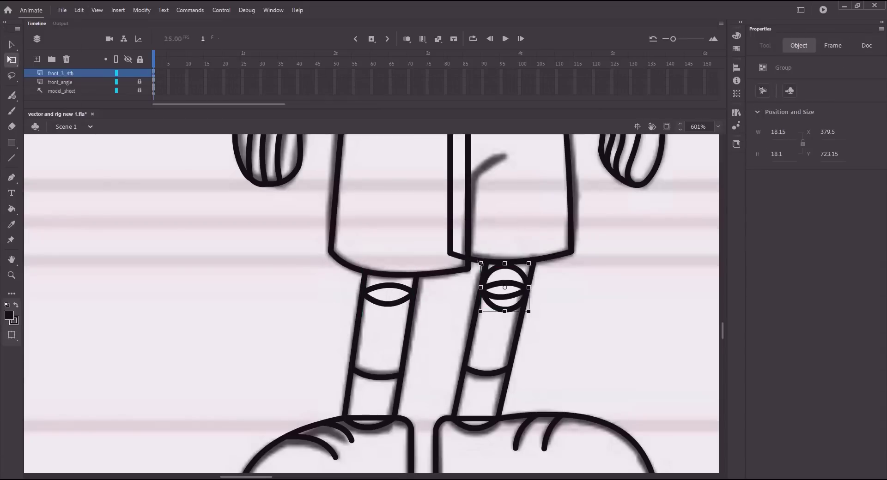
Hide the model_sheet layer and frame the heads of both characters
click(421, 279)
key(ctrl+2)
click(128, 91)
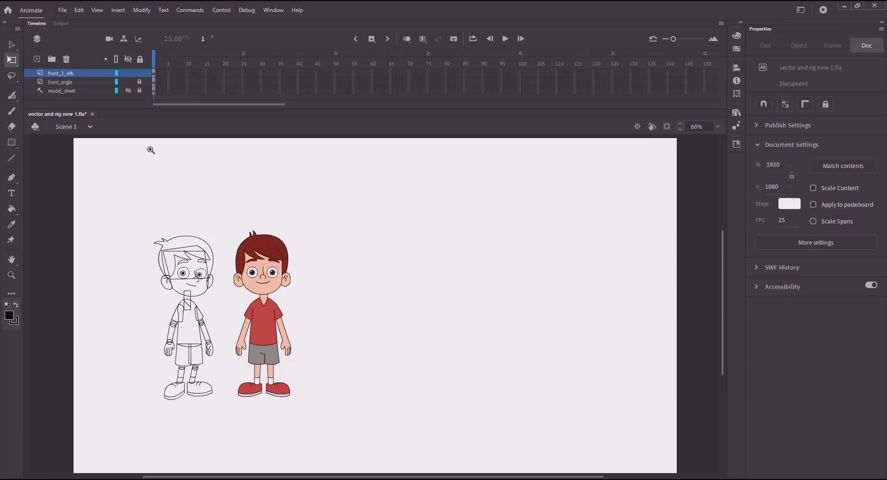
key(z)
drag(130, 214, 285, 318)
Sample the skin tone from the coloured front-view character and fill the three-quarter view's face shape with it
key(k)
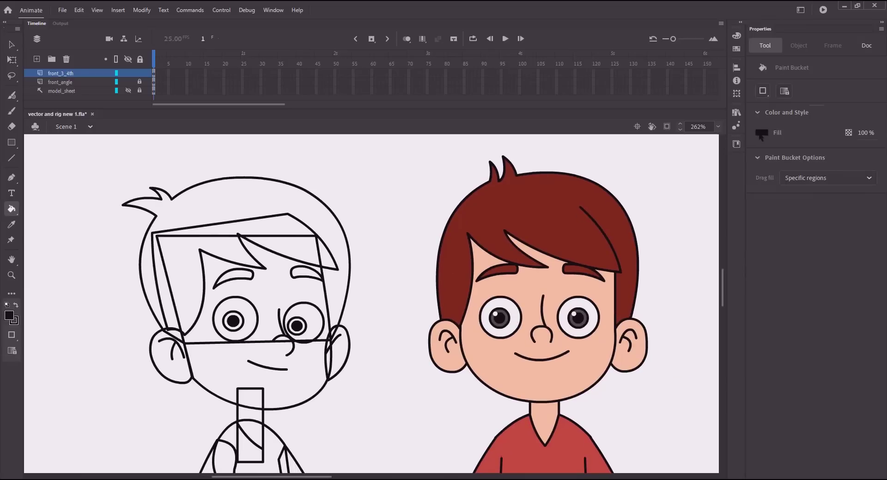
click(761, 134)
click(460, 353)
drag(356, 324, 434, 320)
key(v)
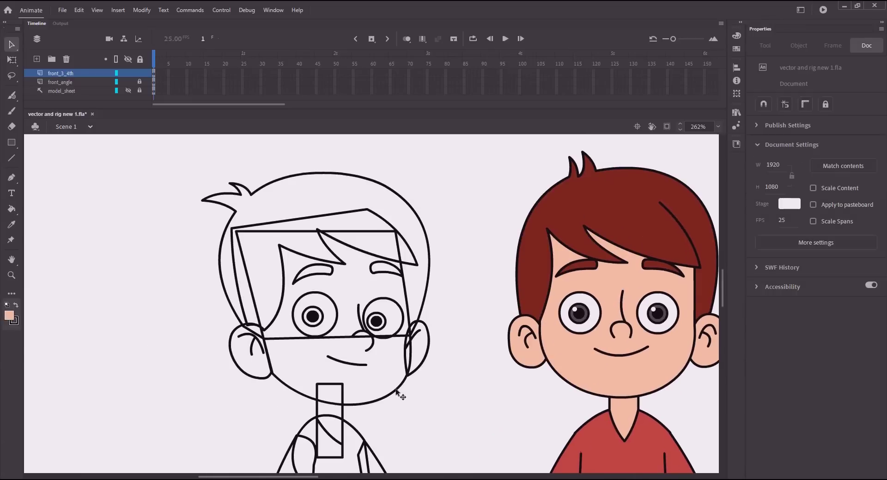
double_click(396, 392)
key(k)
click(368, 351)
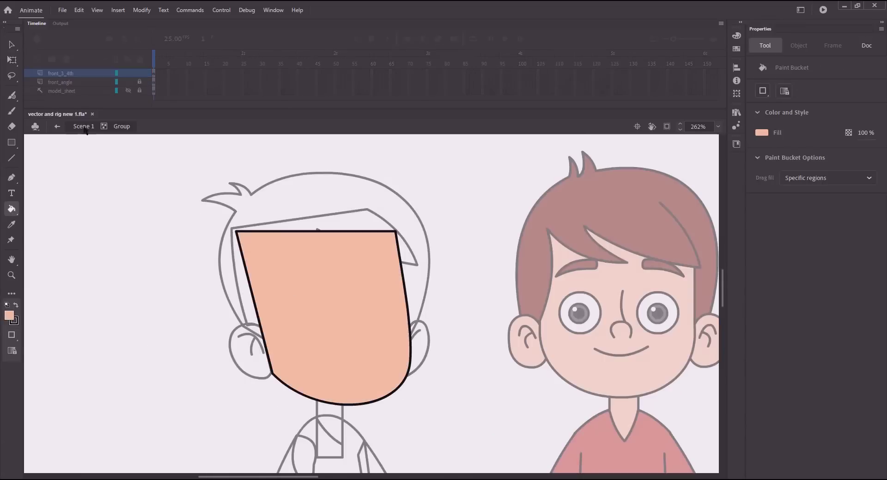
click(84, 128)
Fill the near ear with the skin tone and delete the stroke along its inner edge beside the face
double_click(229, 344)
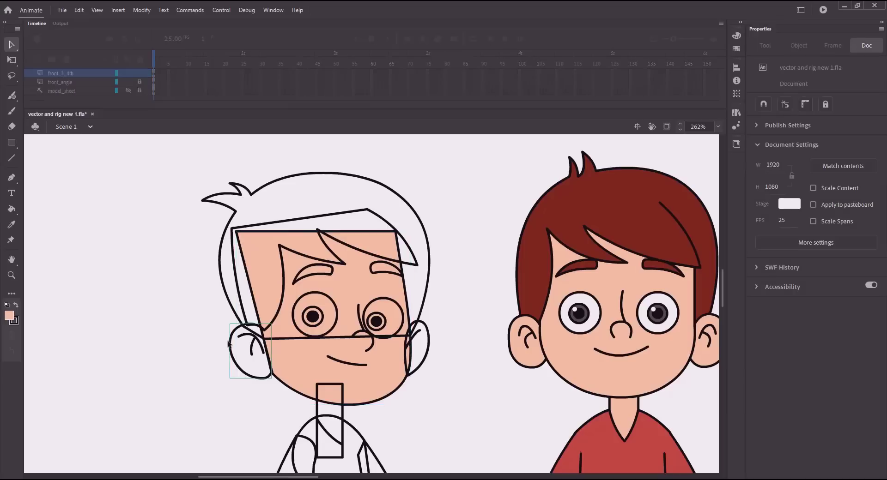
key(k)
click(255, 354)
key(v)
click(265, 350)
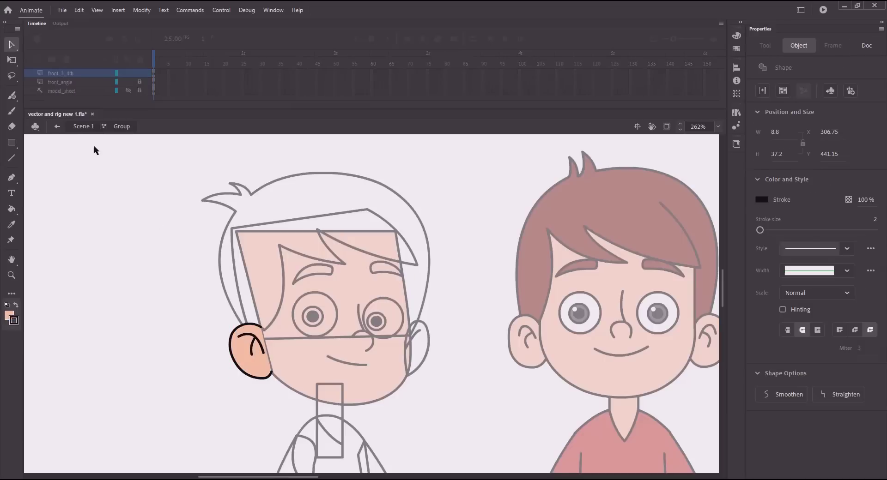
click(78, 129)
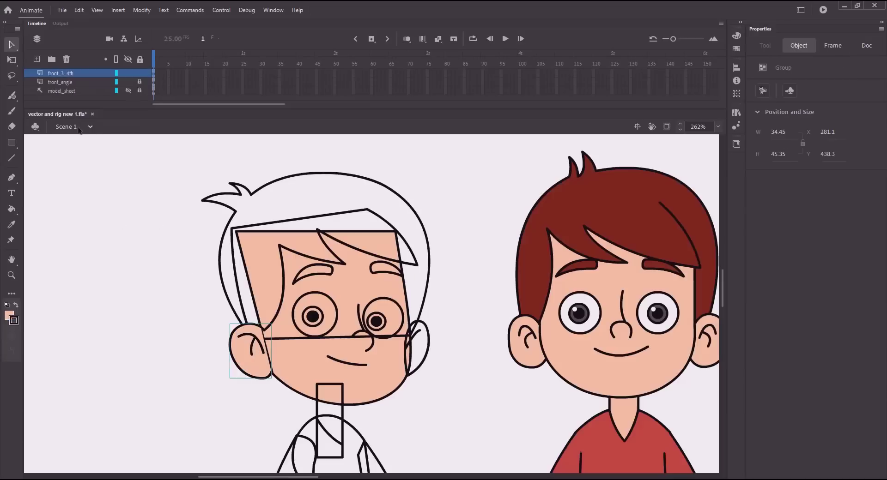
Fill the far ear of the three-quarter view with the same skin tone
double_click(428, 344)
key(k)
click(423, 351)
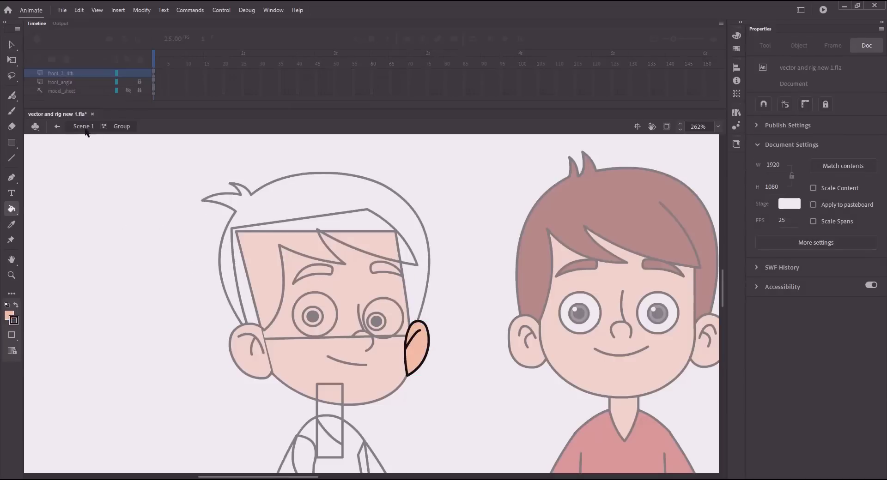
click(83, 129)
Fill the three-quarter view's neck rectangle with the skin tone
scroll(371, 268, down, 5)
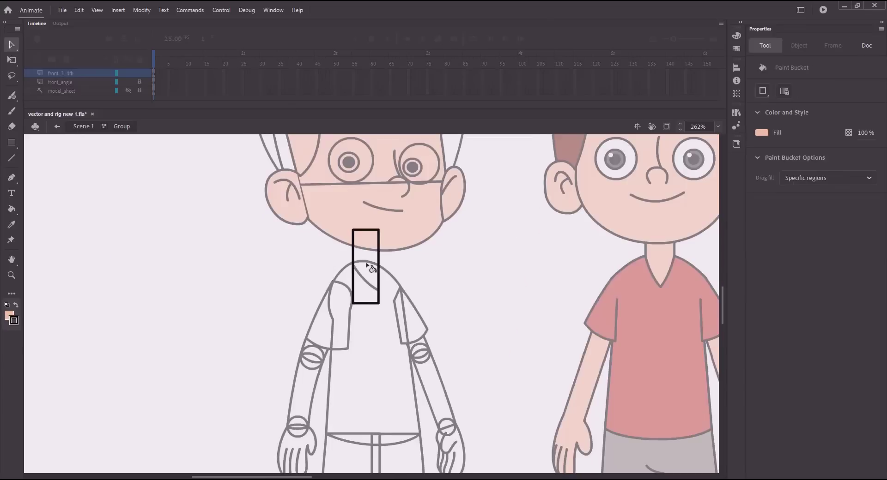
click(369, 267)
click(83, 127)
Fill the shirt's neckline opening with the skin tone and delete the arc above the collar line
scroll(255, 257, down, 2)
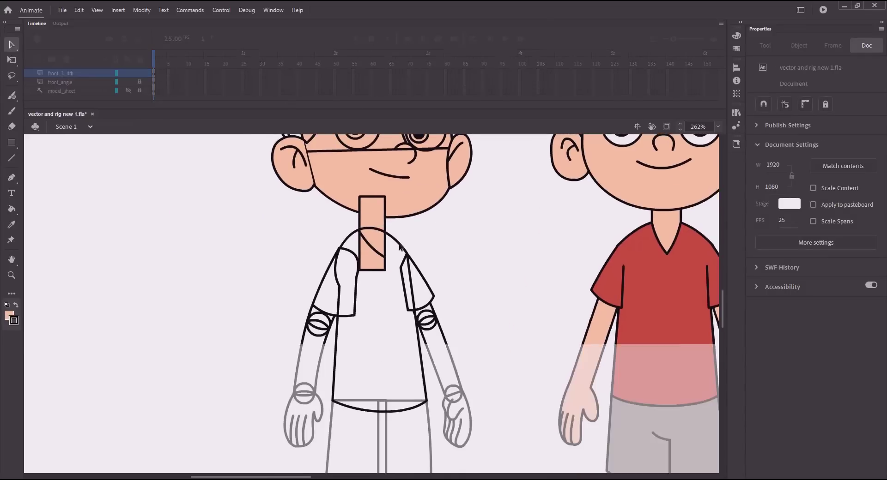
double_click(399, 243)
key(k)
click(375, 242)
key(v)
click(371, 229)
key(Delete)
click(85, 128)
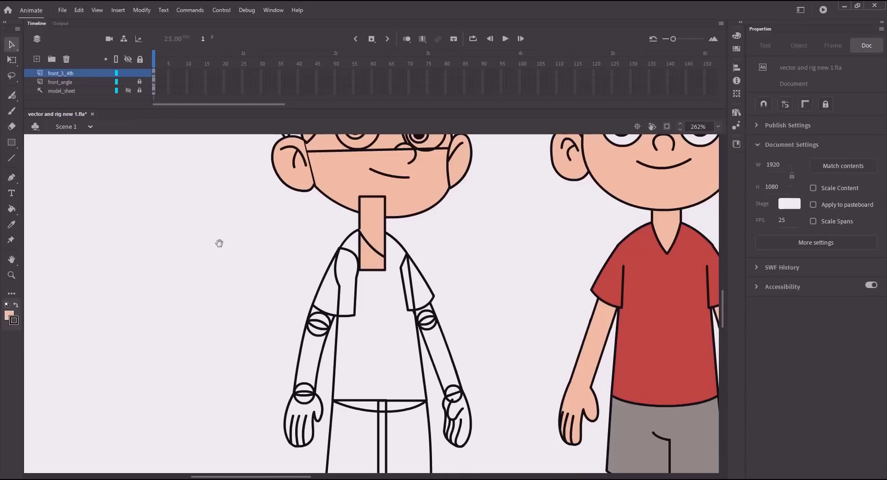
Widen the neck slightly with Free Transform to fit the shirt's neckline
click(377, 254)
key(q)
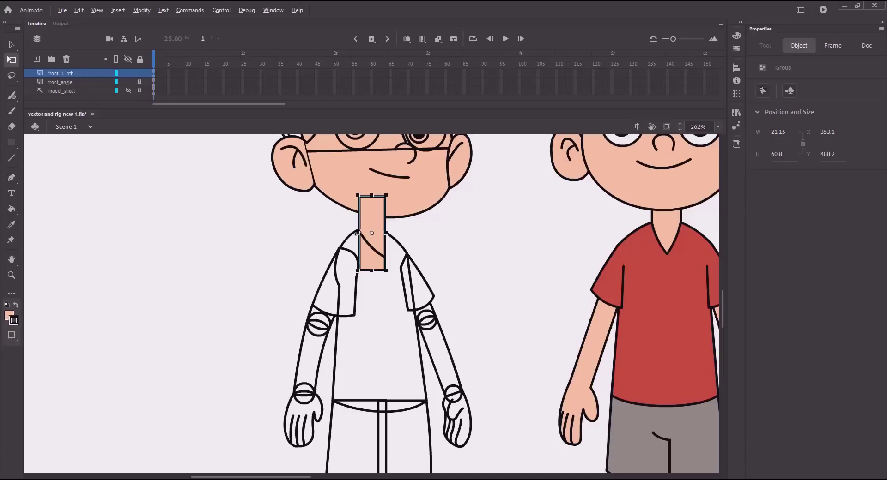
click(328, 234)
Fill the near forearm with the skin tone and delete its curved end strokes at the elbow and wrist
scroll(307, 255, down, 1)
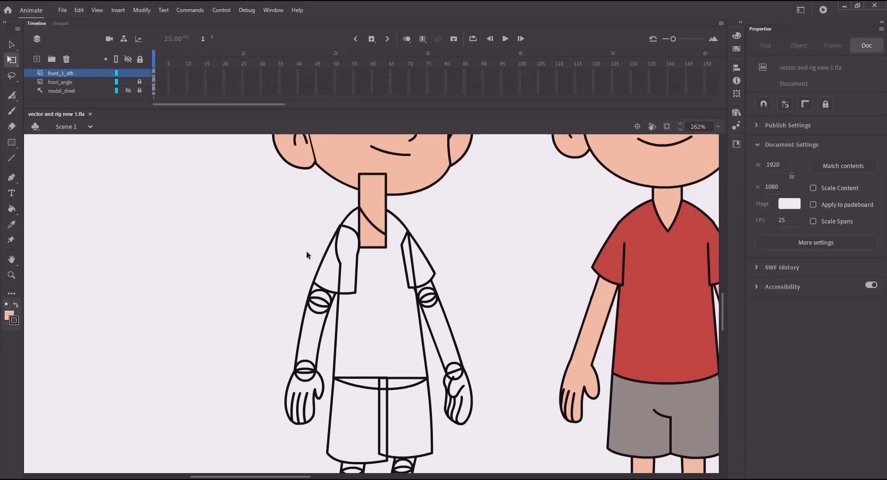
double_click(303, 318)
key(k)
click(318, 325)
key(v)
click(323, 300)
key(Delete)
click(307, 372)
key(Delete)
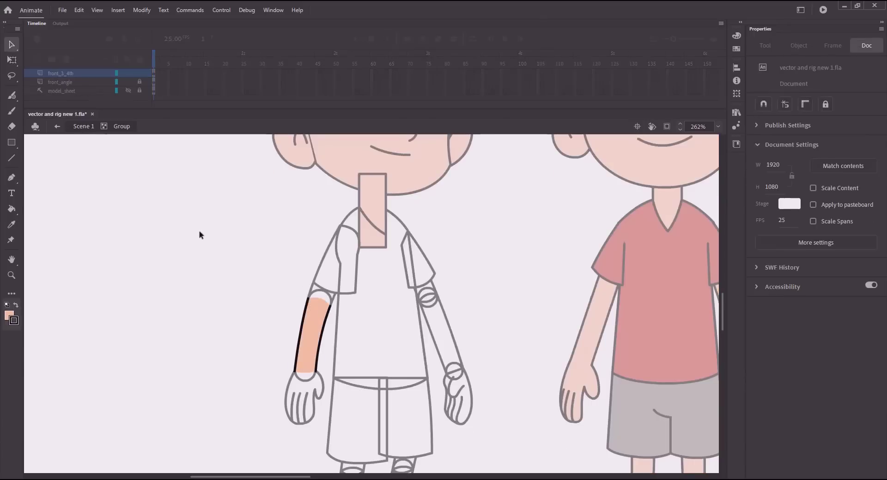
double_click(199, 232)
Fill the near upper arm below the sleeve with skin tone and move it in place into its own group
double_click(324, 258)
key(k)
click(320, 298)
key(v)
double_click(318, 297)
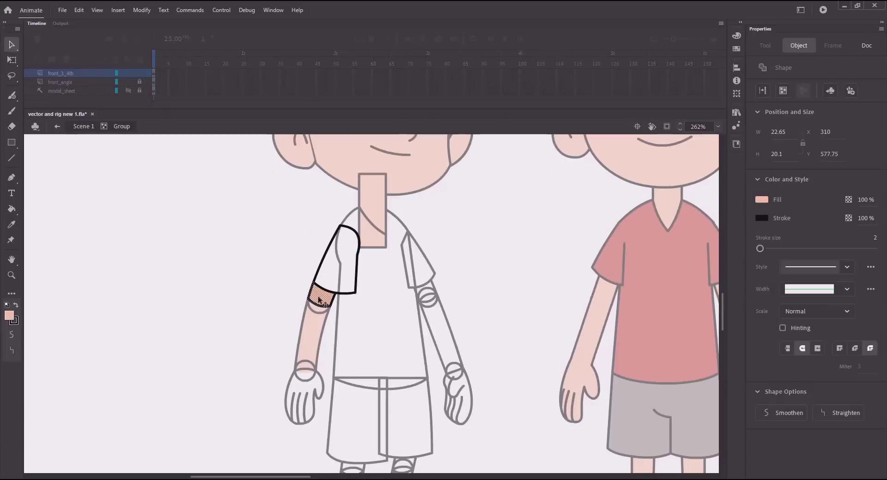
key(ctrl+x)
double_click(131, 208)
click(138, 212)
key(ctrl+g)
key(ctrl+shift+v)
click(264, 264)
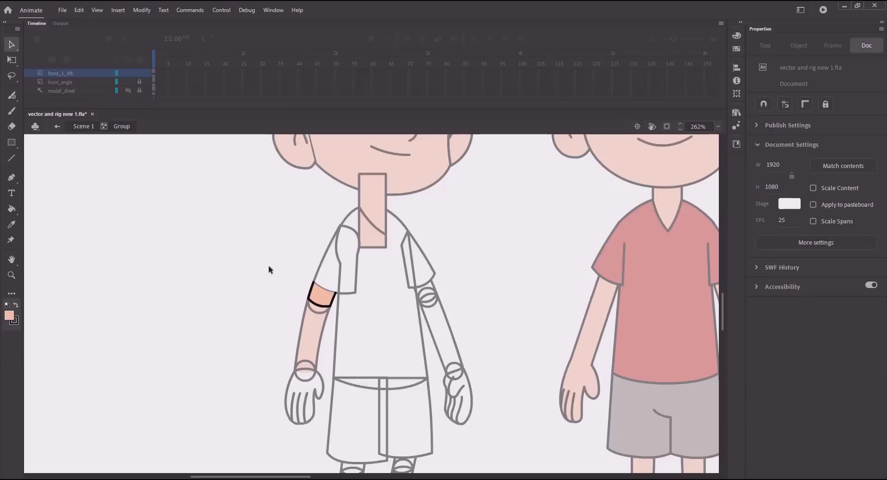
Extend the near upper arm's fill to a temporary straight line across its top, delete that line, and save the file
key(n)
drag(321, 283, 331, 288)
key(v)
drag(325, 293, 325, 287)
key(ctrl+s)
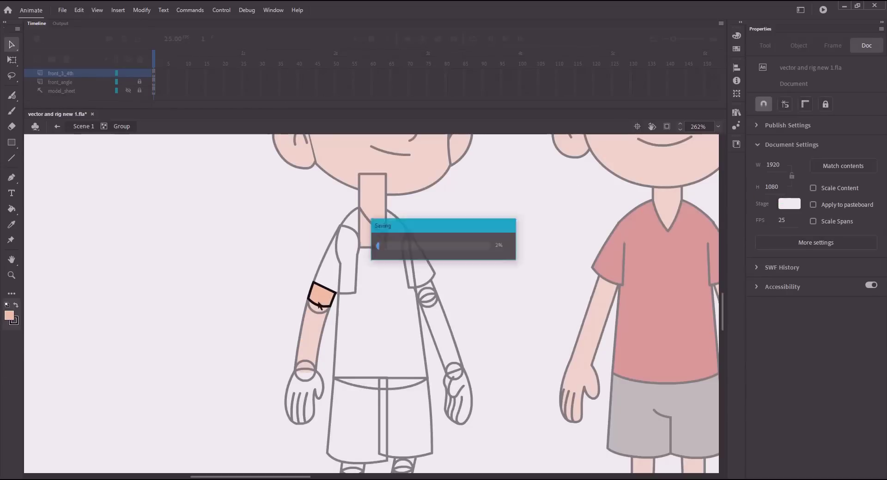
click(325, 288)
key(Delete)
double_click(189, 213)
Fill the near elbow's joint circle with the skin tone and send it behind the arm pieces
double_click(309, 304)
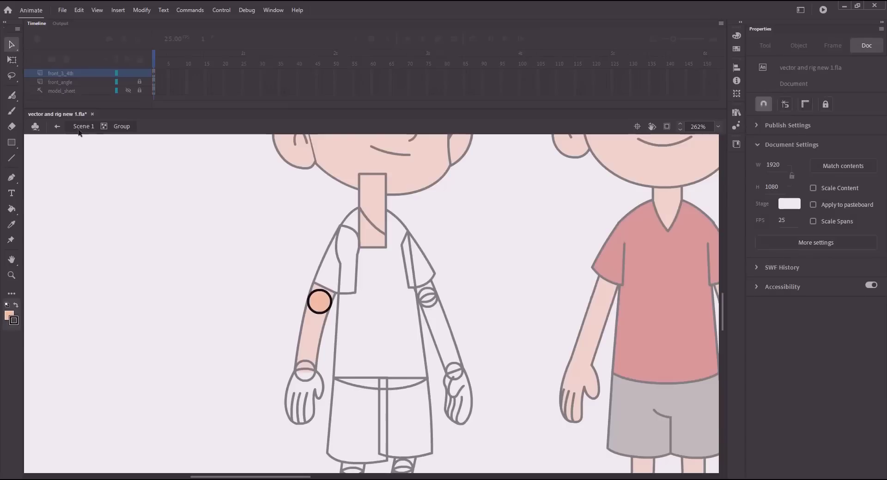
double_click(281, 304)
click(329, 302)
Fill the near wrist's joint circle with the skin tone
drag(314, 369, 313, 336)
double_click(310, 344)
key(k)
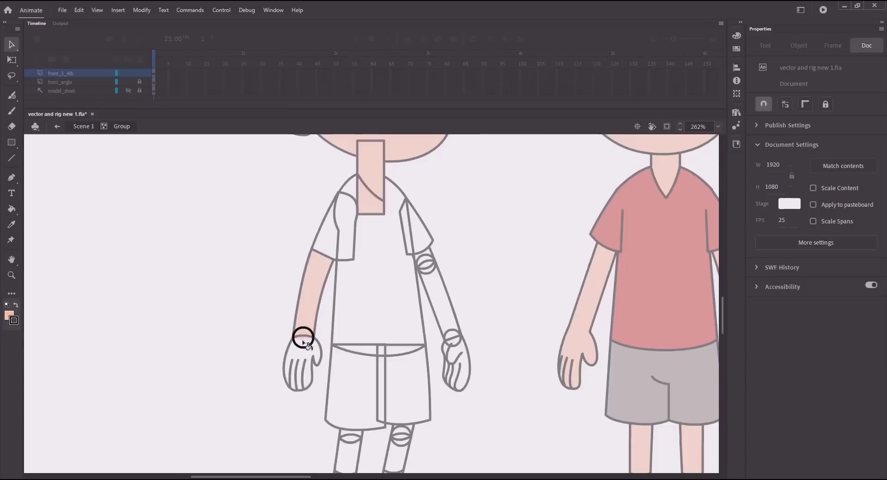
click(305, 340)
key(v)
double_click(171, 283)
Fill the near hand with skin tone, removing its wrist stroke, and send the wrist joint circle behind the arm
double_click(286, 355)
key(k)
click(308, 356)
key(v)
click(304, 342)
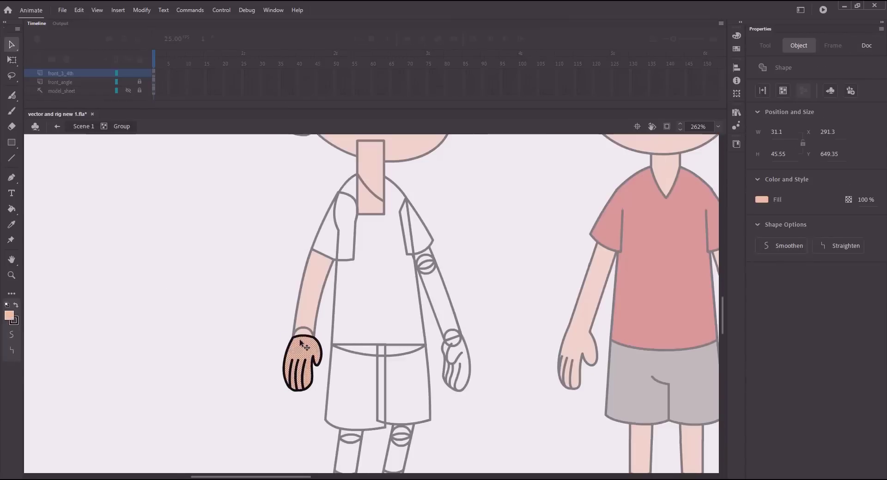
click(303, 337)
key(Delete)
click(84, 128)
click(187, 287)
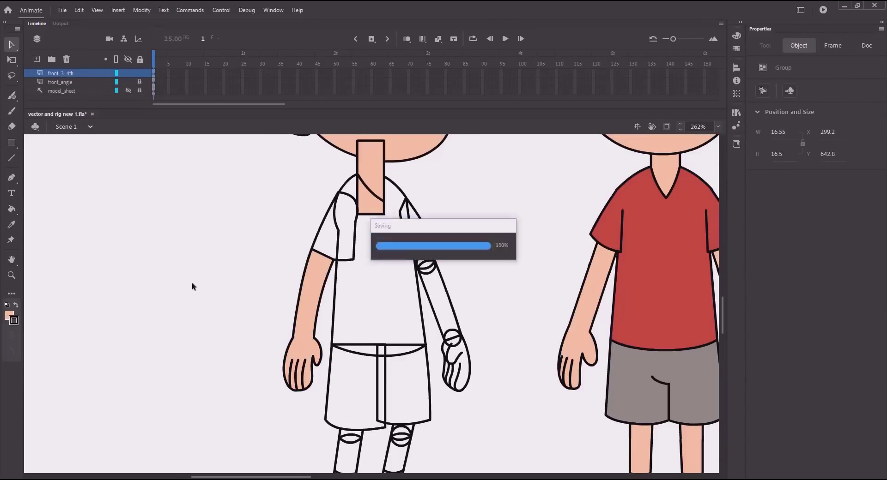
Fill the far upper arm below the sleeve with skin tone and move it in place into its own group
scroll(376, 325, up, 4)
double_click(418, 313)
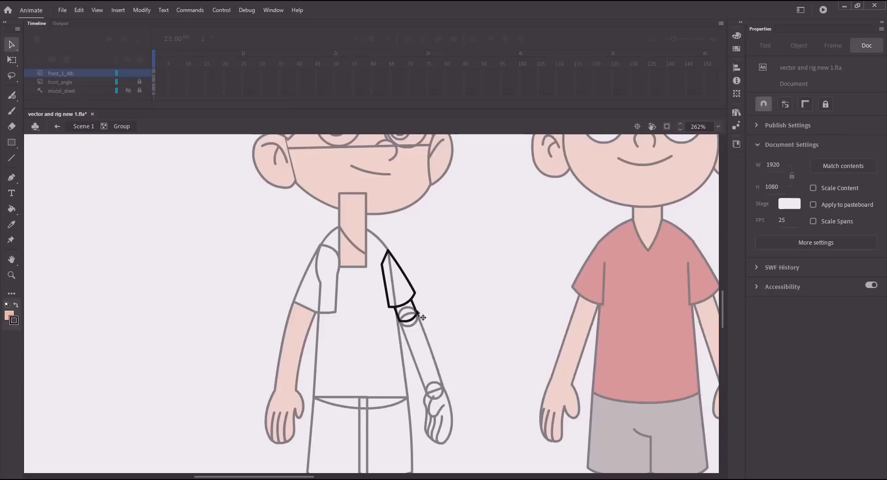
key(k)
click(405, 314)
key(v)
click(412, 315)
key(ctrl+x)
click(84, 126)
click(192, 247)
key(ctrl+g)
key(ctrl+shift+v)
Draw a line from the open top of the far upper arm to extend the piece under the sleeve
key(n)
drag(396, 300, 404, 293)
key(v)
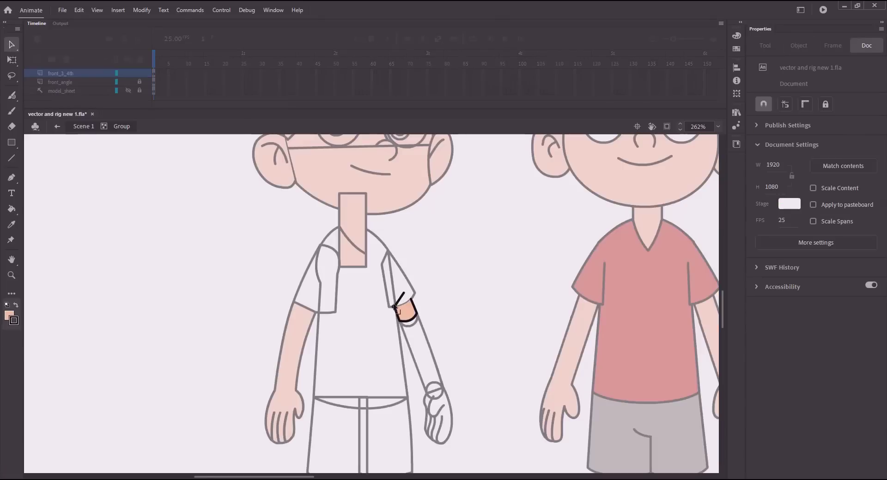
click(81, 126)
Fill the far forearm with the skin tone and delete its end strokes at the elbow and wrist
drag(375, 309, 377, 277)
double_click(414, 306)
key(k)
click(423, 299)
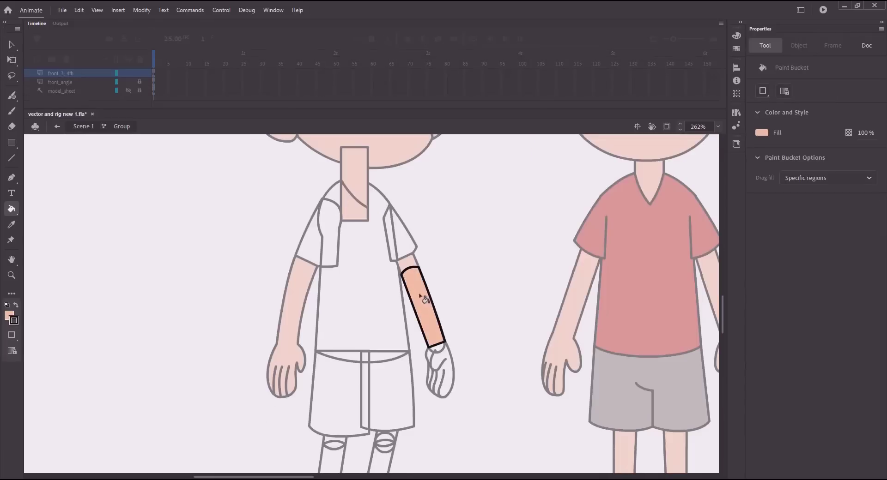
key(v)
click(410, 269)
key(Delete)
click(434, 346)
key(Delete)
click(83, 127)
Fill the far elbow's joint circle with the skin tone and send it behind the arm pieces
double_click(407, 279)
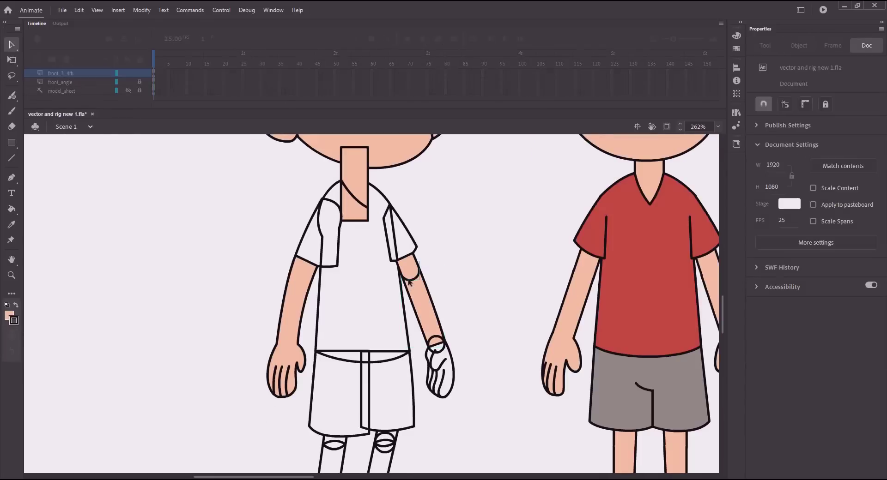
key(k)
click(409, 273)
key(v)
click(82, 127)
click(362, 305)
Fill the far wrist's joint circle with the skin tone
drag(352, 310, 340, 266)
double_click(429, 306)
key(k)
click(425, 301)
key(v)
double_click(339, 290)
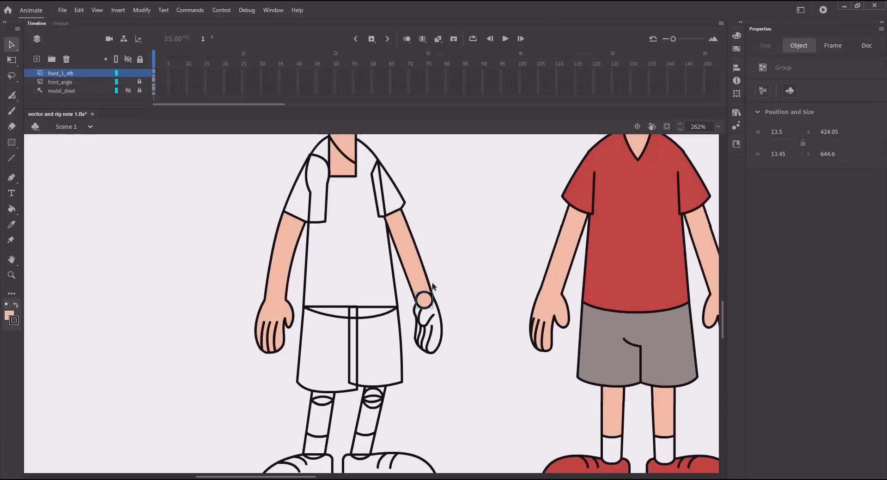
Fill the far hand with the skin tone and delete the stroke across its wrist
double_click(442, 317)
key(k)
click(438, 318)
key(v)
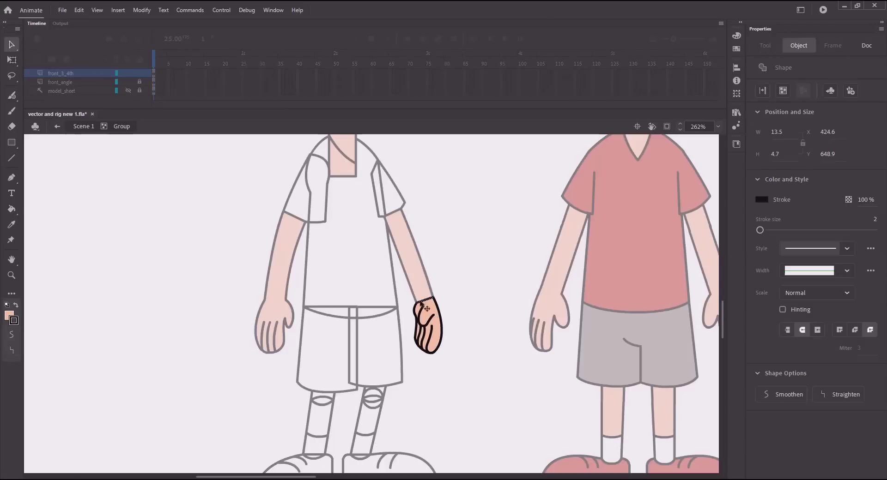
double_click(381, 303)
Fill the near leg piece below the shorts with skin tone and move it in place into its own group
drag(459, 309, 491, 211)
click(365, 301)
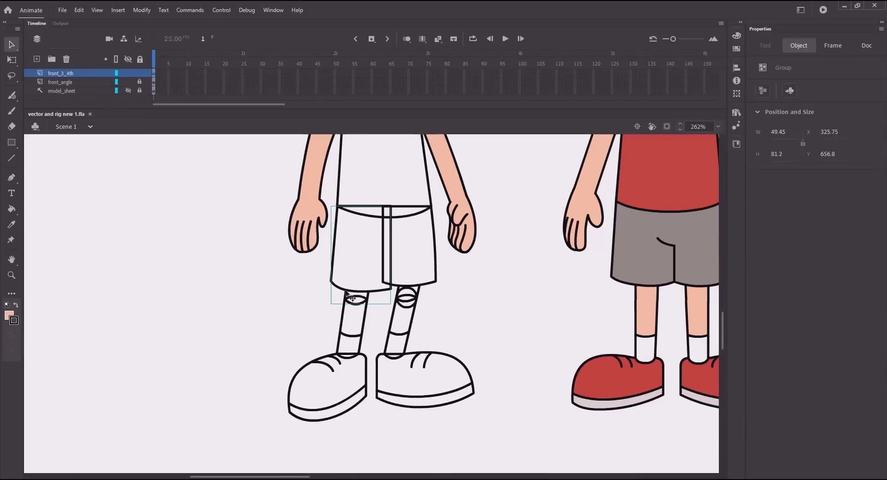
double_click(365, 301)
key(k)
click(366, 303)
key(v)
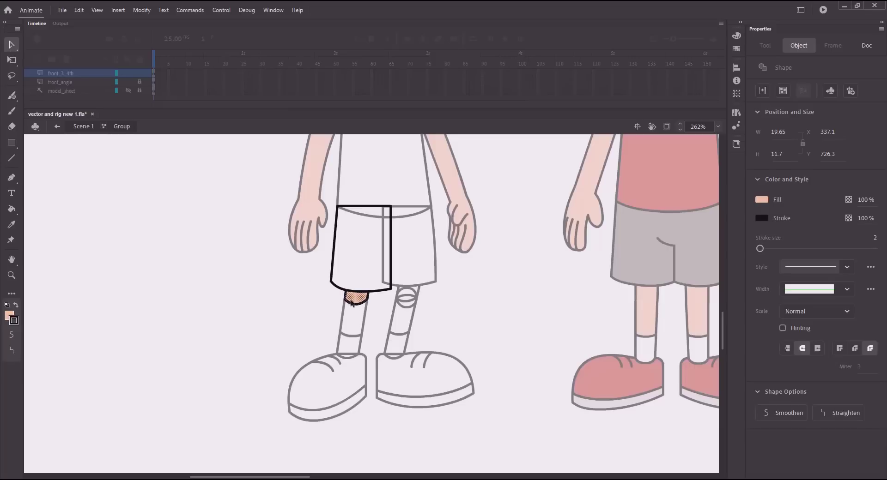
double_click(90, 137)
click(236, 260)
key(ctrl+z)
Extend the near upper leg piece with a filled, rounded top and remove its lower curved stroke
key(n)
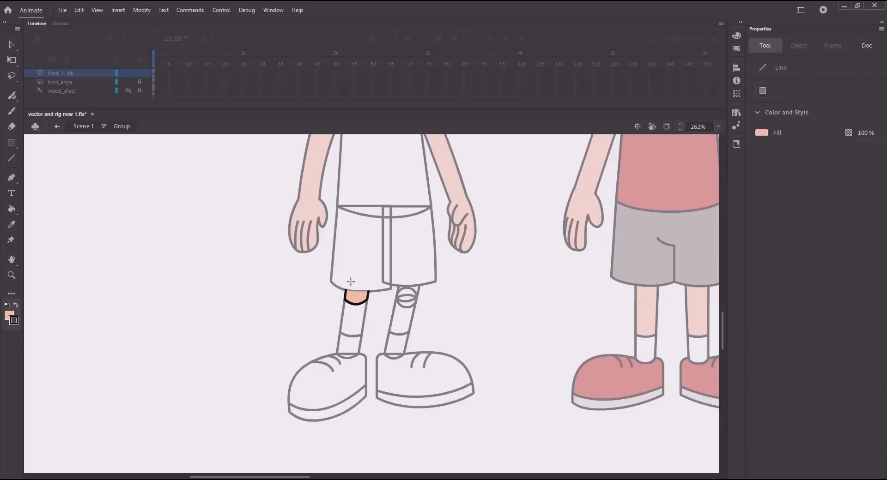
mouse_move(350, 281)
mouse_down()
mouse_move(372, 282)
mouse_move(345, 290)
mouse_up()
key(v)
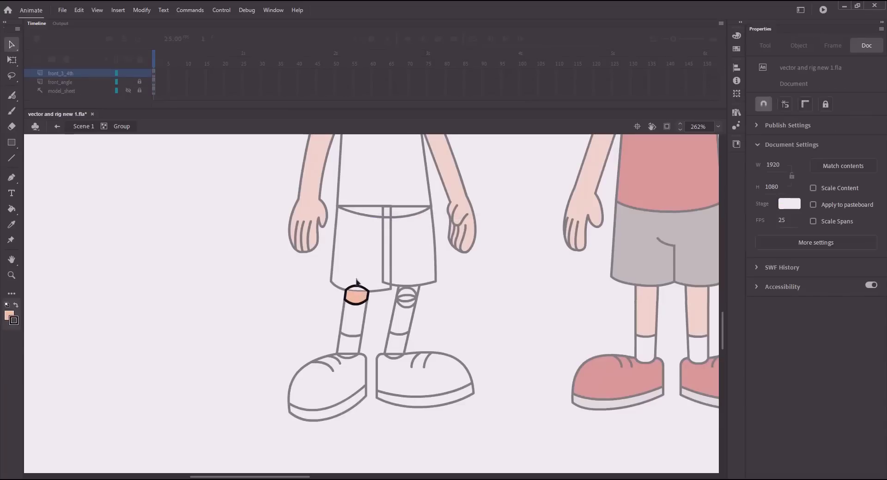
click(355, 298)
double_click(151, 231)
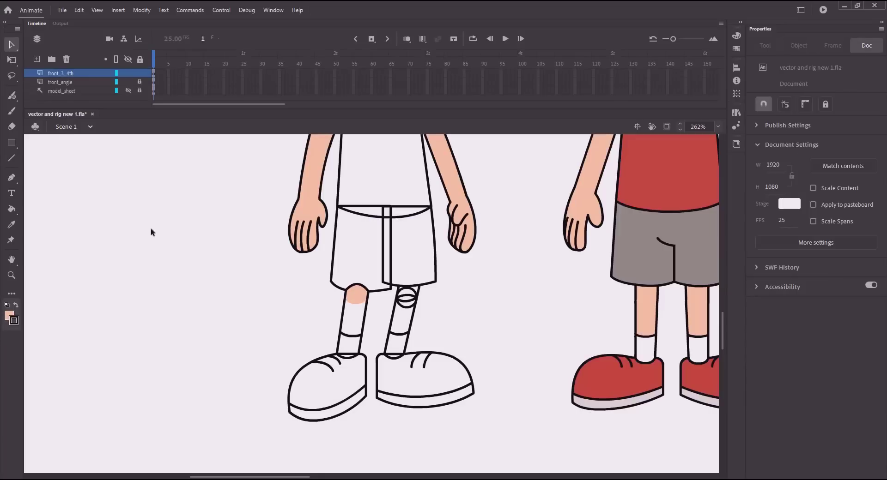
Fill the near lower leg above the sock with skin tone, delete its top stroke, and save the file
click(350, 303)
double_click(344, 317)
key(k)
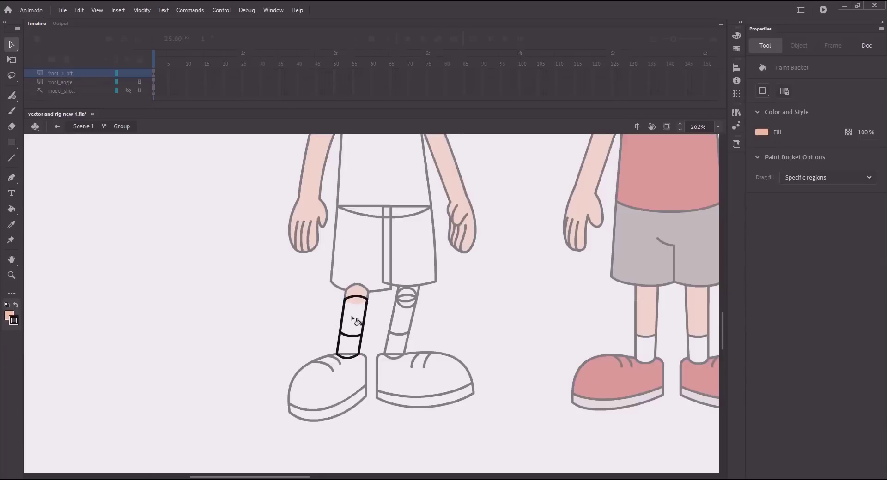
click(354, 319)
key(v)
click(359, 297)
key(Delete)
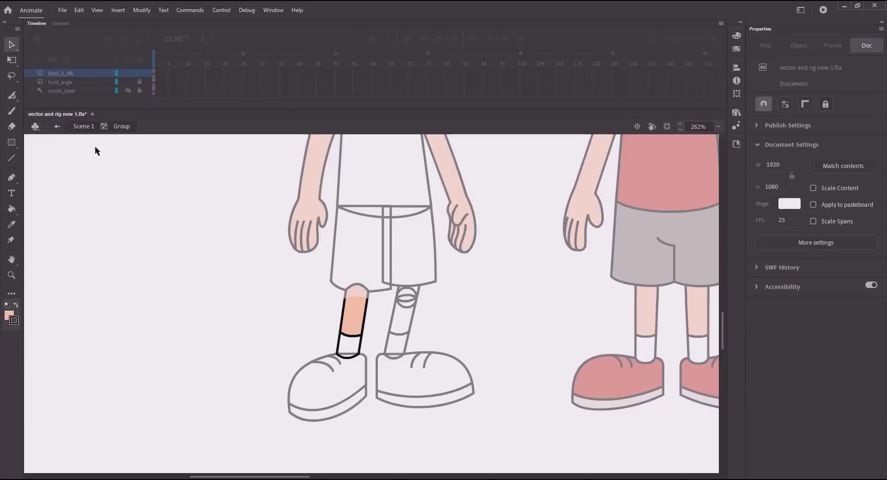
click(84, 126)
key(ctrl+s)
Copy the far knee's joint circle onto the near knee and scale it up slightly to fit the leg's width
click(405, 308)
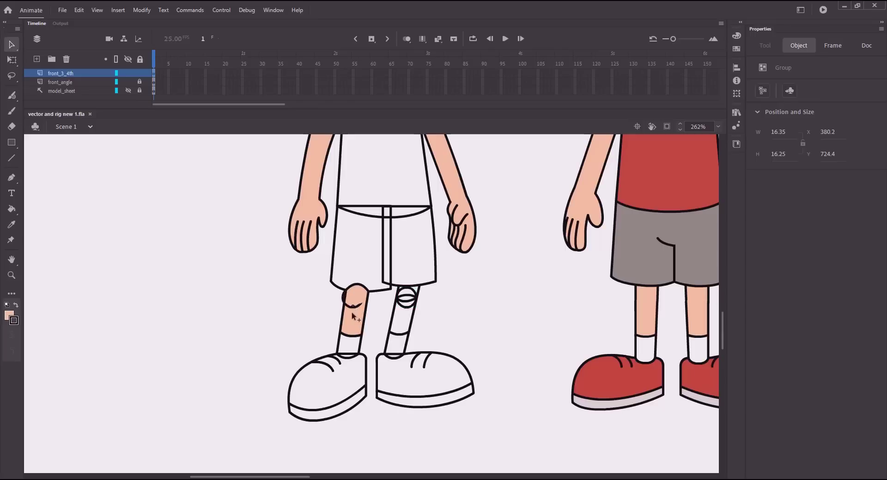
drag(355, 312, 355, 312)
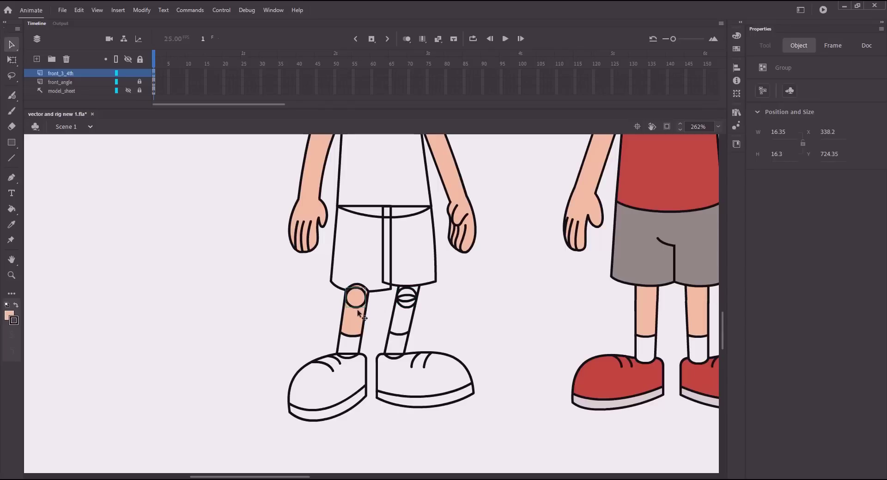
key(Left)
key(ctrl+alt+s)
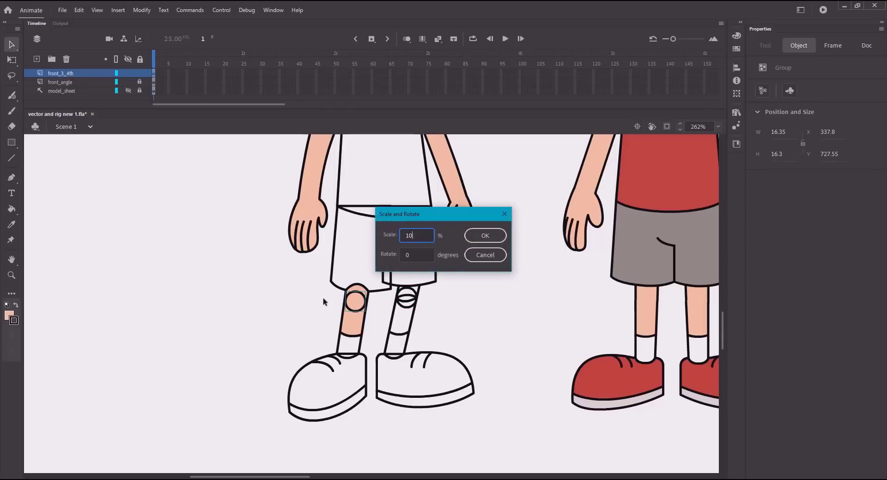
key(Return)
click(323, 303)
Fill the near knee's joint circle with the skin tone and send it behind the leg pieces
double_click(353, 311)
click(325, 303)
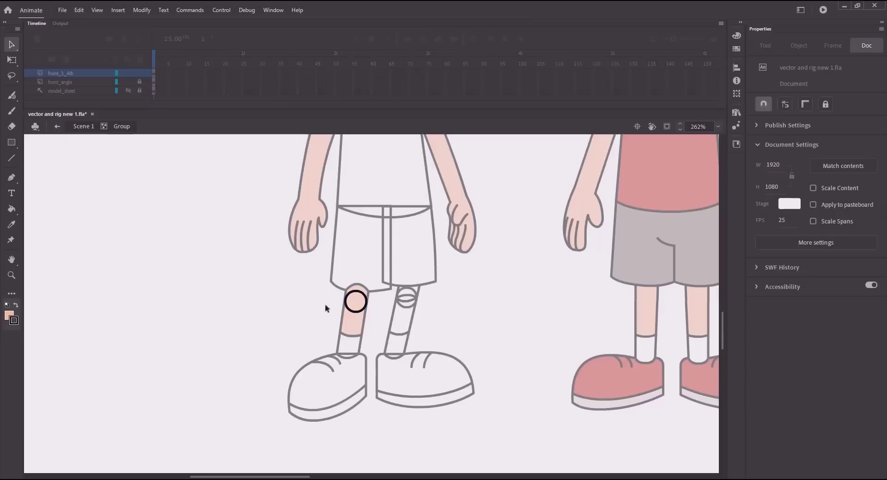
key(k)
click(356, 306)
click(80, 127)
key(v)
click(353, 303)
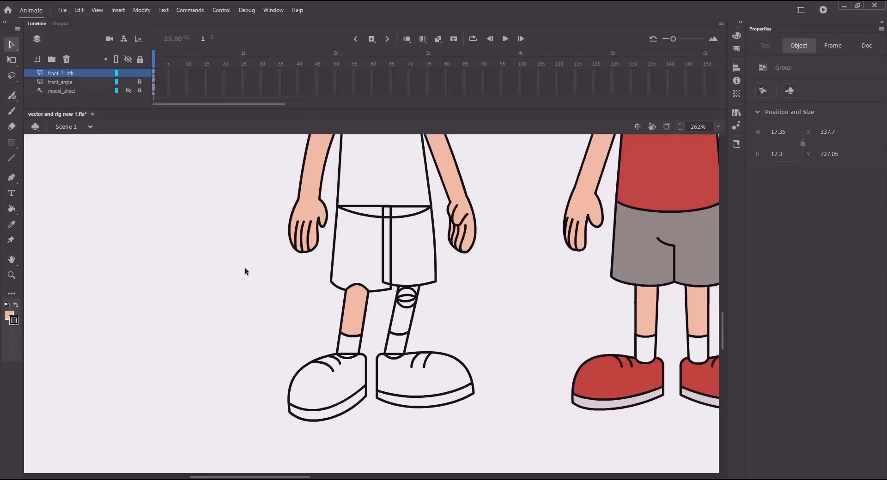
Fill the far upper leg piece with skin tone and close its top with a rounded stroke
click(406, 296)
double_click(405, 296)
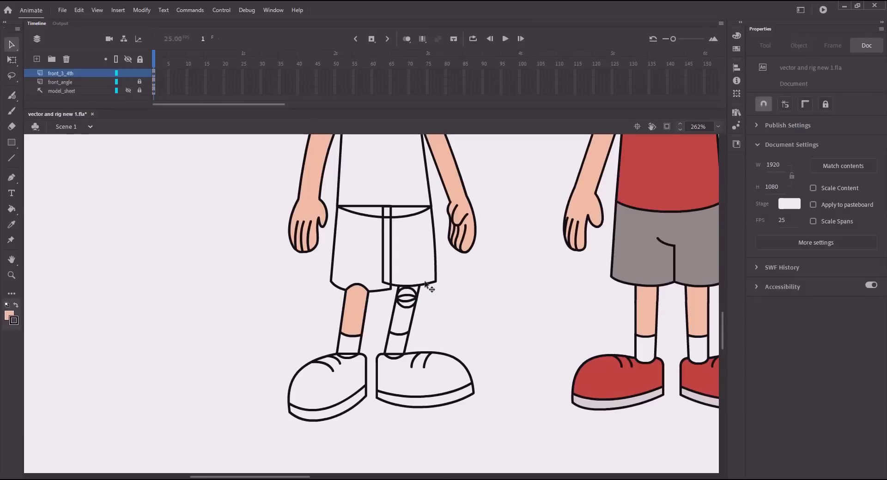
key(k)
click(410, 297)
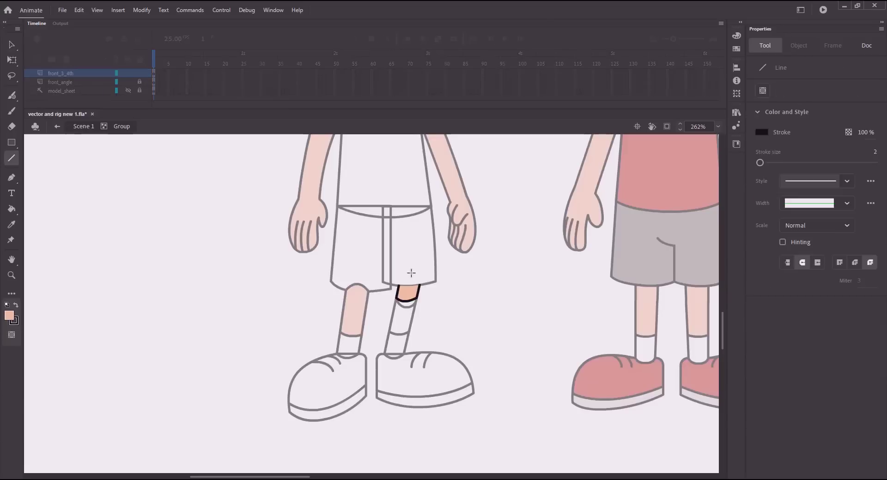
click(413, 276)
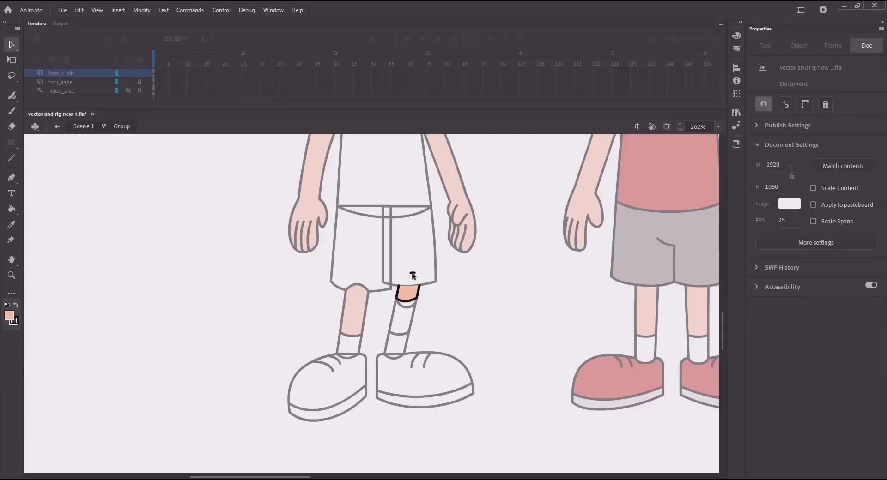
click(84, 126)
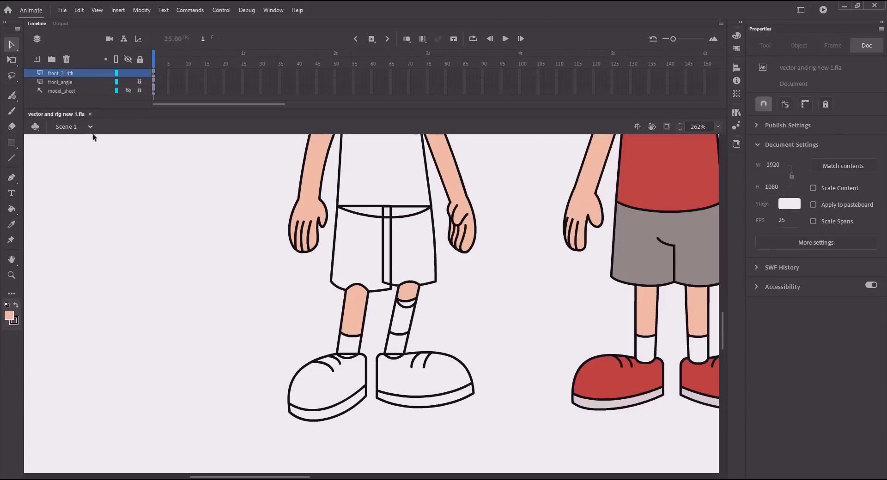
Fill the far knee's joint circle with the skin tone
double_click(409, 306)
key(k)
click(408, 303)
key(v)
click(83, 126)
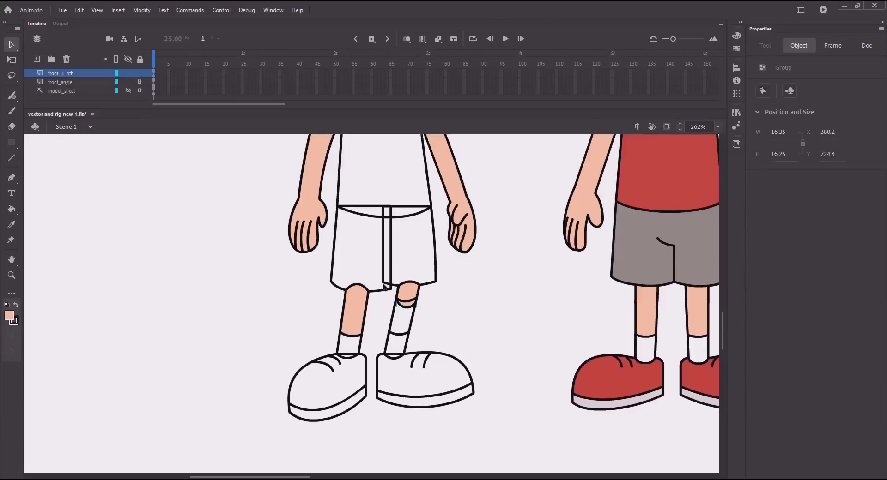
Fill the far lower leg above the sock with skin tone, clear the strokes across the knee, and save the file
double_click(392, 324)
key(k)
click(408, 303)
key(v)
click(84, 126)
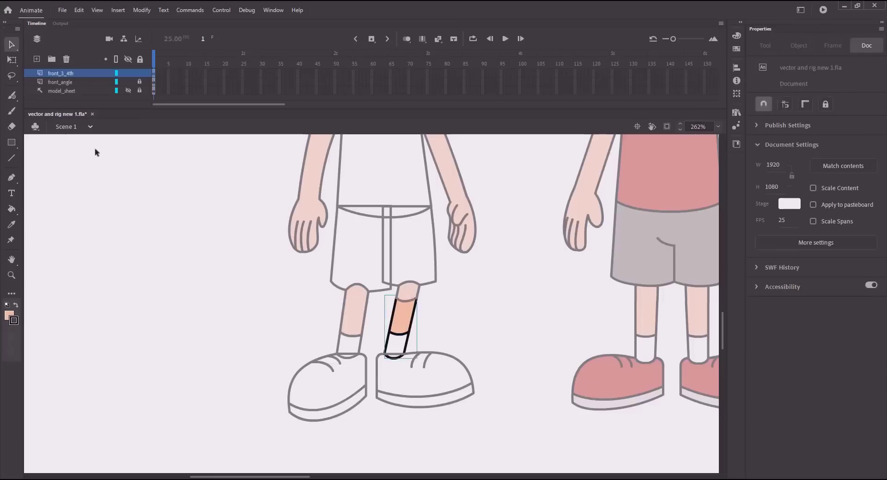
key(ctrl+s)
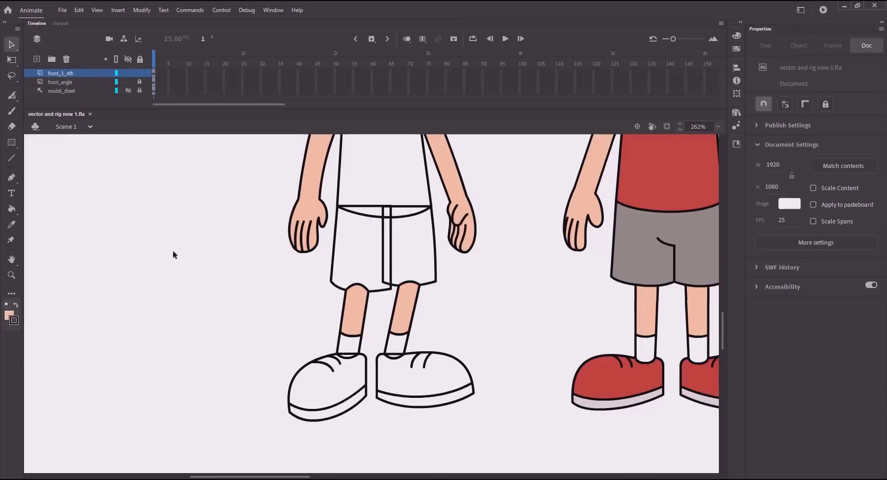
Fill the socks of both lower legs with off-white and save the file
double_click(351, 331)
key(k)
click(762, 133)
click(618, 191)
click(352, 345)
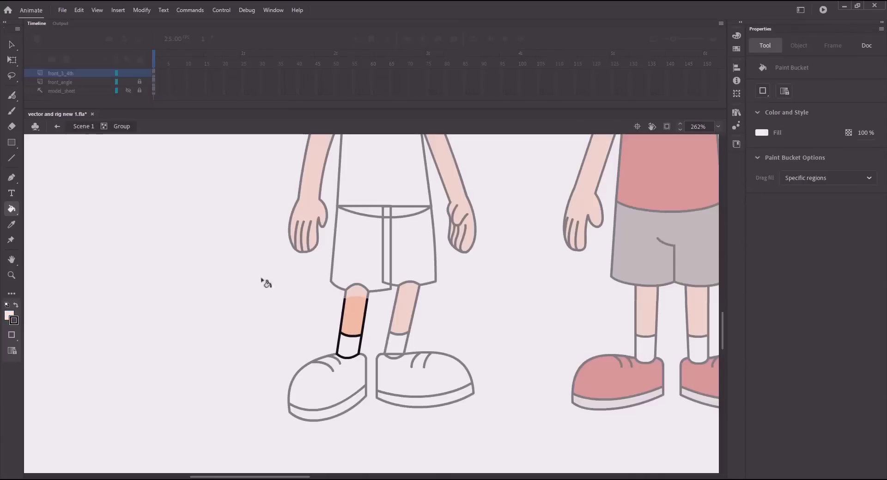
key(v)
double_click(265, 282)
double_click(405, 309)
double_click(218, 259)
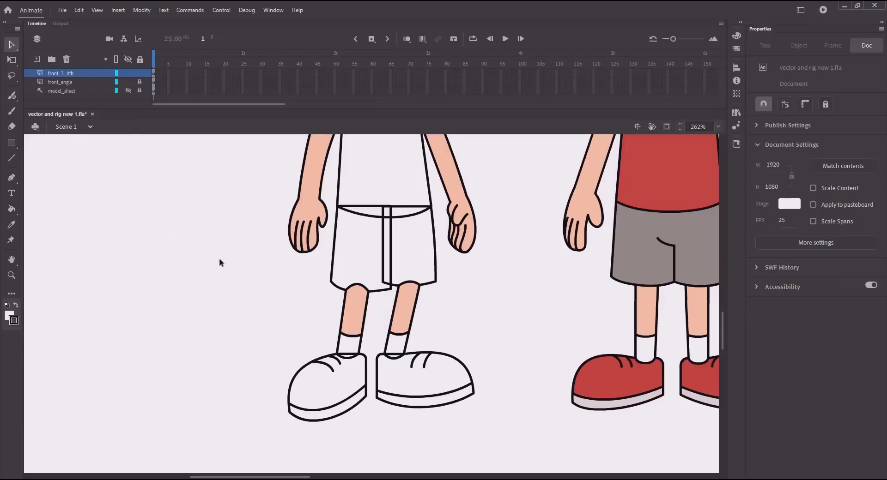
key(ctrl+s)
Show the model_sheet layer and draw a filled rectangle in a new group over the shorts' crotch fold
scroll(309, 261, up, 2)
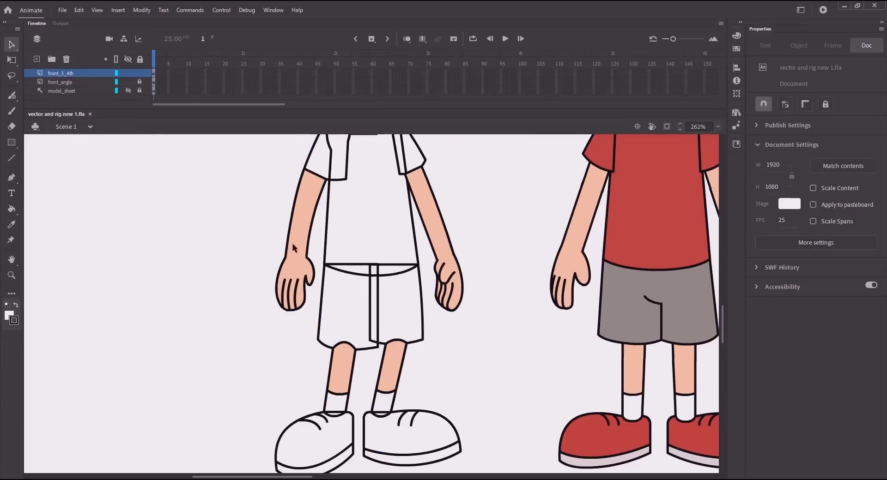
click(128, 90)
key(ctrl+g)
key(z)
drag(343, 282, 416, 352)
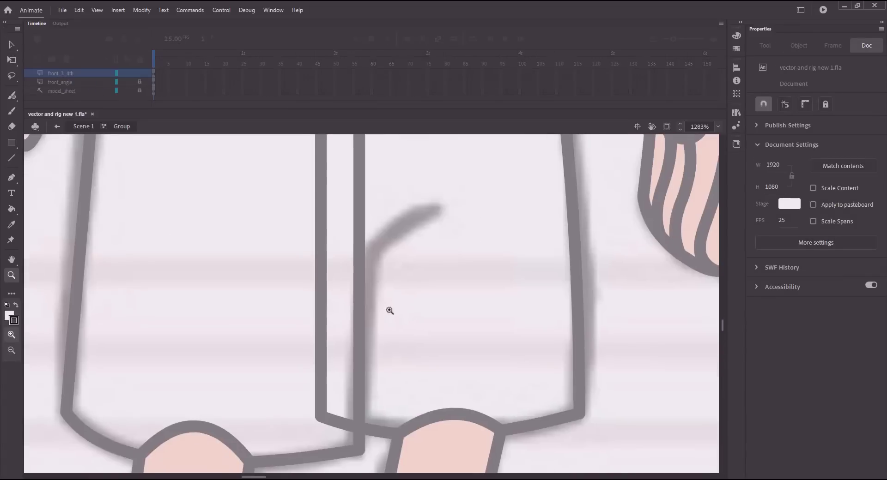
key(r)
drag(407, 242, 442, 378)
key(v)
key(ctrl+minus)
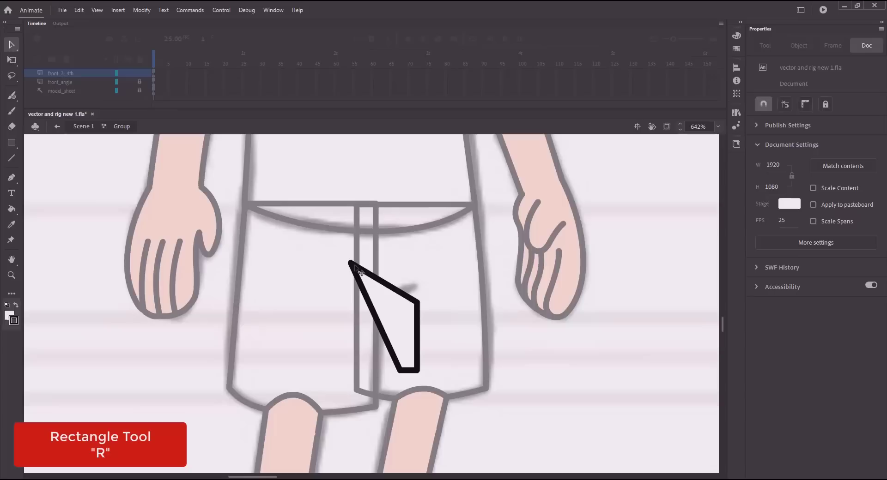
Reshape the crotch patch so its outer edge follows the sketched fold down to the inner hem, and save the file
click(419, 307)
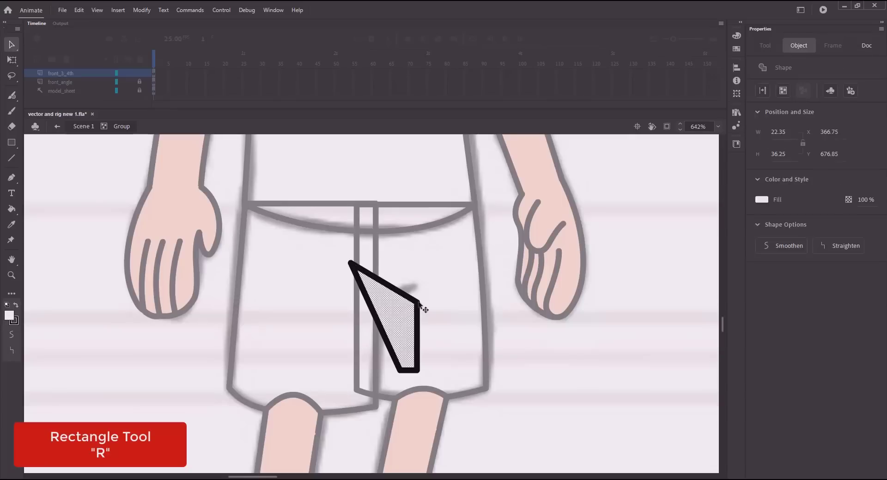
drag(398, 371, 376, 408)
drag(362, 331, 350, 329)
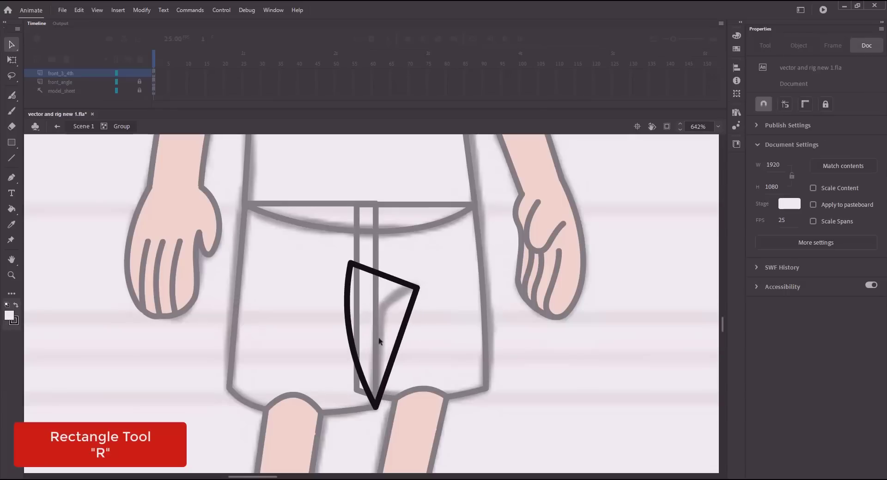
drag(405, 323, 383, 306)
drag(396, 300, 396, 251)
drag(417, 288, 416, 286)
key(ctrl+z)
drag(351, 262, 333, 242)
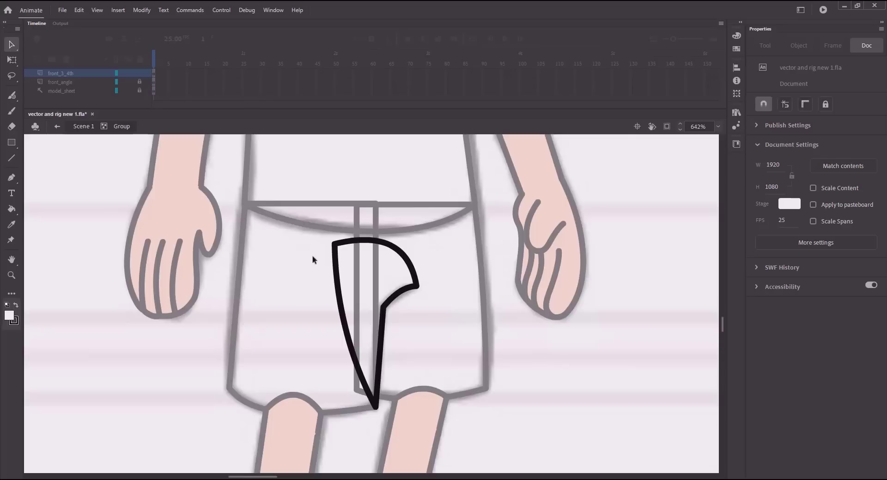
click(86, 127)
key(ctrl+minus)
key(ctrl+minus)
drag(272, 276, 266, 306)
key(ctrl+s)
Fill the back hair shape with the dark red sampled from the front view's hair and send it behind the face
drag(442, 253, 461, 329)
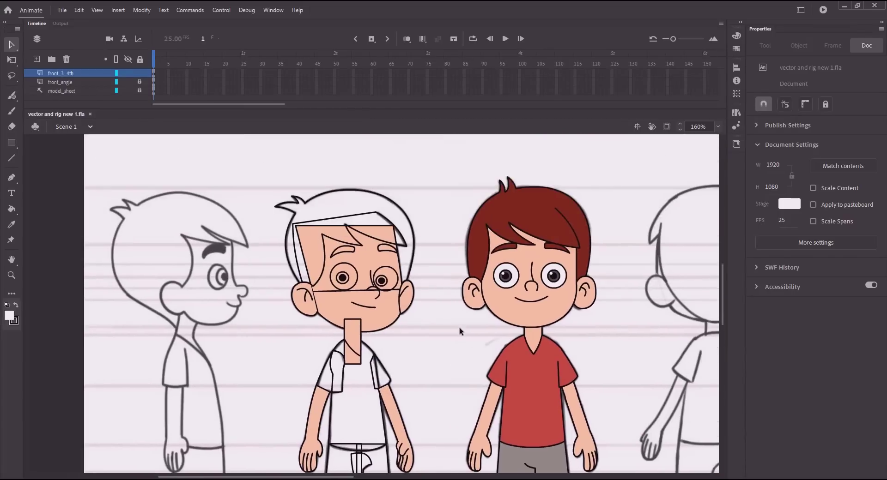
key(k)
click(761, 132)
click(548, 213)
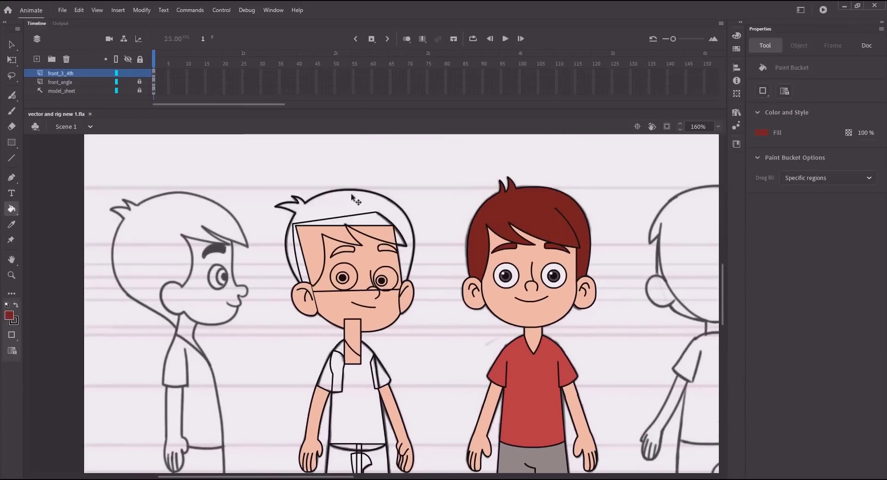
key(v)
double_click(329, 196)
click(342, 211)
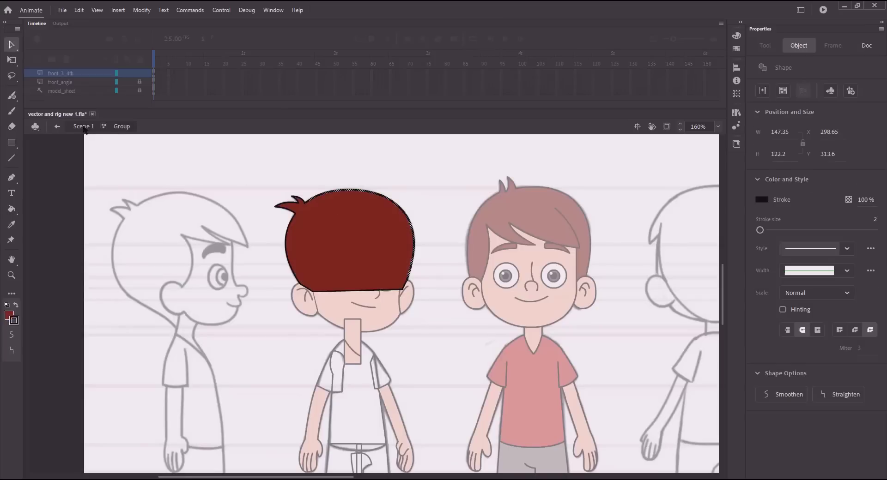
key(v)
double_click(209, 200)
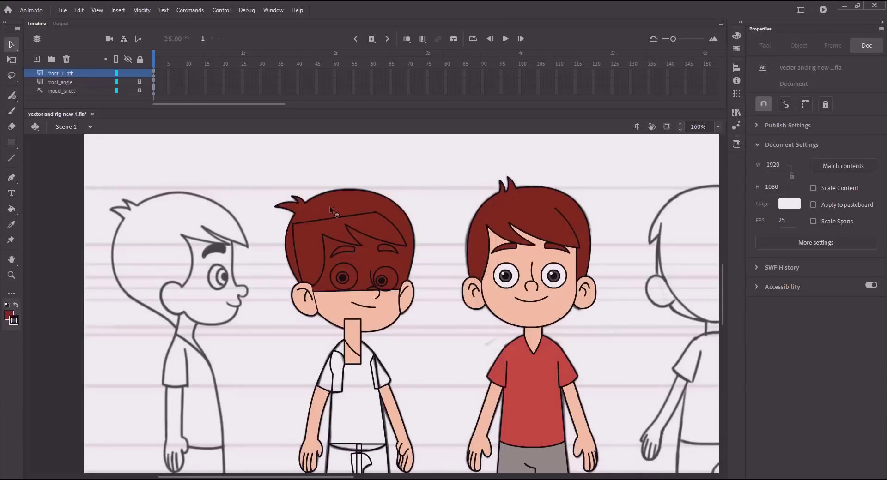
click(329, 206)
key(ctrl+shift+Down)
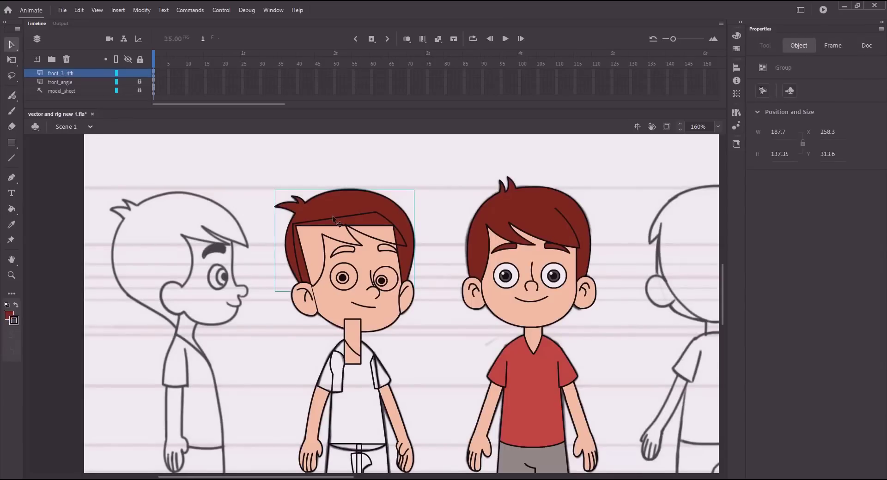
Fill the front fringe and sideburn piece with the same dark red hair colour
double_click(331, 215)
key(k)
click(342, 229)
key(v)
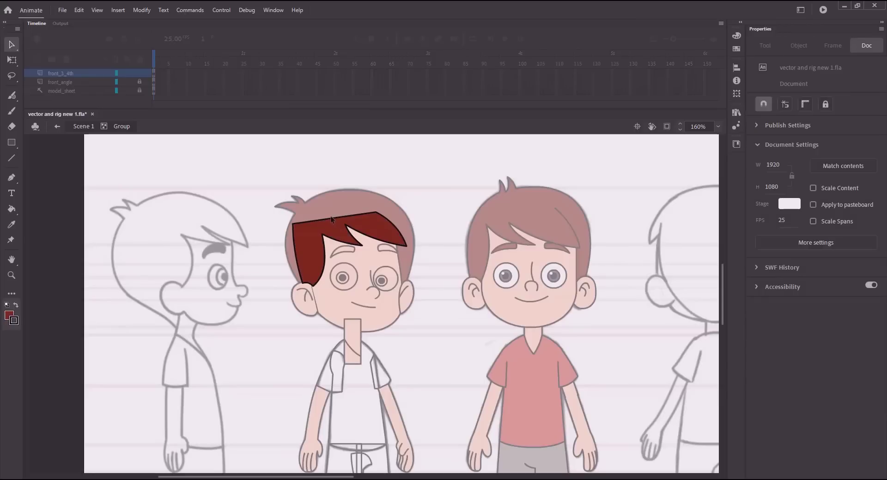
Delete the upper and left outline segments of the three-quarter character's front hair piece
click(330, 219)
key(Delete)
click(294, 242)
key(Delete)
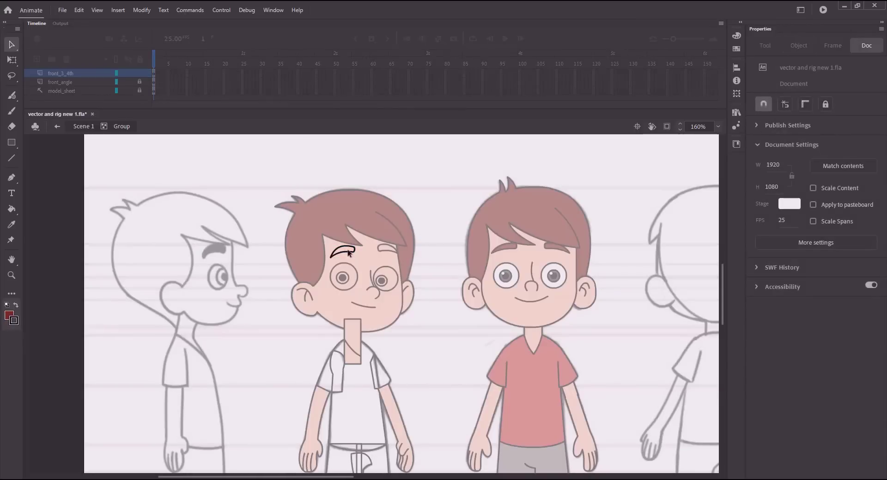
Fill the three-quarter character's left eyebrow with the dark red hair colour and return to the main scene
key(k)
click(348, 252)
click(87, 130)
key(v)
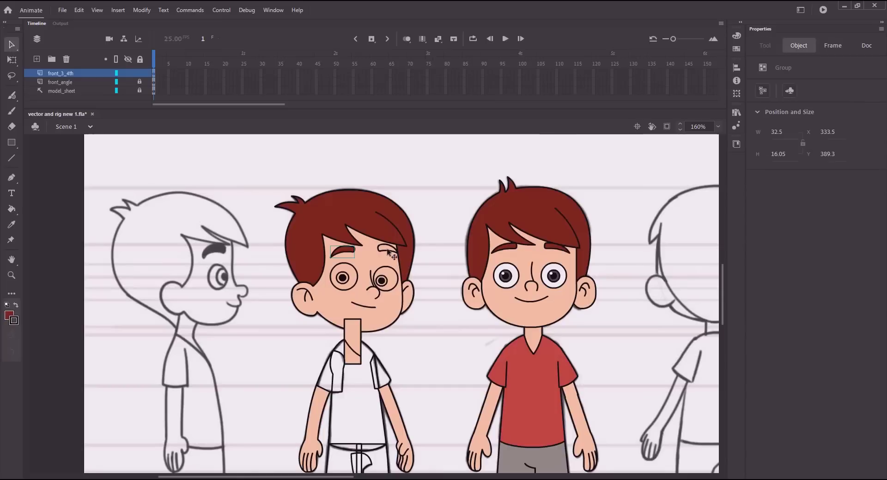
Fill the three-quarter character's right eyebrow with the same dark red inside its group and return to the main scene
double_click(391, 255)
key(k)
click(387, 249)
key(v)
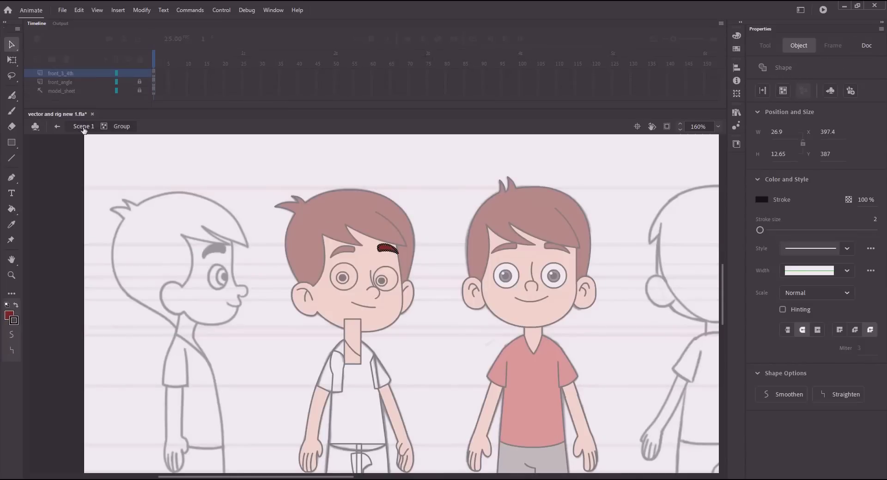
click(84, 130)
click(258, 221)
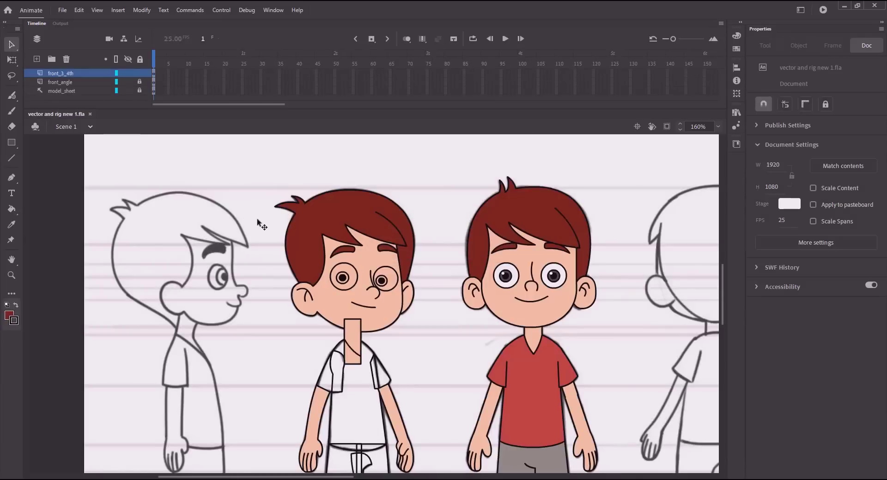
Set the Paint Bucket fill to the greyish-brown iris colour sampled from the front-view character's eye
key(z)
drag(471, 265, 528, 293)
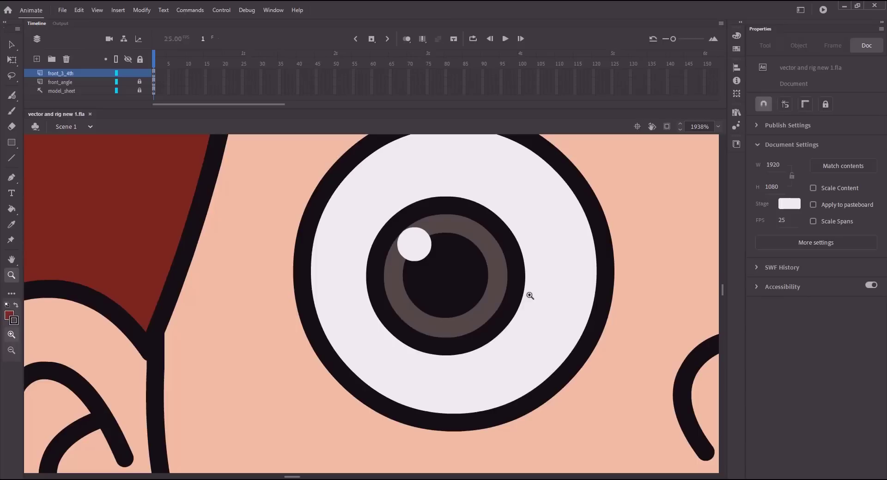
key(k)
click(756, 133)
click(479, 232)
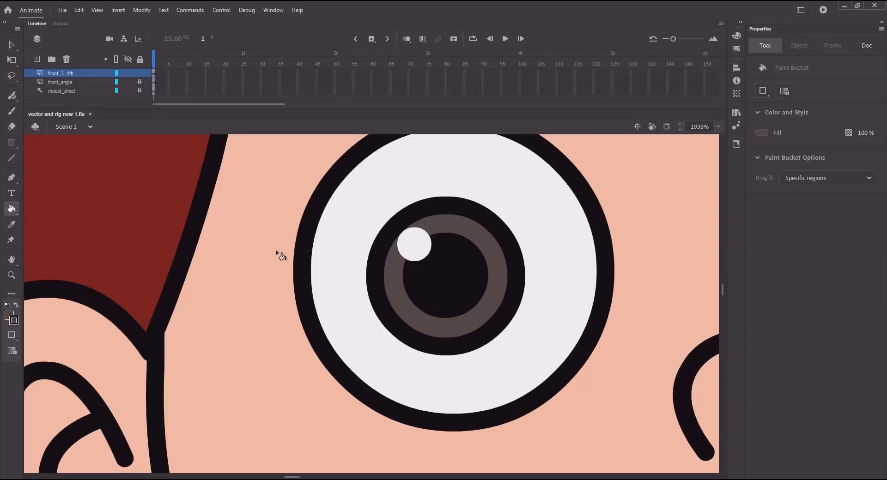
Fill the iris ring of the three-quarter character's left eye with the sampled greyish brown
key(ctrl+minus)
drag(158, 278, 522, 252)
drag(235, 254, 538, 249)
drag(364, 247, 506, 240)
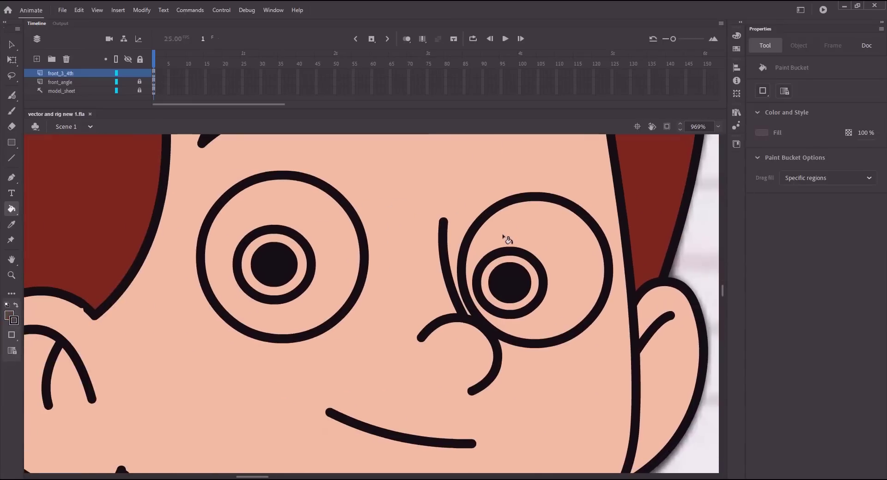
key(v)
click(285, 248)
double_click(286, 250)
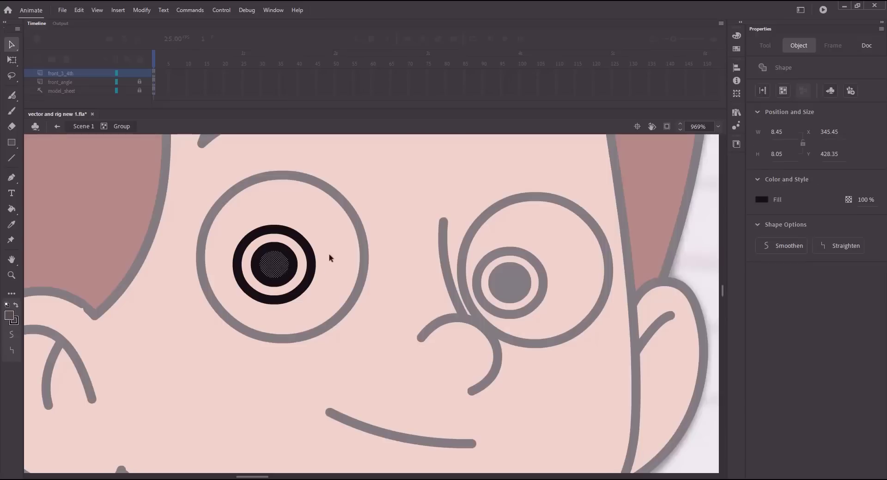
key(k)
click(291, 247)
key(v)
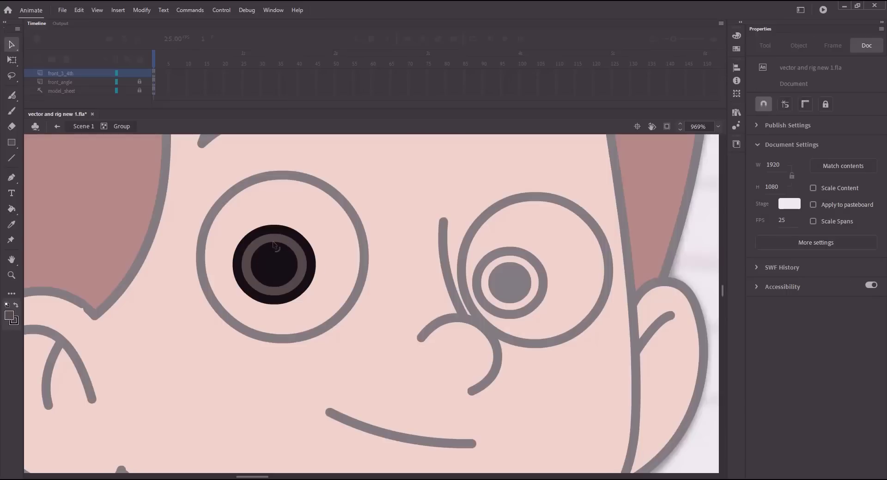
Draw a white highlight circle without a stroke, about 4.5 px wide, on the upper left of the left iris
key(o)
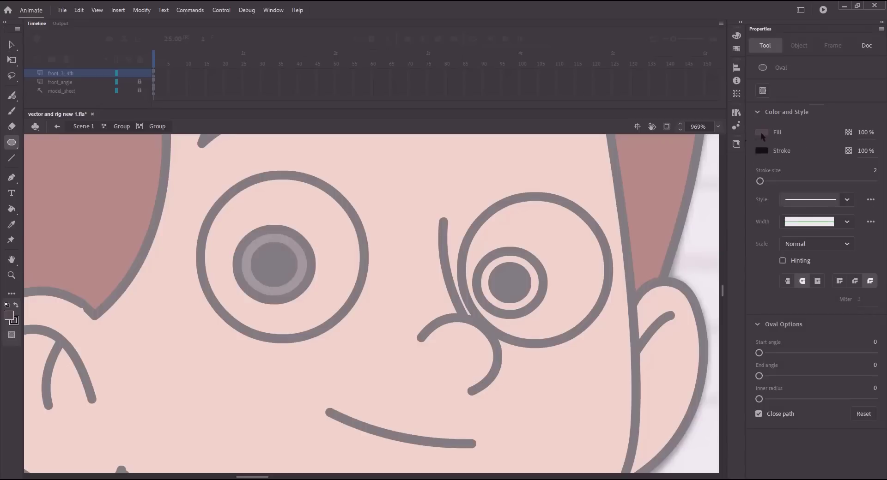
click(761, 132)
click(619, 190)
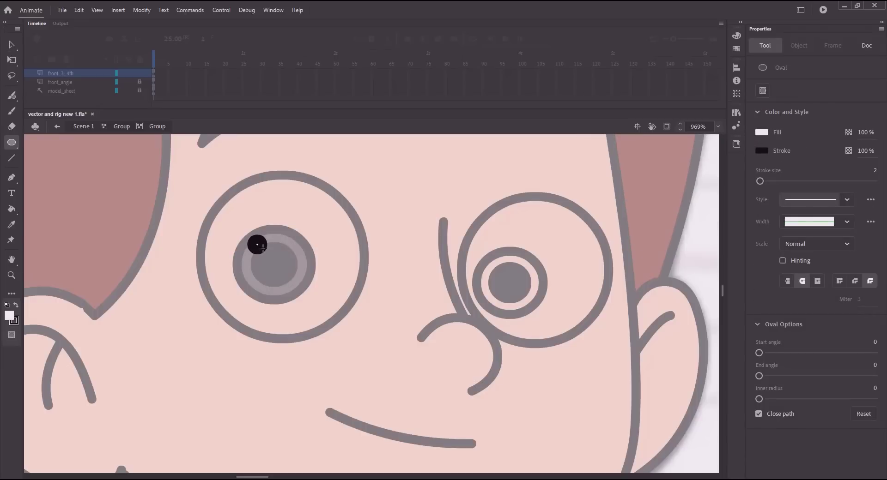
click(761, 150)
click(742, 163)
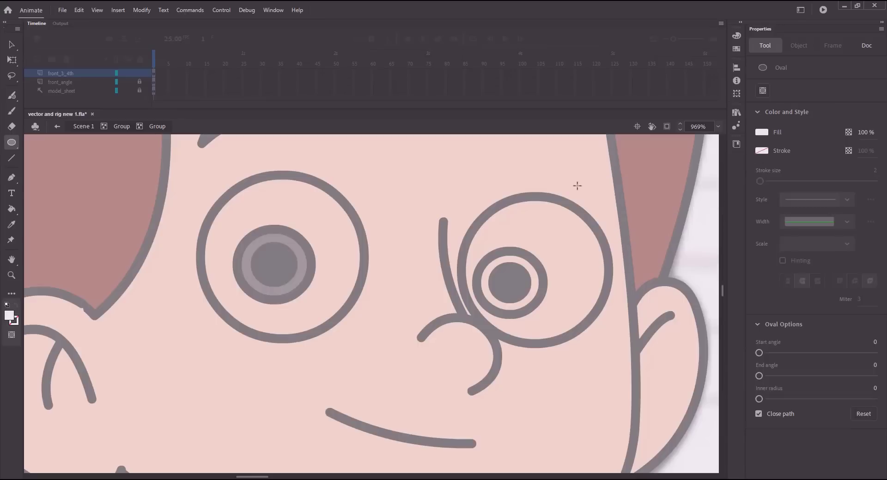
drag(265, 250, 272, 254)
key(v)
click(263, 248)
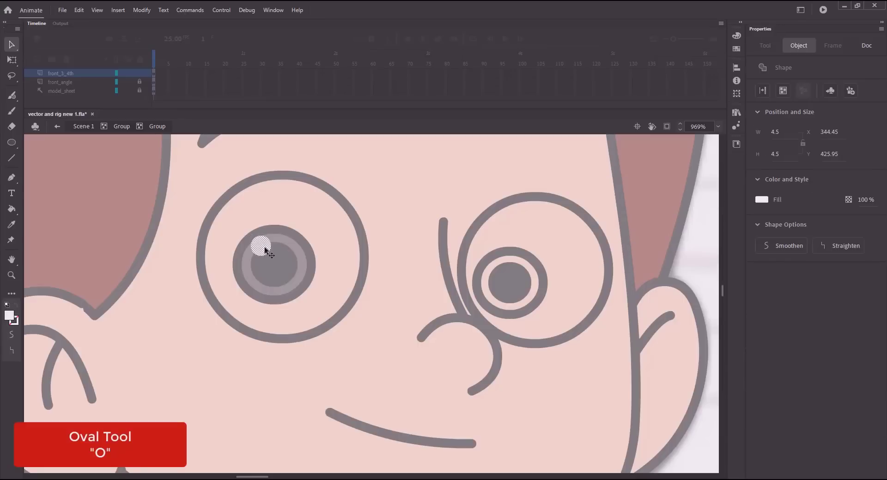
click(131, 179)
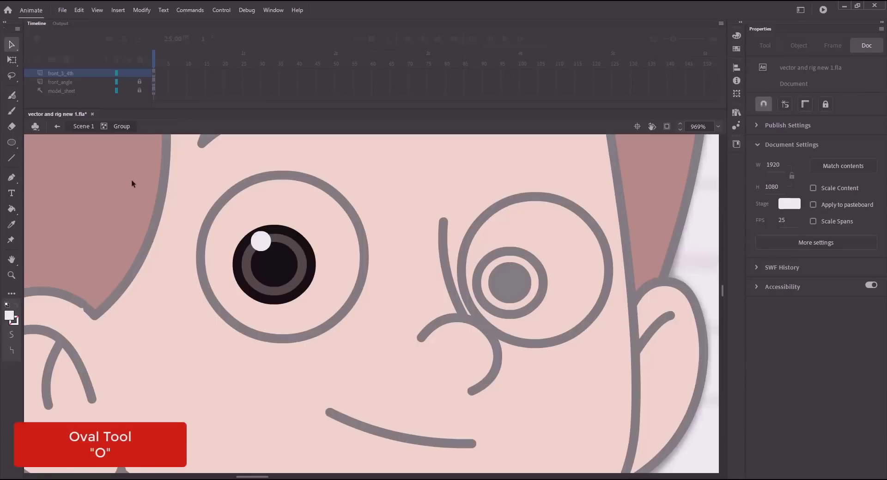
click(83, 127)
Fill the right eye's iris ring with the greyish brown sampled from the finished left iris
click(511, 280)
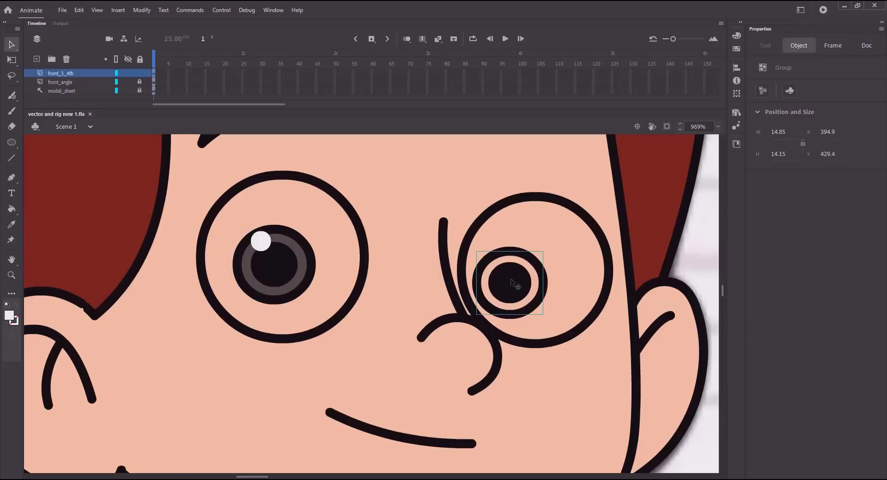
key(k)
key(v)
click(688, 256)
key(k)
click(762, 133)
click(301, 252)
key(v)
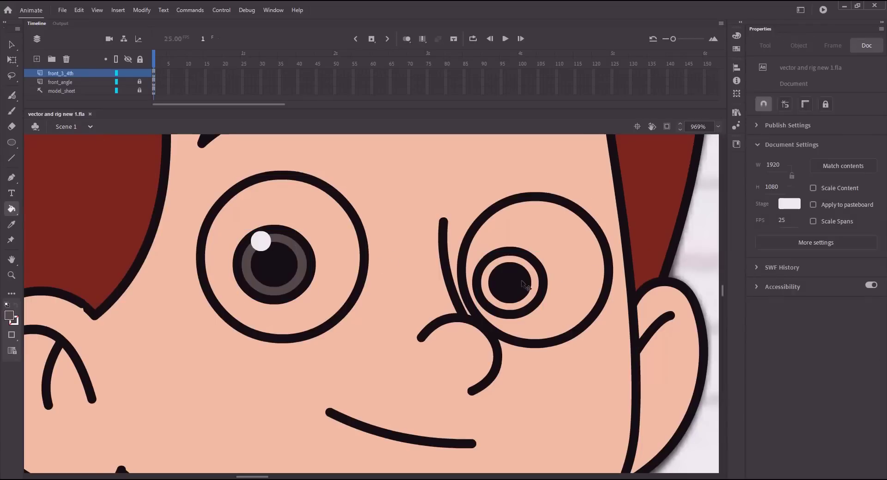
double_click(511, 281)
key(k)
click(521, 272)
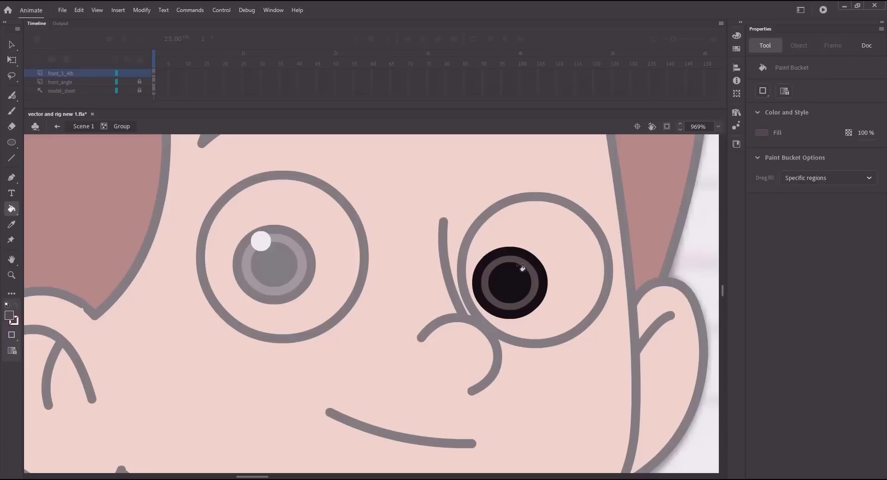
Draw a white highlight circle without a stroke, about 3.6 px wide, inside the right iris group
key(v)
double_click(505, 271)
key(o)
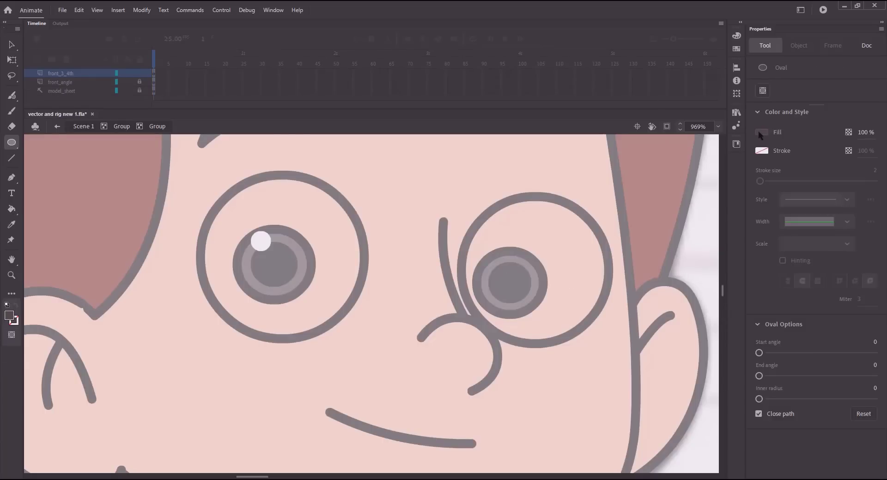
click(761, 132)
click(619, 190)
Nudge the right eye's highlight up and left onto the iris's upper-left part, and return to the main scene
key(v)
click(495, 267)
key(Left)
key(Left)
key(Up)
key(Up)
key(Up)
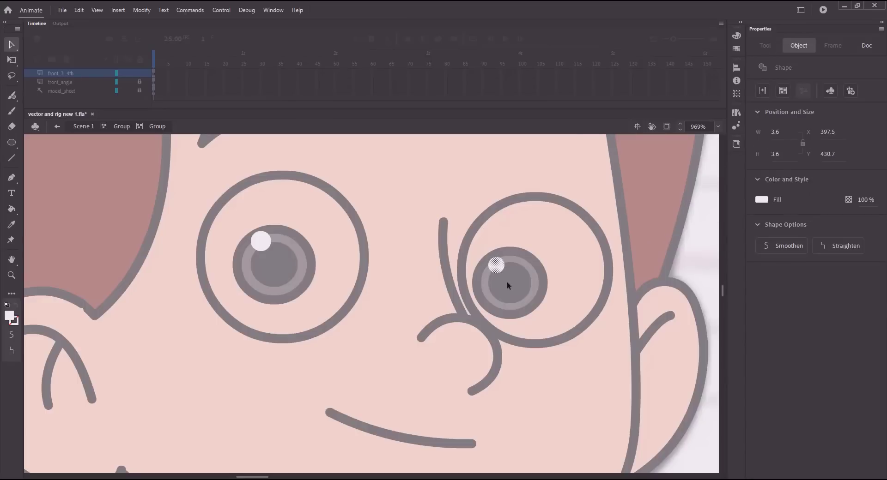
click(113, 128)
double_click(116, 178)
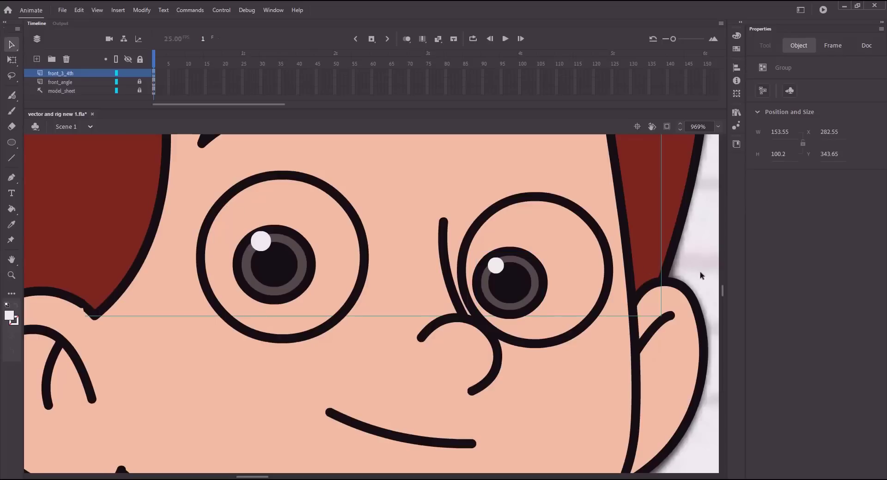
Fill the three-quarter character's left eyeball with white inside its group
key(k)
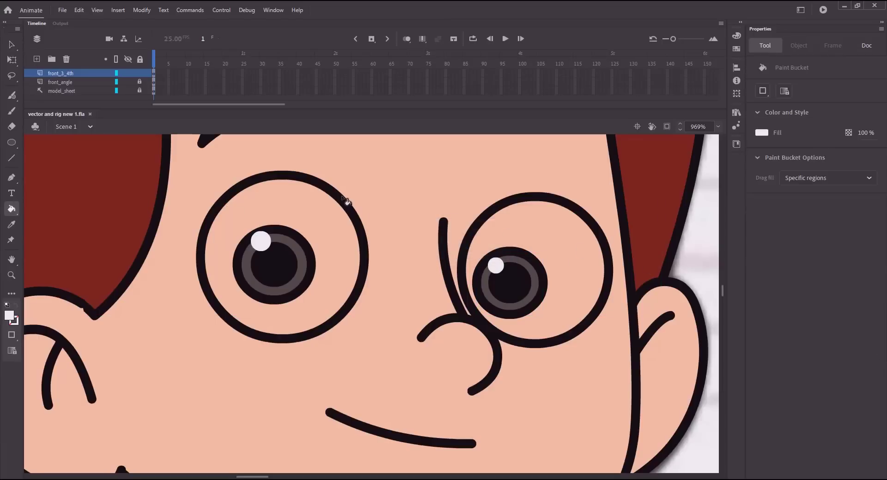
double_click(319, 213)
click(309, 226)
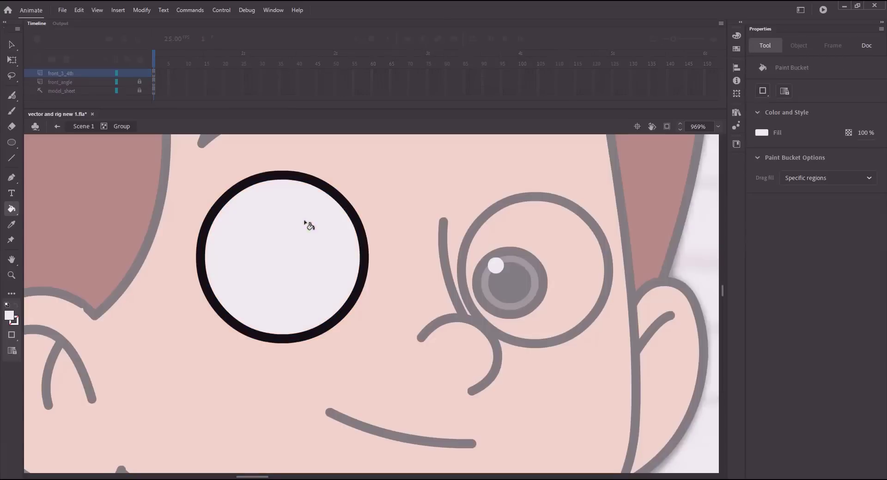
click(91, 126)
Fill the three-quarter character's right eyeball with white, return to the main scene and save the document
key(v)
click(536, 199)
double_click(538, 200)
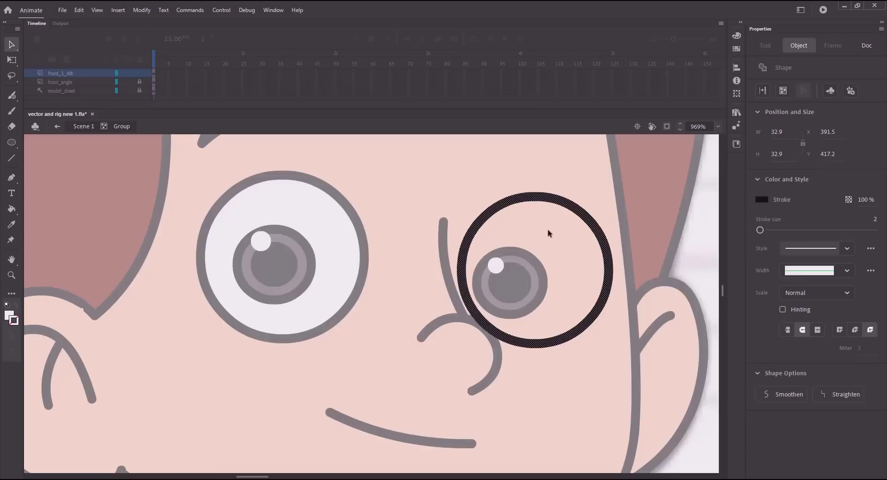
key(k)
click(517, 224)
key(v)
click(82, 128)
key(ctrl+s)
click(694, 247)
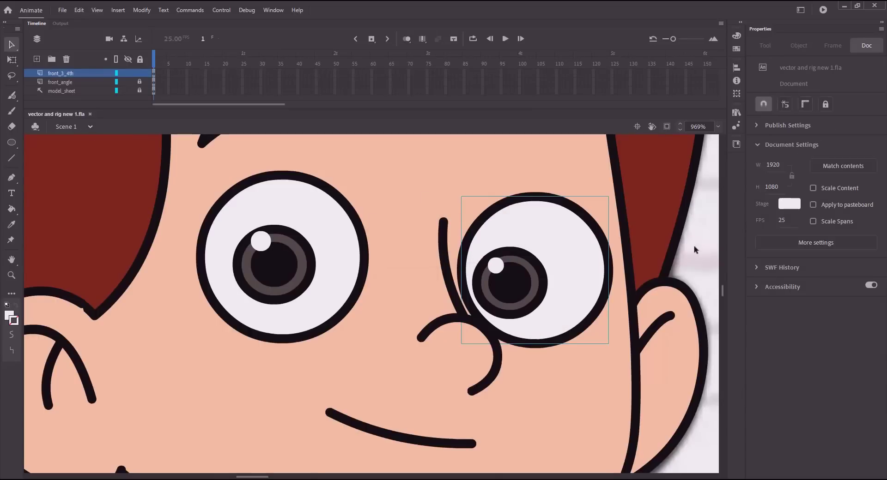
Send the three-quarter character's neck group to the back, behind the head and shirt
scroll(387, 278, down, 5)
click(386, 318)
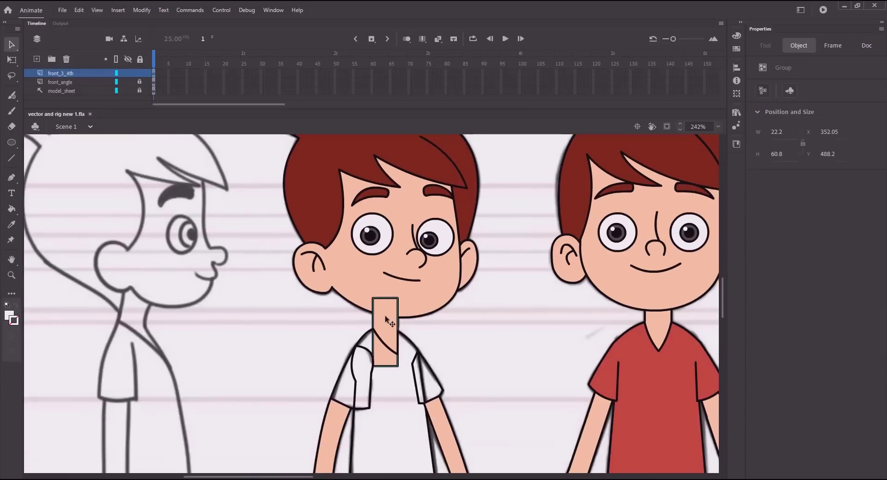
key(ctrl+shift+Down)
drag(302, 325, 298, 311)
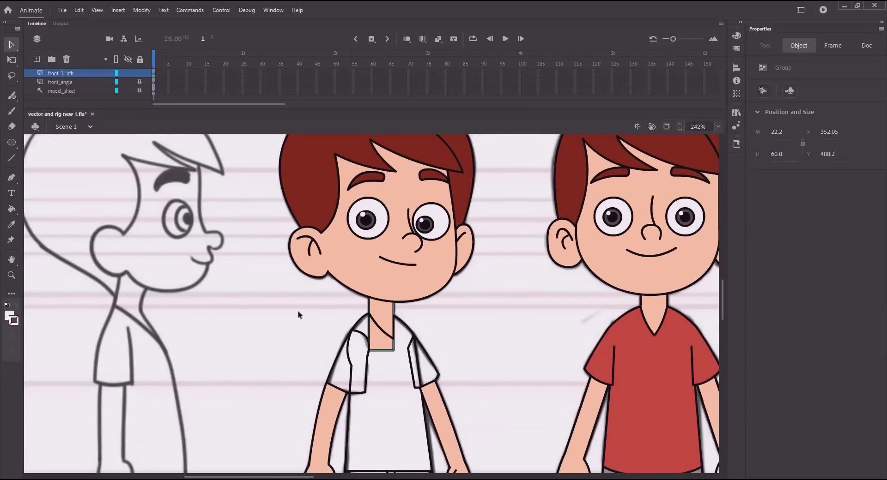
click(310, 322)
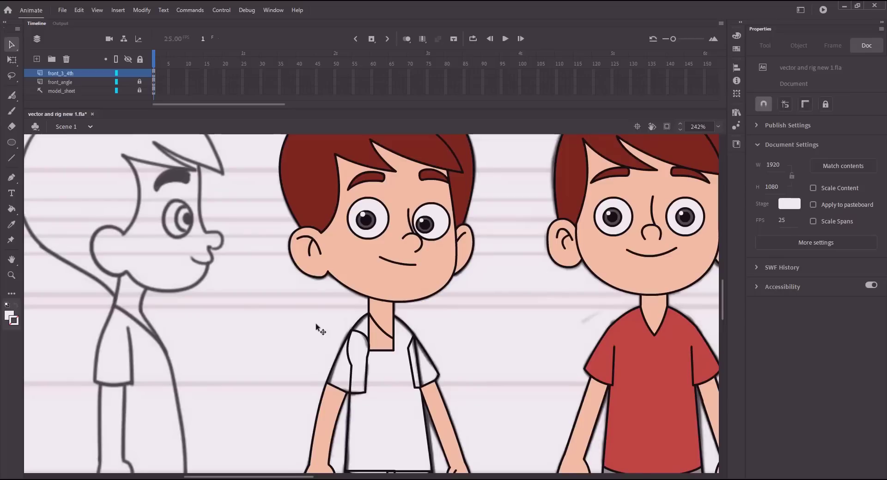
Fill the three-quarter shirt body with the red sampled from the front-view shirt and remove its outline segment beneath the left sleeve
key(k)
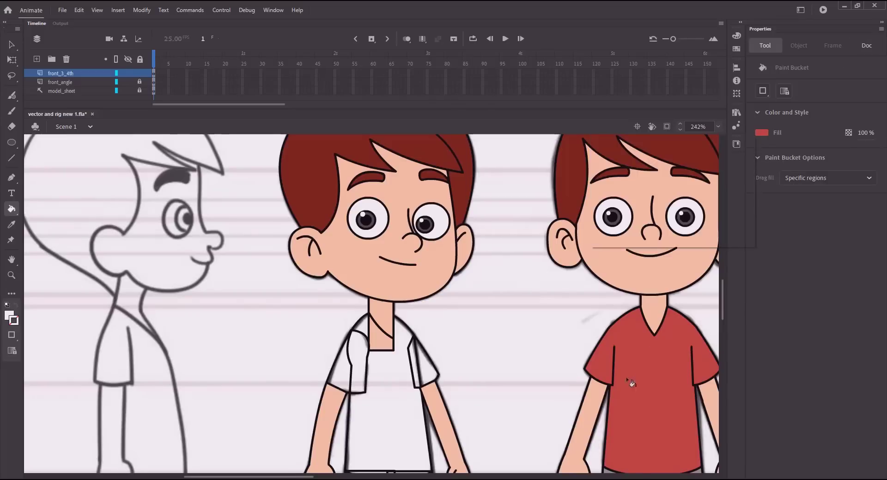
drag(471, 360, 569, 274)
key(v)
double_click(454, 246)
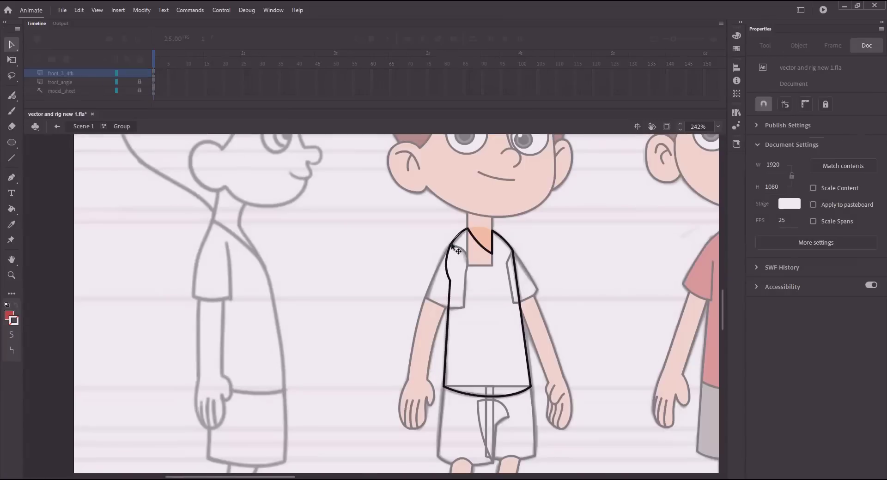
key(k)
click(475, 272)
key(v)
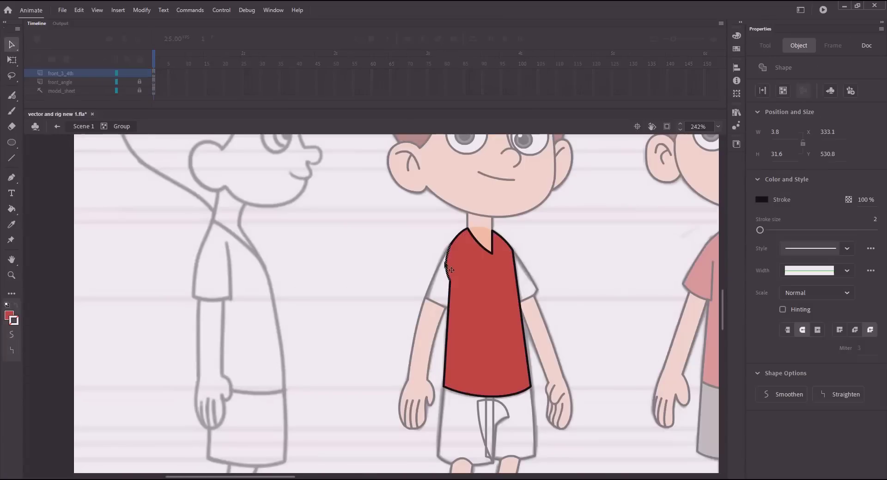
double_click(142, 156)
Fill the left sleeve with the shirt red and delete the curved outline segment at its inner shoulder
double_click(430, 272)
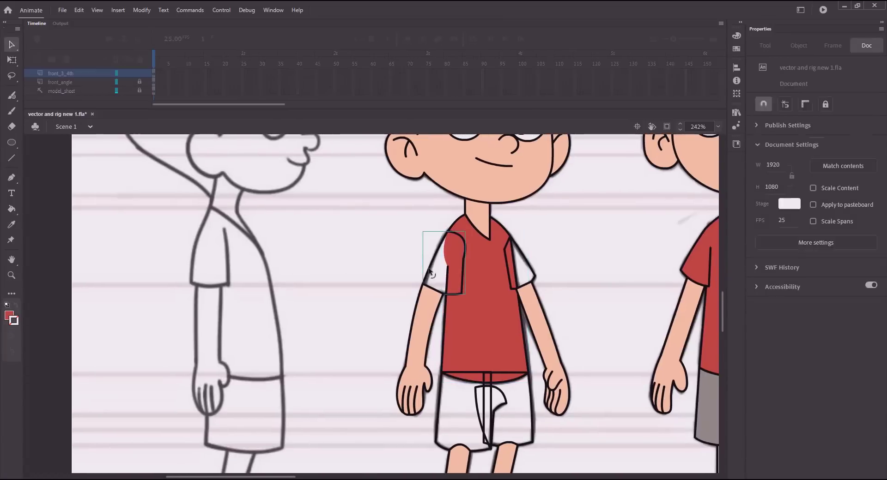
key(k)
click(445, 271)
key(v)
click(463, 244)
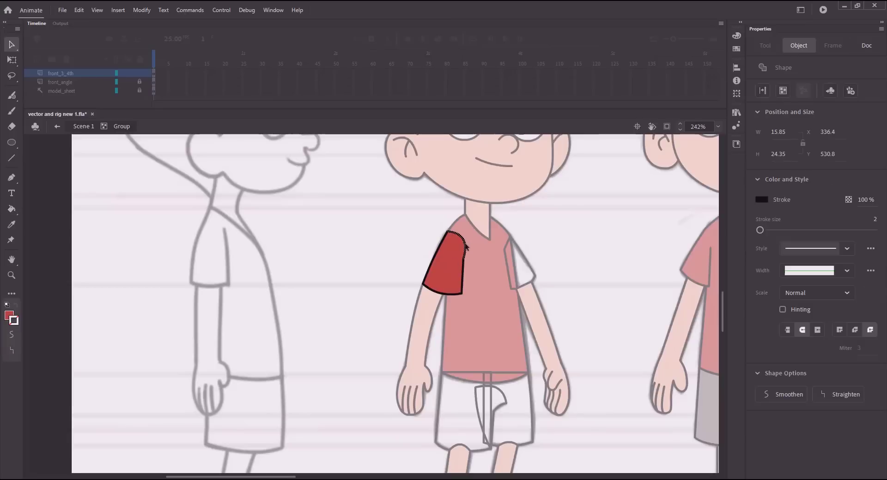
key(Delete)
click(85, 128)
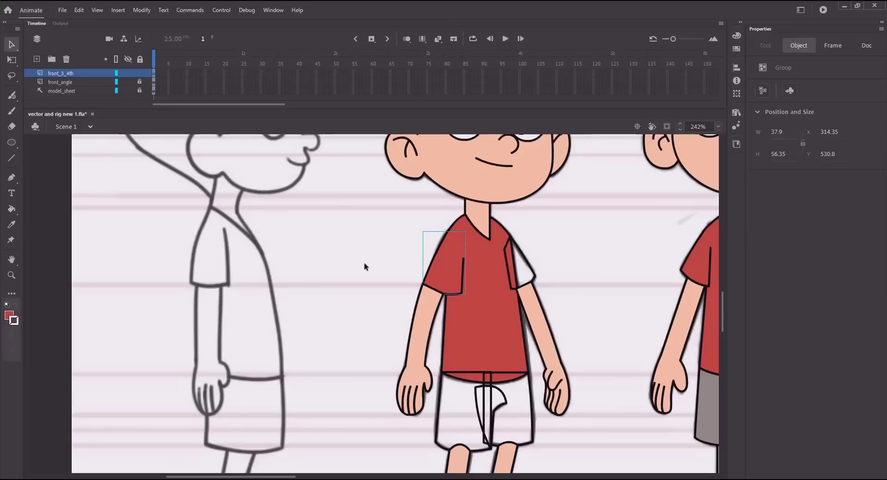
click(364, 266)
Fill the three-quarter character's right sleeve with the shirt red and return to the main scene
click(521, 264)
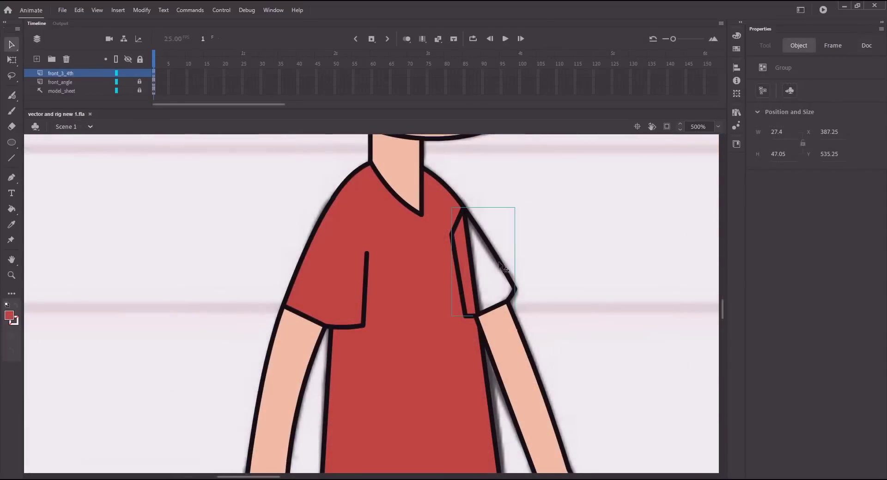
key(k)
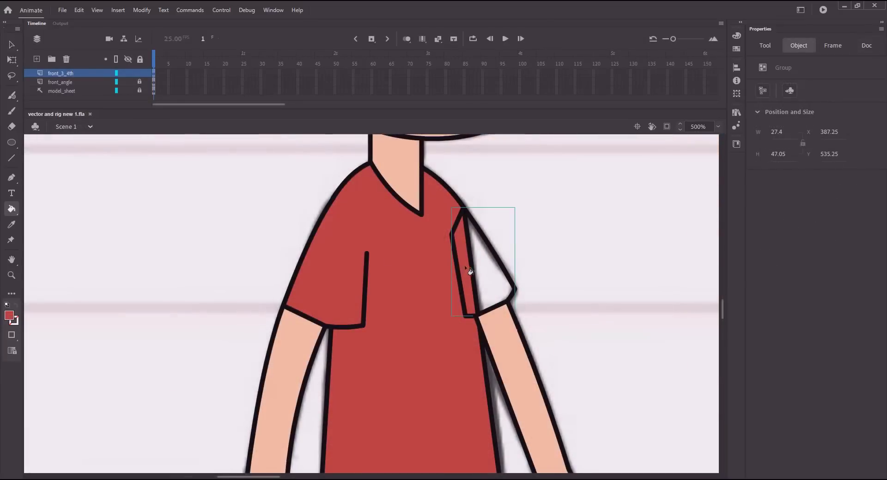
key(v)
click(546, 267)
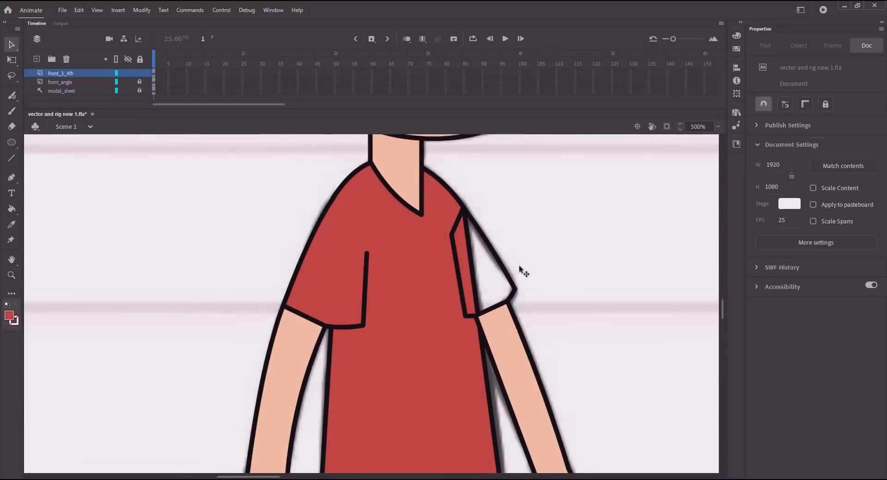
double_click(502, 267)
key(k)
click(487, 279)
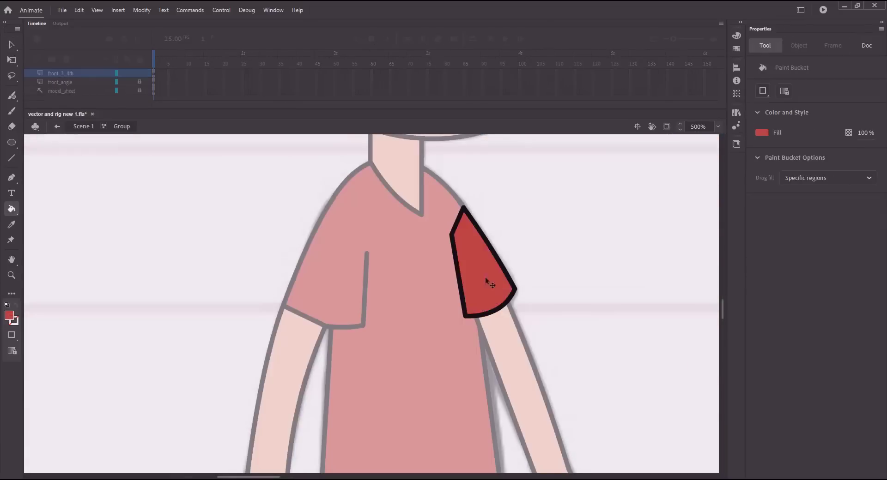
key(v)
click(85, 126)
click(146, 193)
Place the small skin patch at the top of the right arm behind the right sleeve and save the document
drag(508, 272, 510, 239)
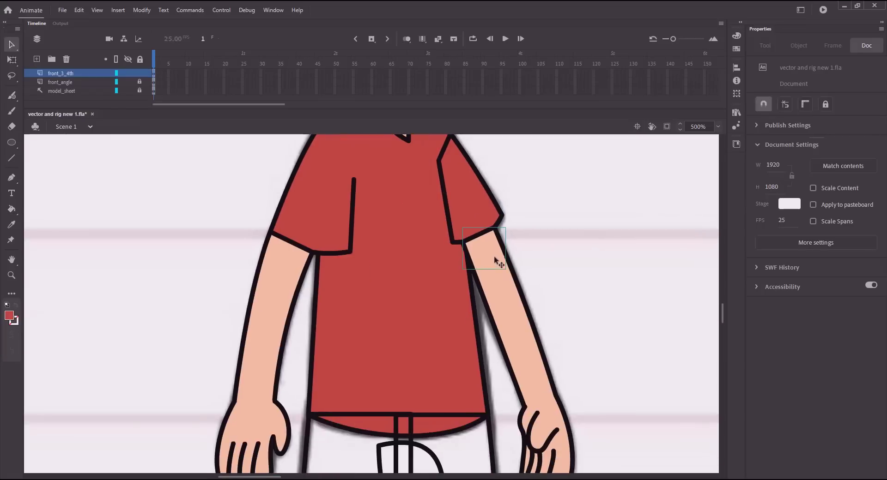
click(493, 254)
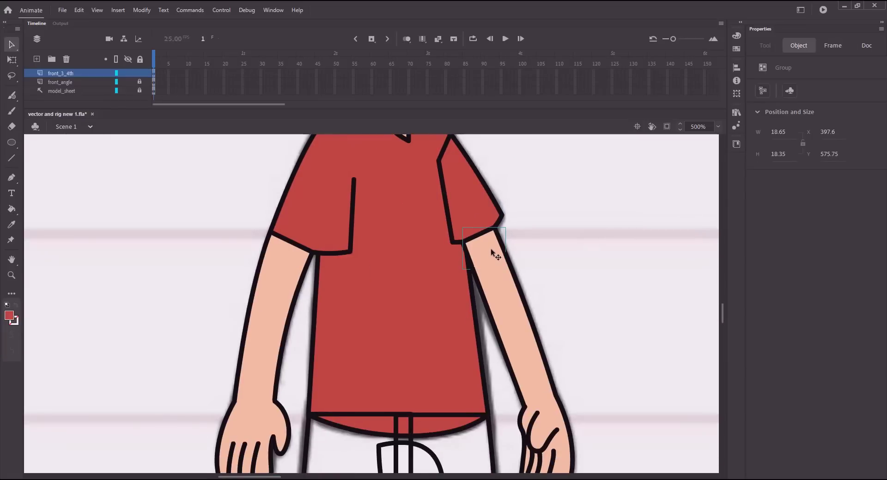
click(478, 196)
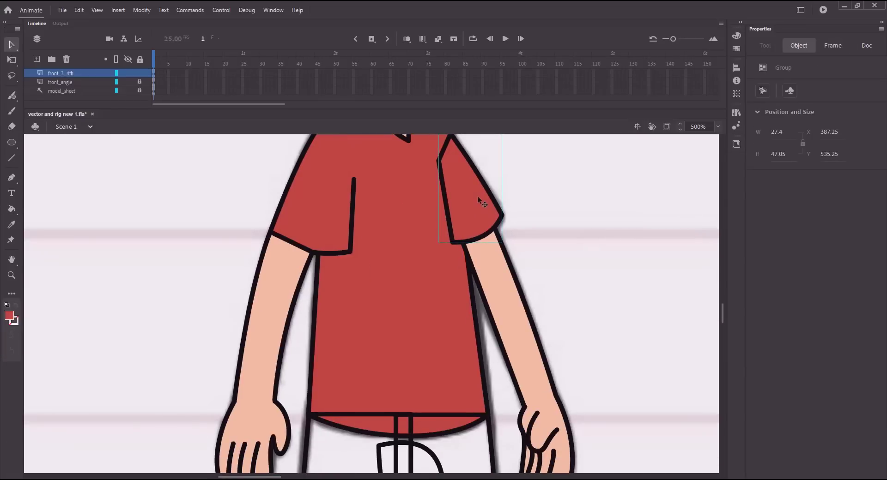
click(564, 252)
key(ctrl+s)
Send the right sleeve, arm and hand together to the back, behind the shirt body
drag(579, 365, 506, 178)
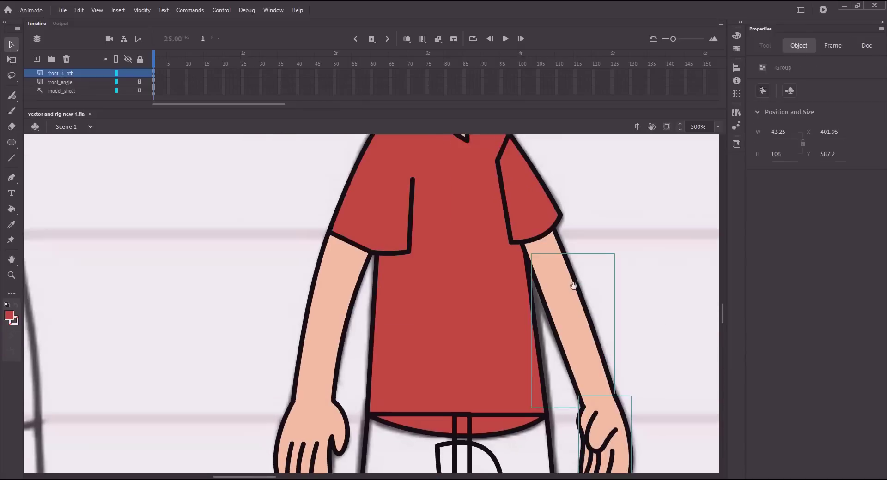
drag(573, 286, 578, 294)
drag(604, 252, 548, 206)
drag(530, 205, 584, 203)
key(ctrl+z)
key(ctrl+shift+Down)
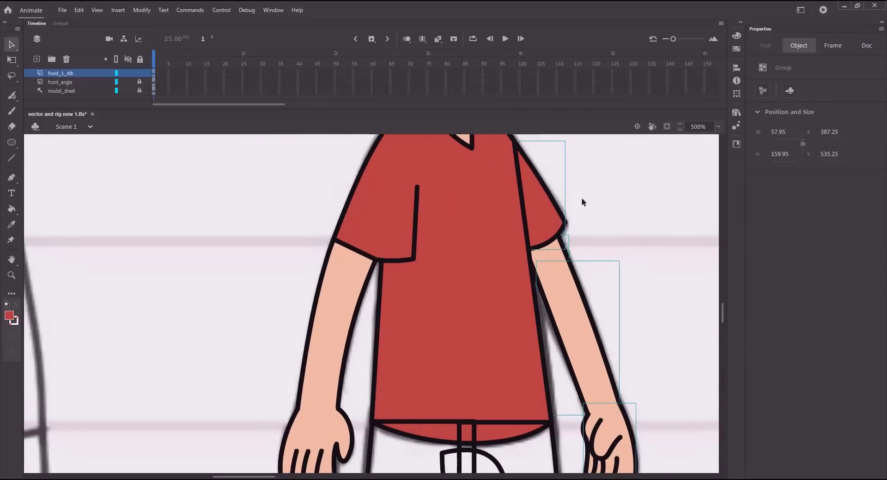
Sample the grey of the front-view character's shorts as the fill colour
key(ctrl+minus)
scroll(350, 221, down, 2)
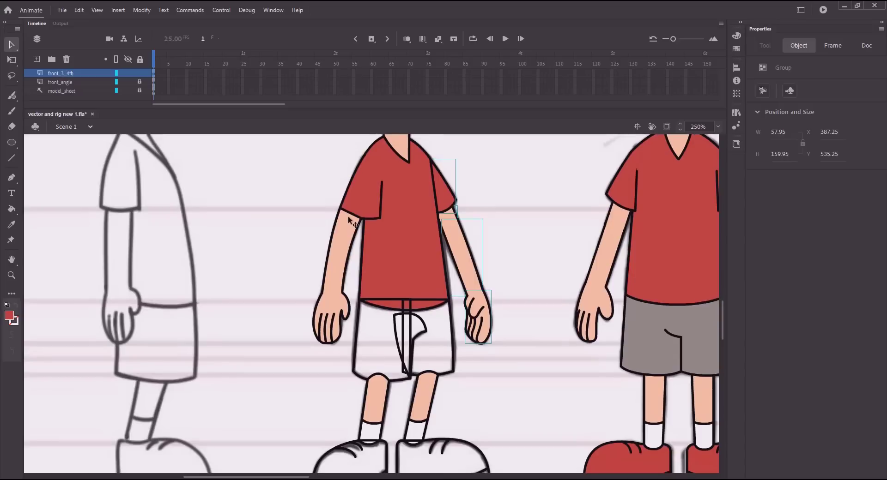
key(k)
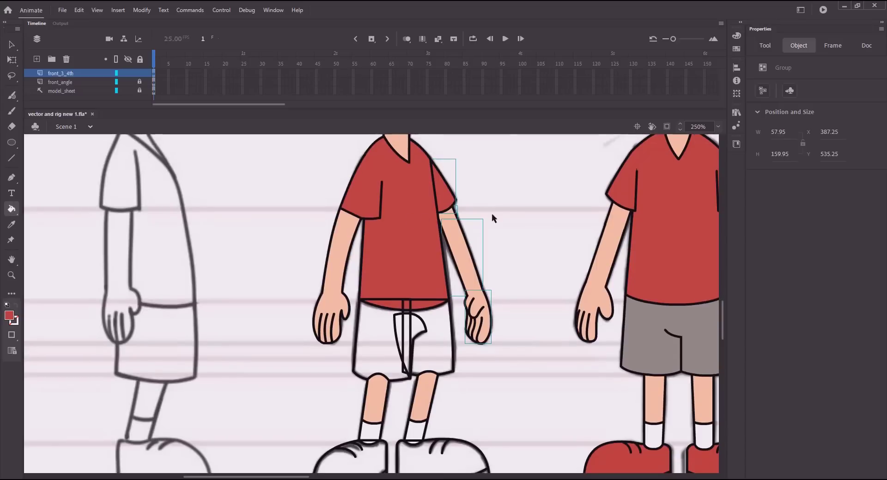
key(v)
click(527, 218)
key(k)
click(761, 133)
click(640, 324)
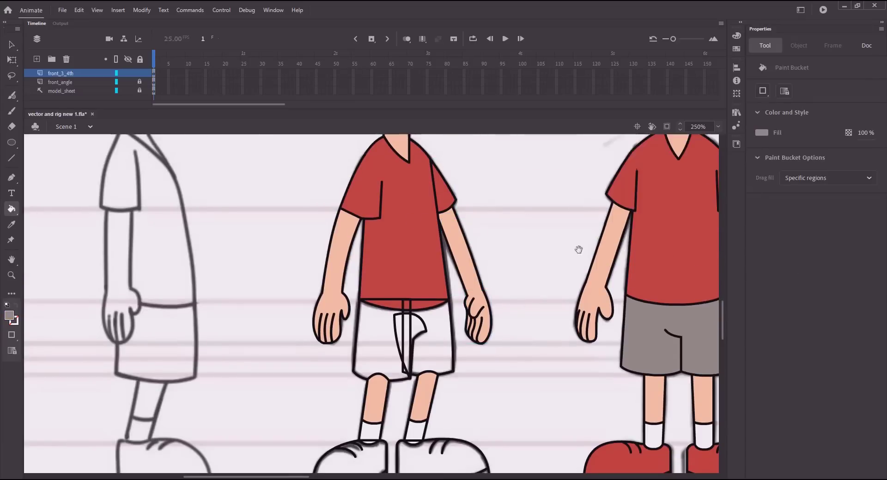
Fill the three-quarter character's left shorts leg with the sampled grey
drag(579, 250, 603, 242)
key(v)
double_click(473, 271)
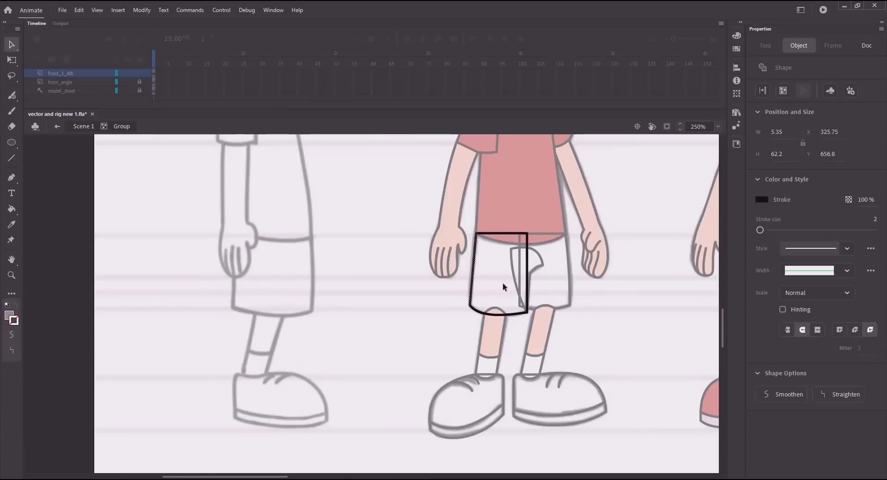
key(k)
click(504, 281)
Delete the left shorts leg's top outline, shorten its inner outline from above and bow the fill's top edge upward
key(v)
click(513, 234)
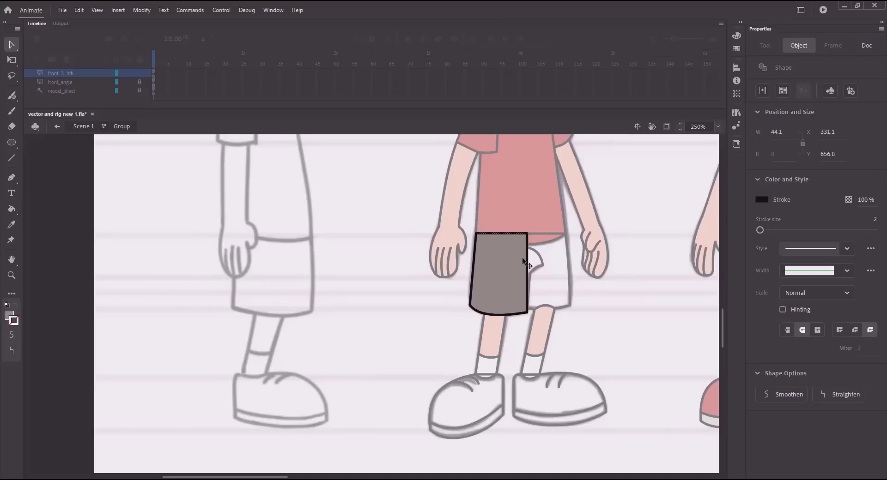
key(Delete)
drag(527, 234, 527, 245)
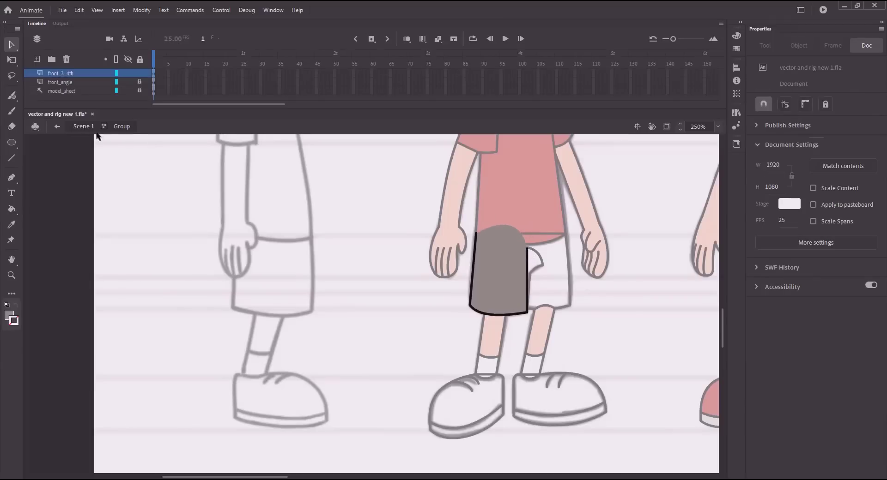
double_click(425, 253)
Fill the right shorts leg with the same grey and delete its top outline, saving the document from the main scene
double_click(565, 253)
key(k)
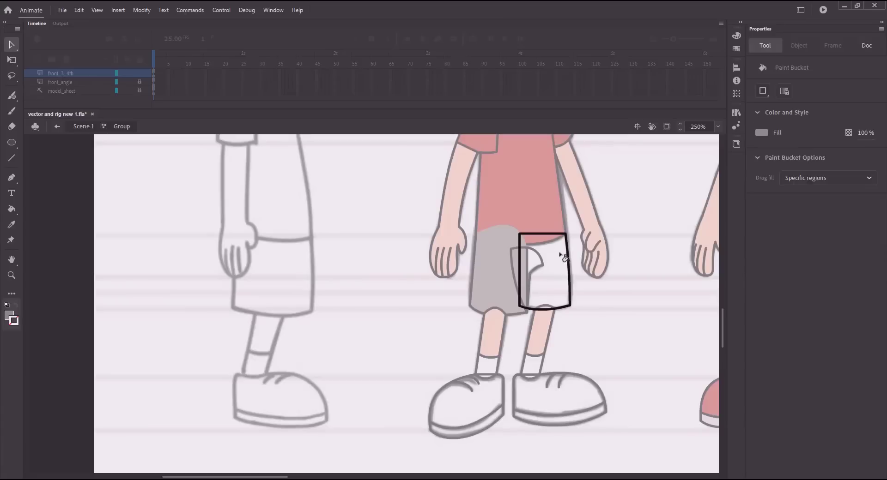
click(561, 251)
key(v)
click(533, 235)
key(Delete)
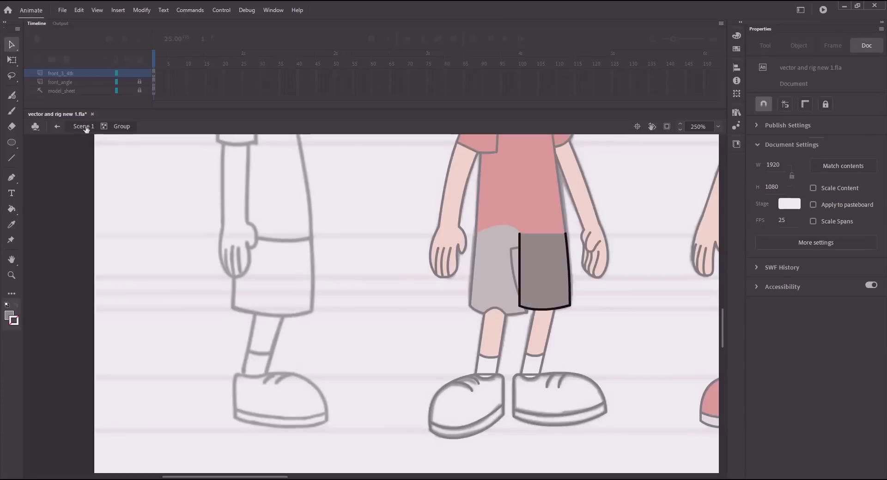
double_click(406, 239)
scroll(411, 240, down, 1)
key(ctrl+s)
Bring the left shorts leg forward so that it overlaps the right shorts leg
click(551, 270)
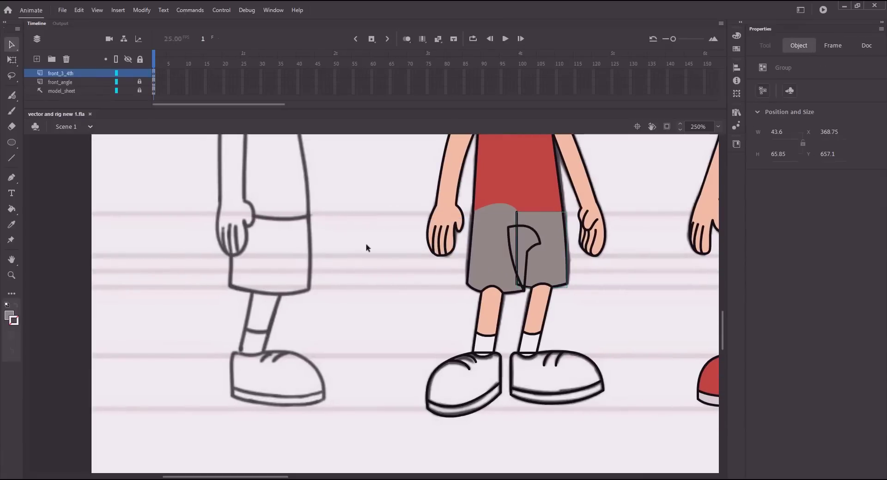
click(482, 249)
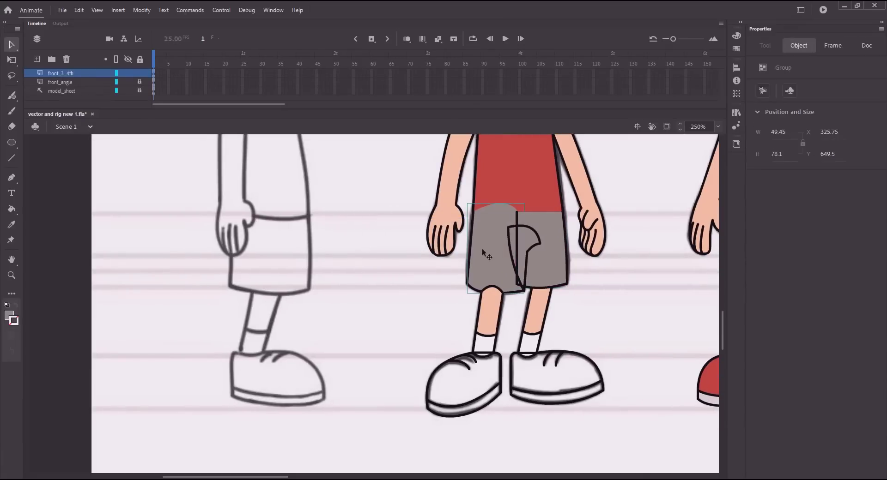
key(ctrl+Up)
key(ctrl+Up)
Fill the crotch patch of the shorts with grey and delete its left and top outlines, keeping only the curved fold line
click(539, 243)
double_click(541, 244)
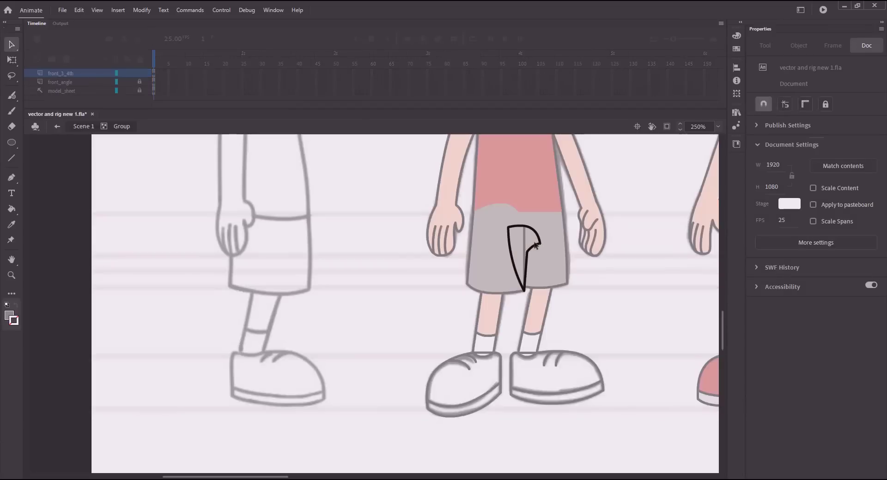
key(k)
click(513, 244)
key(v)
click(509, 240)
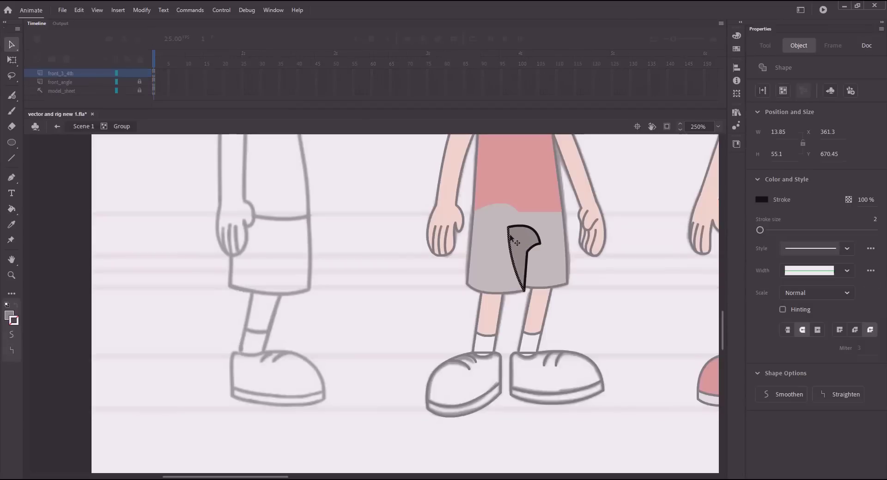
key(Delete)
click(521, 226)
key(Delete)
double_click(120, 141)
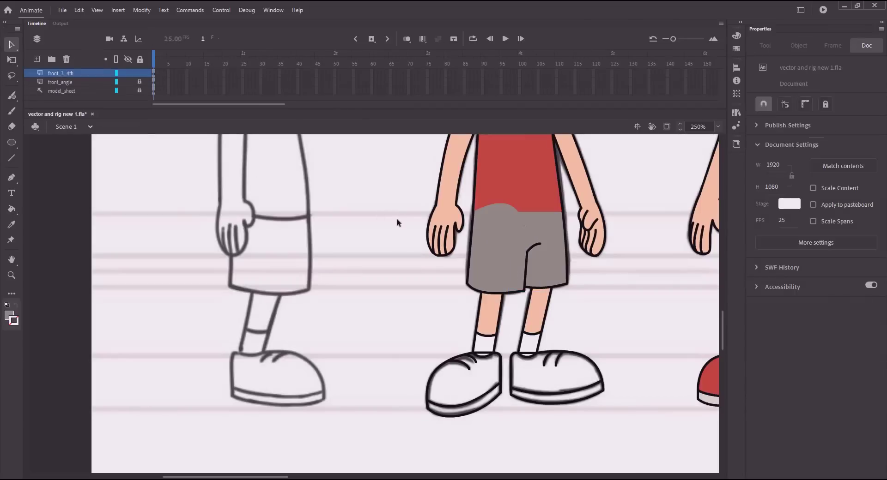
Send the shorts, legs and shoes to the back behind the shirt and save the document
drag(644, 421, 387, 274)
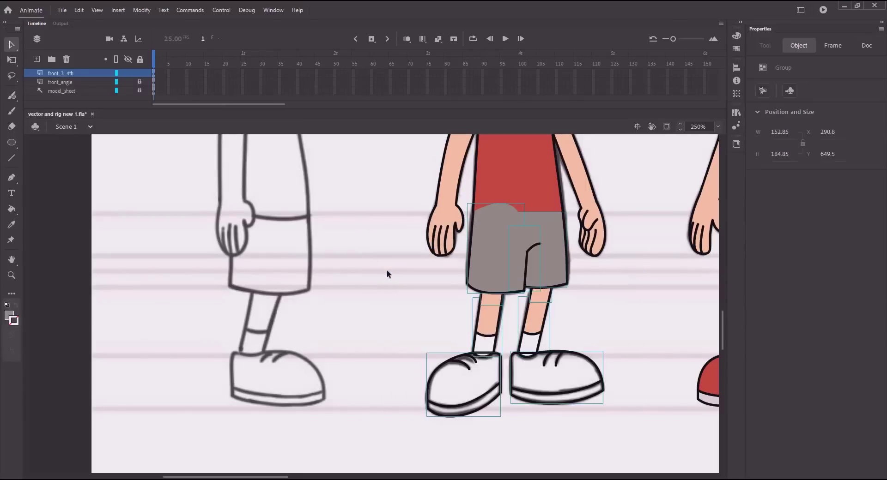
key(ctrl+shift+Down)
click(386, 244)
key(ctrl+s)
double_click(488, 244)
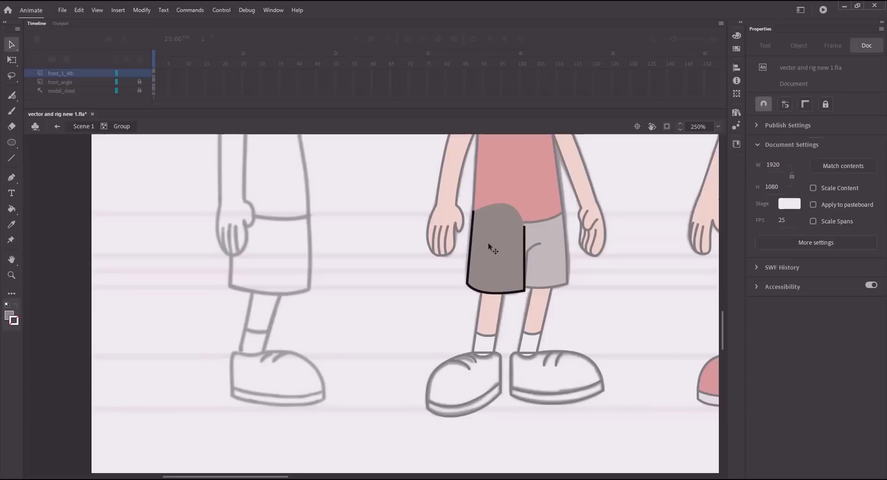
double_click(167, 170)
key(ctrl+s)
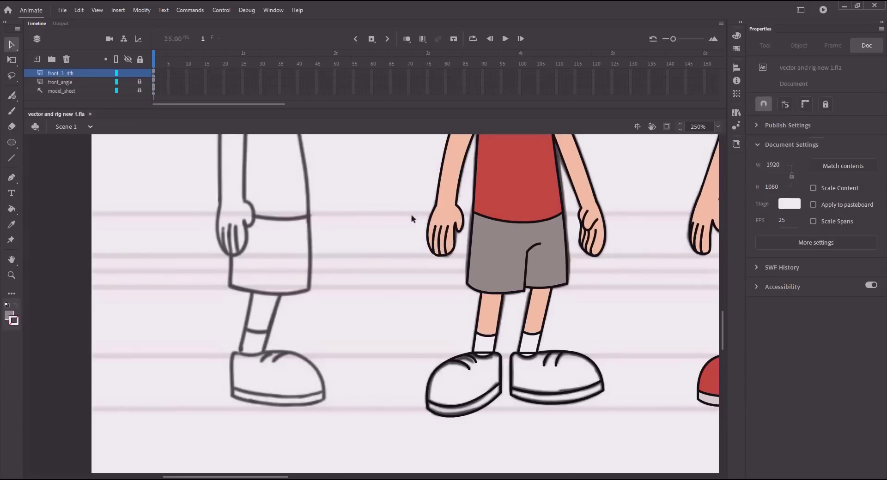
Fill the upper of the three-quarter character's right shoe with the red sampled from the front-view shoe
drag(479, 267, 394, 249)
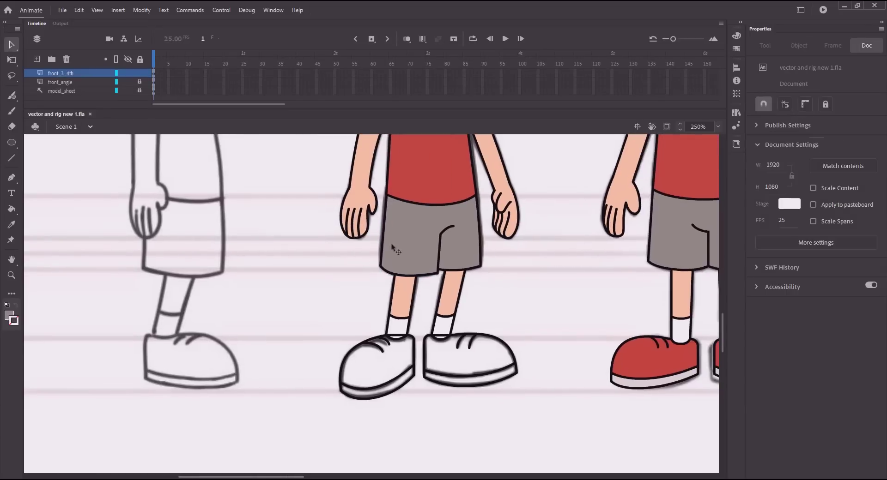
key(k)
click(762, 132)
click(654, 360)
drag(447, 303, 473, 283)
key(v)
click(519, 317)
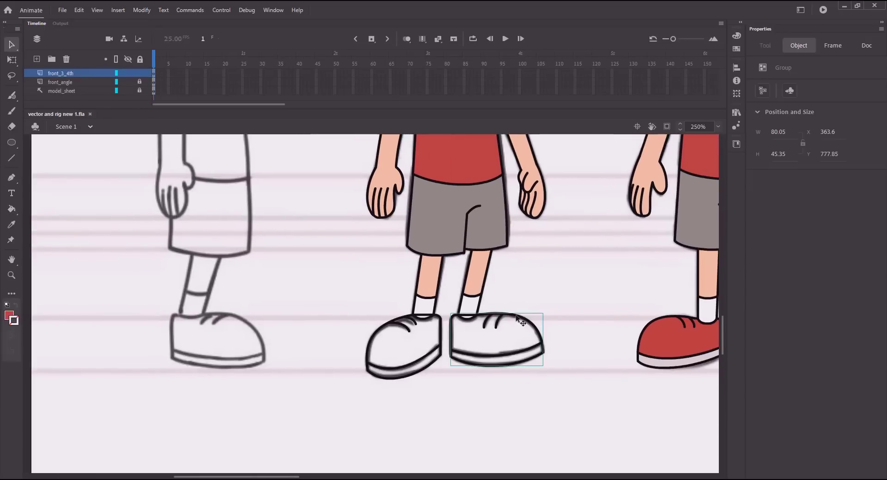
double_click(516, 317)
key(k)
click(520, 340)
key(v)
click(85, 127)
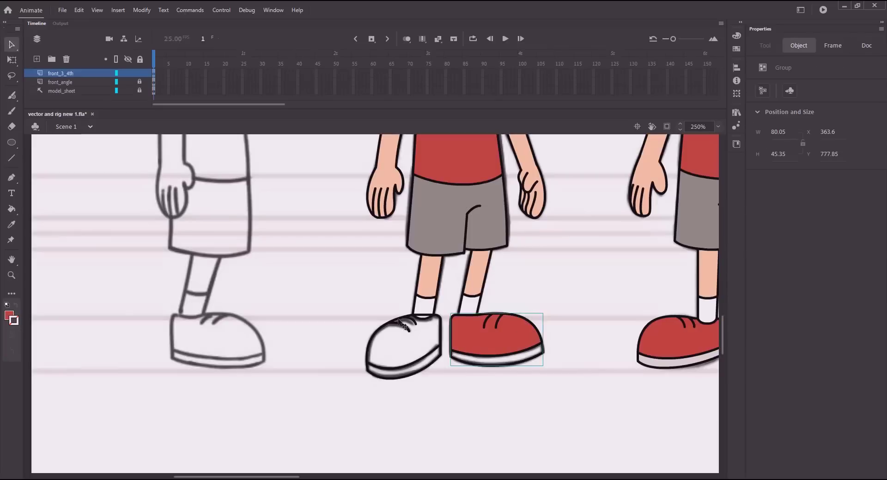
Fill the upper of the left shoe with the same red and return to the main scene
double_click(400, 321)
key(k)
click(405, 351)
key(v)
click(84, 128)
key(k)
key(v)
click(583, 262)
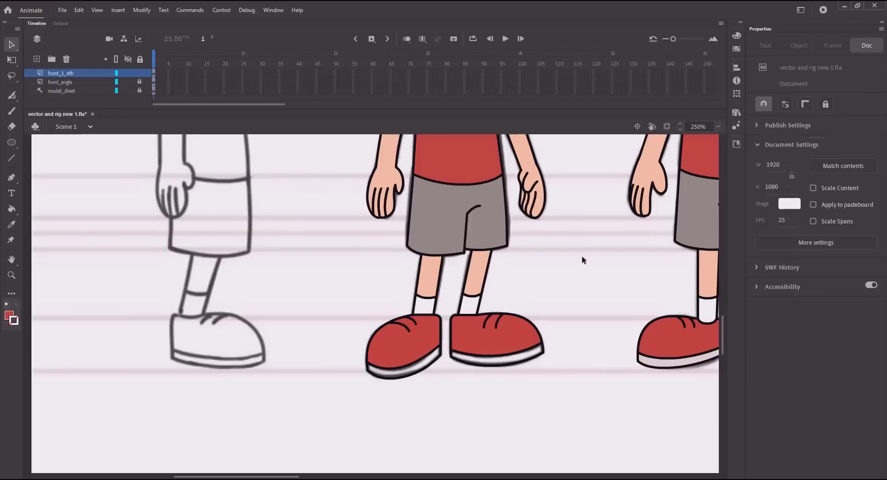
Fill the right shoe's sole with the light grey sampled from the front-view shoe sole
key(k)
click(761, 133)
click(646, 363)
key(v)
double_click(487, 347)
key(k)
click(494, 362)
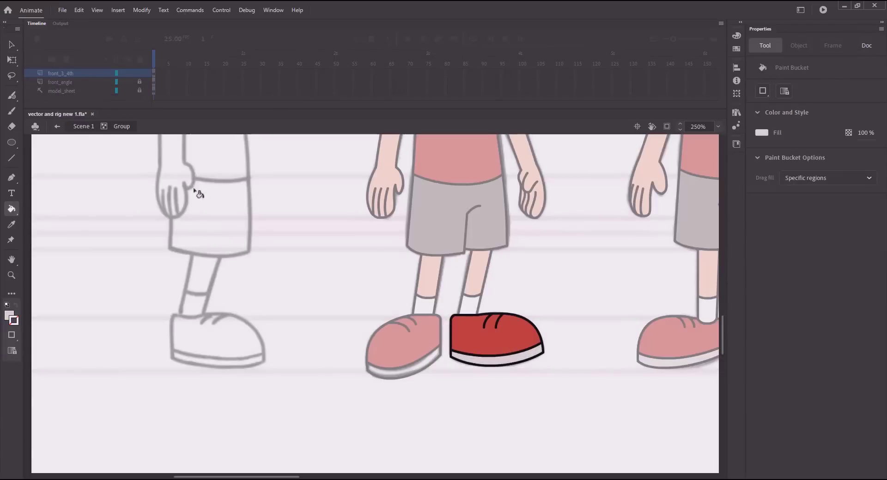
key(v)
click(85, 127)
Fill the left shoe's sole with the same light grey, return to the main scene and save the document
double_click(407, 351)
key(k)
click(406, 371)
key(v)
click(84, 127)
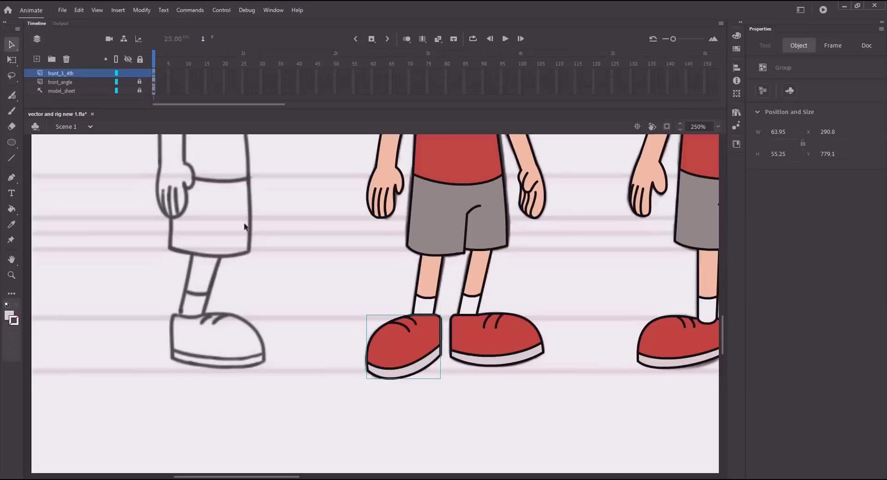
click(332, 298)
key(ctrl+s)
Send both three-quarter shoes to the back, behind the socks
click(476, 349)
shift+click(415, 353)
key(ctrl+shift+Down)
click(367, 277)
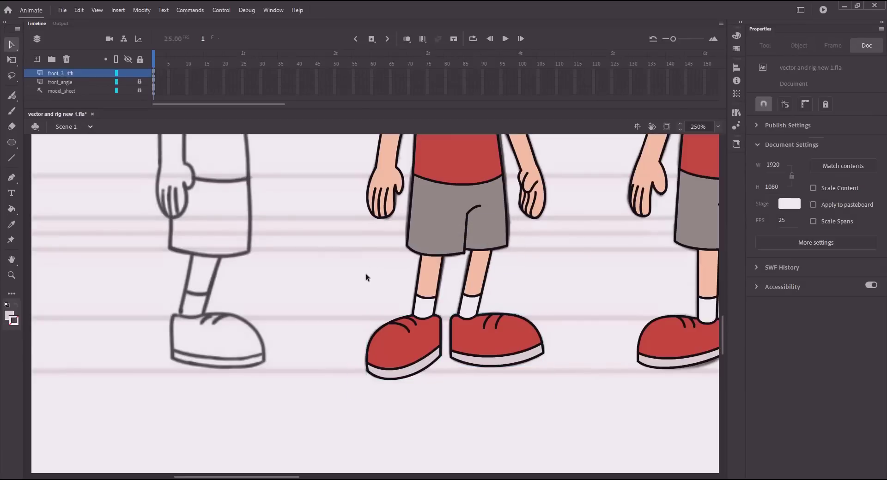
Convert the whole three-quarter boy artwork into a graphic symbol named "front 3 4 th"
key(ctrl+minus)
scroll(491, 358, up, 5)
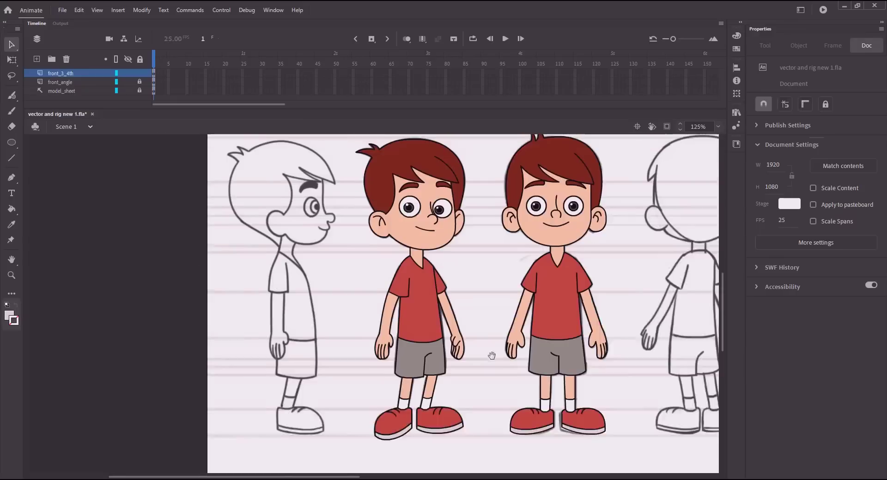
key(ctrl+a)
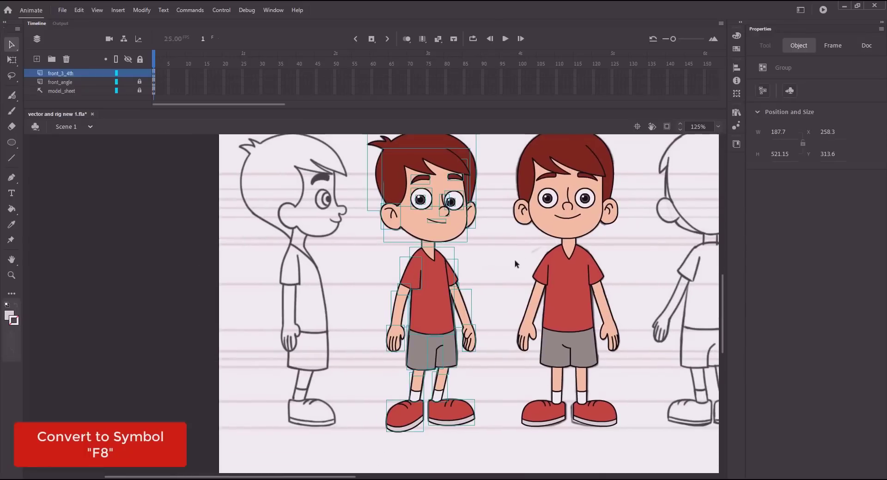
key(F8)
text(front)
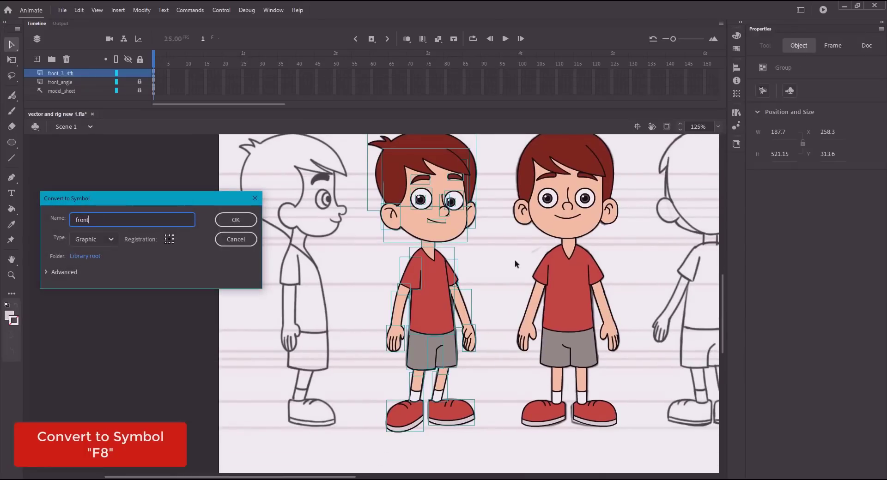
text( 3 4 th)
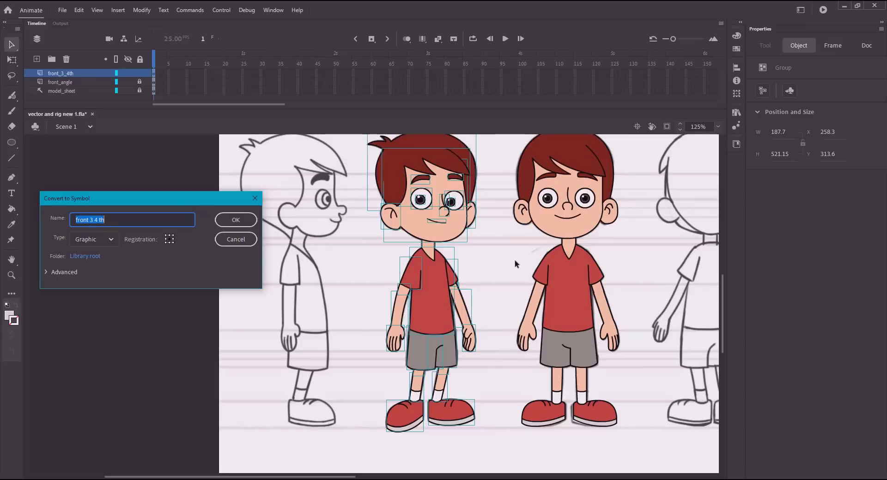
Inside the character symbol, convert all the head parts into a graphic symbol named "front 3 4 th head"
drag(351, 153, 466, 286)
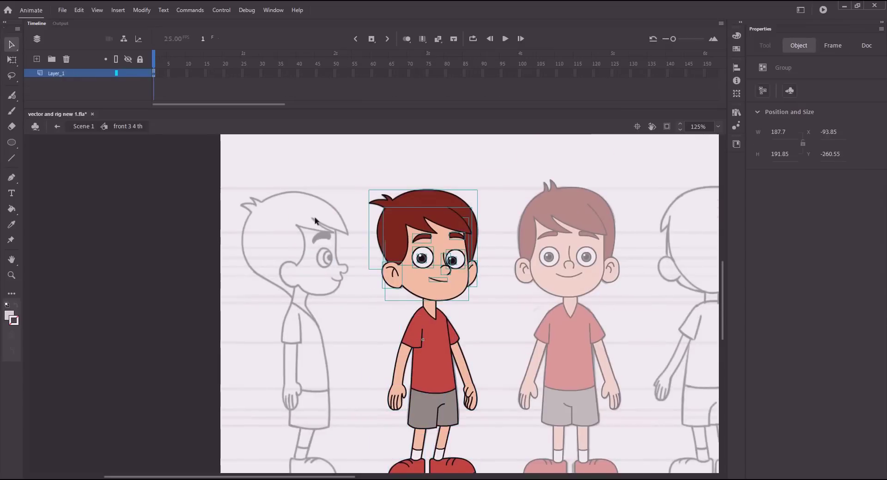
key(F8)
text(front 3 4 th head)
key(Return)
Enter the head symbol and convert the face shape into a graphic symbol named "front 3 4 th face"
double_click(427, 290)
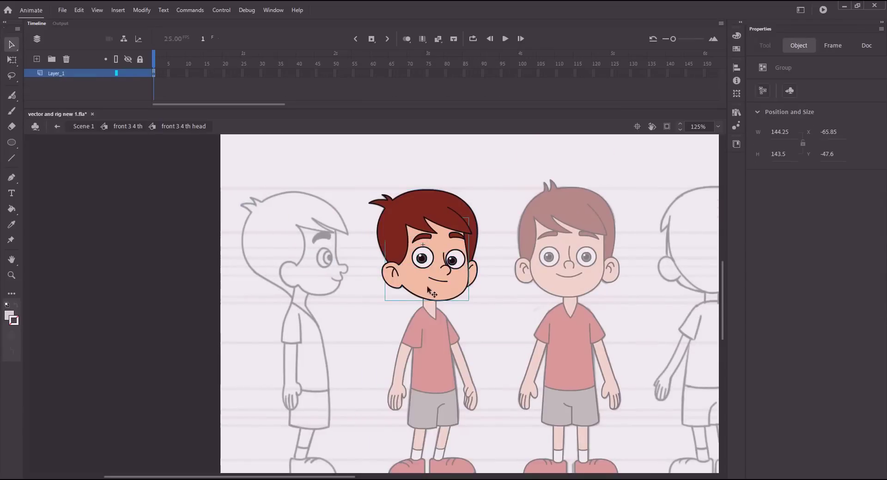
key(F8)
text(front 3 4 th)
text(face)
key(Return)
Convert the boy's right ear into its own graphic symbol, using the "front 3 4 th" name prefix
click(389, 278)
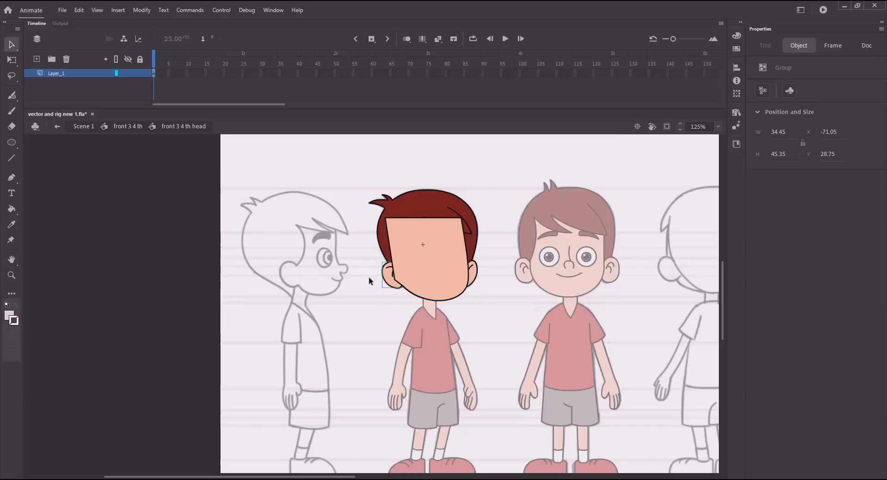
key(F8)
text(front 3 4 th)
key(Return)
Convert the boy's left ear into a graphic symbol named "front 3 4 th ear left"
click(472, 276)
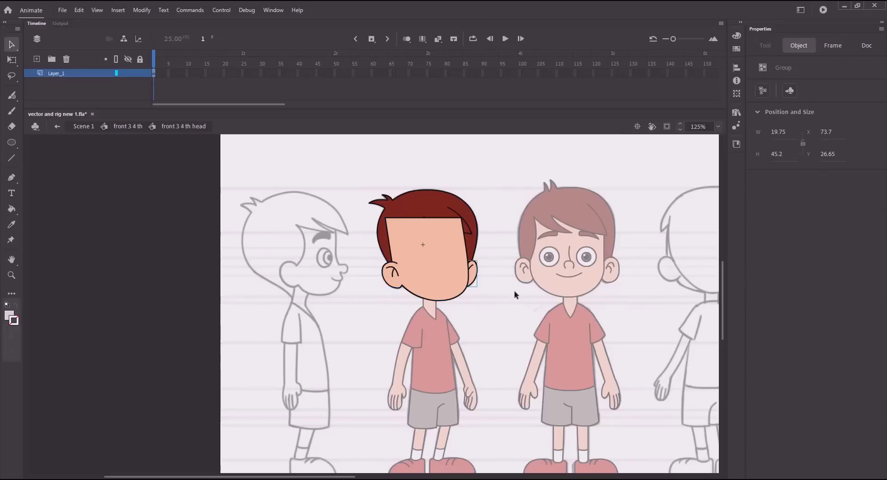
key(F8)
text(front 3 4 th)
text(wear 2)
key(Return)
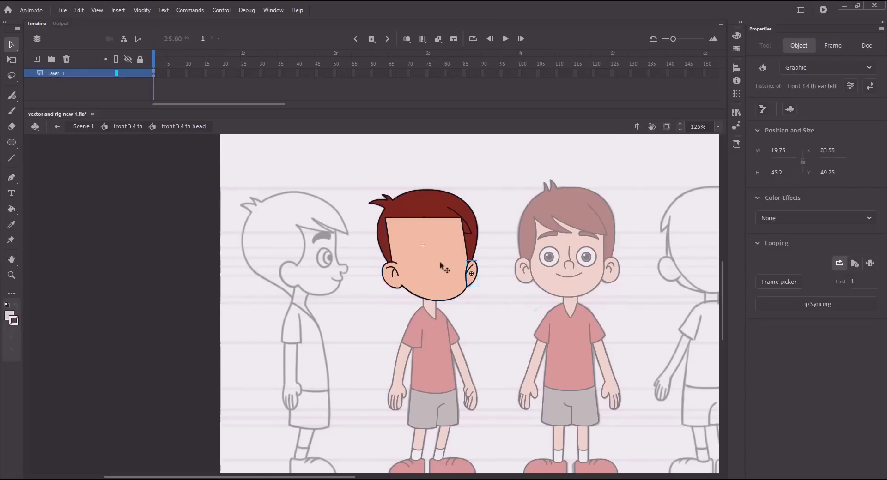
Send the face symbol backward until it sits behind the eyes, eyebrows, nose, mouth and front hair
click(439, 264)
key(ctrl+Down)
key(ctrl+Down)
key(ctrl+Down)
key(ctrl+Down)
key(ctrl+Down)
key(ctrl+Down)
key(ctrl+Down)
key(ctrl+Down)
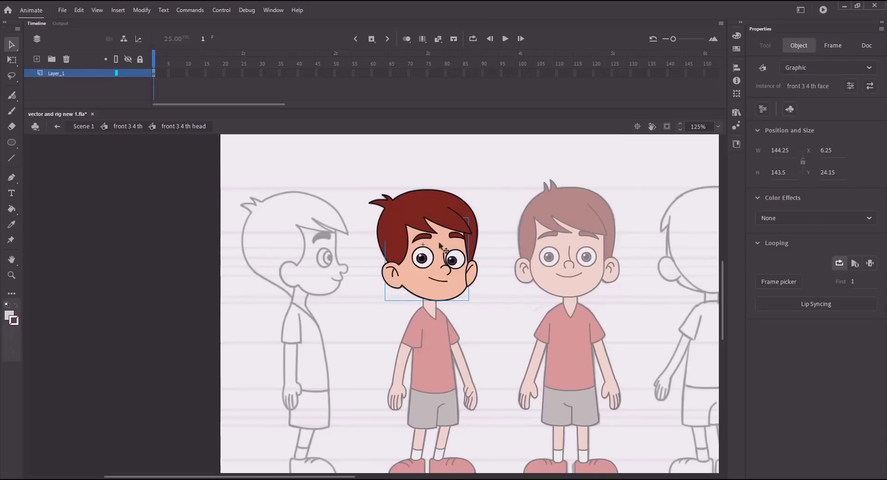
Send the left ear symbol to the back of the head's stacking order
click(441, 222)
click(472, 274)
key(ctrl+shift+Down)
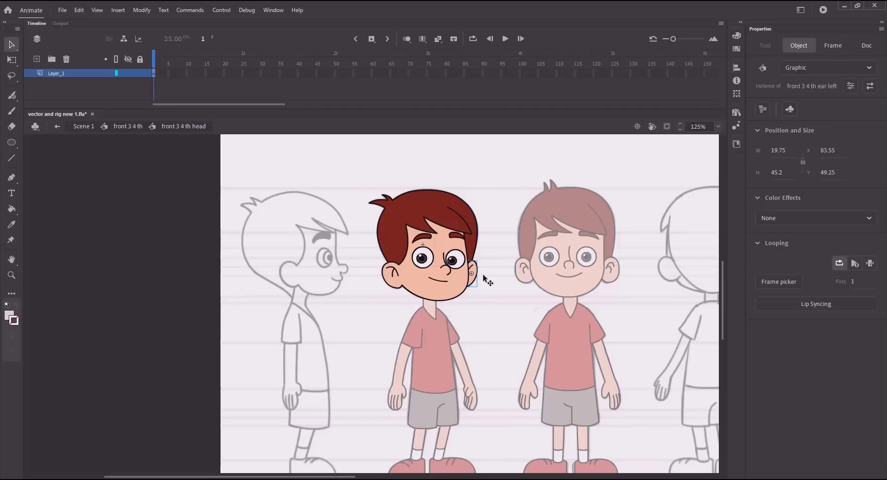
Convert the right eye group into a graphic symbol named "front 3 4 th eye right"
click(332, 273)
click(421, 258)
shift+click(430, 255)
key(F8)
text(front 3 4 th eye right)
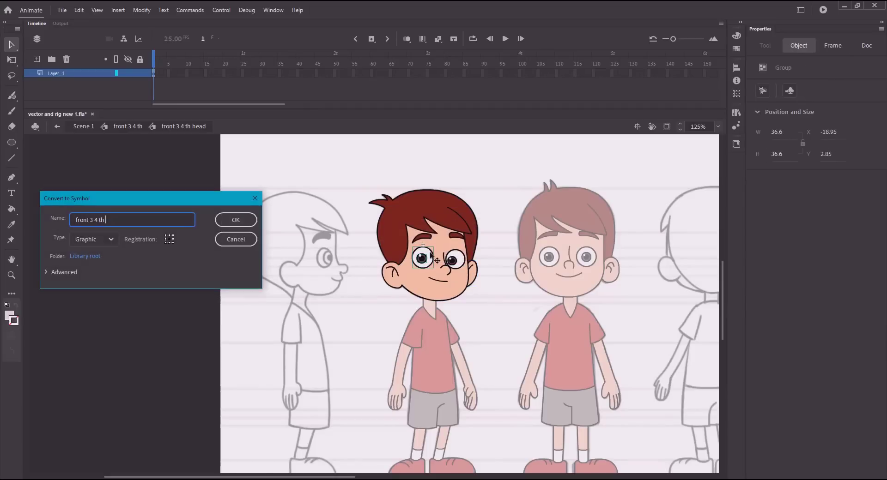
key(Return)
Inside the right eye symbol, convert the pupil into a graphic symbol named "front 3 4 th pupil right"
double_click(427, 263)
click(424, 261)
key(F8)
text(v)
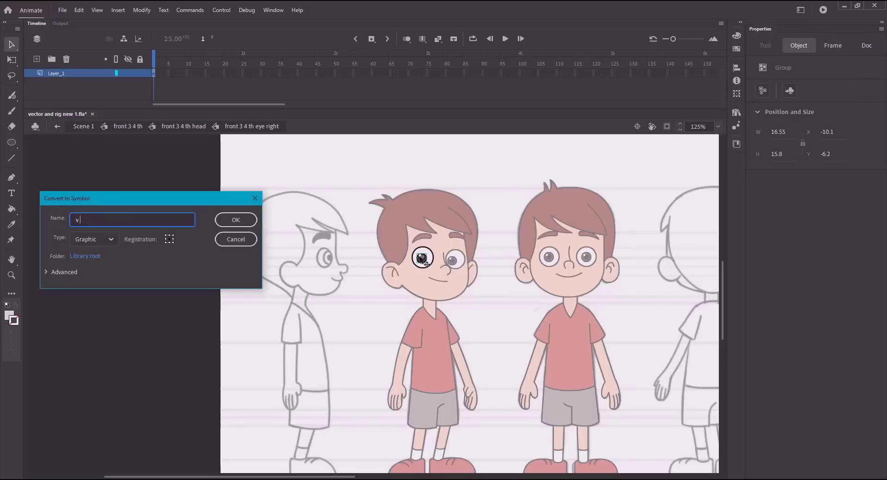
text(front 3 4 th pupil right)
key(Return)
Distribute the right eye's parts to separate layers and return to the head symbol
right_click(427, 260)
click(446, 319)
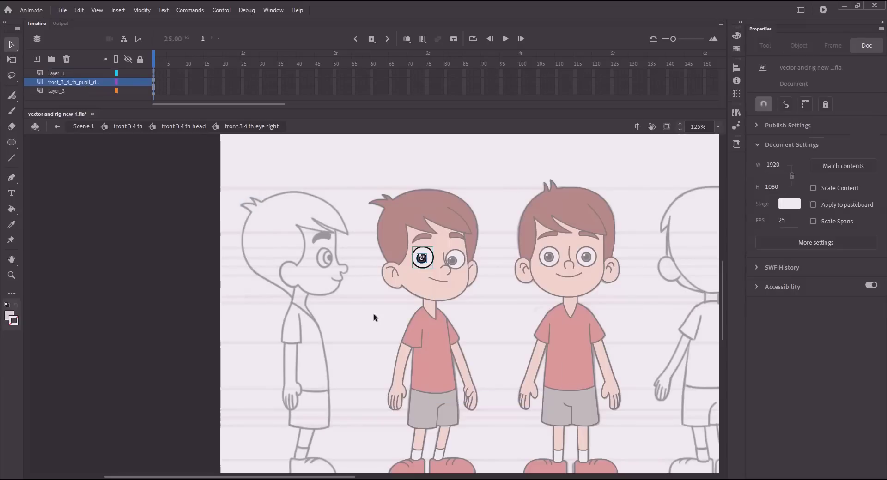
double_click(374, 317)
Convert the left eye group into a graphic symbol named "front 3 4 th eye left"
click(454, 259)
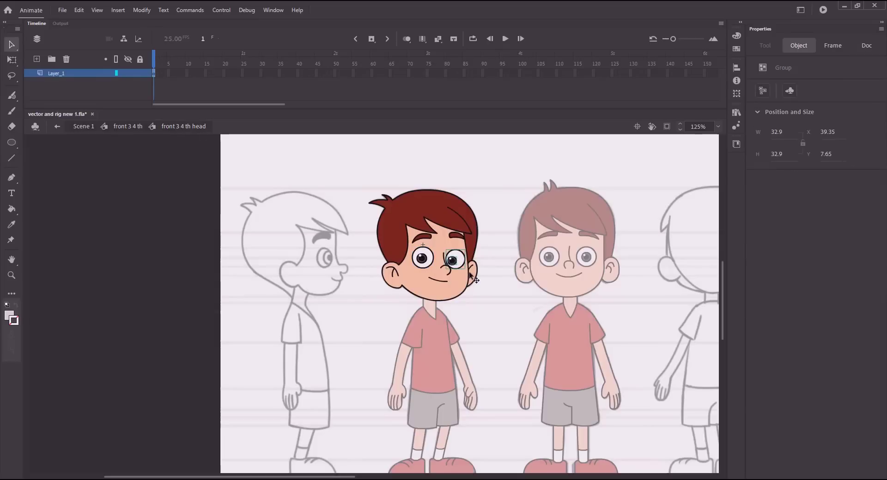
key(F8)
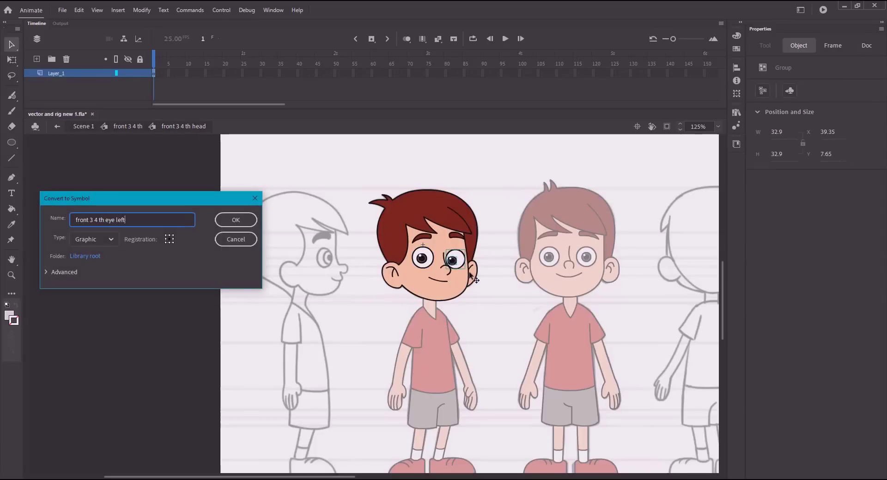
key(Return)
Inside the left eye symbol, convert the pupil into a graphic symbol named "front 3 4 th pupil left"
double_click(452, 260)
click(452, 260)
key(F8)
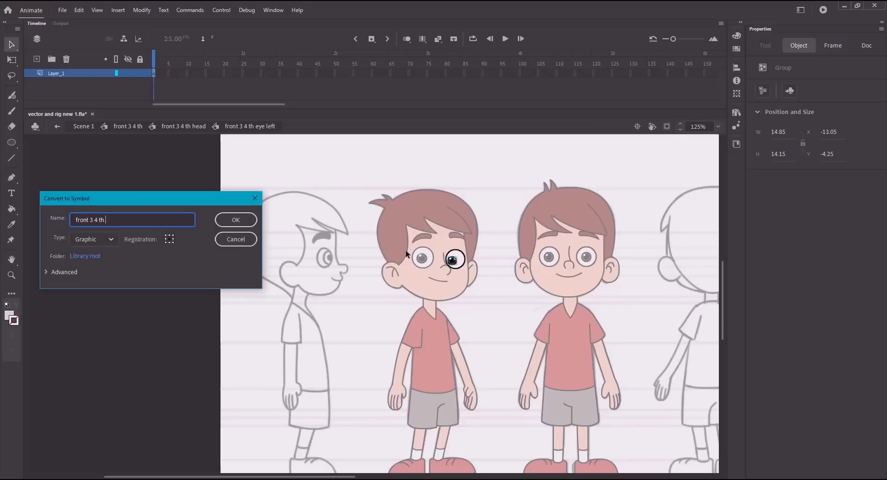
text(pupil left)
key(Return)
Distribute the left eye's parts to separate layers and go back to the head symbol
right_click(457, 261)
click(510, 402)
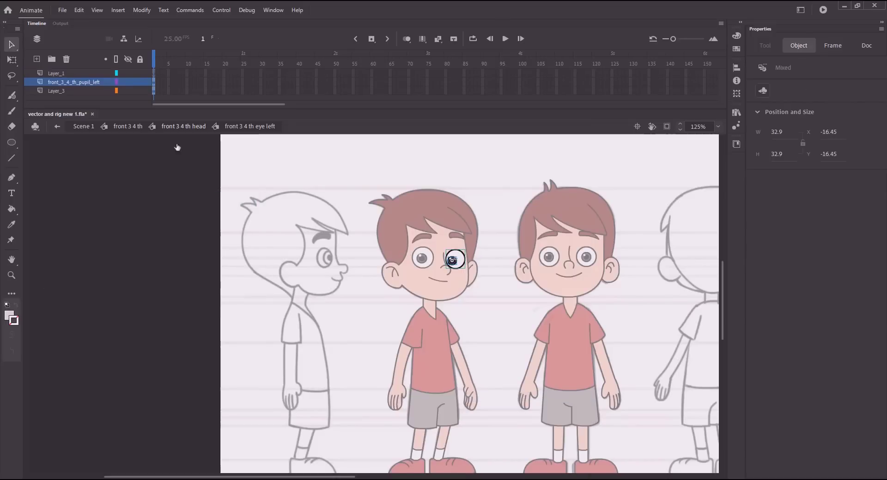
click(128, 126)
double_click(455, 260)
click(455, 261)
click(364, 220)
click(474, 273)
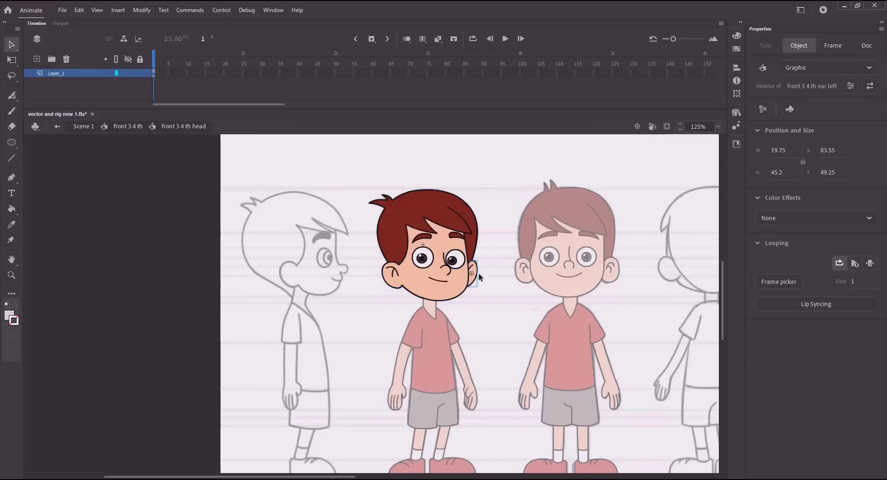
click(479, 274)
Convert the mouth group into a graphic symbol named "front 3 4 th mouth"
click(440, 283)
key(F8)
text(front 3 4 th)
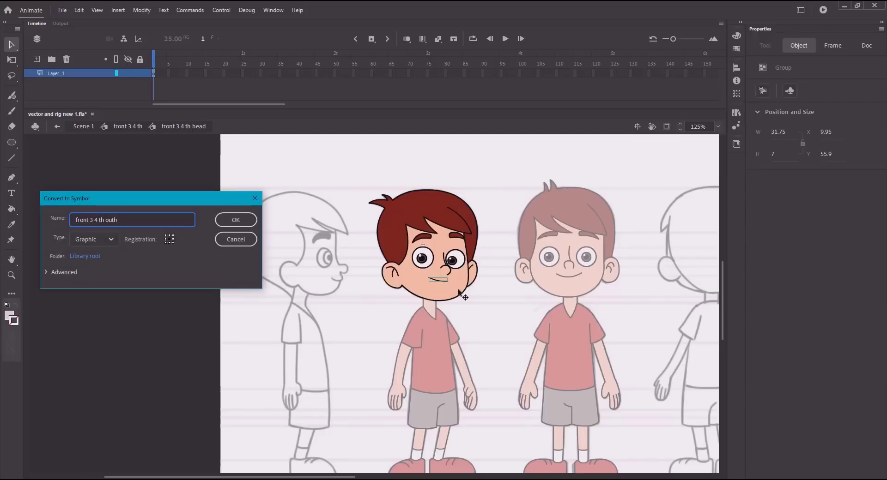
text(mouth)
key(Return)
Convert the nose group into a graphic symbol named "front 3 4 th nose"
click(446, 268)
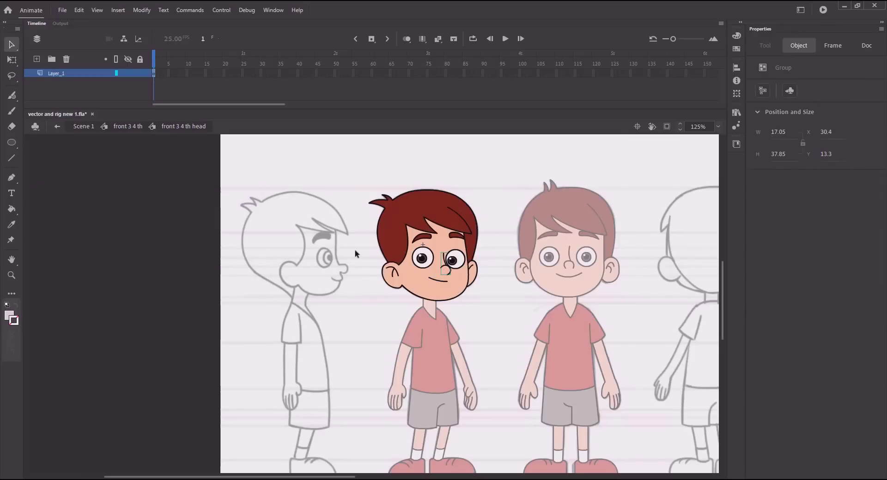
key(F8)
text(front 3 4 th)
text(nose)
key(Return)
Convert the right eyebrow into a graphic symbol named "front 3 4 th eyebrow right"
click(421, 238)
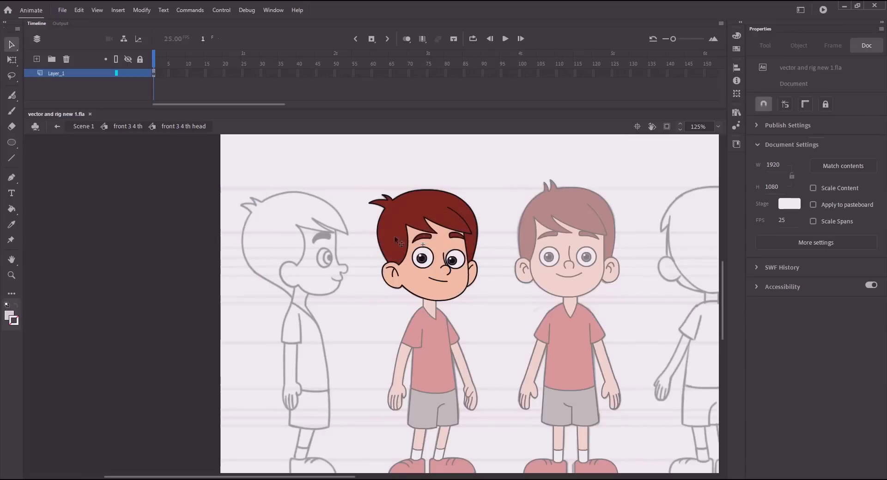
key(F8)
text(front 3 4 th)
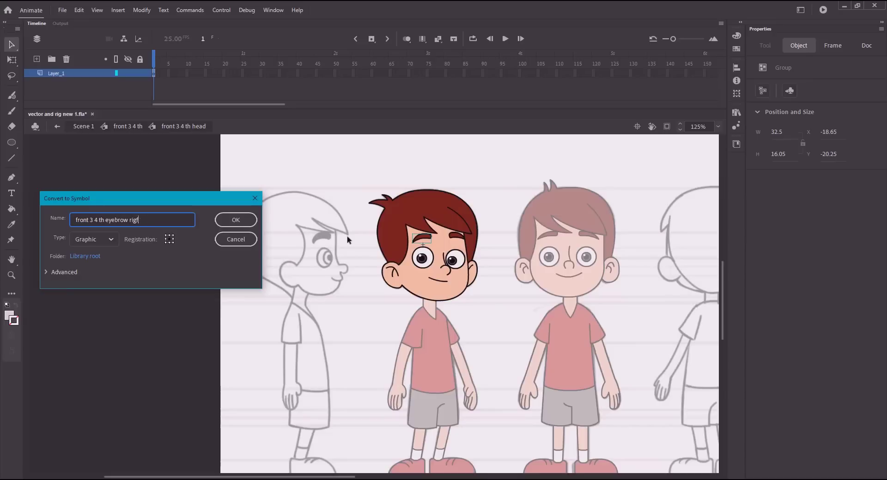
text(eyebrow righ)
key(Return)
Convert the left eyebrow into a graphic symbol named "front 3 4 th eyebrow left"
click(456, 236)
key(F8)
text(front 3 4 th)
text(eyebrow left)
key(Return)
click(329, 231)
Convert the back hair group into a graphic symbol named "front 3 4 th hair back"
drag(329, 265, 333, 226)
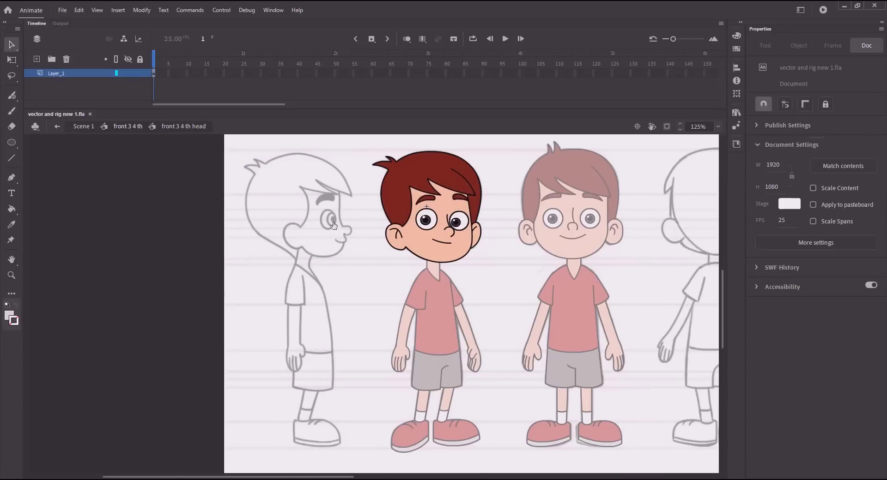
click(376, 164)
key(F8)
text(front 3 4 th)
text(ha)
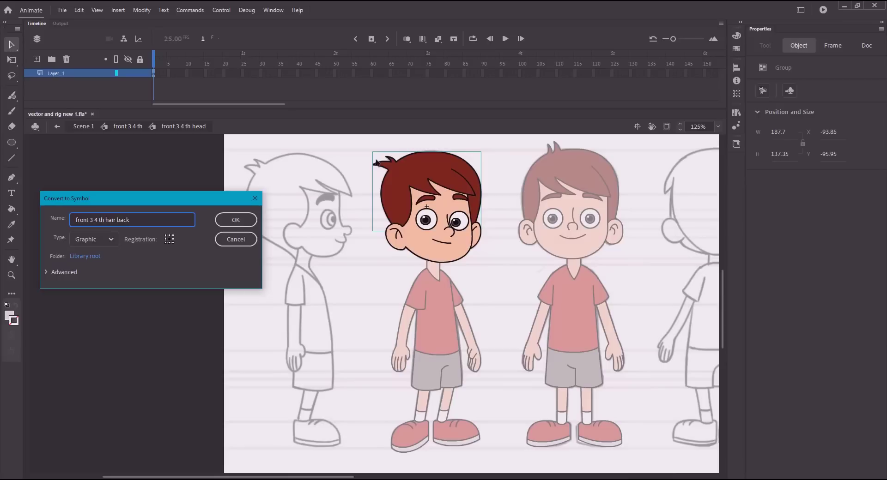
key(Return)
Convert the front hair into its own graphic symbol with the "front 3 4 th" name prefix and save the document
click(416, 179)
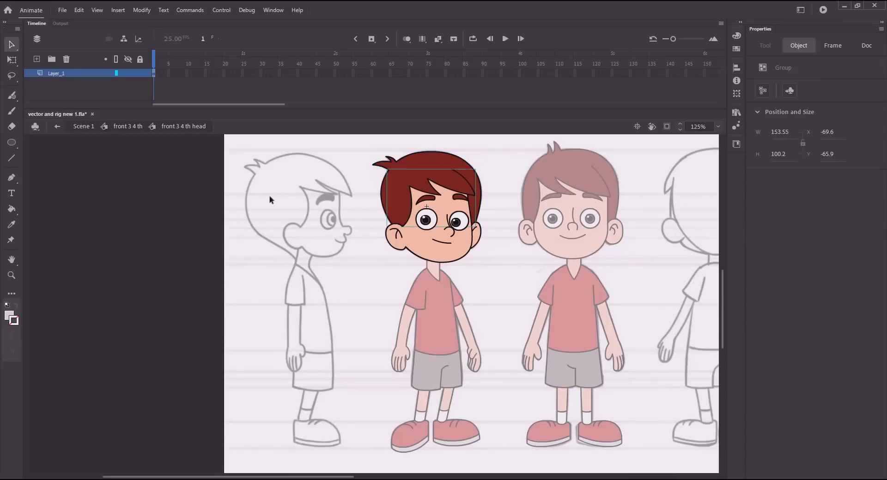
key(F8)
text(front 3 4 th)
key(Return)
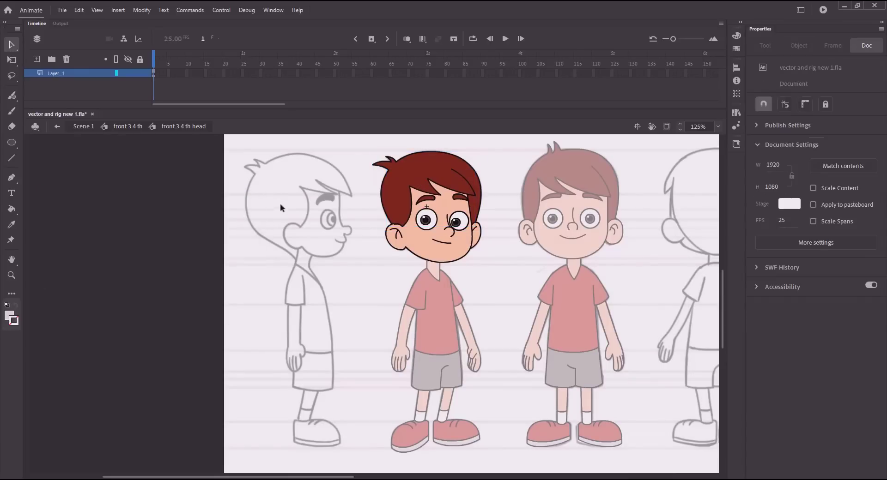
click(326, 226)
key(ctrl+s)
Return to the character symbol and convert the neck into a graphic symbol named "front 3 4 th neck"
click(129, 127)
drag(344, 245, 337, 192)
click(340, 197)
click(428, 229)
click(426, 215)
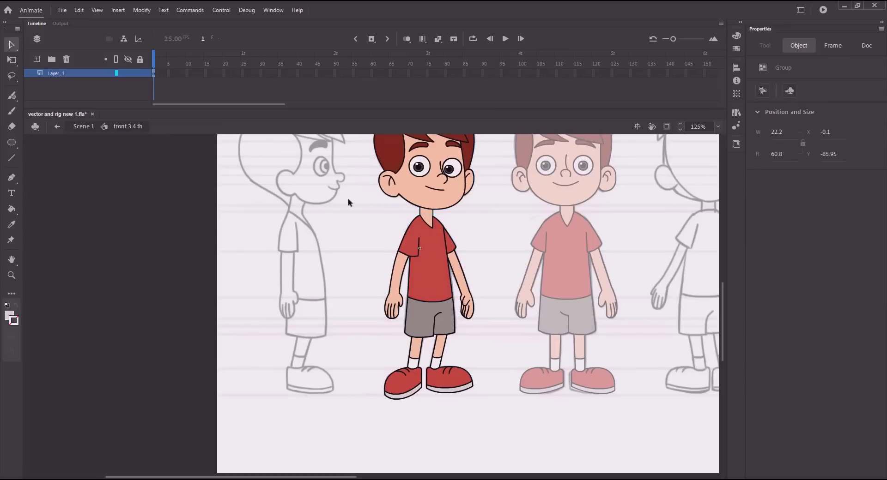
key(F8)
text(front 3 4 th)
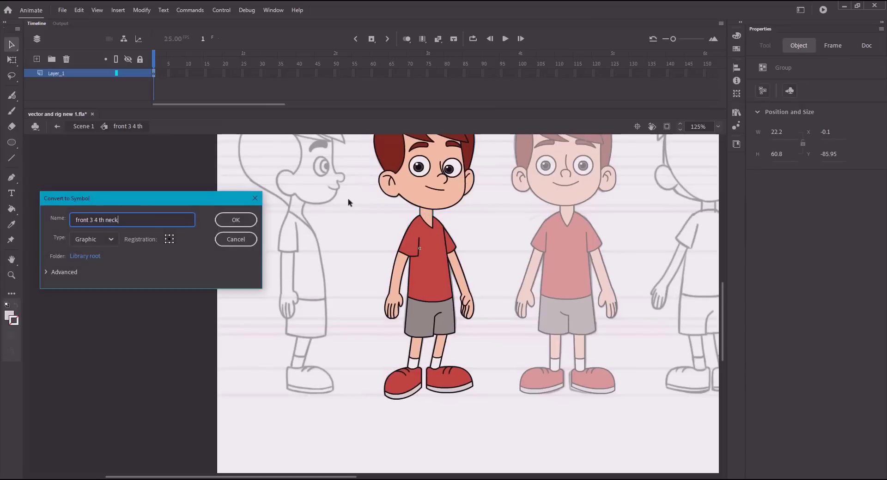
key(Return)
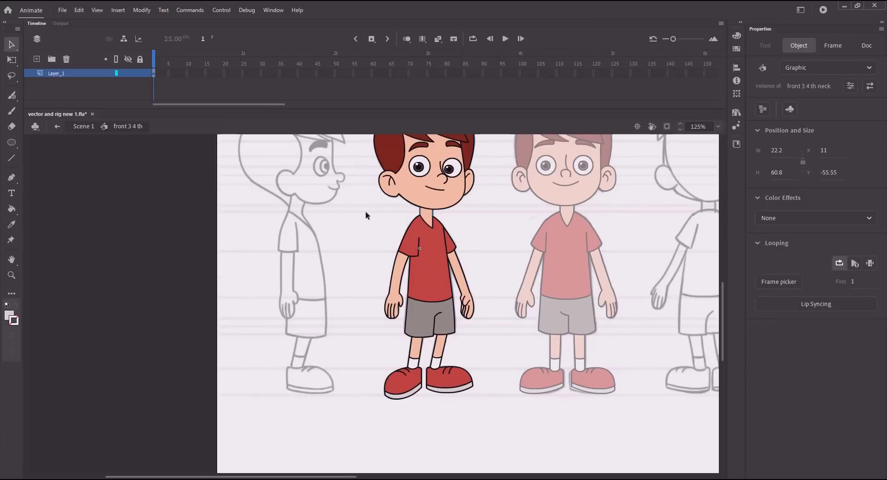
Convert the shirt body into a graphic symbol named "front 3 4 th torso"
click(402, 241)
key(F8)
text(front 3 4 th)
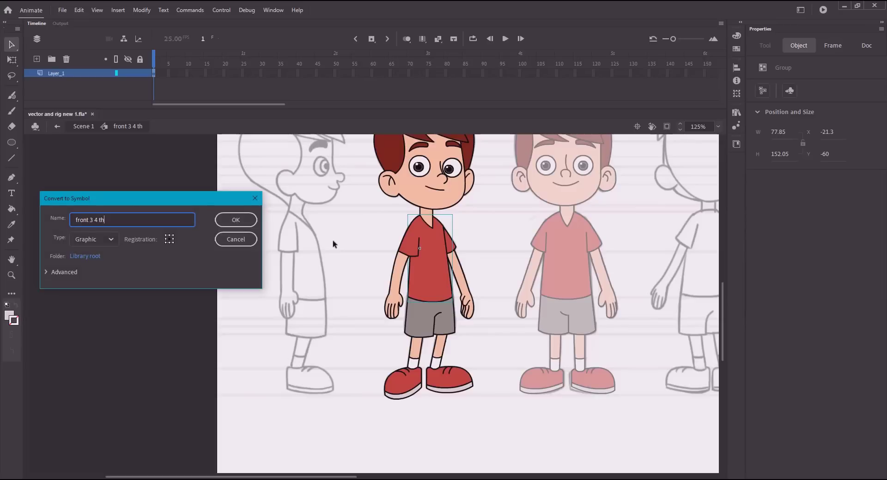
text(torso)
key(Return)
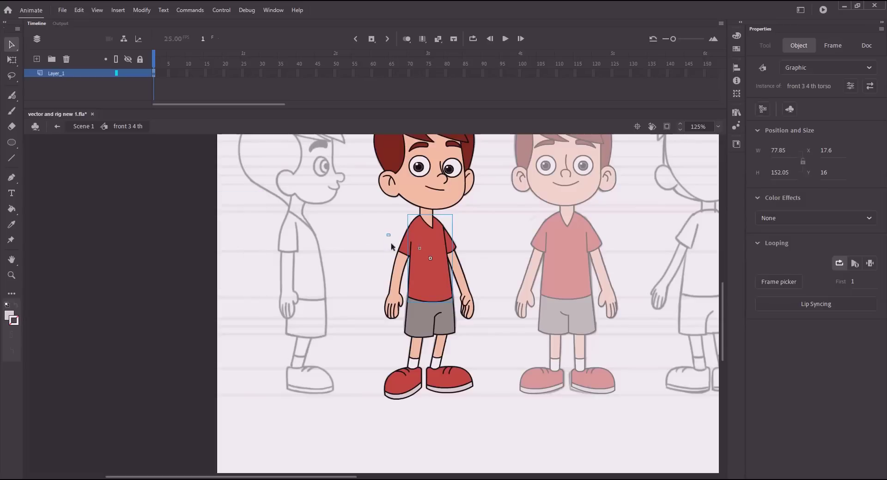
Convert the right sleeve, forearm and hand together into a graphic symbol named "front 3 4 th hand right"
drag(391, 243, 367, 305)
shift+click(393, 304)
key(ctrl+z)
key(F8)
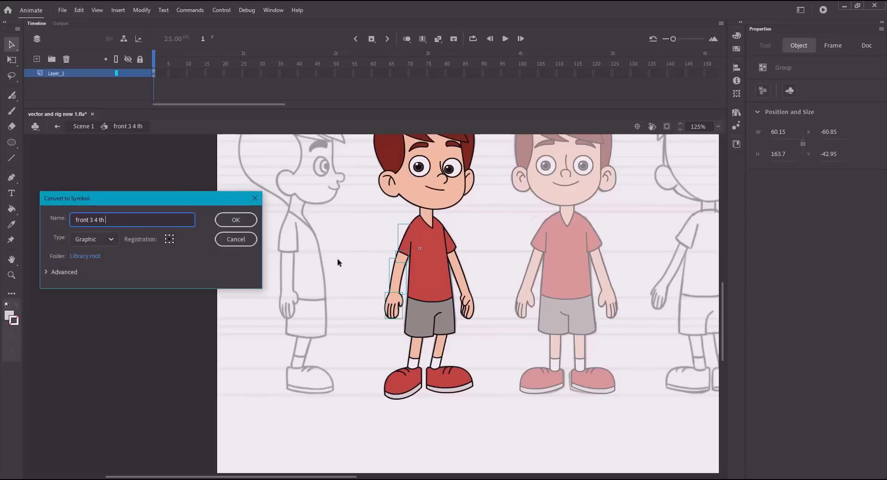
text(hand righ)
key(Return)
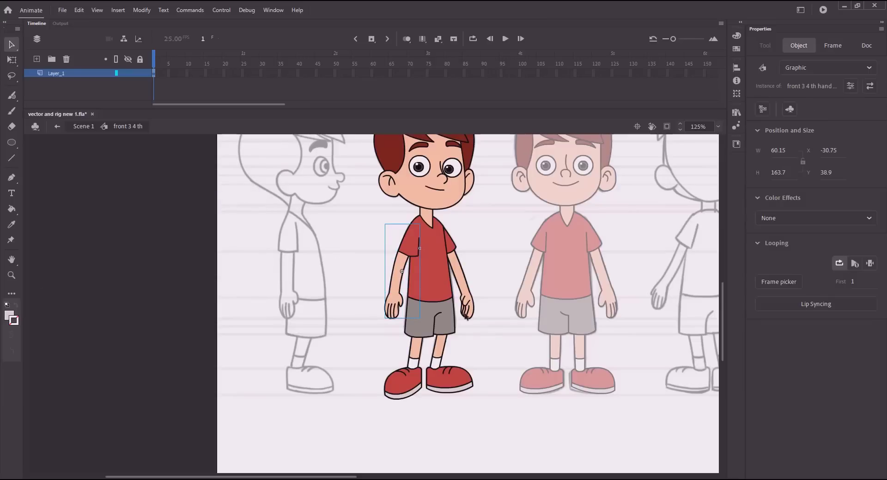
Convert the left sleeve, forearm and hand together into a graphic symbol named "front 3 4 th hand left"
drag(491, 330, 462, 253)
shift+click(451, 243)
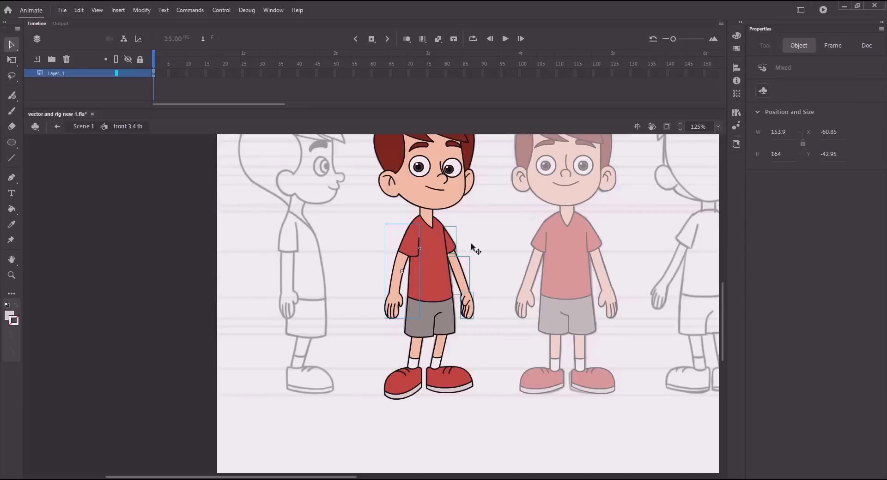
shift+click(411, 244)
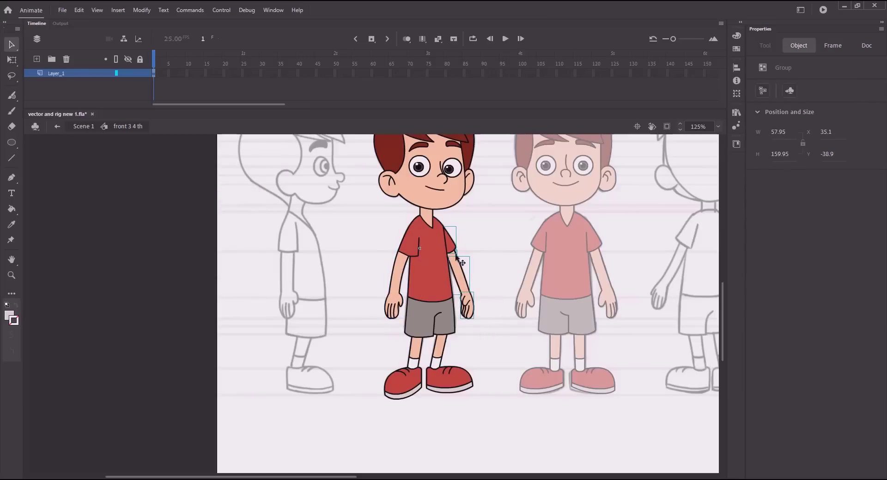
key(F8)
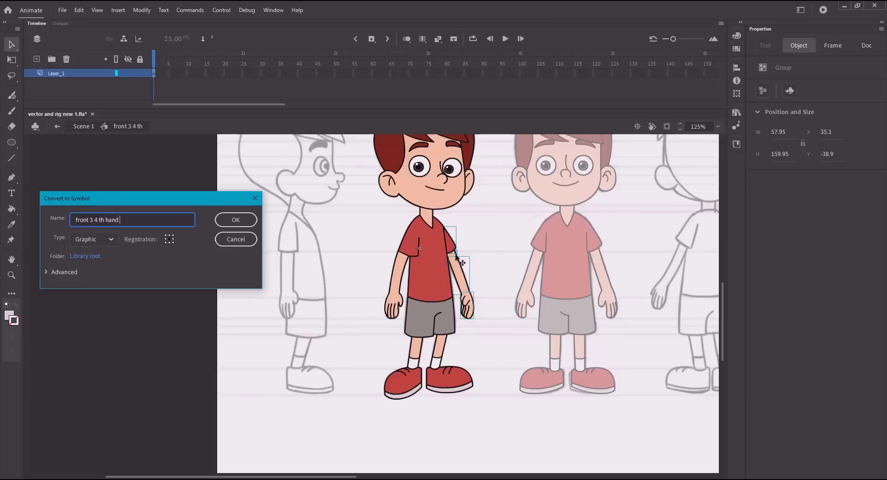
key(Return)
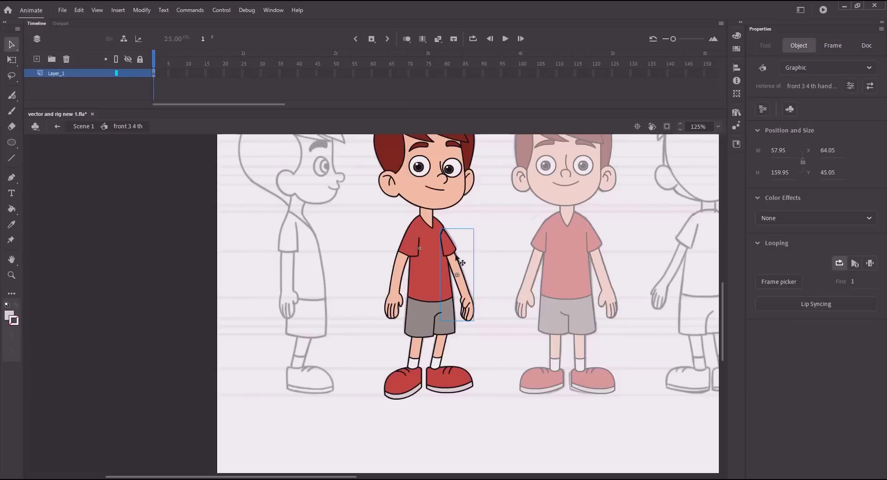
drag(455, 255, 492, 258)
key(ctrl+z)
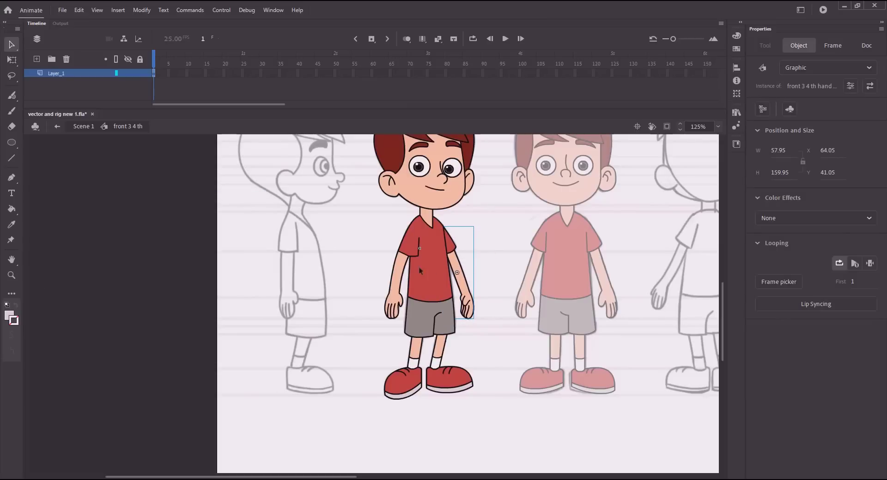
Inside the right hand symbol, convert the sleeve and upper arm into a graphic symbol named "front 3 4 th arm right"
double_click(399, 265)
drag(389, 236, 413, 254)
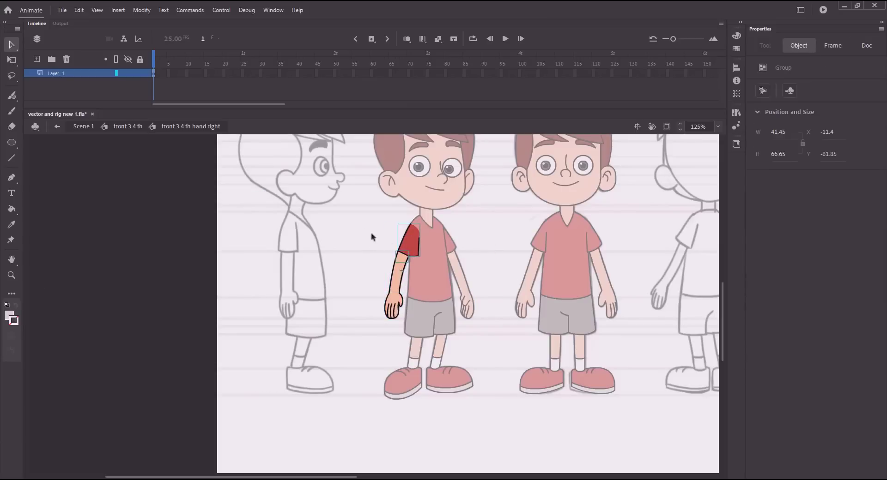
key(F8)
text(front 3 4 th)
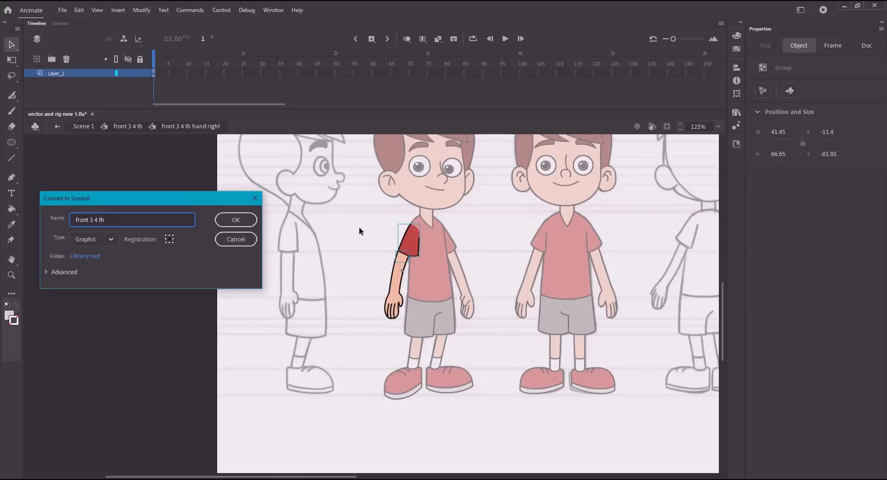
key(Return)
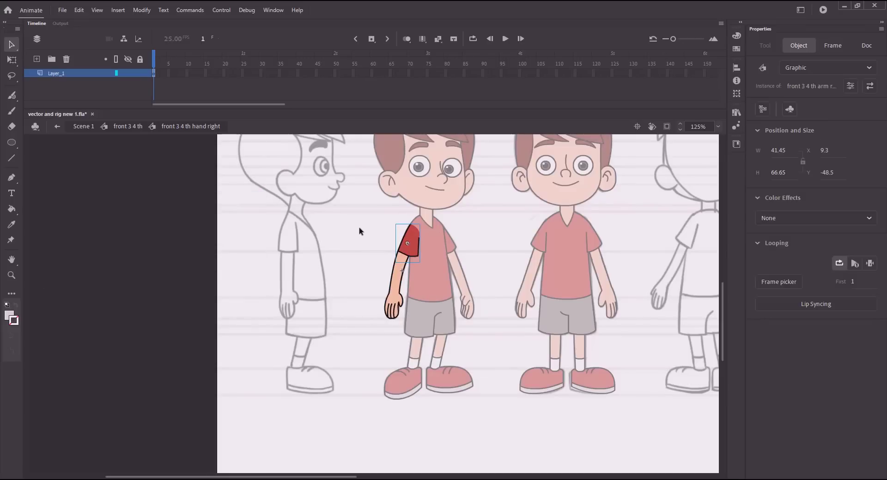
Distribute the sleeve and upper arm pieces inside the right arm symbol to separate layers and return to the right hand symbol
double_click(405, 248)
right_click(417, 252)
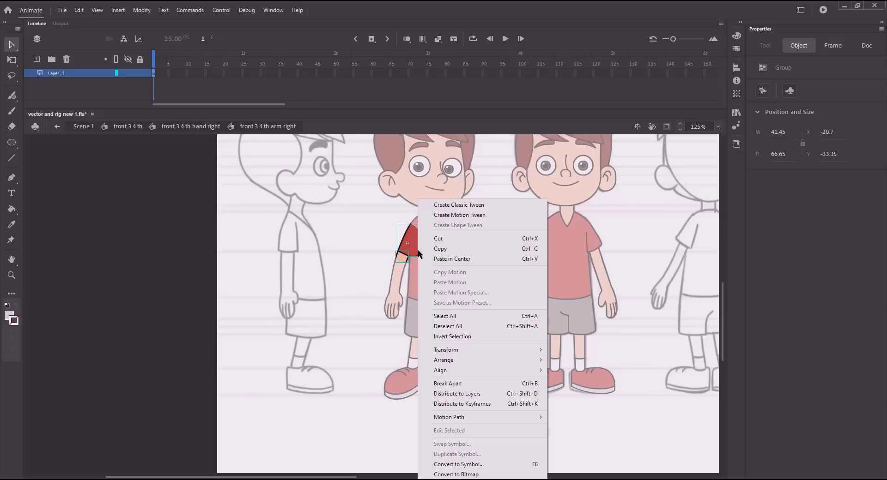
click(428, 390)
double_click(227, 167)
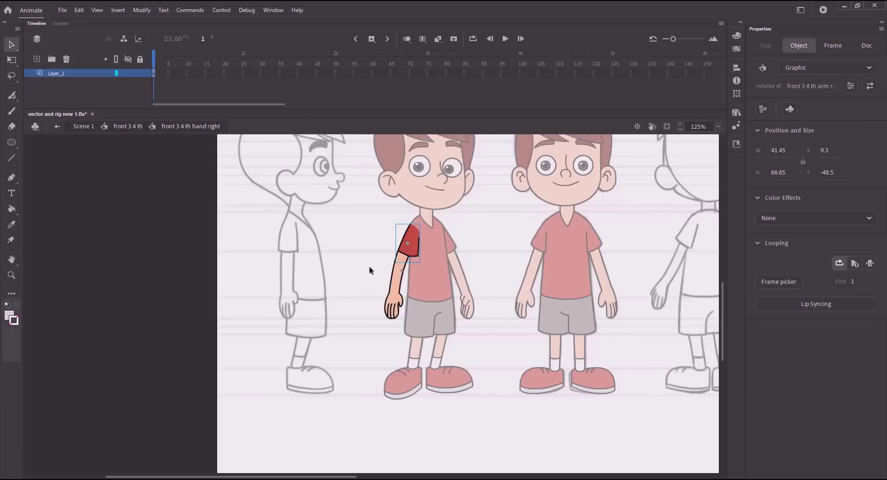
click(395, 281)
key(ctrl+z)
key(ctrl+z)
key(ctrl+z)
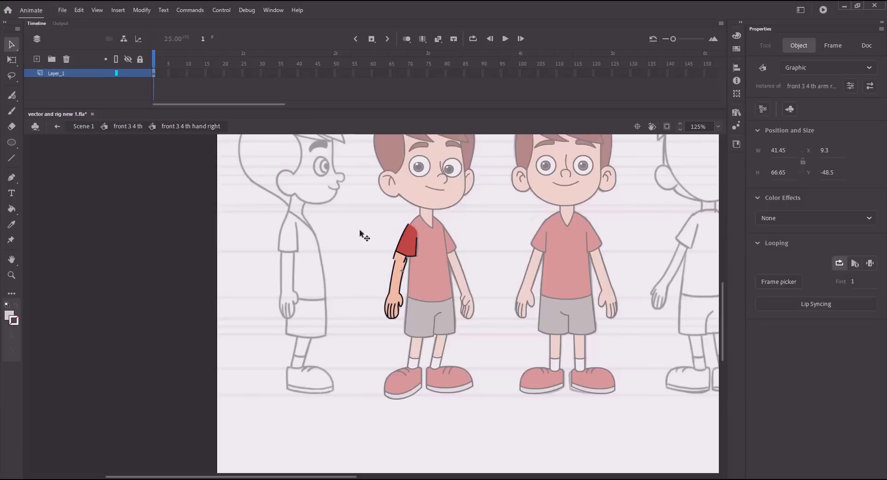
Convert the right forearm into its own graphic symbol with a name starting "front 3 4 th forearm"
click(397, 276)
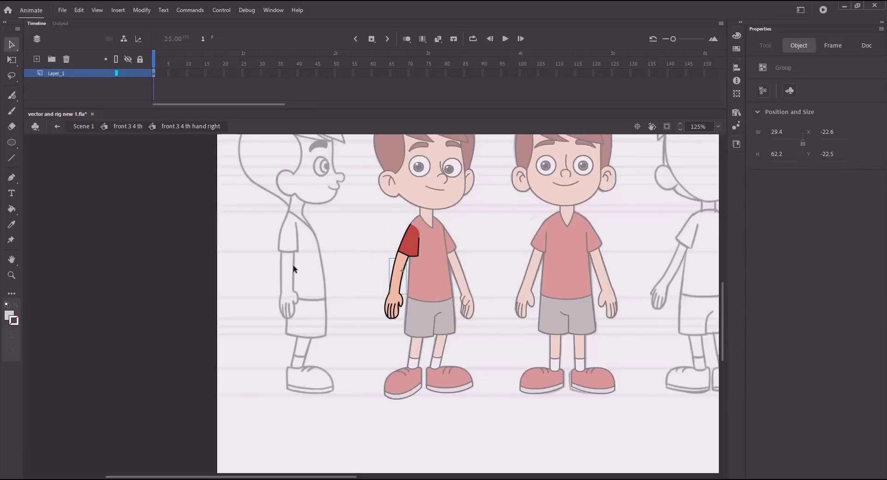
key(F8)
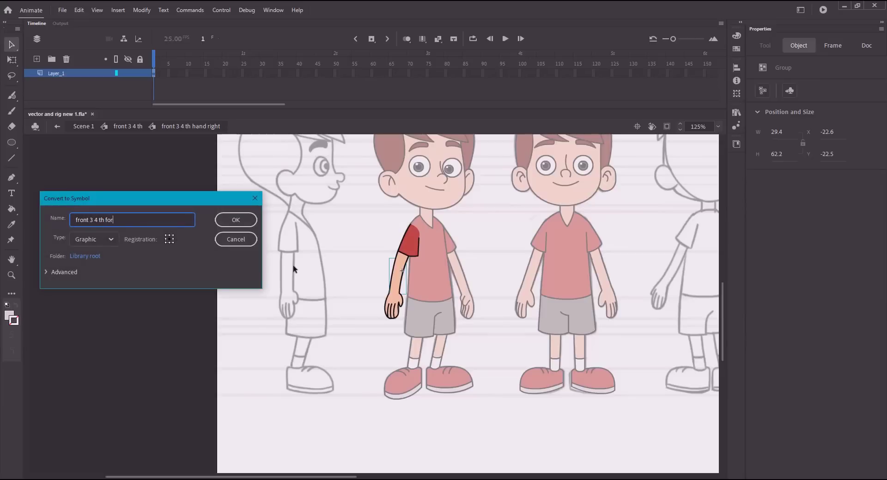
key(Return)
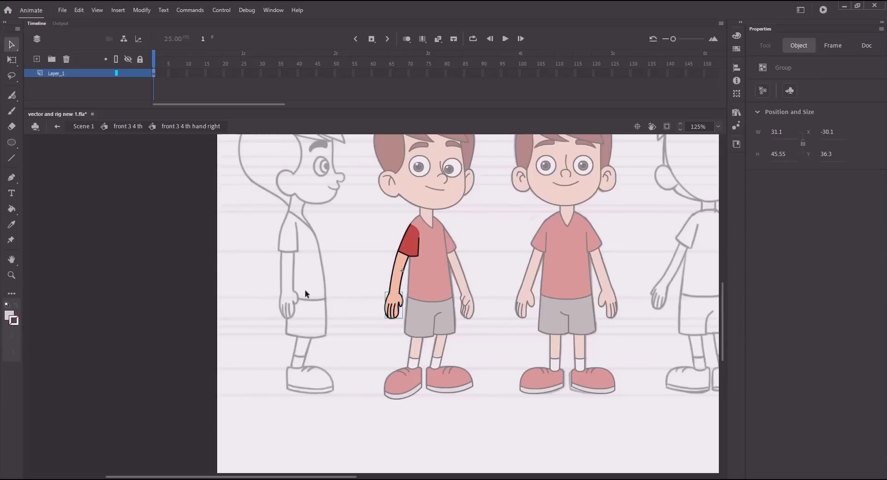
Convert the right palm into a graphic symbol named "front 3 4 th palm right" and save the document
key(F8)
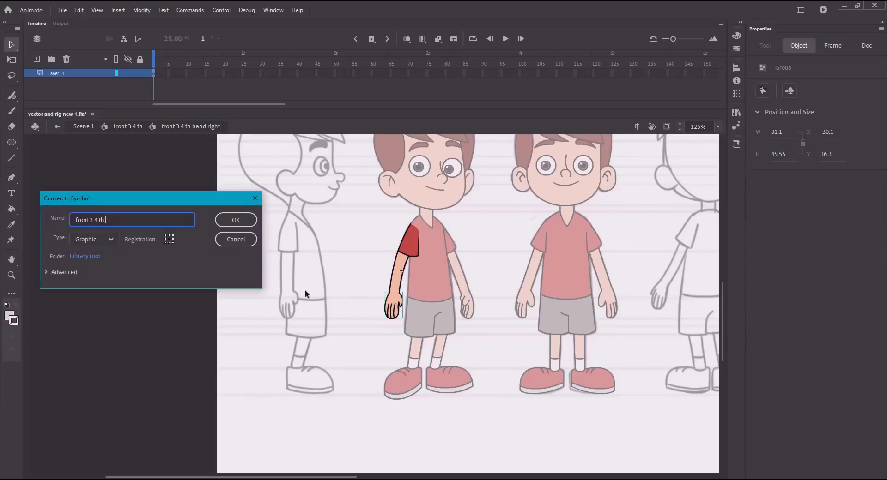
key(Return)
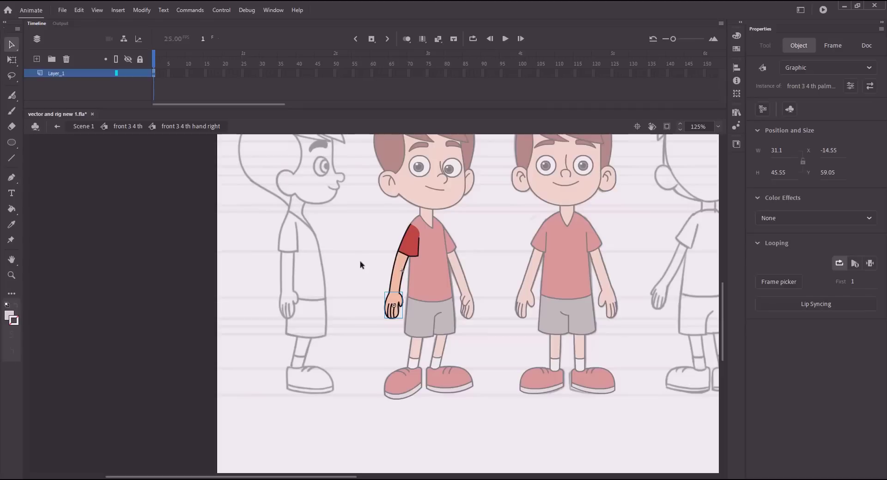
click(360, 277)
key(ctrl+s)
Convert the small joint piece at the right wrist into a graphic symbol named "front 3 4 th wrist right"
drag(376, 290, 405, 300)
shift+click(398, 279)
shift+click(395, 307)
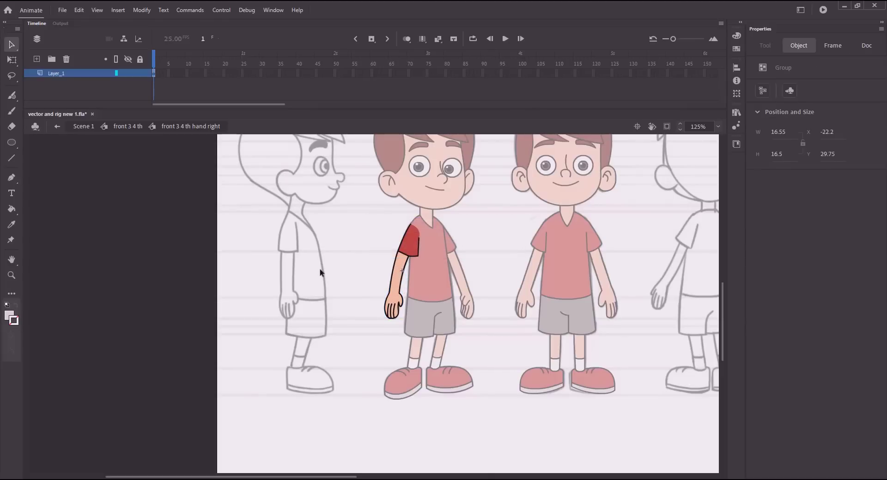
key(F8)
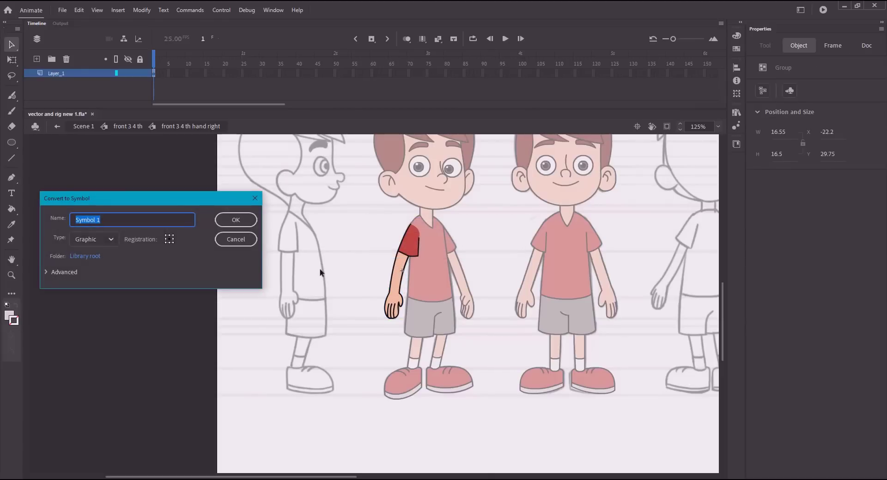
text(front 3 4 th)
key(Return)
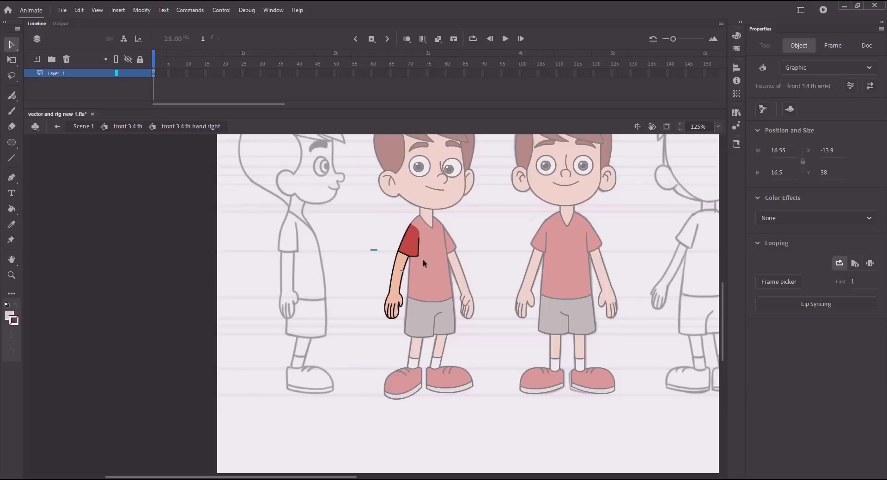
Convert the round joint piece at the right elbow into a graphic symbol with a name starting "front 3 4 th elbow"
click(413, 246)
click(400, 260)
key(F8)
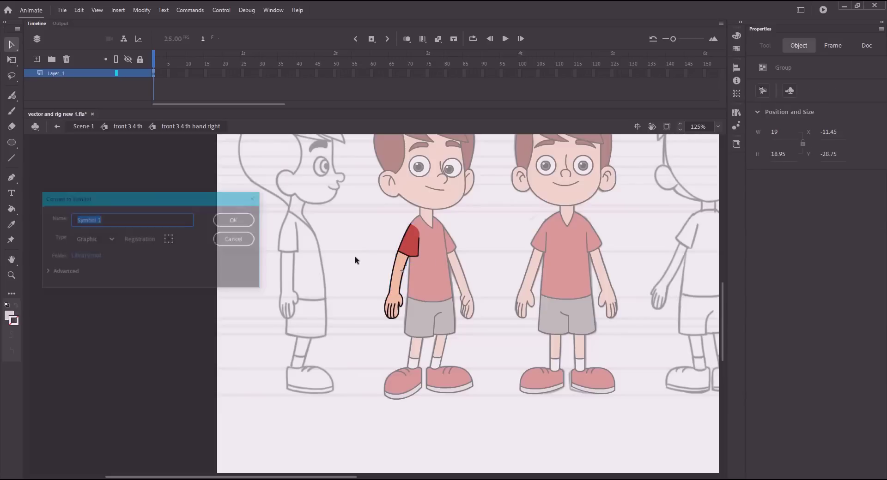
text(front 3 4 th)
text(el)
key(Return)
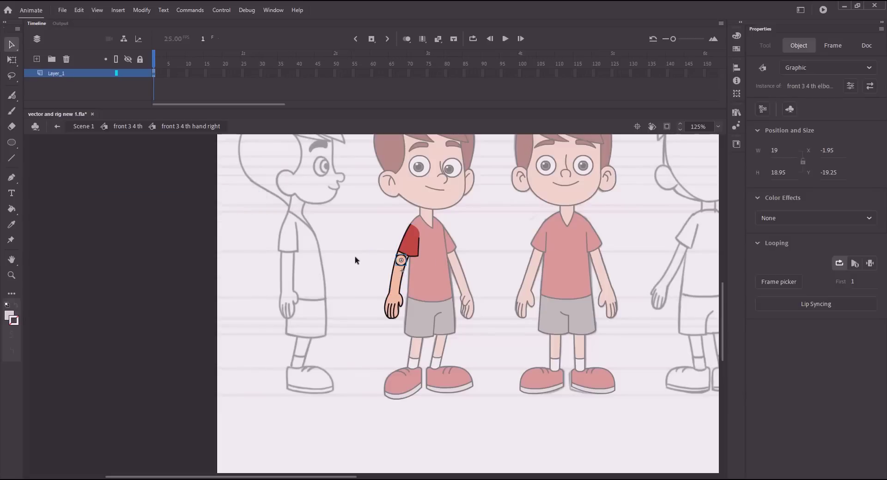
Distribute all the right arm's part symbols to separate layers and delete the emptied Layer_1
key(ctrl+a)
right_click(407, 245)
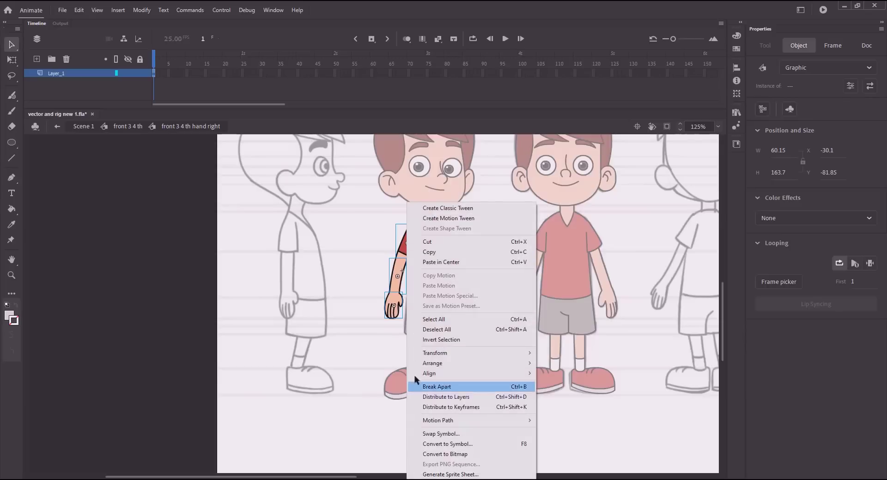
click(415, 395)
click(72, 73)
click(68, 60)
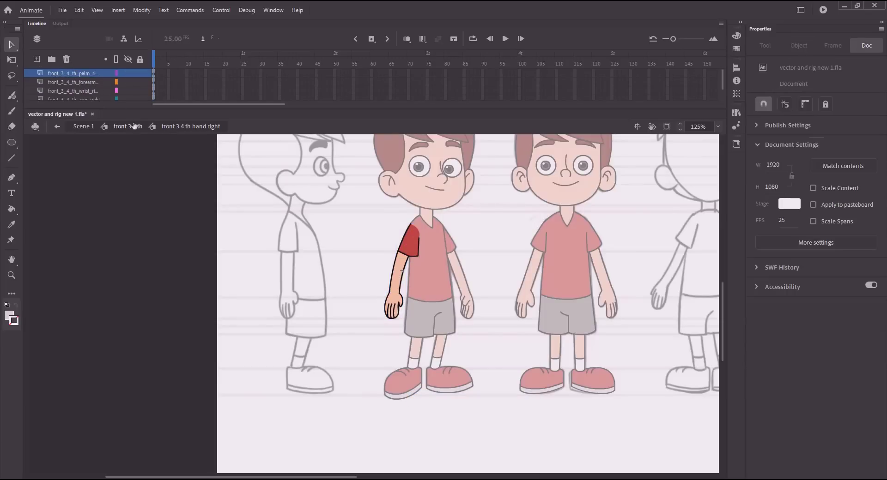
Open the left hand symbol from the character symbol and convert its sleeve and upper arm into a graphic symbol named "front 3 4 th arm left"
click(133, 126)
click(314, 210)
double_click(461, 278)
drag(433, 234, 405, 230)
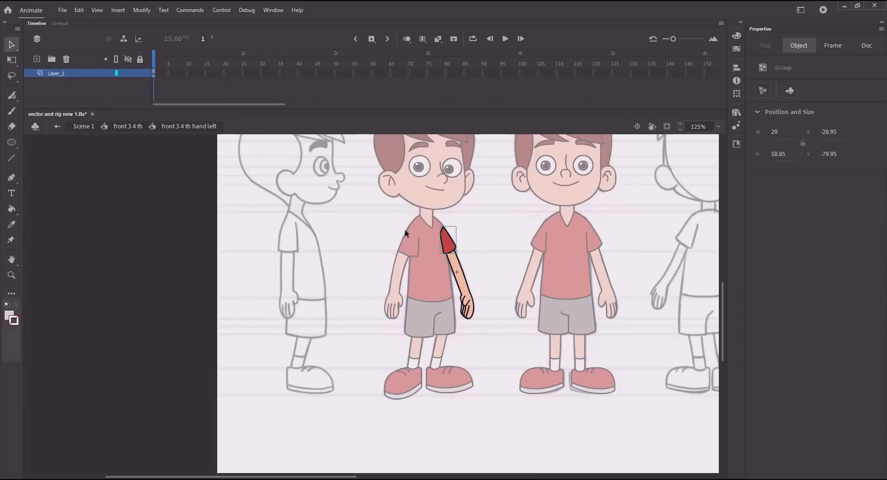
key(F8)
text(front 3 4 th)
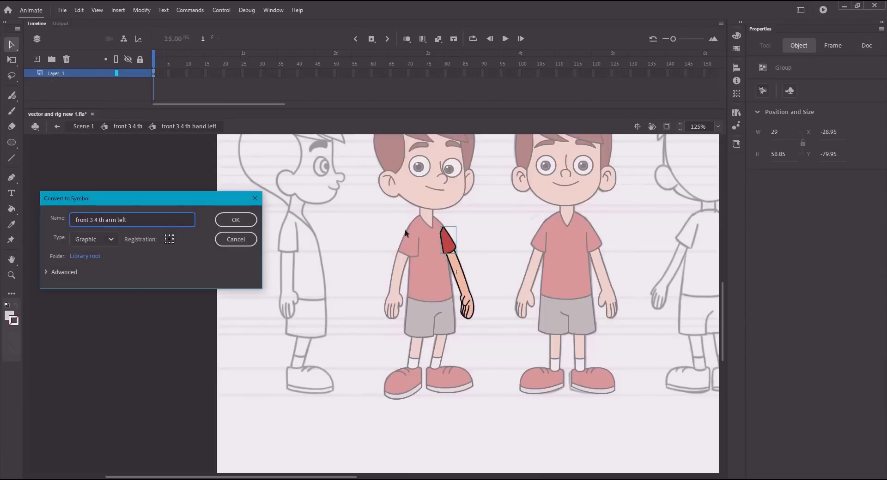
key(Return)
Convert the left forearm into its own graphic symbol named "front 3 4 th fore left"
click(459, 274)
key(F8)
text(front 3 4 th)
text(fore left)
key(Return)
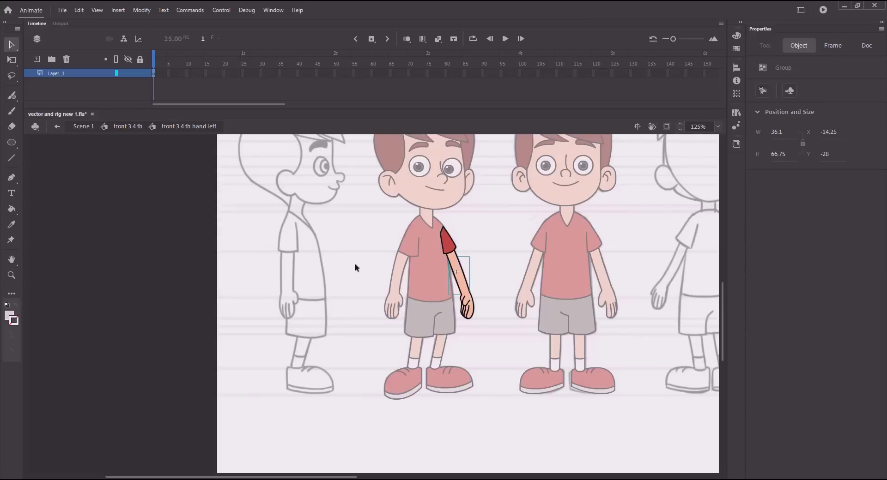
Convert the left palm into its own graphic symbol named "front 3 4 th palm left"
click(467, 306)
key(F8)
text(front 3 4 th)
text(palm left)
key(Return)
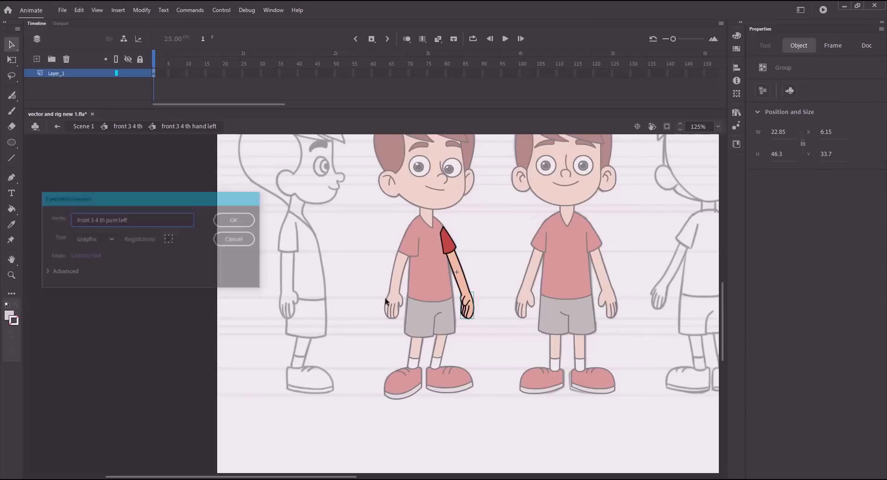
Convert the small joint piece at the left wrist into a graphic symbol named "front 3 4 th wrist left"
click(485, 290)
click(467, 306)
click(504, 309)
click(467, 304)
click(472, 309)
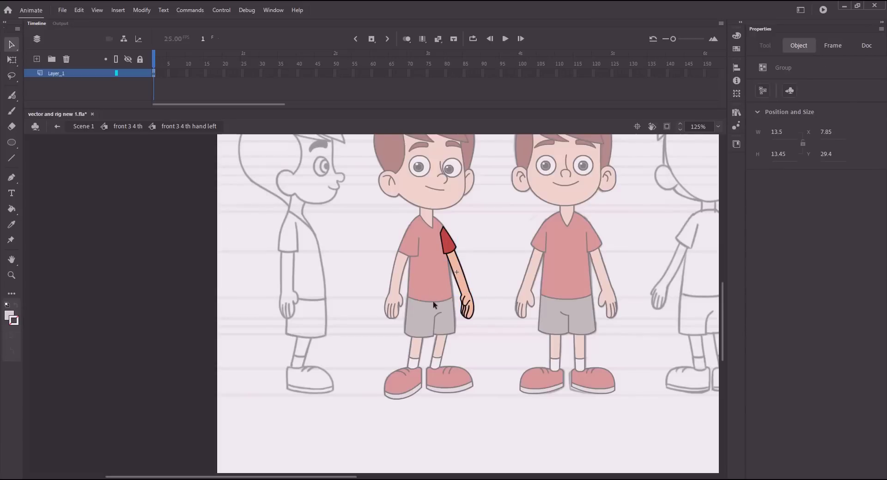
key(F8)
text(front 3 4 th)
text(wrist left)
key(Return)
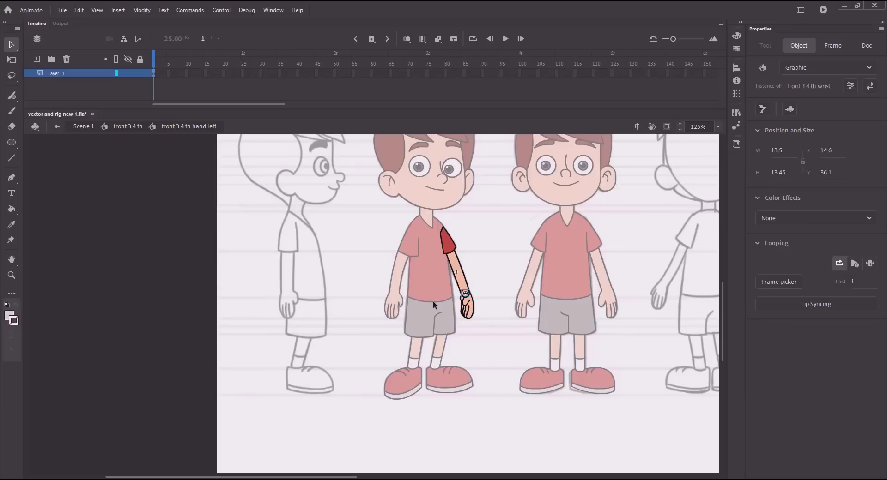
Convert the left elbow joint piece together with the wrist symbol into a graphic symbol with a name starting "front 3 4 th elbow"
shift+click(464, 278)
key(F8)
text(front 3 4 th)
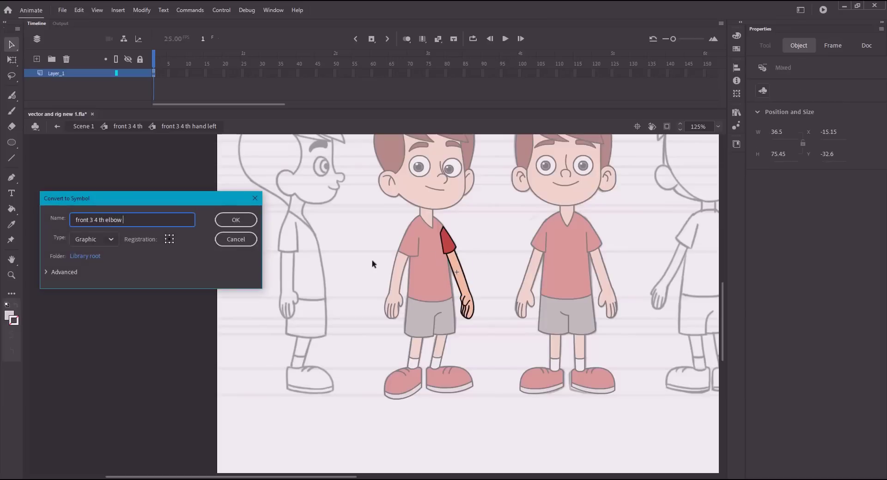
key(Return)
Distribute all the left arm's part symbols to separate layers, then return to the character symbol and save the document
key(ctrl+a)
right_click(457, 275)
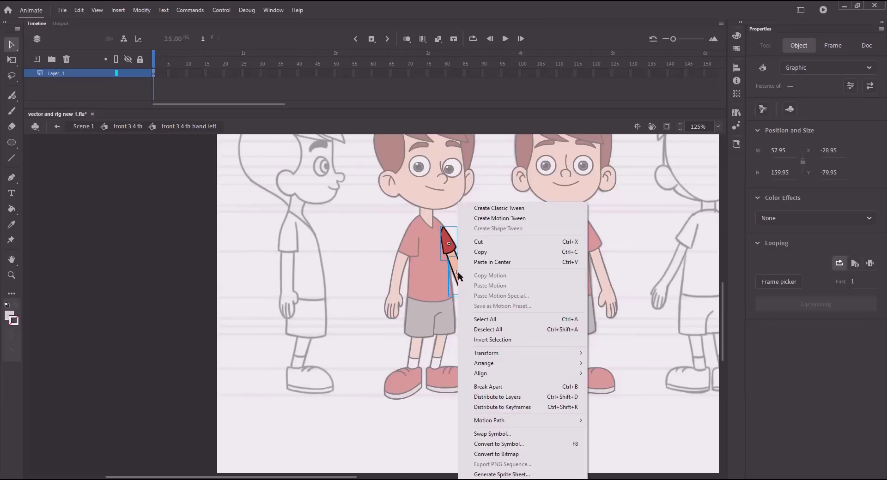
click(484, 395)
click(128, 126)
click(277, 247)
key(ctrl+s)
Convert the right shorts leg, lower leg and shoe together into a graphic symbol named "front 3 4 th leg right"
drag(358, 324, 360, 284)
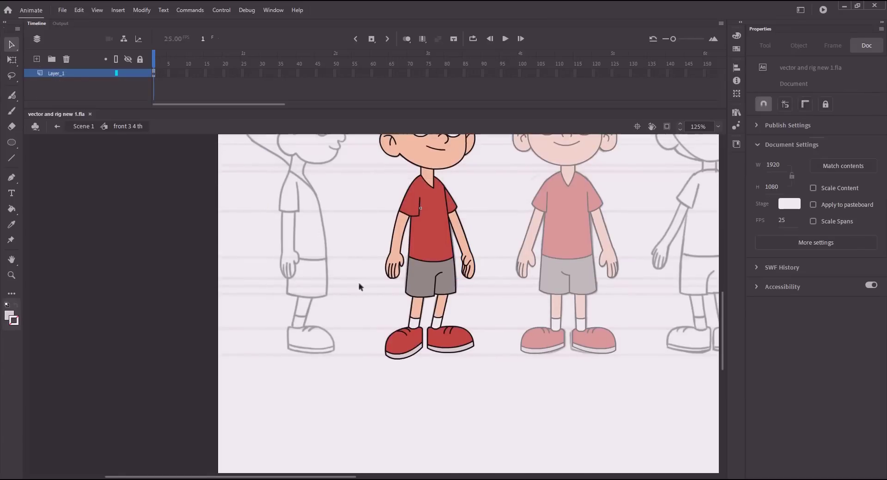
click(418, 281)
shift+click(411, 347)
shift+click(415, 314)
drag(415, 284, 326, 296)
key(ctrl+z)
key(F8)
text(front 3 4 th)
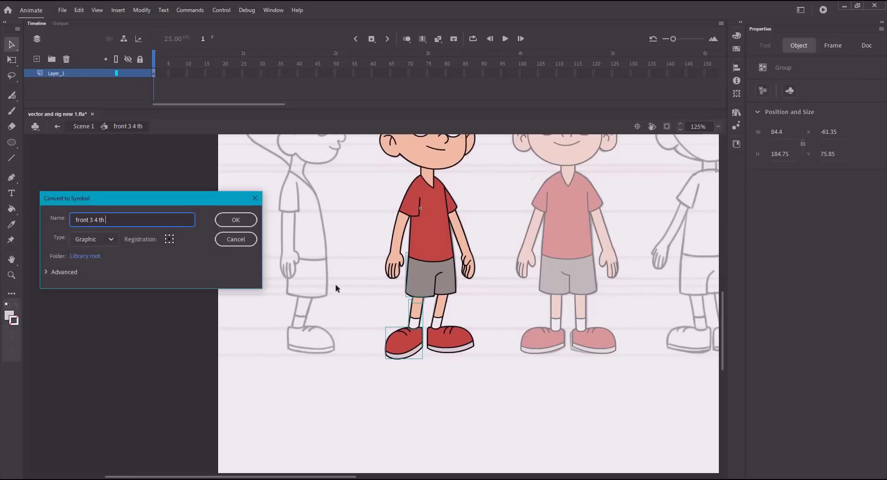
key(Return)
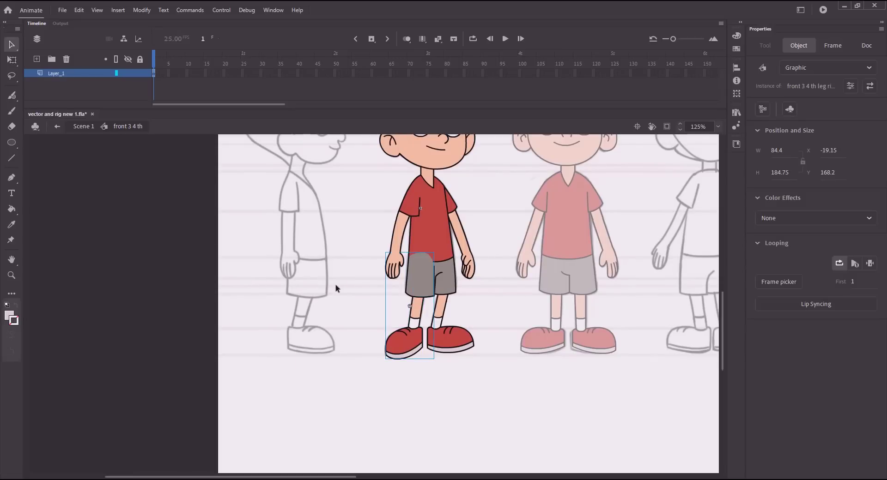
Convert the left shorts leg, lower leg and shoe together into a graphic symbol named "front 3 4 th leg left"
drag(464, 381, 442, 281)
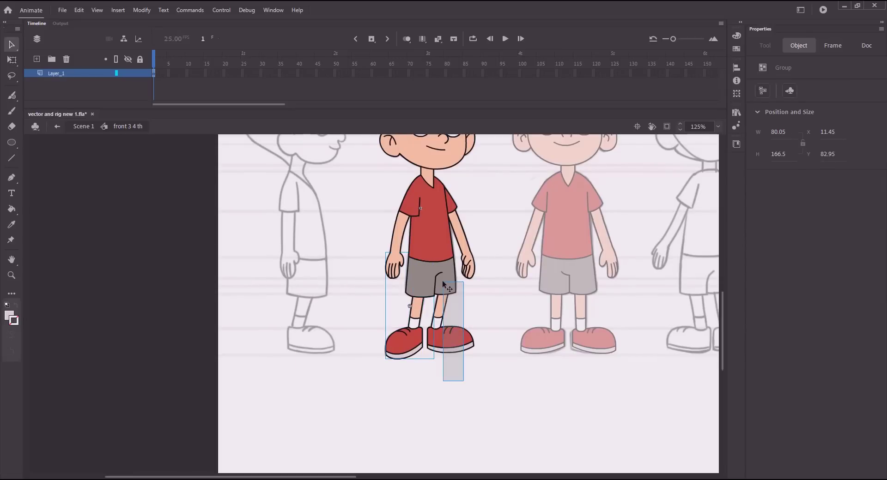
key(F8)
text(front 3 4 th)
text(leg left)
key(Return)
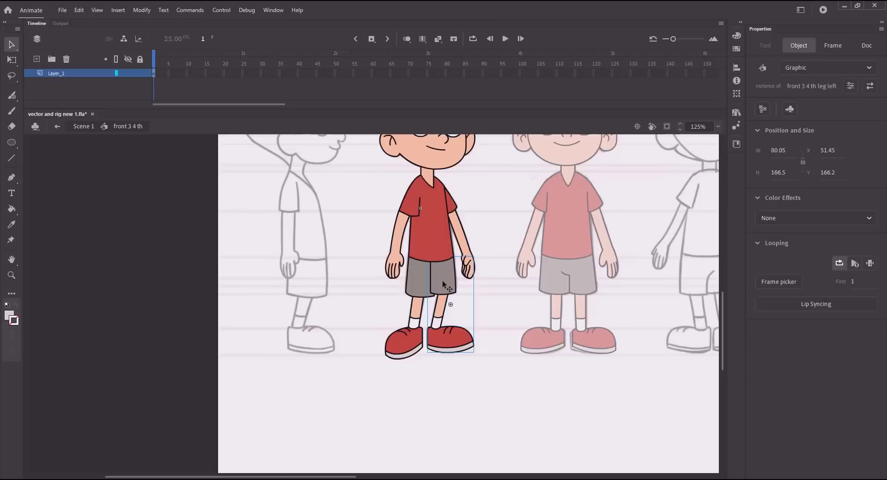
Cut the fly line on the shorts, paste it in place above the legs and convert it into a graphic symbol named "front 3 4 th zipper"
click(431, 283)
key(ctrl+x)
key(ctrl+shift+v)
key(F8)
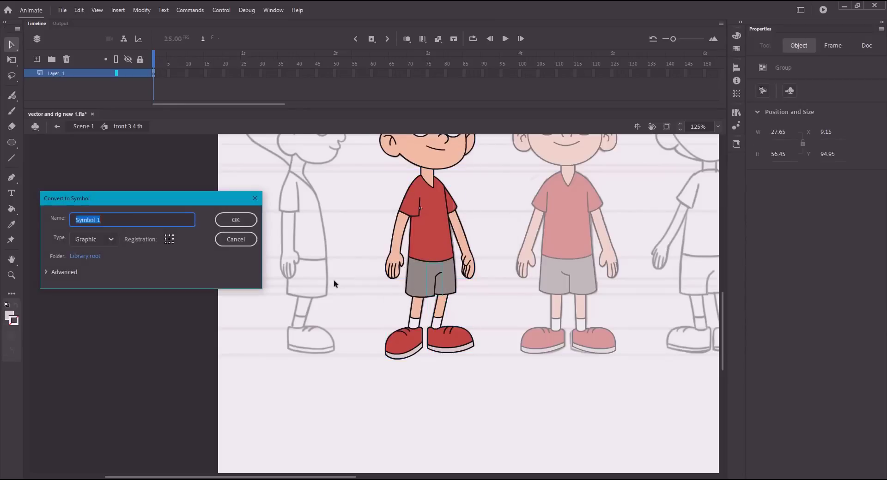
key(ctrl+v)
text(zipper)
key(Return)
Open the right leg symbol and convert its shorts piece into a graphic symbol with a name starting "front 3 4 th upper"
click(405, 346)
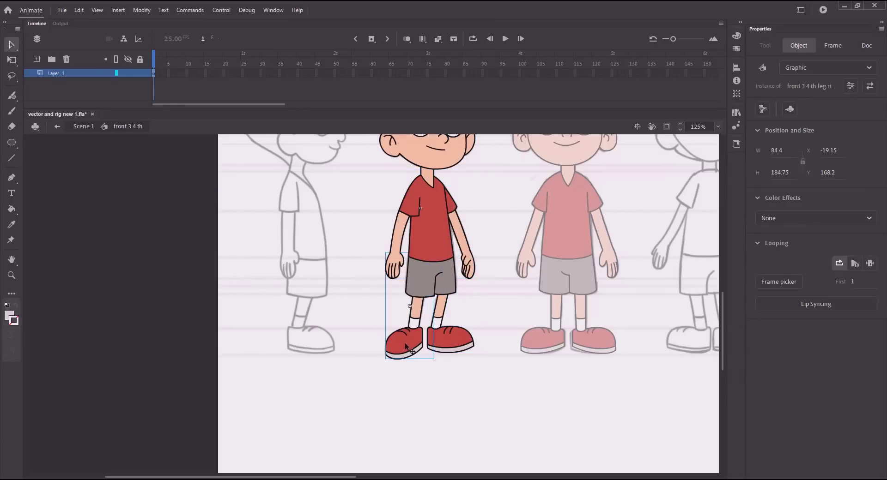
double_click(405, 336)
drag(411, 279, 341, 276)
key(ctrl+z)
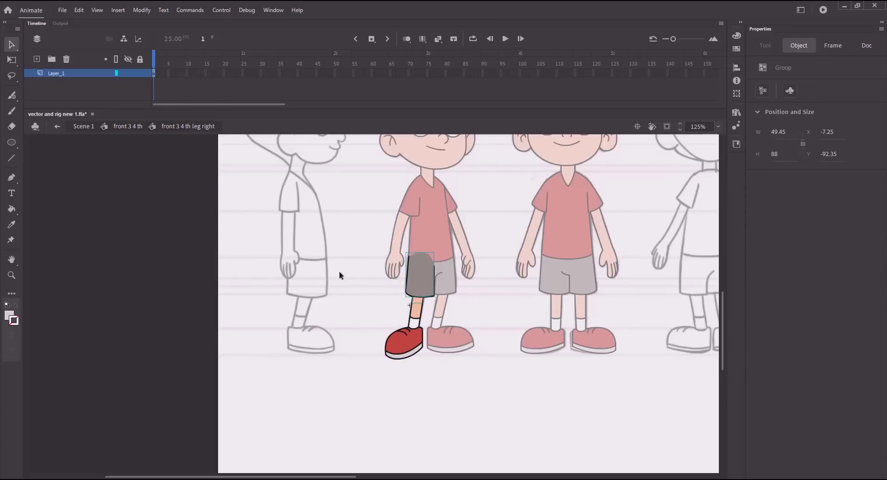
key(F8)
key(ctrl+v)
text(u)
key(Return)
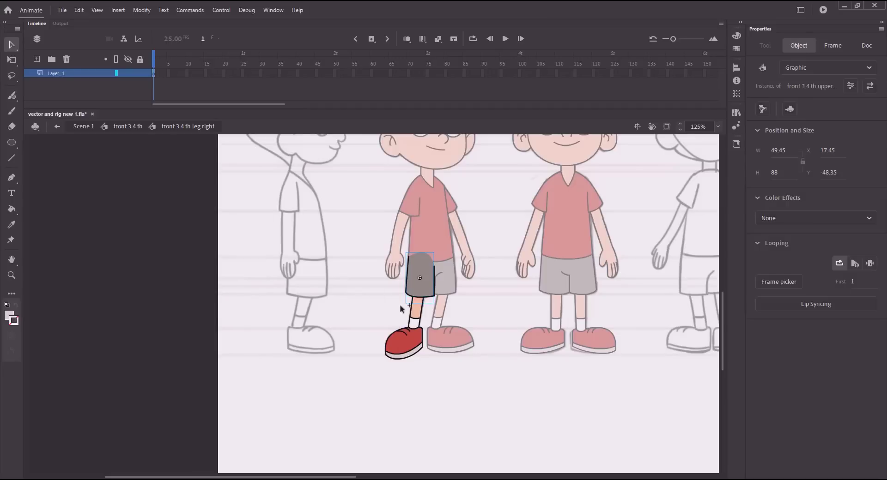
Convert the right lower leg and shoe into separate graphic symbols named "front 3 4 th lower leg right" and "front 3 4 th shoe right"
click(414, 311)
key(F8)
key(ctrl+v)
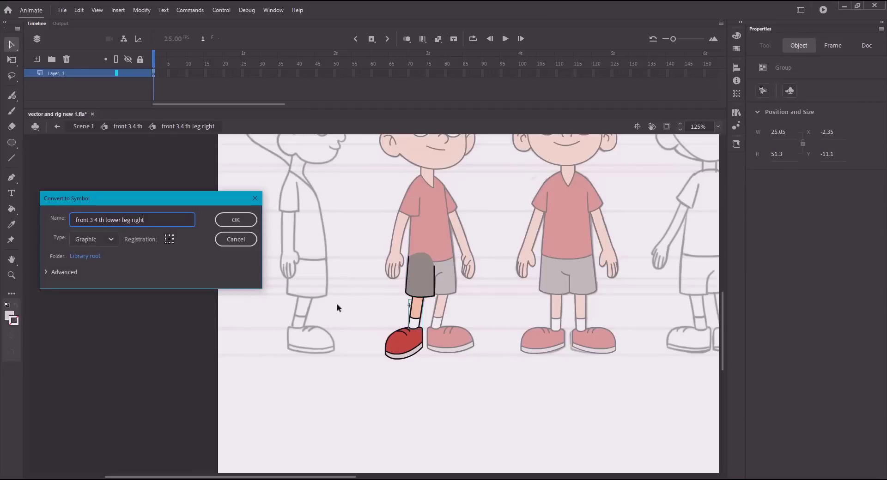
key(Return)
click(402, 344)
key(F8)
key(ctrl+v)
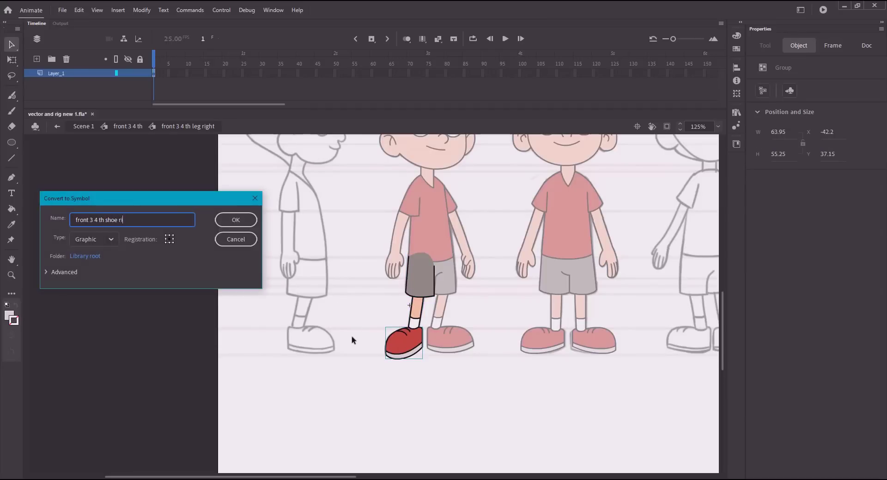
key(Return)
Convert the small joint piece at the right knee into a graphic symbol named "front 3 4 th knee right"
click(406, 306)
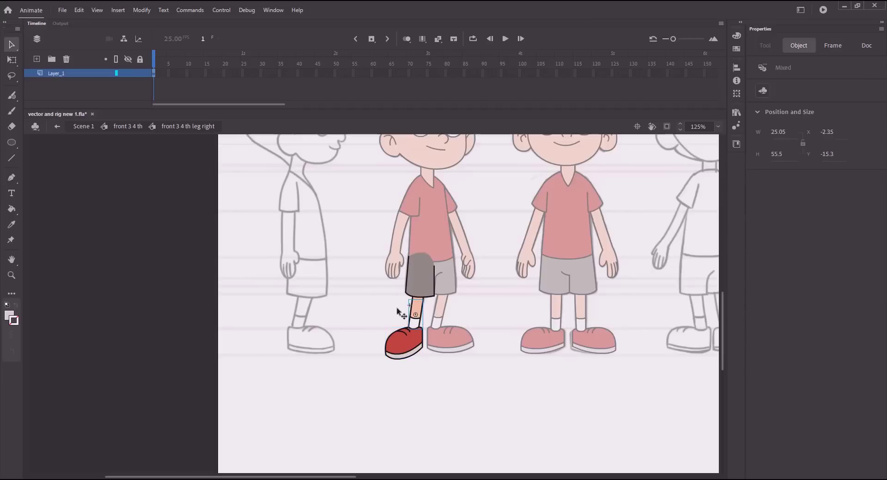
key(F8)
key(ctrl+v)
text(knee ri)
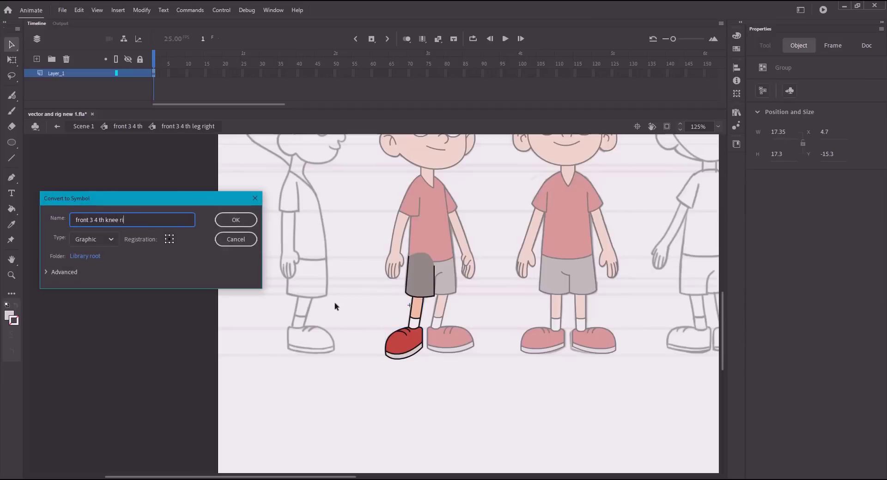
text(ght)
key(Return)
Distribute all the right leg's part symbols to separate layers, then return to the character symbol and save the document
key(ctrl+a)
right_click(417, 332)
click(424, 397)
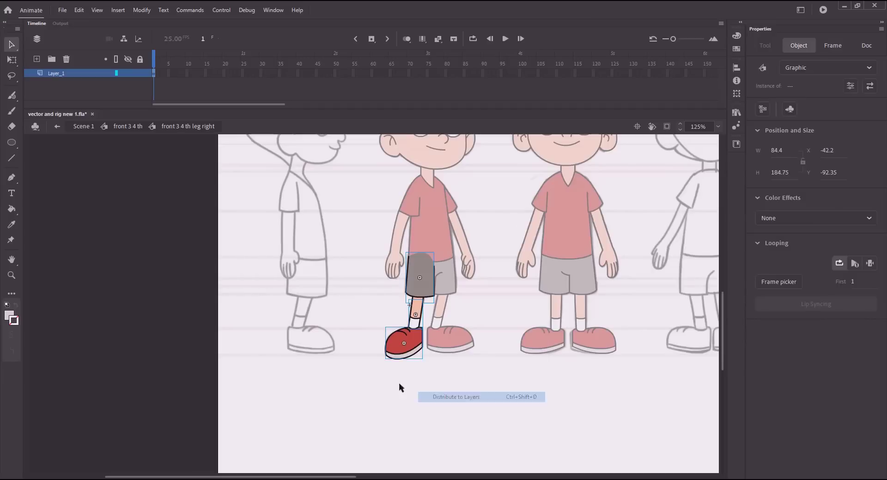
click(128, 126)
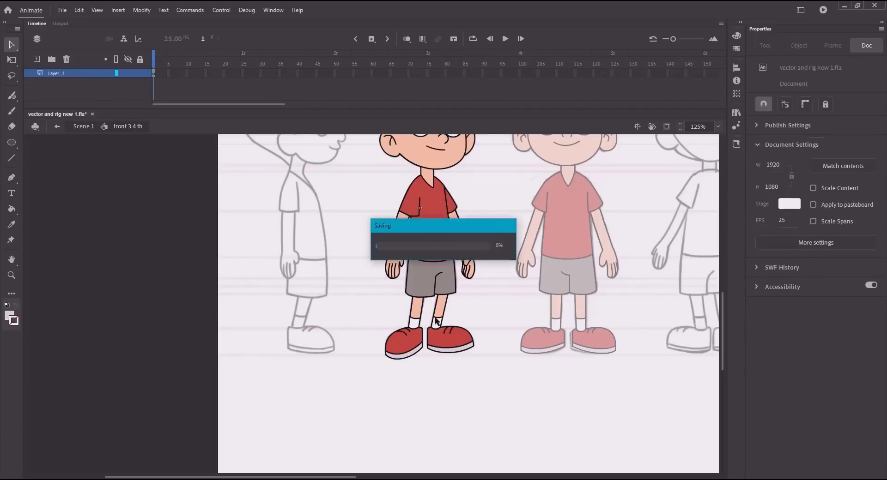
Open the left leg symbol and convert its shorts piece into a graphic symbol named "front 3 4 th upper leg right"
double_click(449, 351)
click(442, 298)
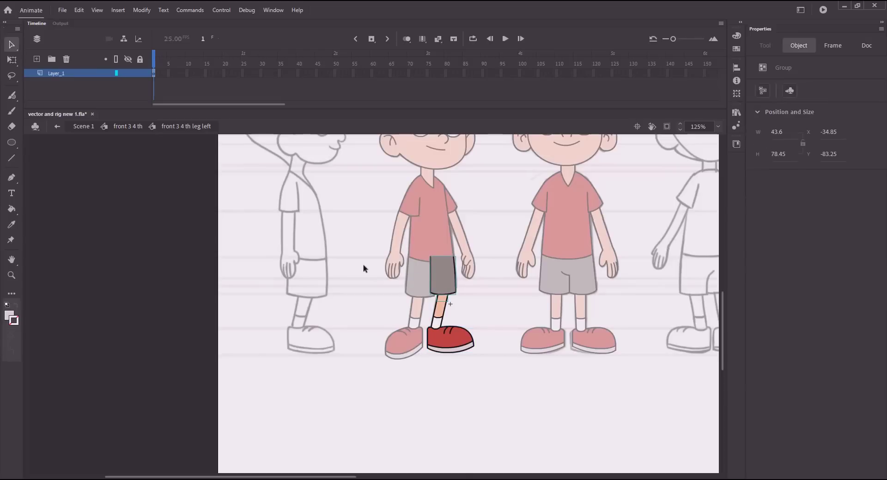
key(F8)
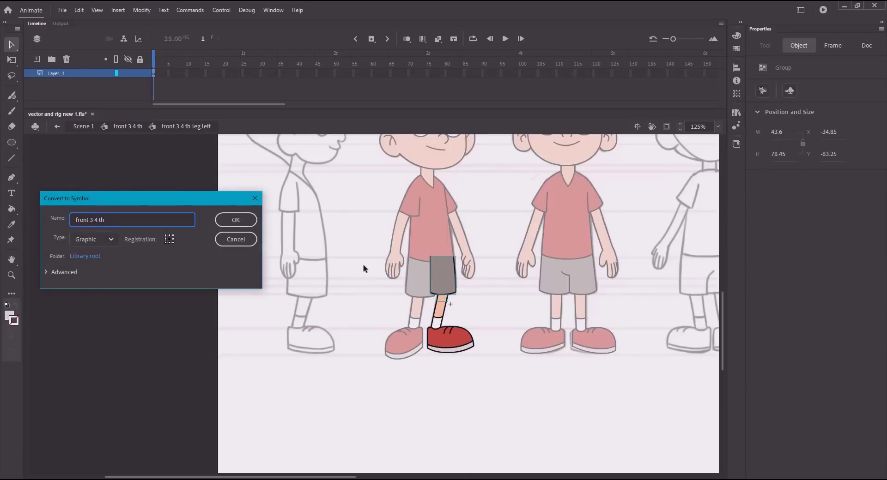
key(Return)
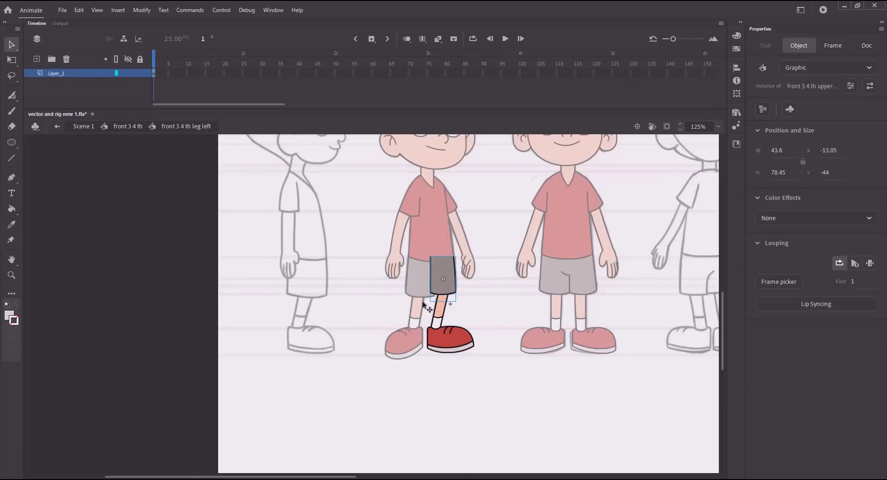
Convert the left lower leg into a graphic symbol named "front 3 4 th lower leg left"
click(439, 313)
key(F8)
text(lowe)
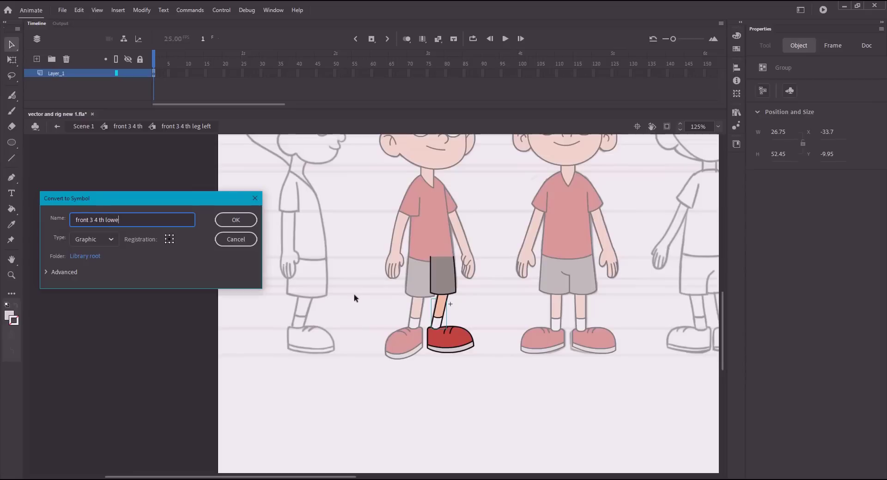
text(r leg right)
key(Return)
click(224, 258)
key(BackSpace)
key(BackSpace)
key(BackSpace)
key(BackSpace)
key(BackSpace)
text(left)
key(Return)
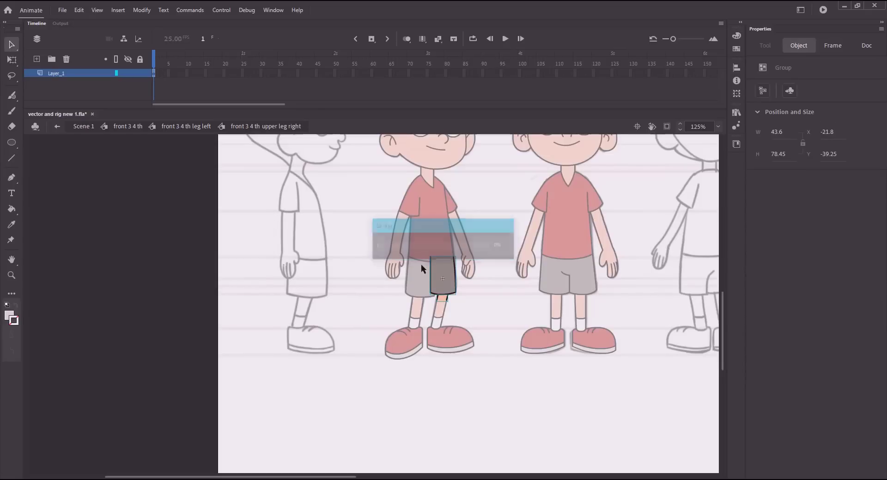
Duplicate the left leg's misnamed shorts symbol under the name "front 3 4 th upper leg left"
click(439, 275)
right_click(442, 276)
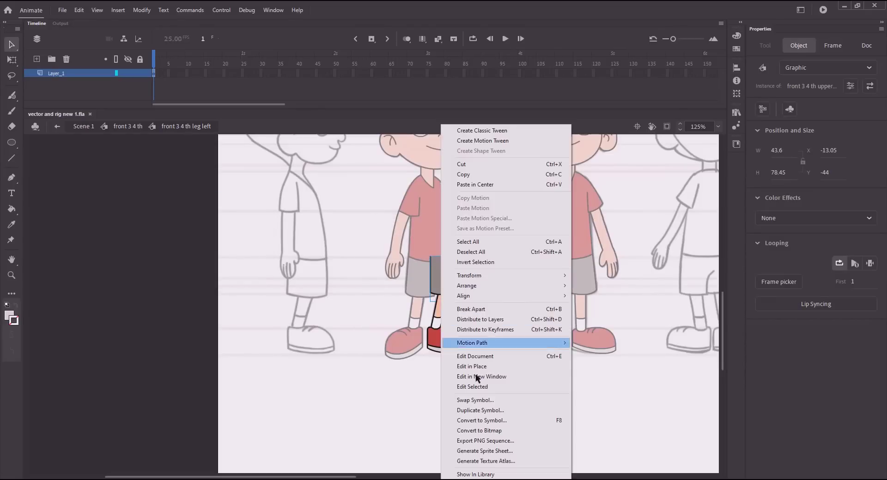
click(488, 410)
key(Right)
key(BackSpace)
key(BackSpace)
key(BackSpace)
key(BackSpace)
key(BackSpace)
key(BackSpace)
key(BackSpace)
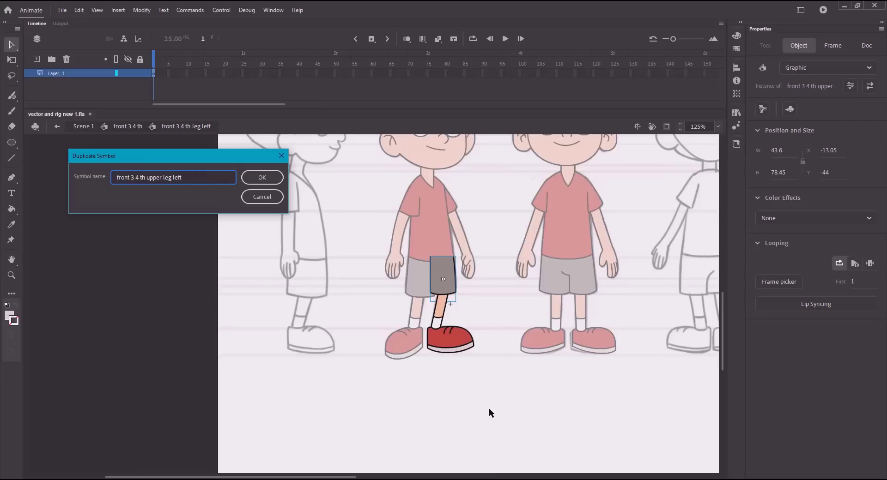
key(Return)
Convert the left shoe into a graphic symbol named "front 3 4 th shoe left"
click(395, 302)
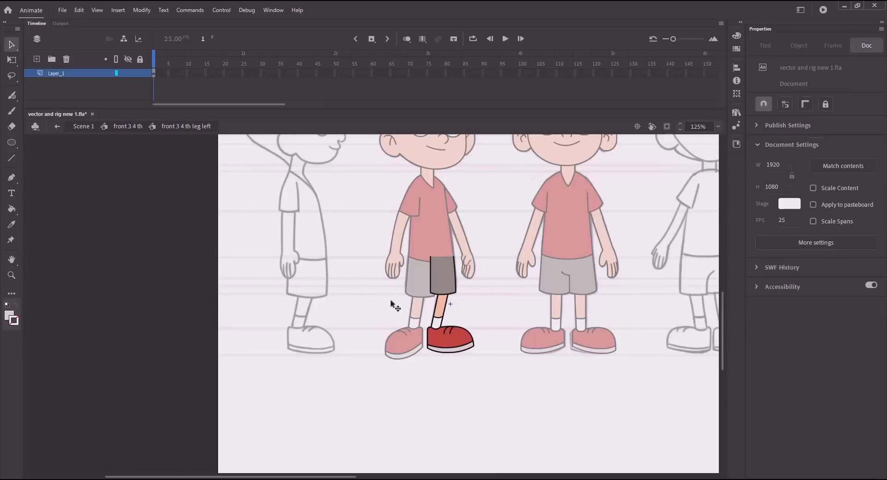
click(446, 344)
key(F8)
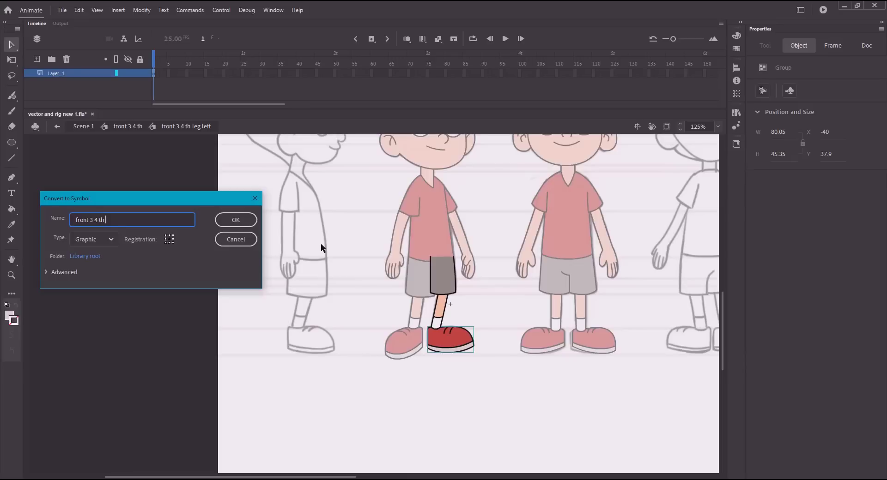
text(shoe left)
key(Return)
Convert the left knee joint piece into a graphic symbol named "front 3 4 th knee left" and send it to the back
click(405, 305)
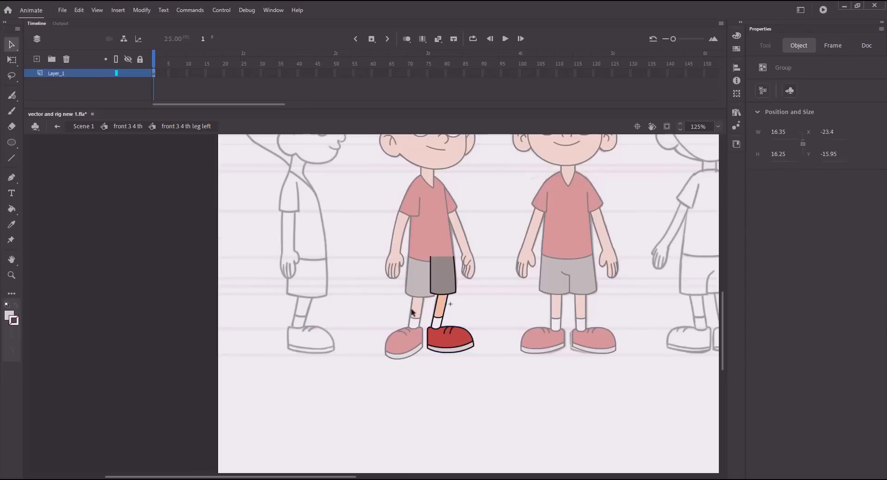
key(F8)
text(knee left)
key(Return)
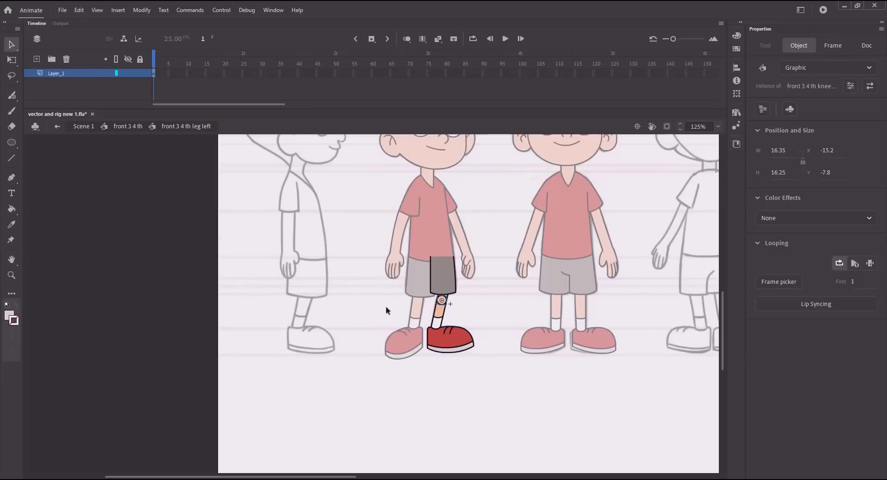
key(ctrl+shift+Down)
Distribute all the left leg's part symbols to separate layers and return to the character symbol
key(ctrl+a)
right_click(436, 288)
click(459, 397)
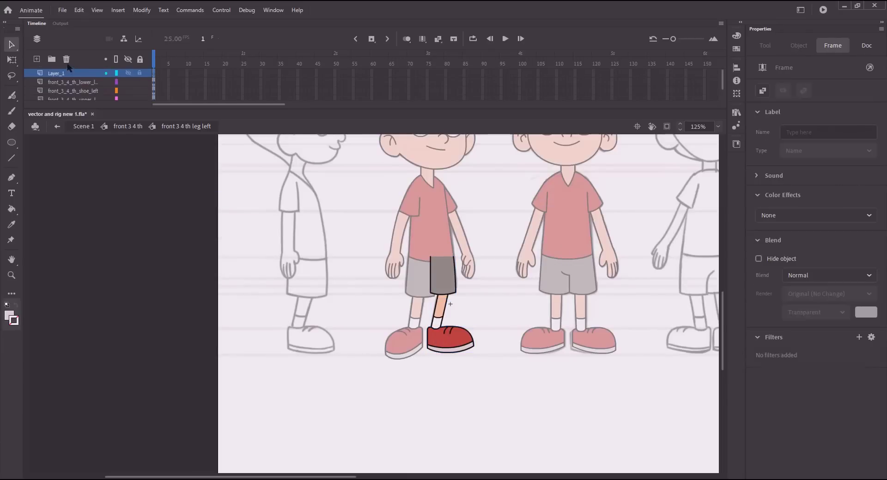
double_click(337, 293)
Distribute all of the character's body-part symbols to separate layers
key(ctrl+a)
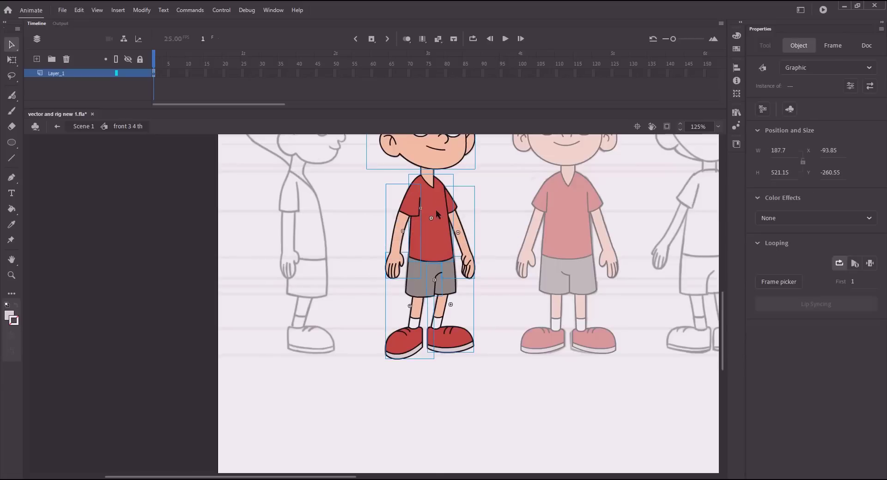
right_click(436, 214)
click(463, 400)
click(352, 402)
Open the head symbol and move all its parts up to Y -187.65 so the chin sits at the registration point
key(ctrl+minus)
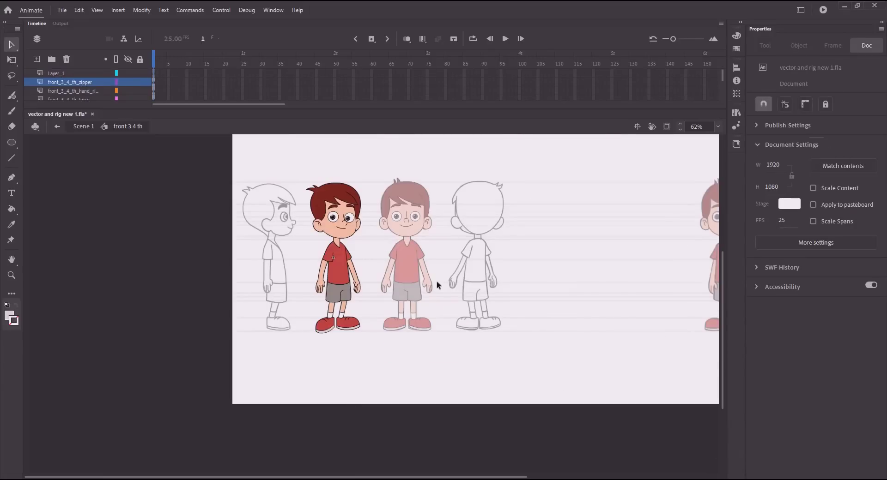
click(332, 202)
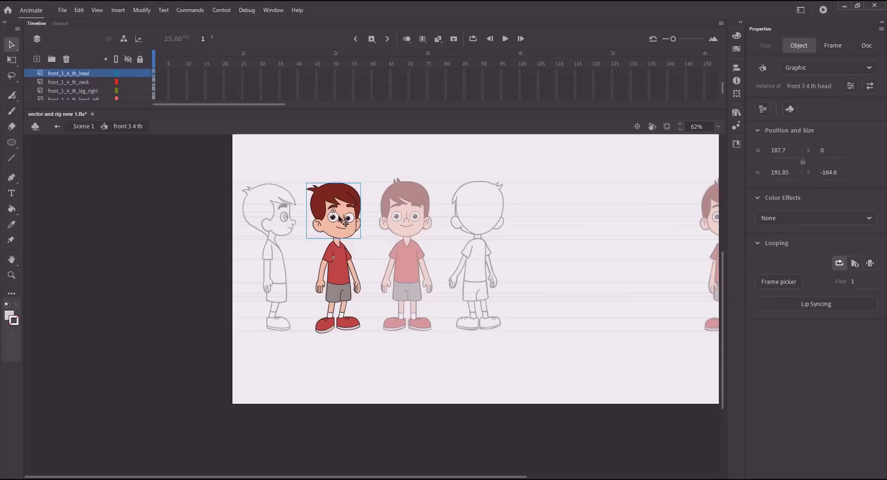
drag(306, 241, 287, 259)
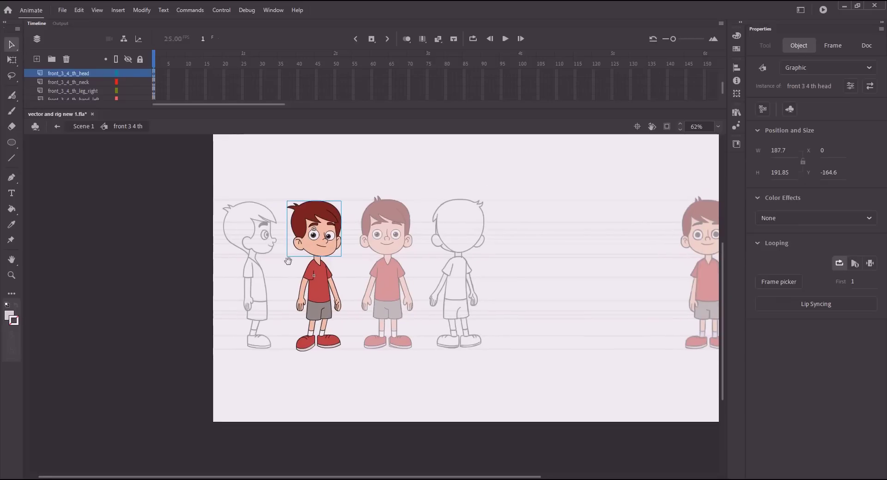
key(z)
drag(258, 191, 388, 359)
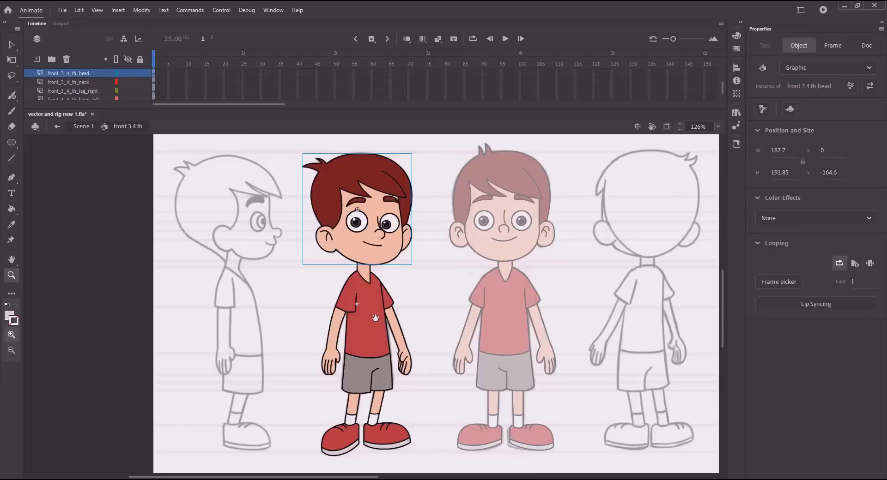
drag(372, 252, 368, 261)
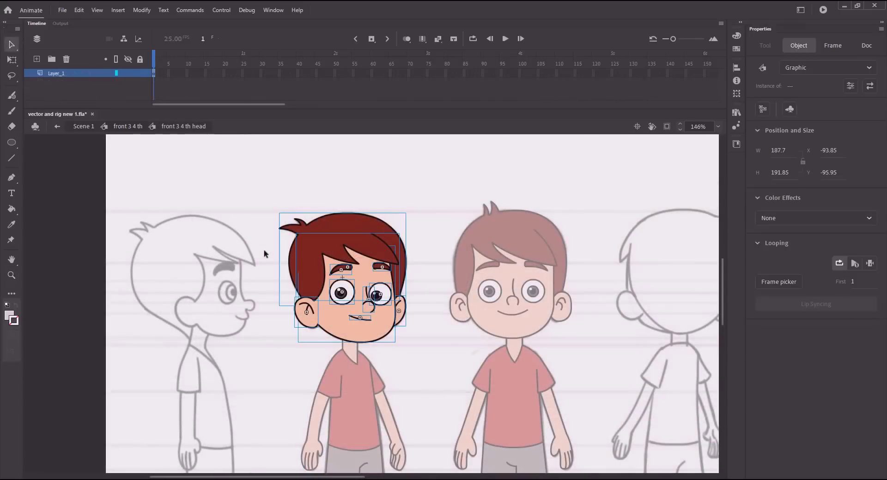
key(shift+Up)
key(shift+Up)
key(shift+Up)
key(shift+Up)
key(shift+Up)
key(shift+Up)
key(shift+Up)
key(shift+Up)
key(Up)
key(Up)
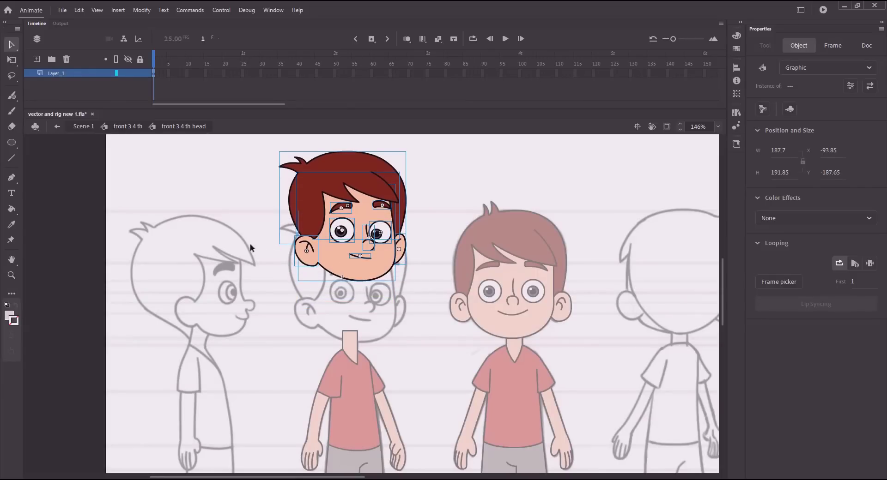
Return to the character symbol and move the head instance down to about Y -72.9, back onto the neck and sketch
click(121, 126)
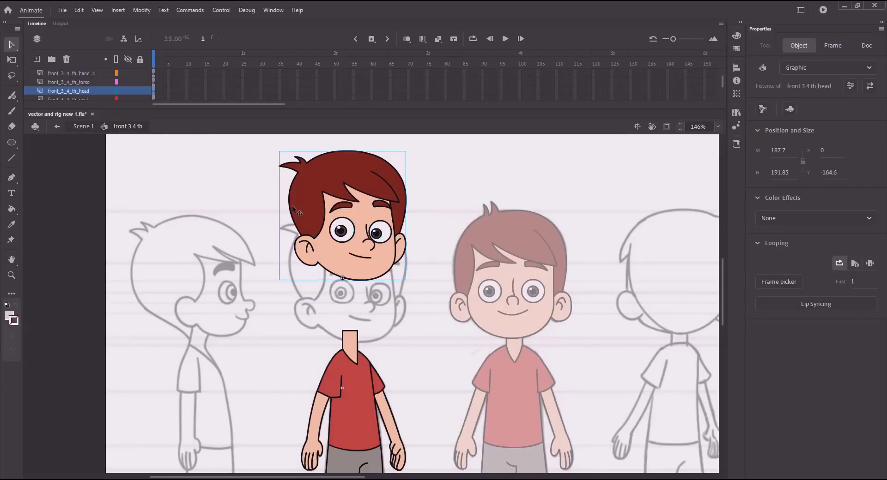
key(Down)
key(Down)
key(Down)
key(Down)
key(Down)
key(Down)
key(Down)
key(Down)
key(Down)
key(Down)
key(Down)
key(Down)
key(Down)
key(Down)
key(Down)
key(Down)
key(Down)
key(Down)
key(Down)
key(Down)
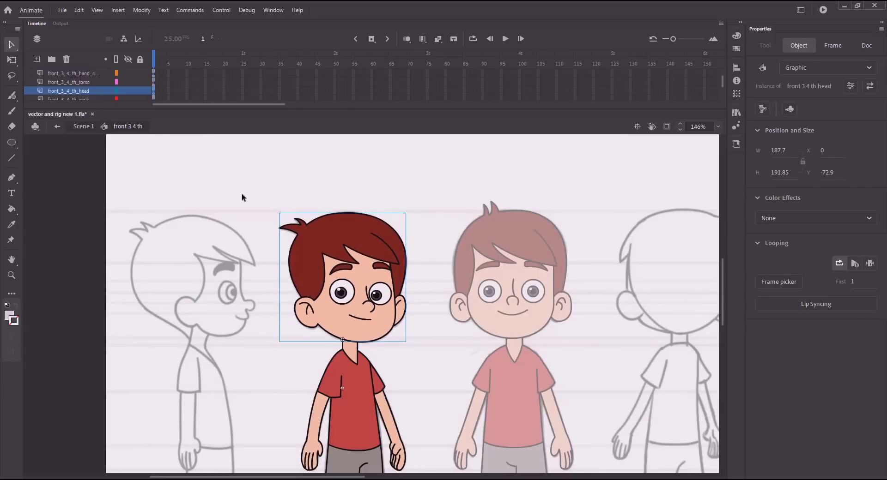
key(Up)
drag(271, 222, 244, 218)
key(ctrl+z)
click(232, 241)
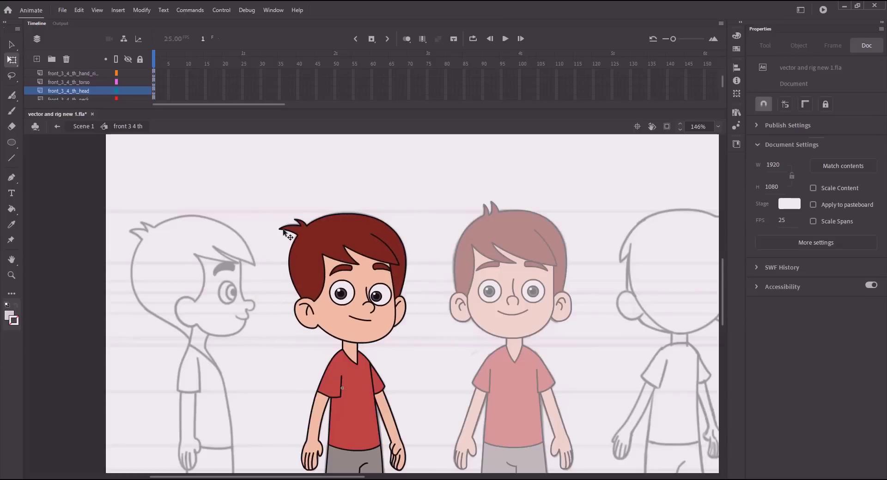
Shift all parts inside the head symbol left to about X -121.85, and move the head instance back right over the sketch
click(347, 270)
double_click(346, 270)
key(shift+Left)
key(shift+Left)
key(shift+Left)
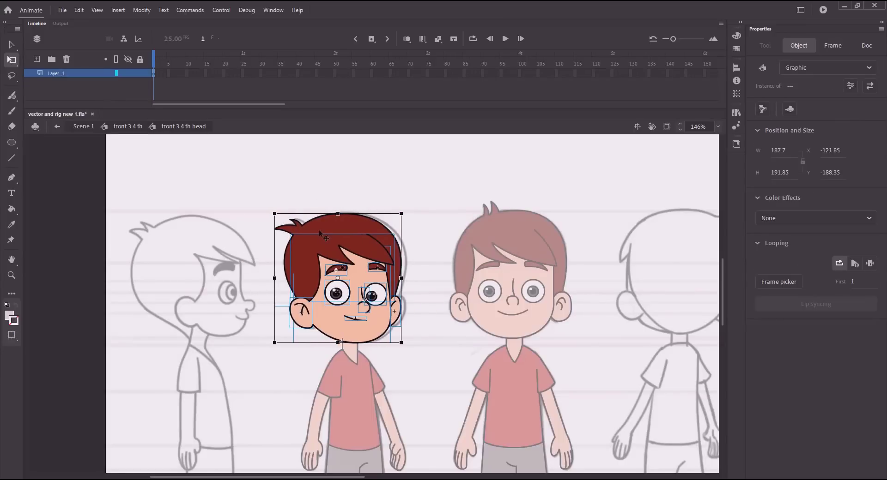
click(140, 128)
key(shift+Right)
key(shift+Right)
key(shift+Right)
click(213, 247)
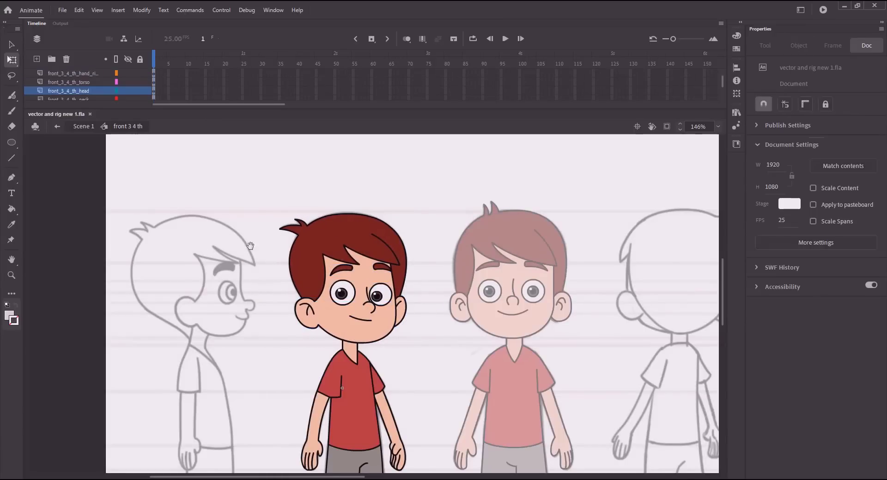
Move the neck artwork up to Y -60.5 inside its symbol so its base sits at the registration point, keeping the neck in place
drag(249, 245, 245, 196)
double_click(336, 301)
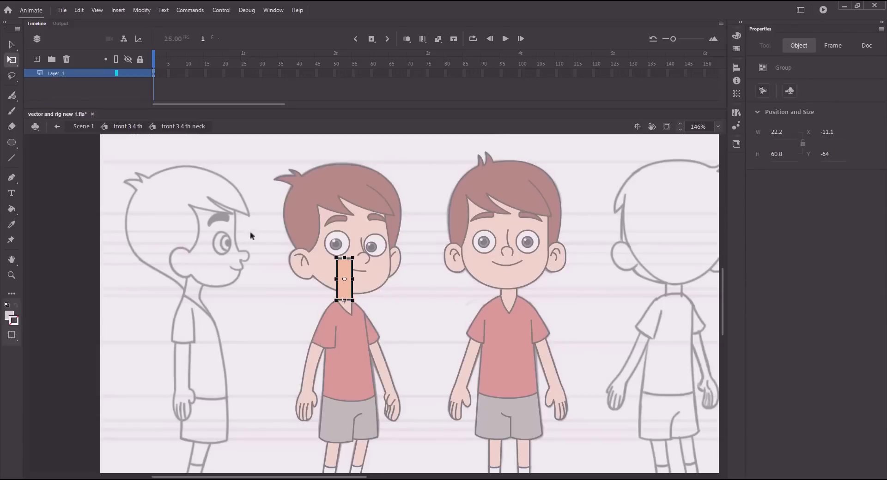
click(124, 127)
click(329, 299)
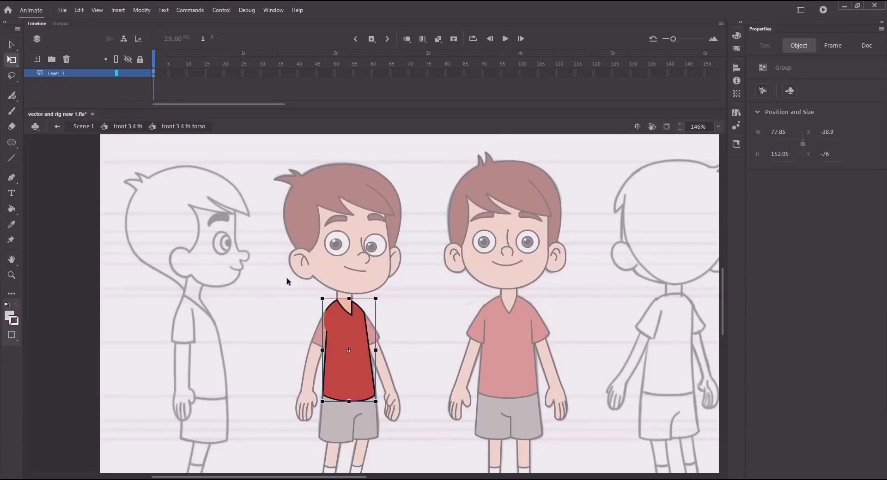
click(138, 194)
click(342, 298)
double_click(341, 297)
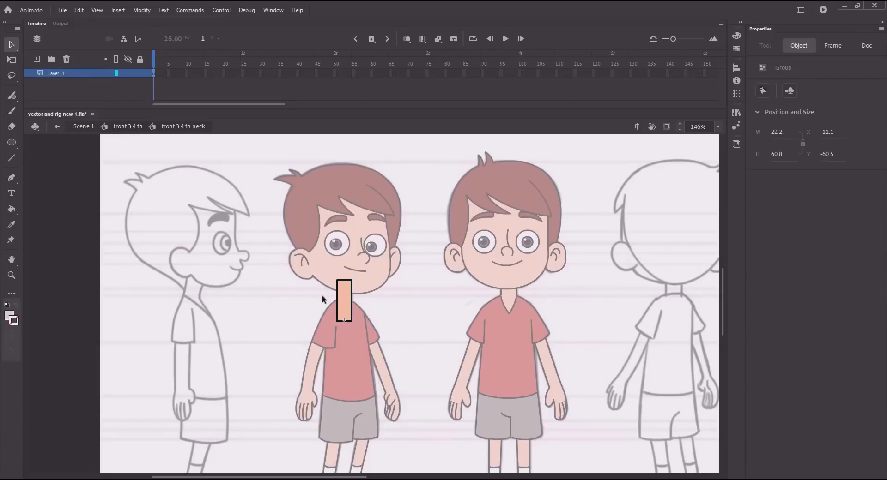
click(128, 128)
Open the torso symbol and move its artwork up until the shirt's hem sits at the registration point
double_click(347, 337)
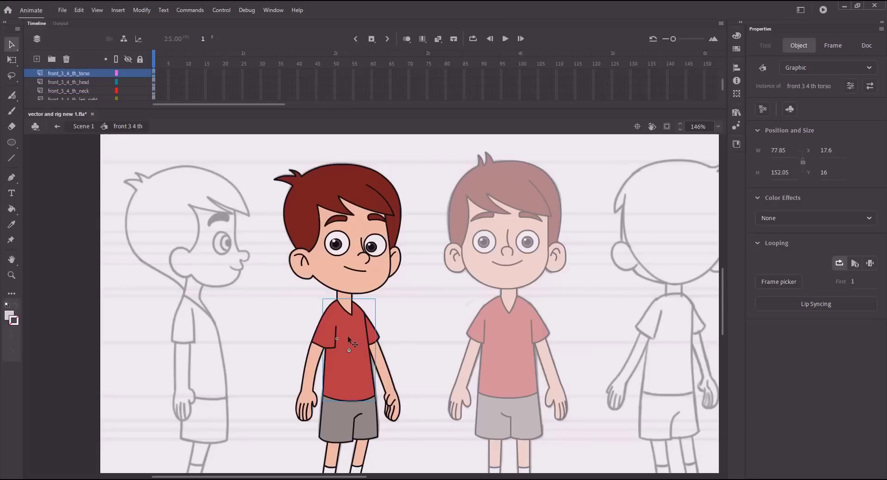
double_click(301, 314)
click(353, 342)
double_click(354, 342)
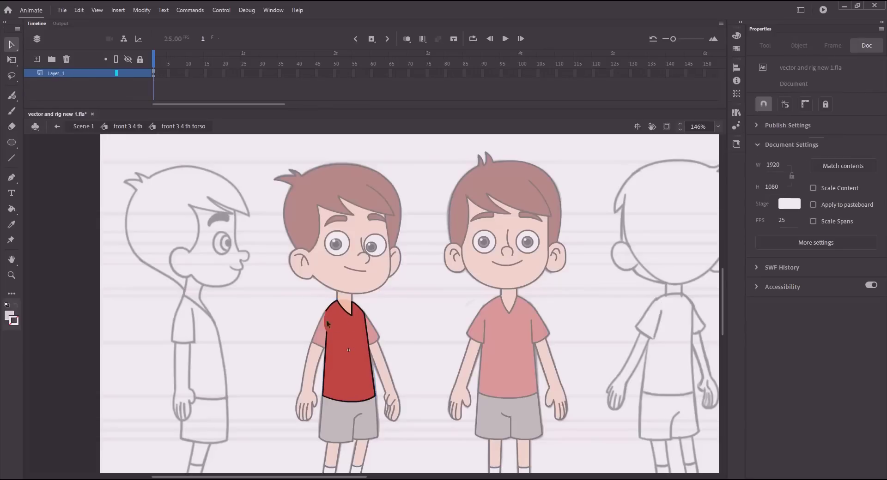
click(326, 322)
key(shift+Up)
key(shift+Up)
key(shift+Up)
key(shift+Up)
key(shift+Up)
key(shift+Up)
key(shift+Up)
key(shift+Up)
key(shift+Up)
key(shift+Up)
Return to the character symbol and move the torso instance down, back onto the sketch
click(123, 126)
key(shift+Down)
key(shift+Down)
key(shift+Down)
key(shift+Down)
key(shift+Down)
key(shift+Down)
key(shift+Down)
key(shift+Down)
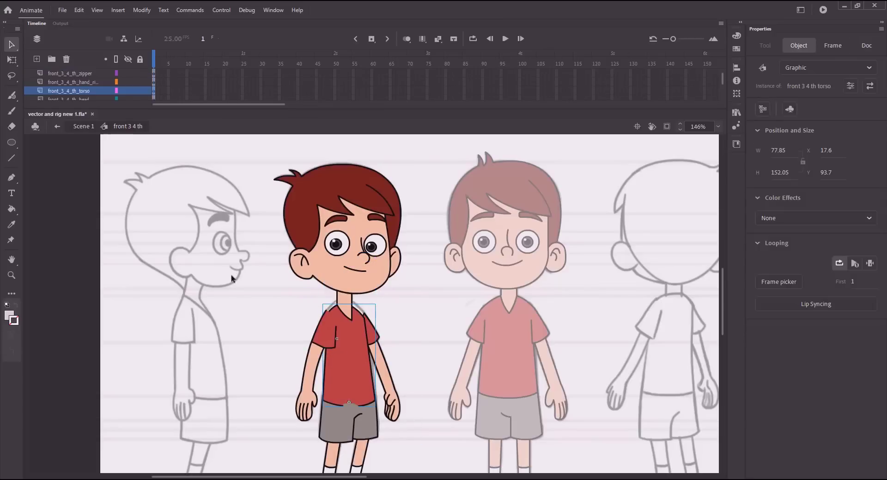
click(265, 301)
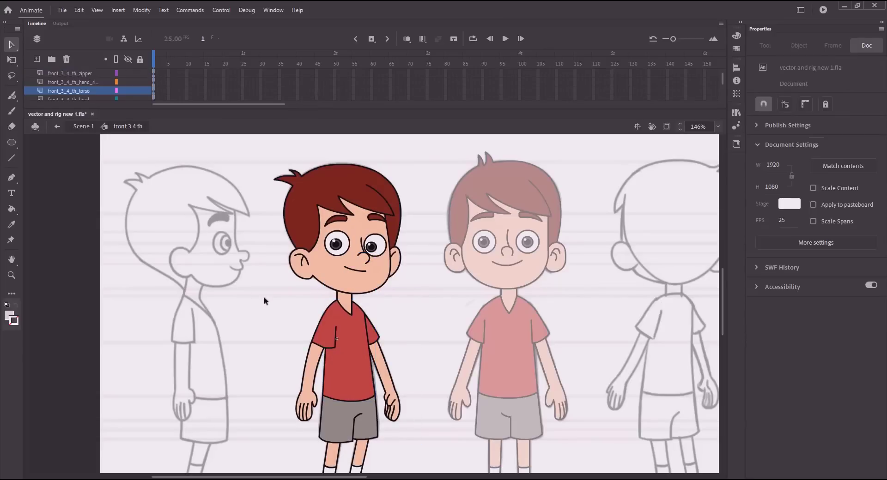
Shift the right hand symbol's parts down so the shoulder sits at the registration point, and move the instance back onto the body
drag(246, 298, 223, 228)
click(80, 126)
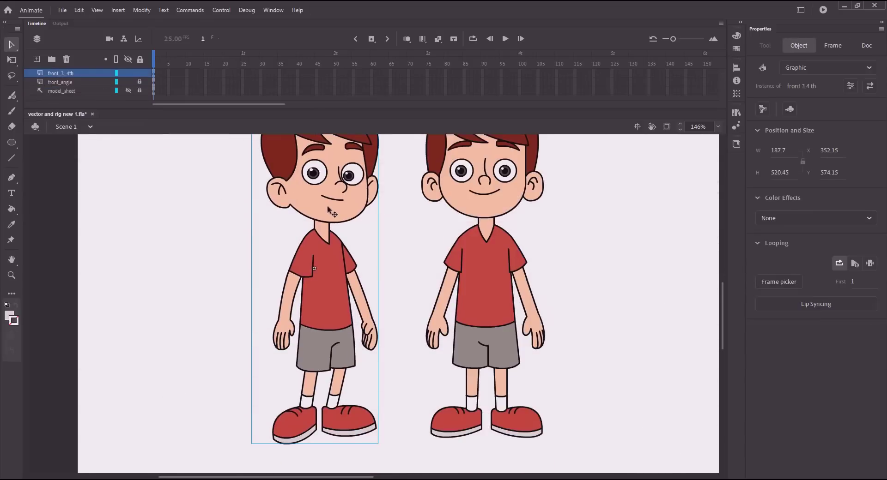
double_click(330, 210)
double_click(295, 273)
click(287, 314)
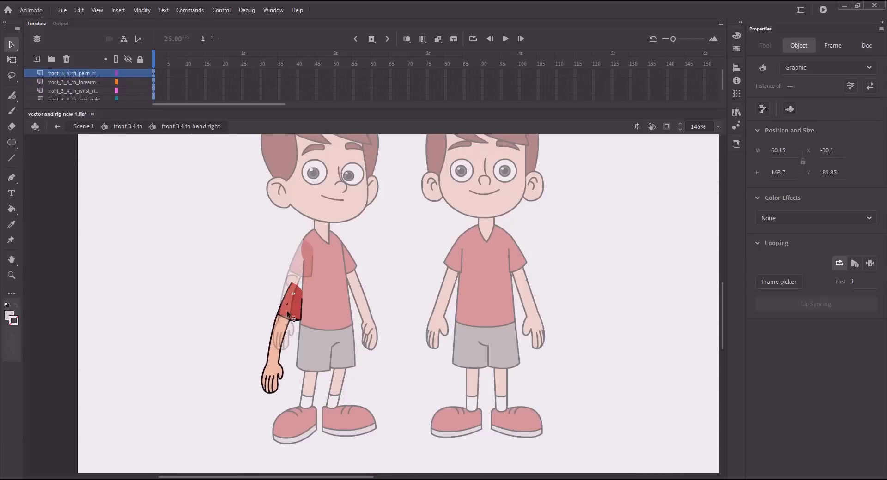
click(127, 126)
drag(283, 319, 345, 264)
click(244, 256)
Shift the left hand symbol's parts so the shoulder sits at the registration point, return the instance to the shoulder and save the file
double_click(343, 267)
key(ctrl+z)
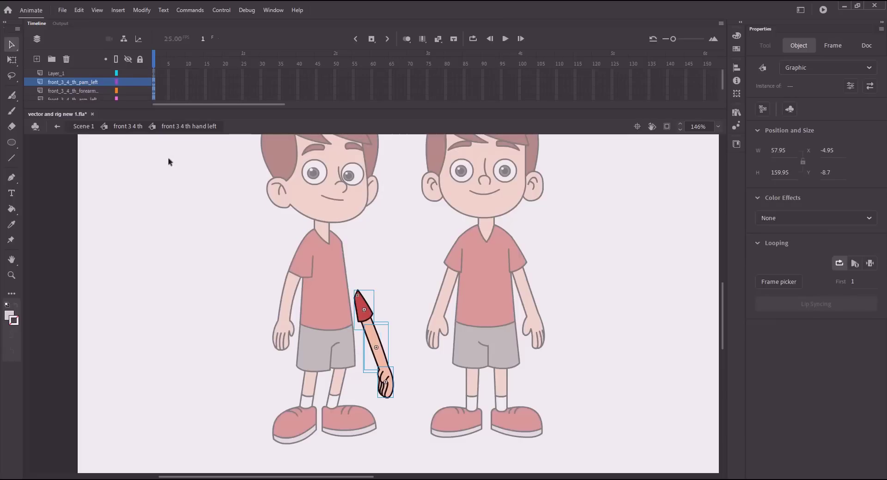
click(123, 126)
click(404, 295)
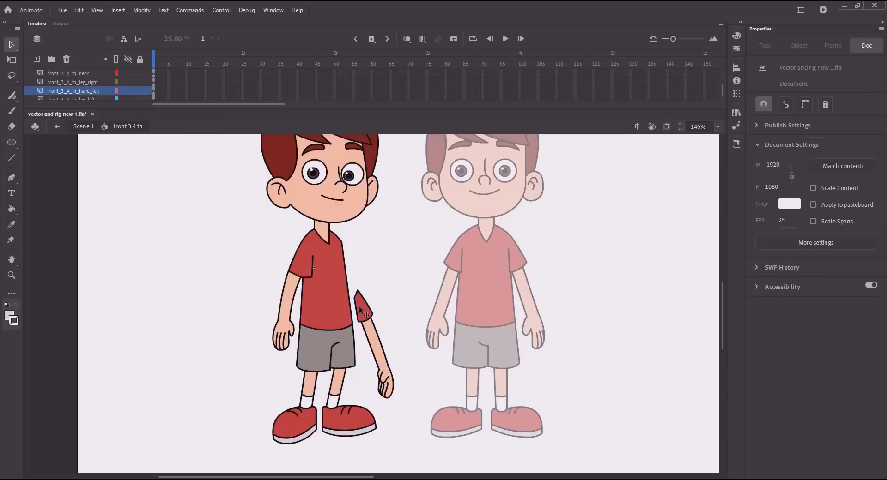
drag(365, 311, 349, 262)
click(396, 270)
key(ctrl+s)
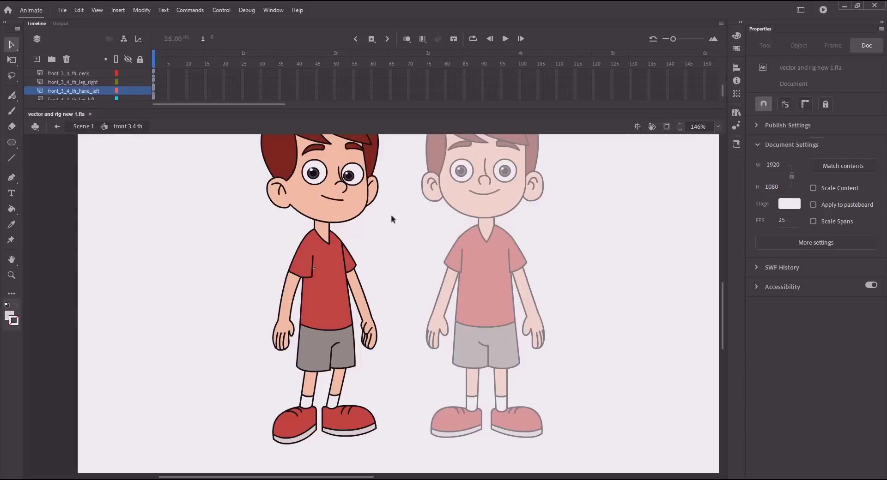
Show the model_sheet layer in the main scene and align the right hand instance to the sketch at X -10.15, Y -33.05
click(87, 129)
click(128, 91)
double_click(326, 211)
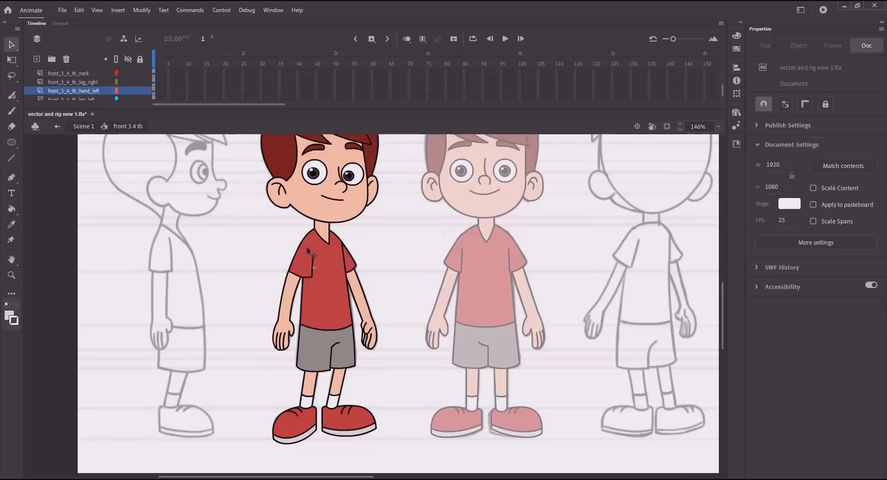
double_click(299, 261)
key(ctrl+a)
double_click(204, 211)
click(203, 212)
Move the right arm layer to the top of the layer stack inside the right hand symbol
double_click(300, 267)
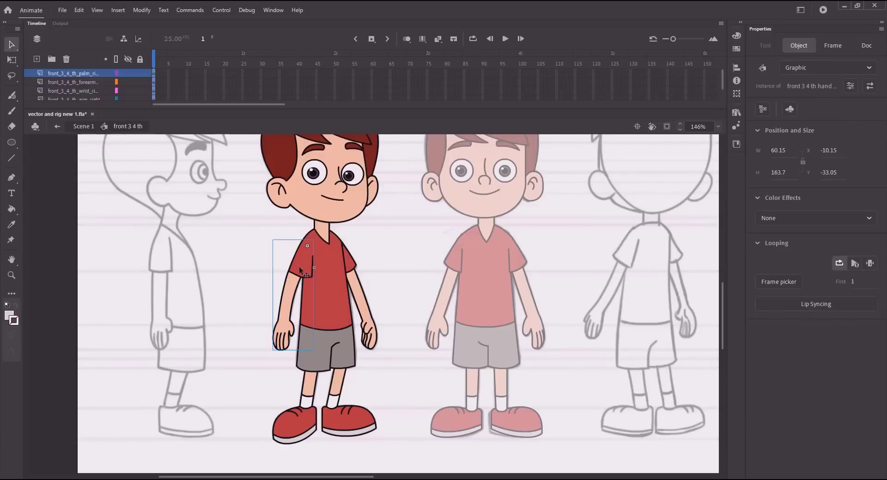
click(292, 274)
click(211, 223)
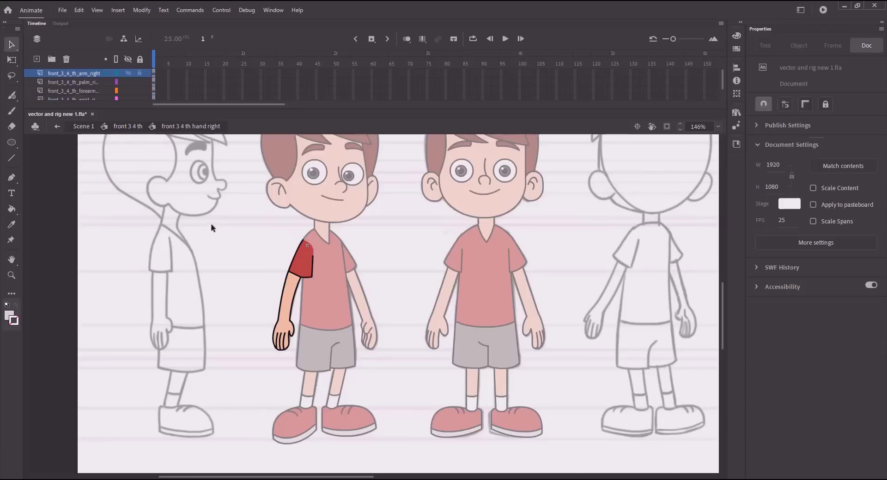
Inside the right arm symbol, place the skin piece's layer beneath the sleeve and shift both pieces together relative to the registration point
double_click(305, 259)
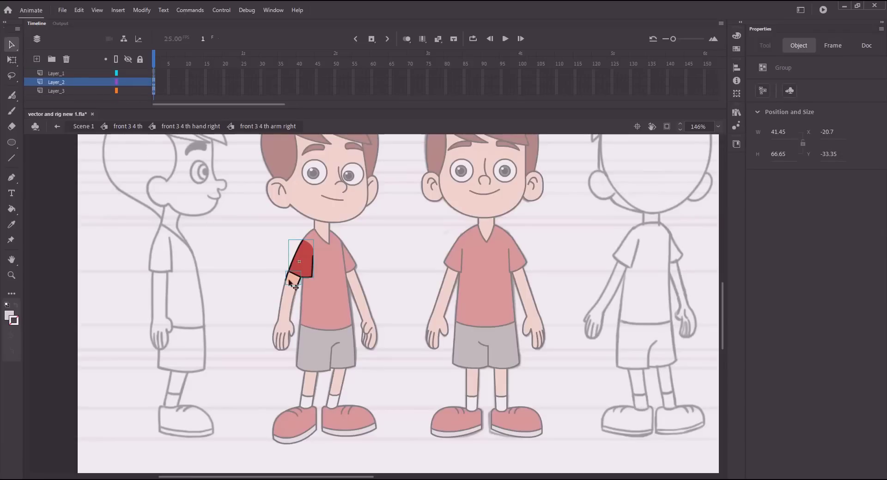
click(294, 278)
click(303, 262)
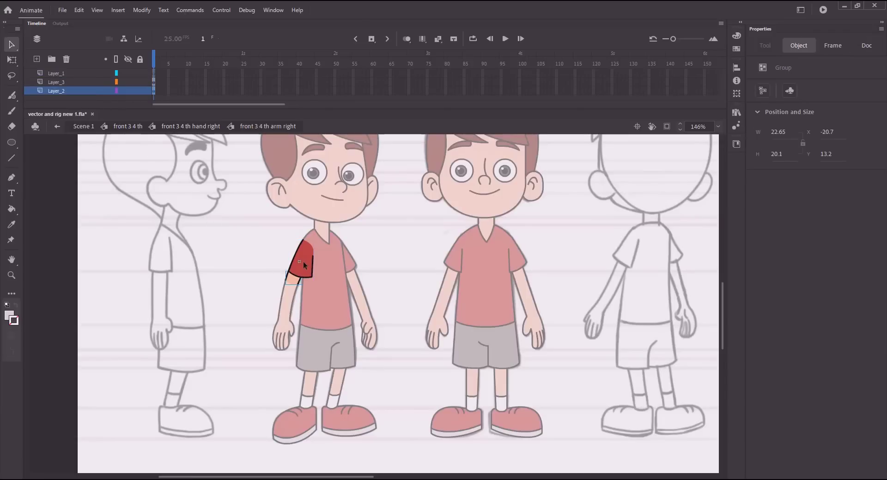
shift+click(303, 263)
mouse_move(304, 263)
mouse_down()
mouse_move(296, 278)
mouse_move(309, 264)
mouse_up()
double_click(240, 204)
click(259, 270)
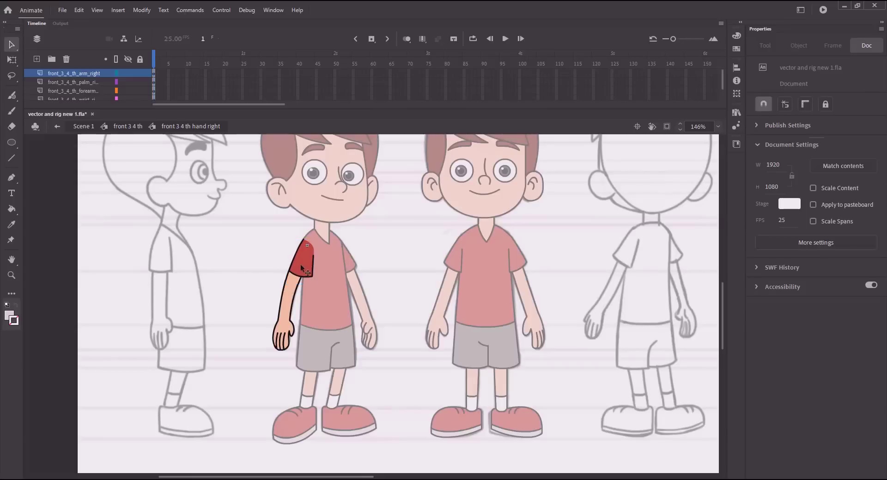
click(302, 264)
Move the right forearm artwork down to Y -5.05 inside its symbol so the elbow end sits at the registration point
click(251, 264)
double_click(287, 314)
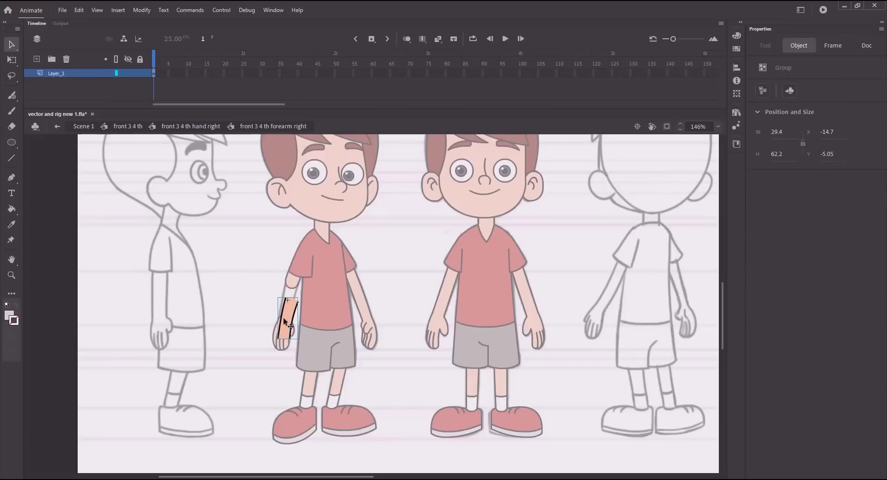
double_click(211, 194)
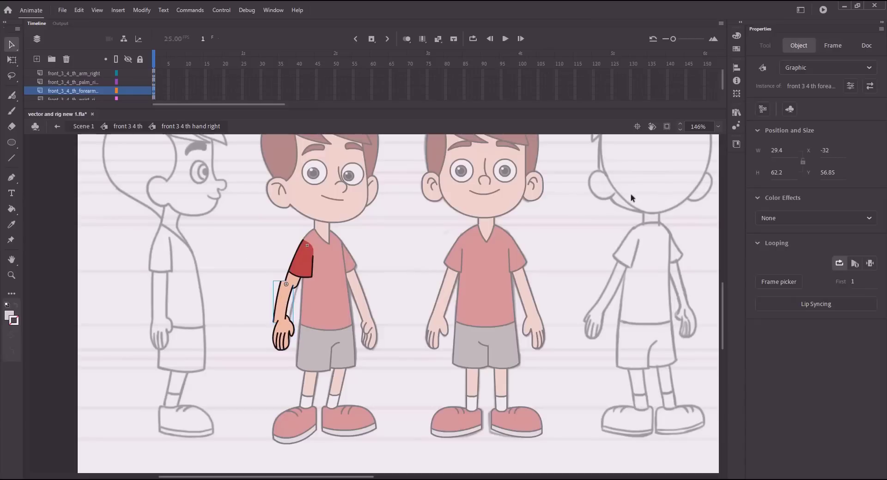
Turn off object snapping and align the right forearm instance with the arm at X -25.1, Y 56.85
click(688, 160)
click(278, 300)
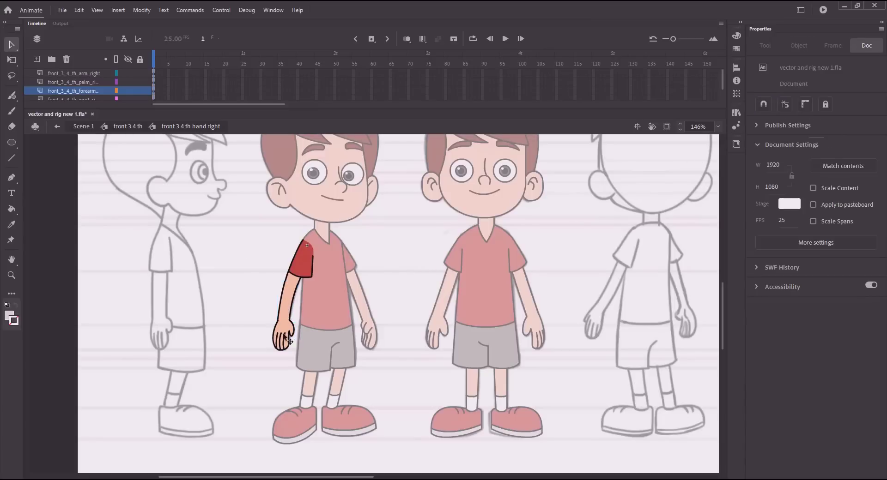
key(ctrl+z)
key(ctrl+z)
key(ctrl+z)
key(ctrl+space)
drag(251, 246, 344, 352)
drag(326, 303, 336, 270)
click(342, 282)
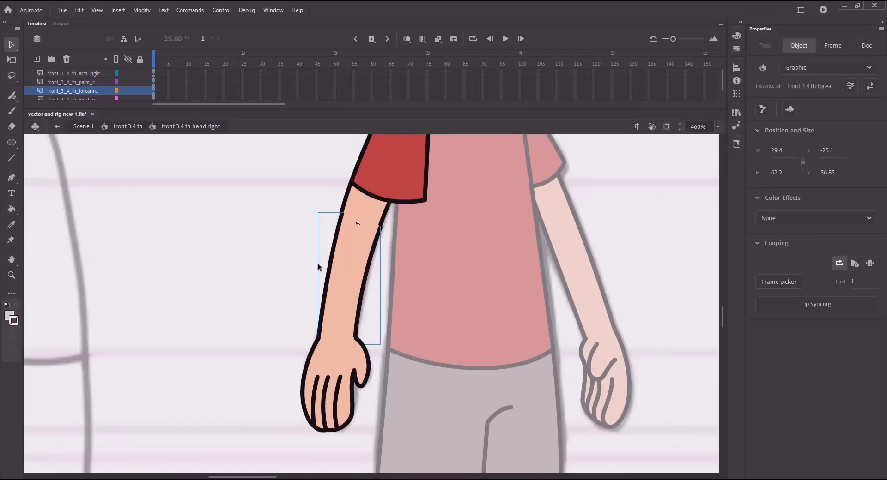
Shift the right palm artwork so the wrist sits at its registration point, and place the palm instance at X -34.55, Y 111.05
click(283, 277)
drag(284, 277, 280, 250)
click(326, 337)
double_click(326, 336)
mouse_move(326, 336)
mouse_down()
mouse_move(323, 378)
mouse_move(326, 332)
mouse_up()
double_click(277, 280)
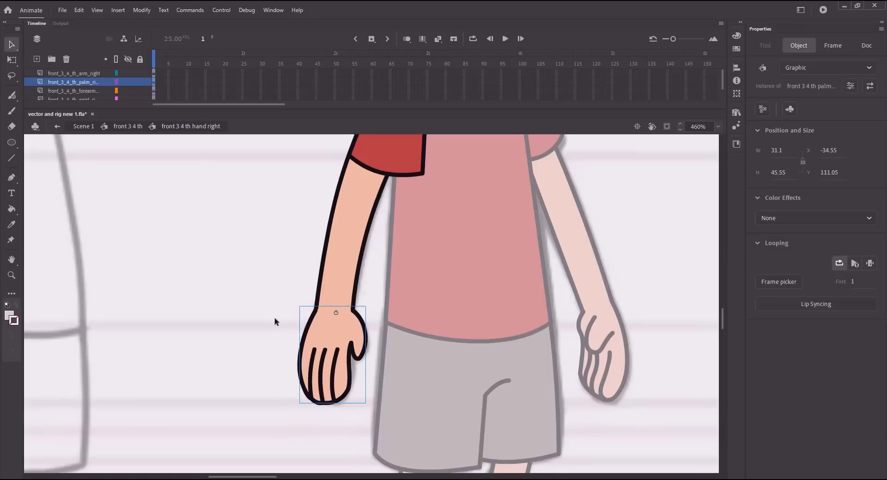
double_click(326, 337)
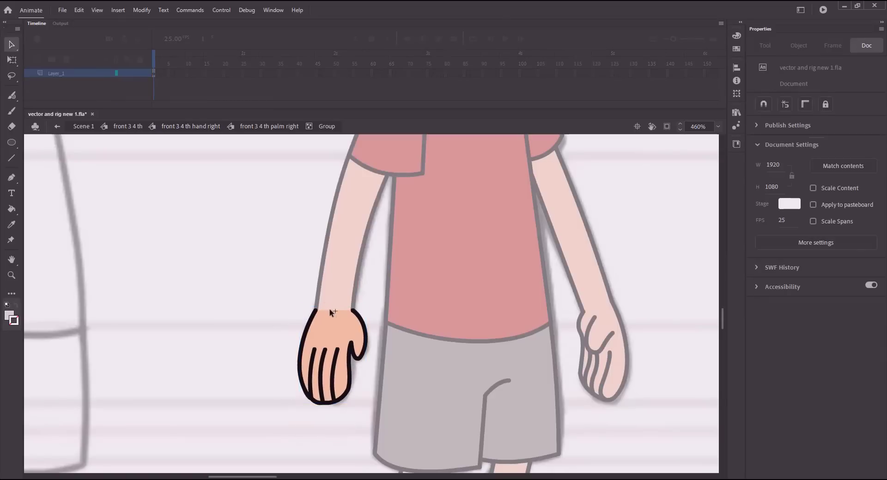
click(187, 129)
click(224, 263)
Open the left arm symbol inside the left hand and shift its sleeve and skin pieces so the shoulder sits at the registration point
drag(154, 162, 77, 201)
click(131, 129)
drag(463, 187, 407, 248)
click(408, 248)
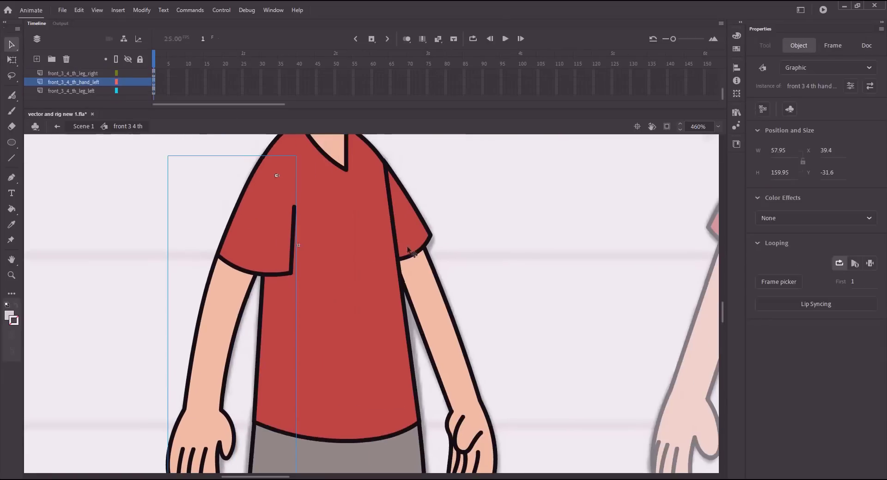
double_click(408, 251)
click(403, 233)
double_click(403, 234)
click(418, 259)
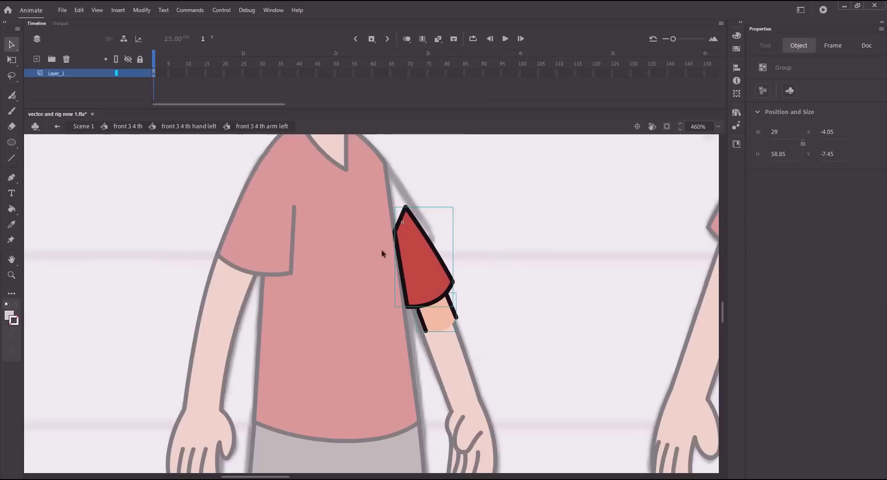
Return to the left hand symbol and move the left arm instance back to X -0.4, Y -0.3 over the sketch
click(179, 129)
drag(410, 248, 390, 209)
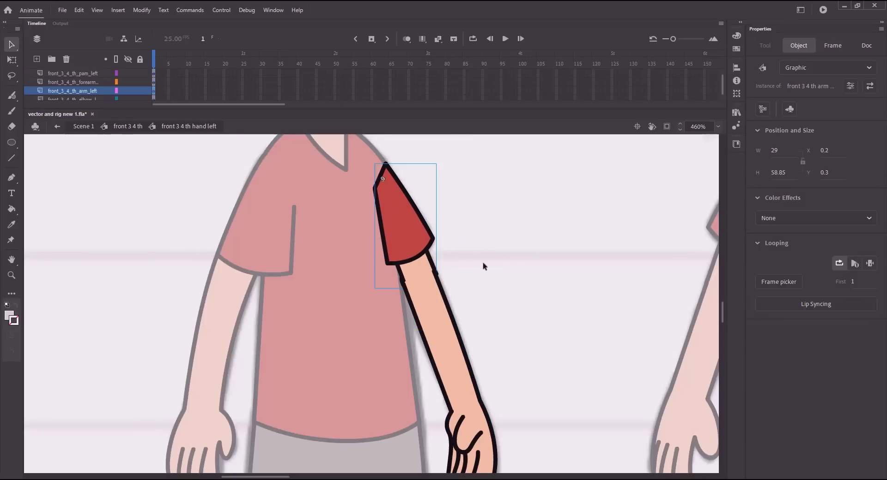
drag(396, 237, 396, 236)
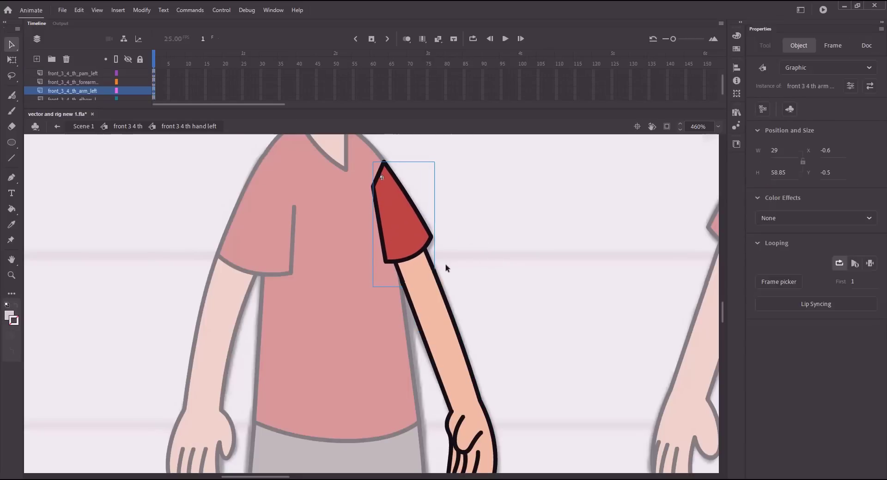
click(447, 270)
click(437, 288)
drag(482, 293, 480, 255)
click(403, 221)
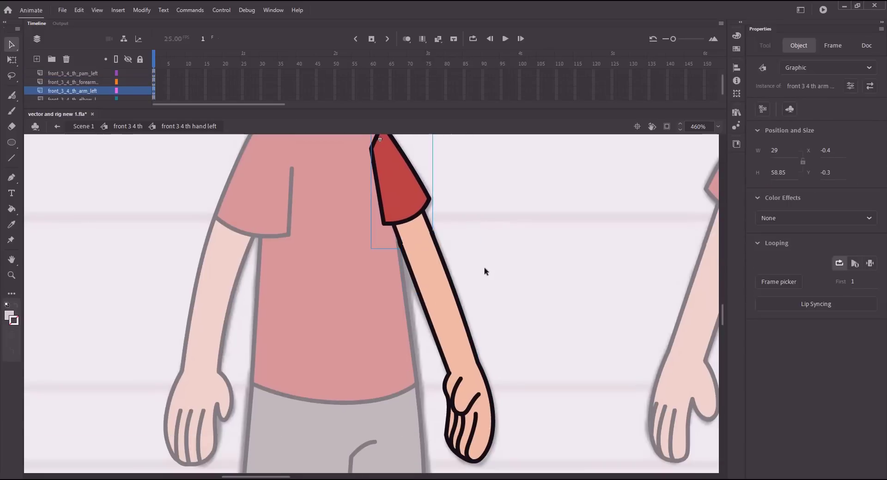
click(443, 274)
click(397, 248)
click(405, 234)
Shift the left forearm artwork down so the elbow end sits at its registration point, and place the instance at X 18.7, Y 48.75
click(427, 278)
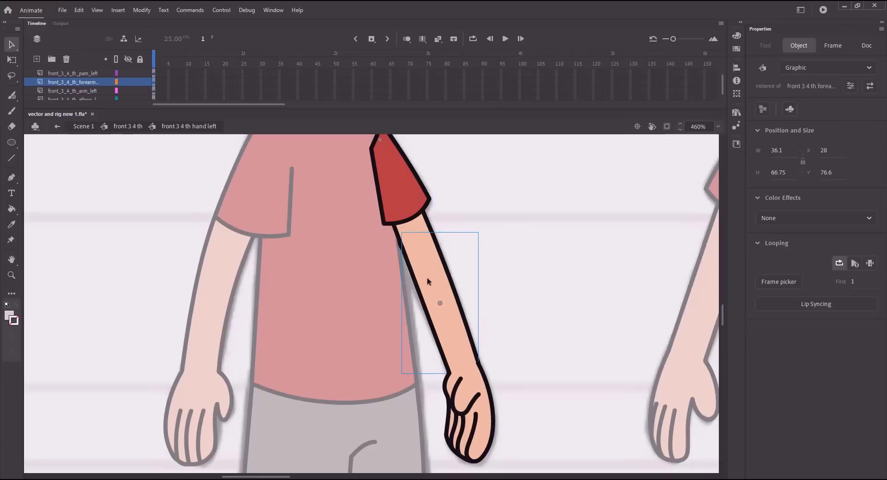
double_click(427, 278)
drag(427, 276, 447, 337)
double_click(268, 195)
click(419, 254)
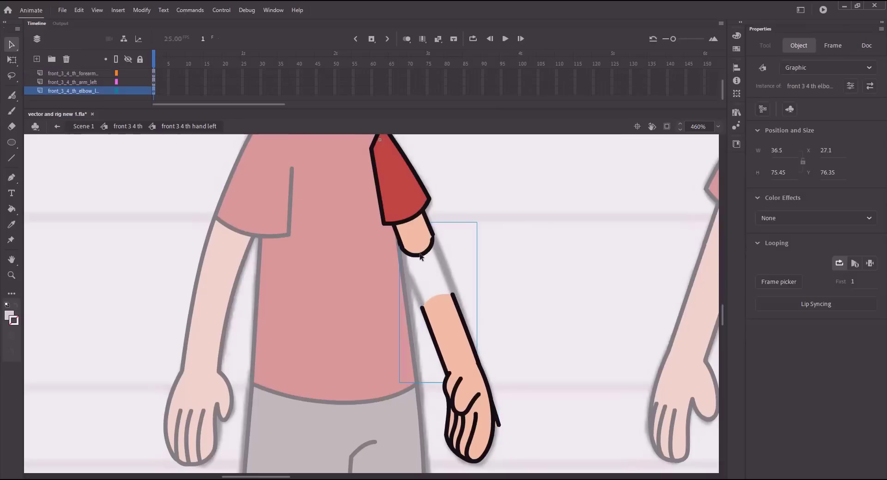
key(ctrl+z)
click(436, 267)
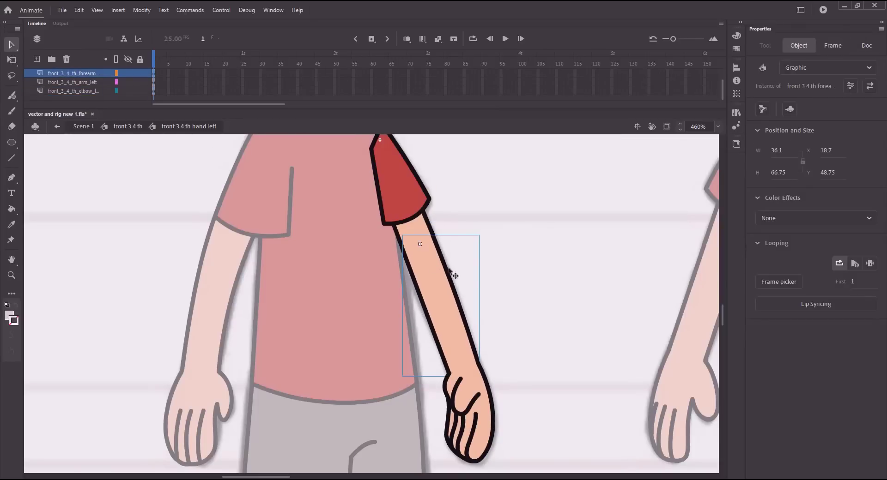
click(453, 266)
Shift the left palm artwork so the wrist sits at its registration point, and place the palm instance at X 40.25, Y 110.3
drag(440, 257, 437, 188)
double_click(462, 334)
mouse_move(461, 334)
mouse_down()
mouse_move(467, 374)
mouse_move(460, 332)
mouse_up()
click(189, 127)
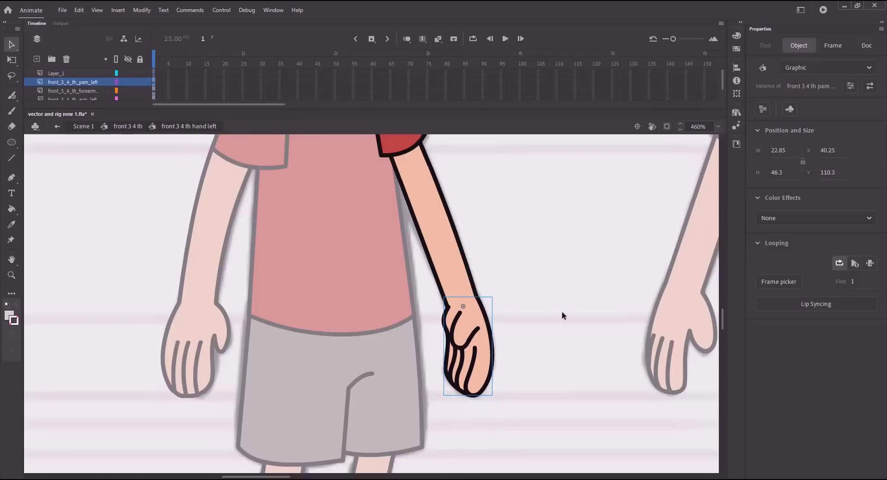
Nudge the left palm slightly into place and return to the three-quarter figure symbol
key(Left)
click(525, 285)
double_click(492, 271)
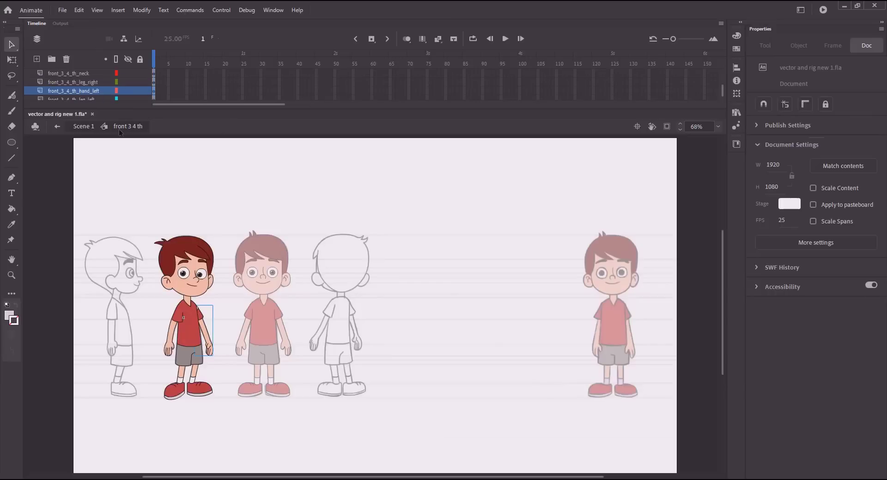
Try moving the right leg instance away from the hip, and undo the move
key(z)
drag(159, 343, 229, 404)
key(v)
click(294, 227)
double_click(295, 226)
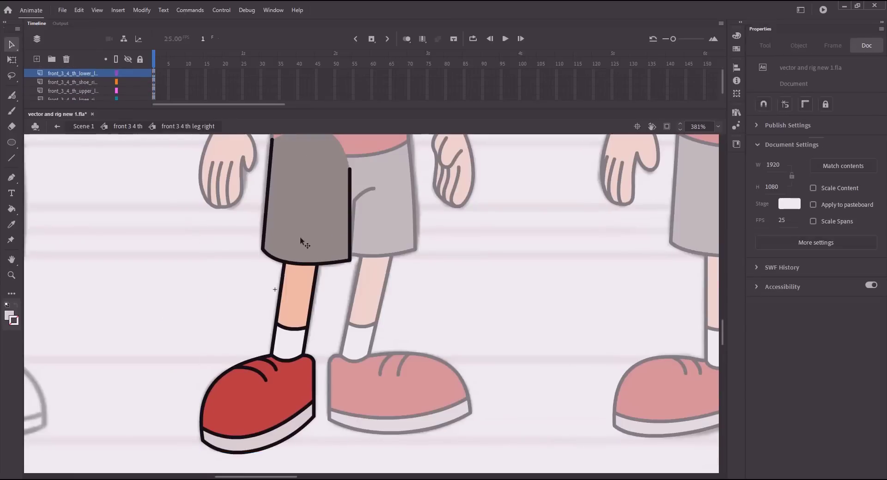
drag(300, 237, 263, 362)
double_click(225, 295)
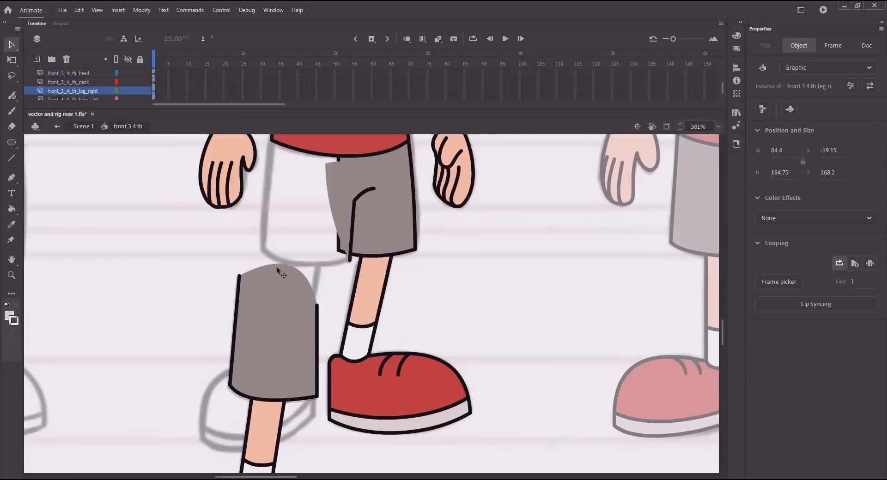
key(ctrl+z)
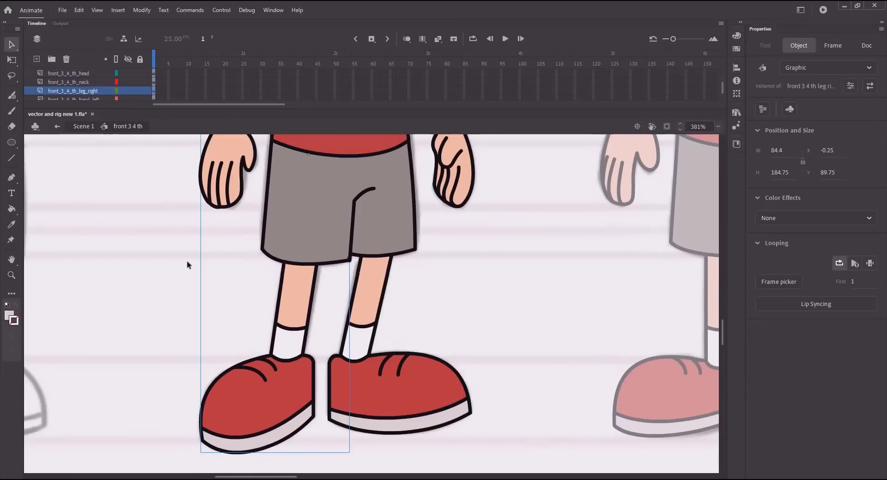
click(187, 264)
Try moving the left leg instance down off the sketch, and undo the move
drag(347, 222, 375, 373)
click(321, 259)
double_click(375, 238)
double_click(260, 258)
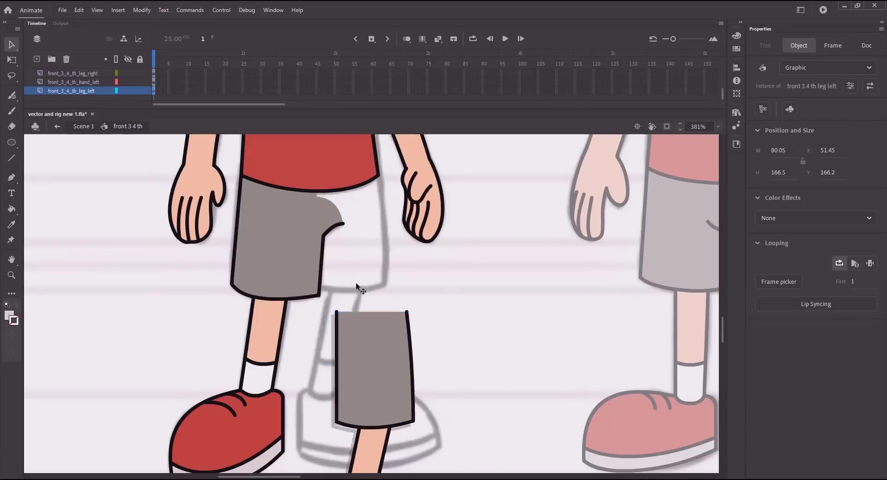
key(ctrl+z)
Inside the right leg, align the upper leg's hip with its registration point and place the instance at X 2.5, Y -4.55
click(505, 295)
drag(270, 294, 275, 269)
double_click(278, 247)
click(261, 239)
double_click(261, 237)
click(182, 127)
key(ctrl+z)
drag(267, 230, 284, 179)
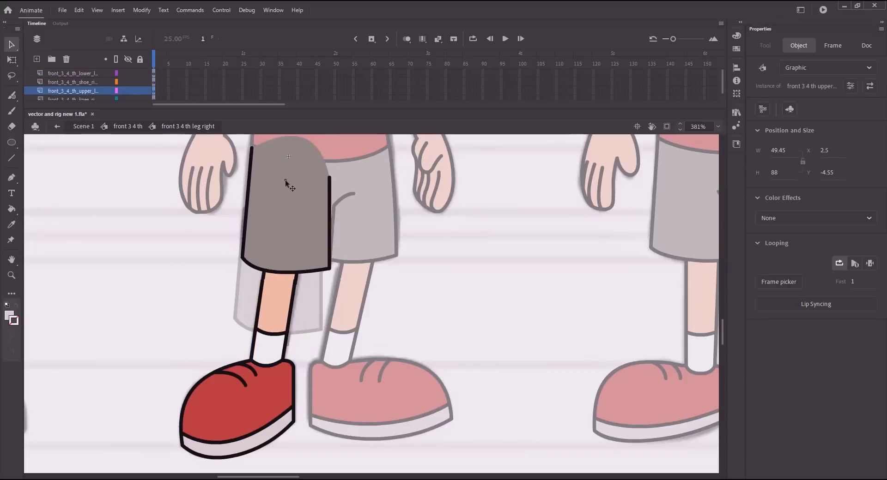
Fine-tune the artwork inside the right upper leg symbol and place the instance at X 2.5, Y -5.85
double_click(289, 215)
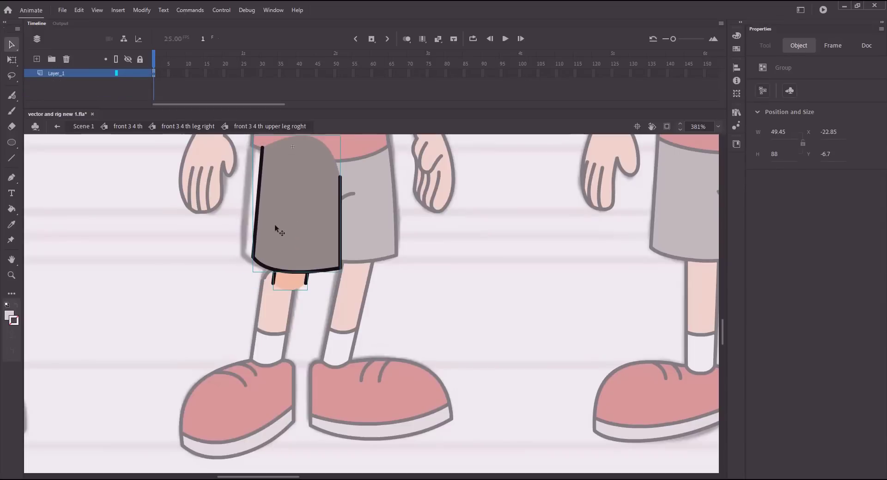
right_click(275, 224)
click(230, 237)
double_click(207, 272)
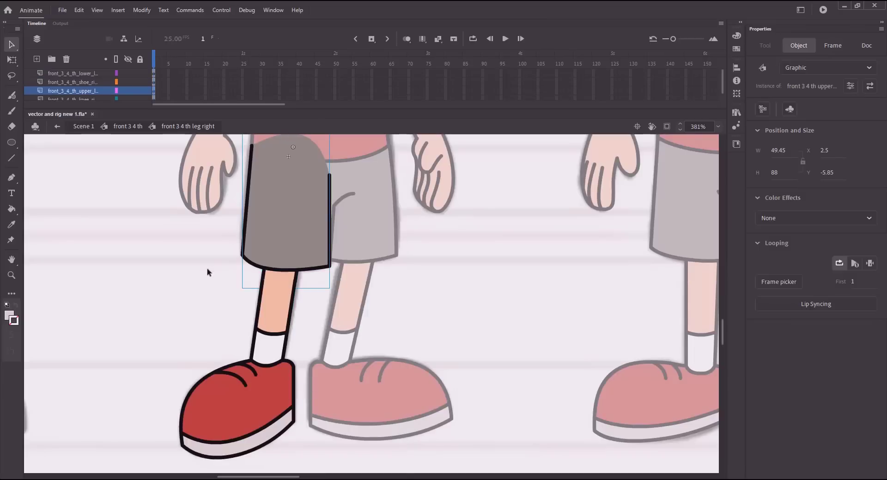
Shift the right lower leg artwork so the knee sits at its registration point, and fit the instance back over the sketch
double_click(276, 317)
double_click(189, 155)
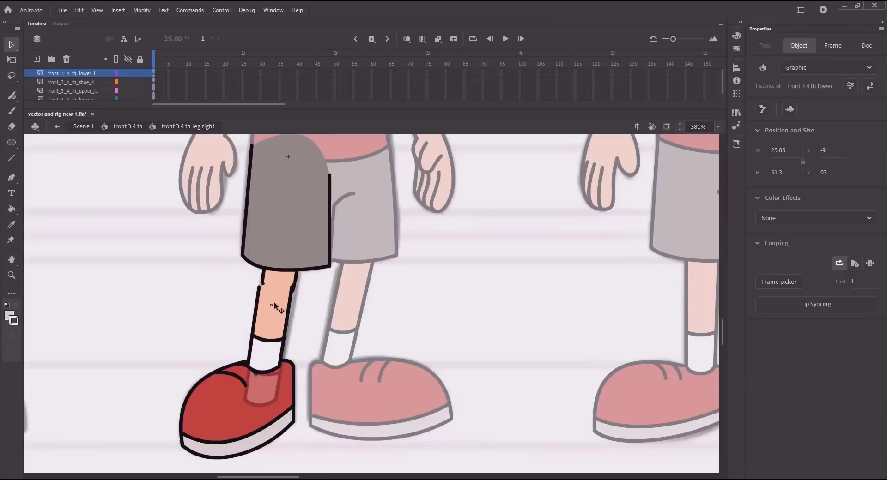
click(212, 315)
drag(212, 296, 200, 261)
Shift the right shoe artwork so the ankle sits at its registration point, refit the shoe under the sock, and return to the full figure
double_click(252, 370)
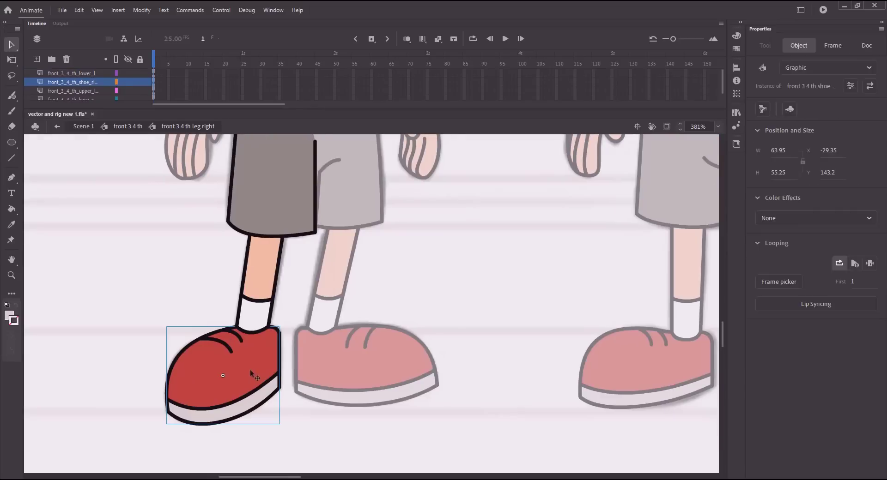
mouse_move(252, 368)
mouse_down()
mouse_move(221, 407)
mouse_move(228, 359)
mouse_move(239, 360)
mouse_up()
double_click(179, 155)
double_click(135, 327)
Inside the left leg, shift the upper leg artwork towards the hip registration point and place the instance at X 0.6, Y 3.5
click(356, 209)
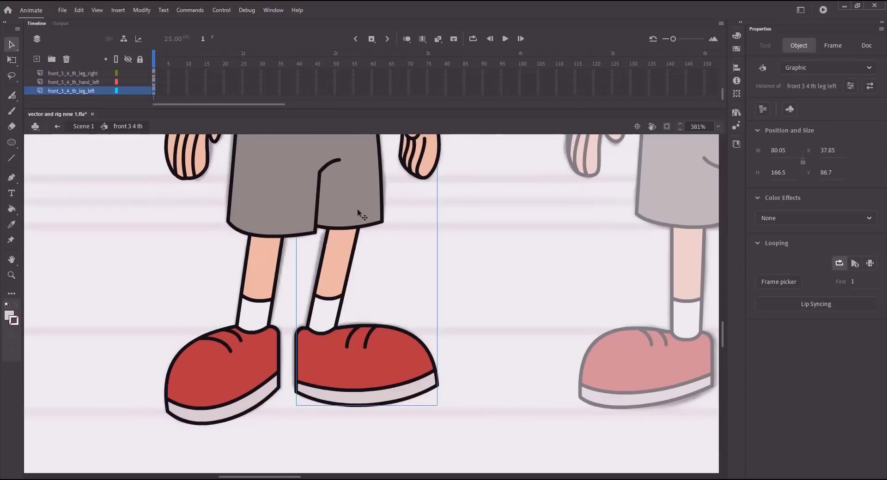
double_click(357, 209)
double_click(357, 209)
drag(342, 204, 360, 187)
click(180, 127)
drag(459, 244, 463, 297)
drag(387, 242, 388, 242)
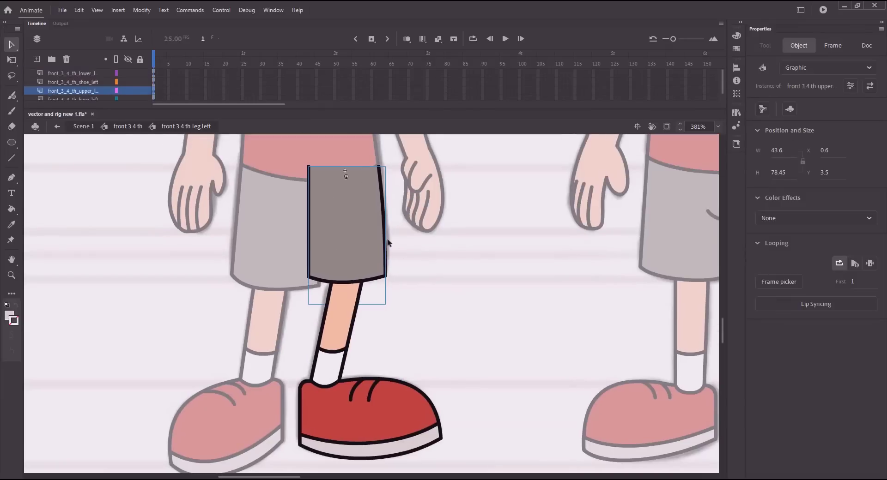
Fine-tune the artwork inside the left upper leg symbol and return to the left leg symbol
double_click(358, 229)
right_click(336, 224)
click(420, 393)
click(172, 126)
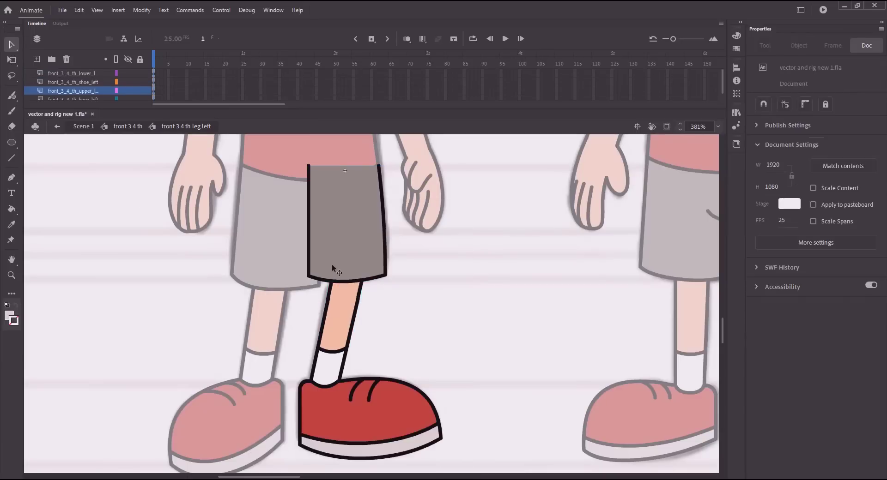
click(332, 266)
Shift the left lower leg artwork so the knee sits at its registration point, and place the instance at X -0.65, Y 73.15
click(364, 349)
double_click(336, 320)
mouse_move(332, 332)
mouse_down()
mouse_move(324, 372)
mouse_move(341, 328)
mouse_up()
click(185, 127)
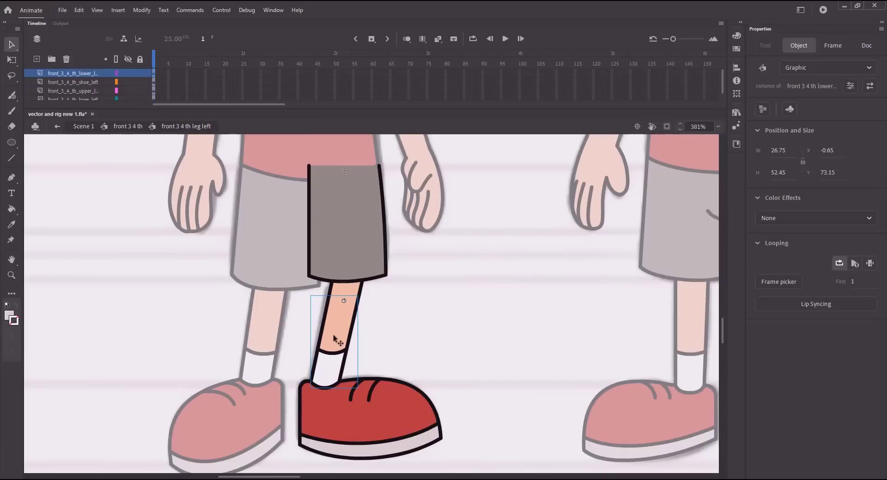
double_click(336, 310)
double_click(337, 301)
key(Escape)
click(192, 128)
click(188, 313)
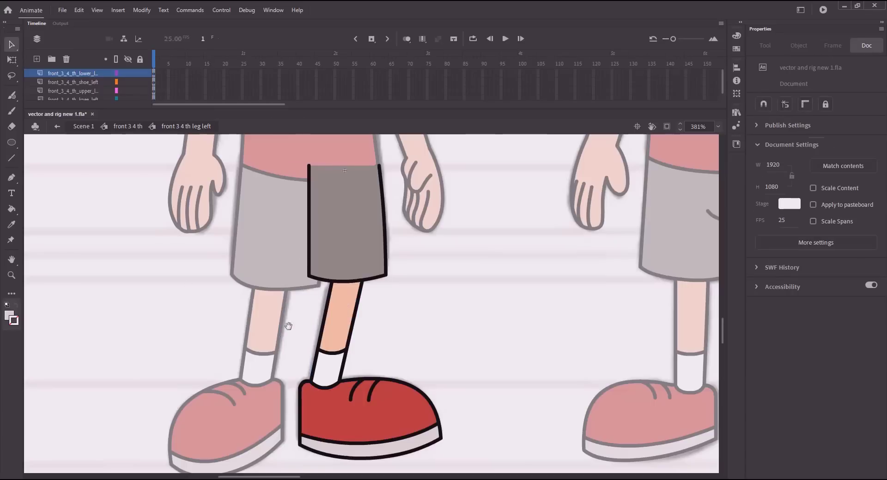
Shift the left shoe artwork so the ankle sits at its registration point, and position the shoe back over the sketch
drag(288, 326, 282, 267)
drag(318, 348, 375, 367)
key(ctrl+z)
double_click(322, 352)
drag(314, 354, 367, 361)
double_click(329, 333)
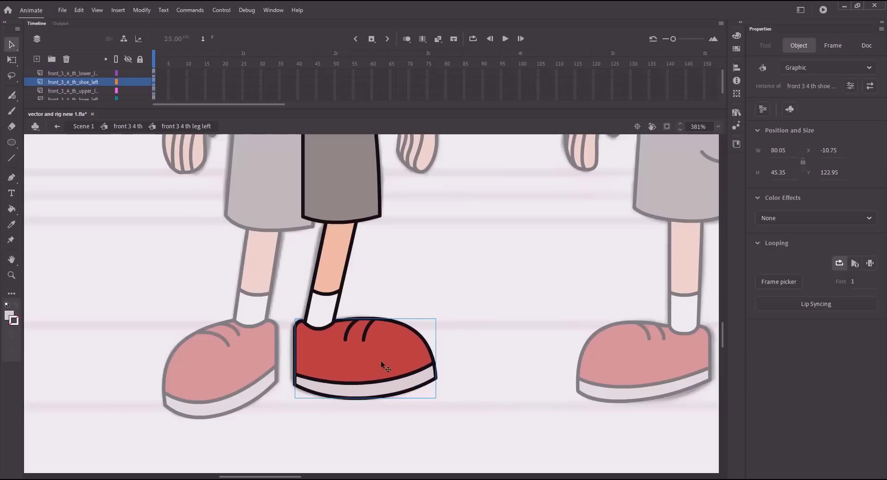
click(415, 301)
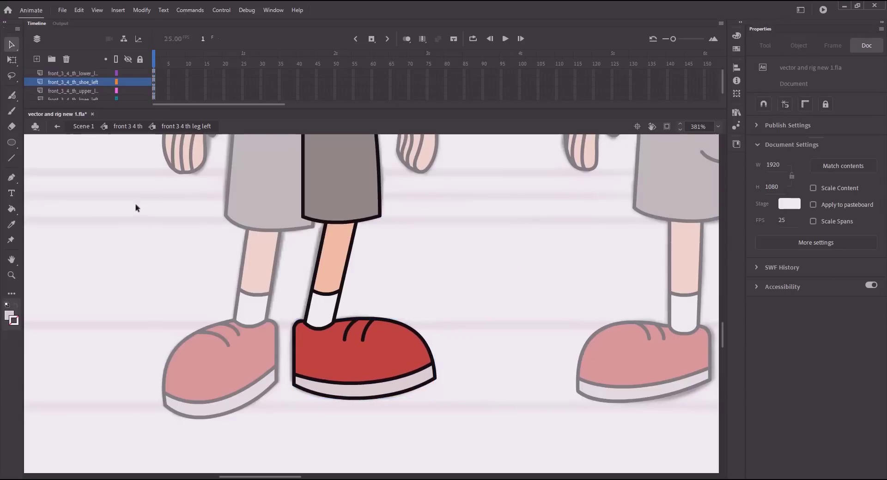
Return to the full three-quarter figure and check the registration points of the head, neck, left hand and left leg instances
key(ctrl+minus)
key(ctrl+minus)
drag(287, 232, 217, 301)
click(127, 126)
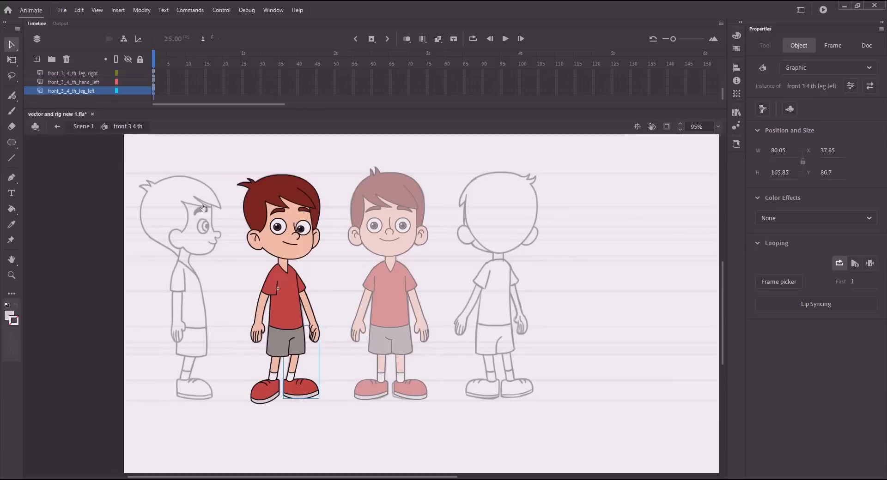
click(272, 241)
click(282, 259)
click(280, 263)
click(280, 259)
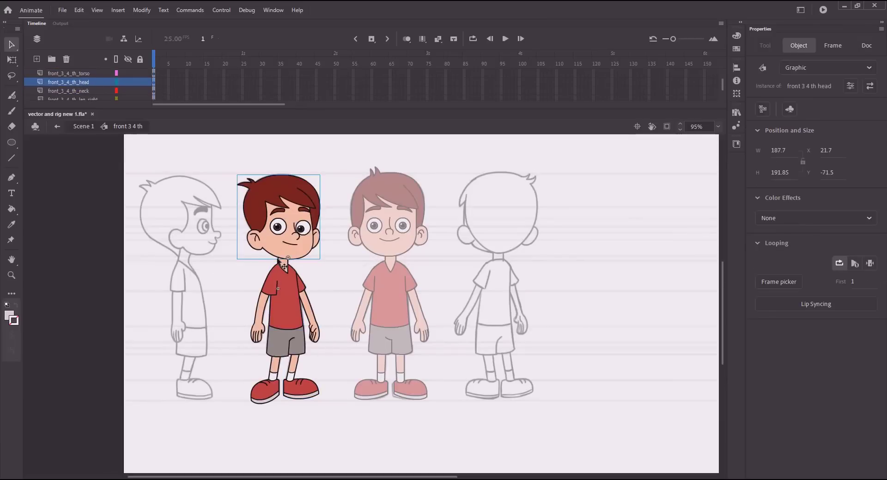
click(266, 266)
click(279, 262)
click(303, 296)
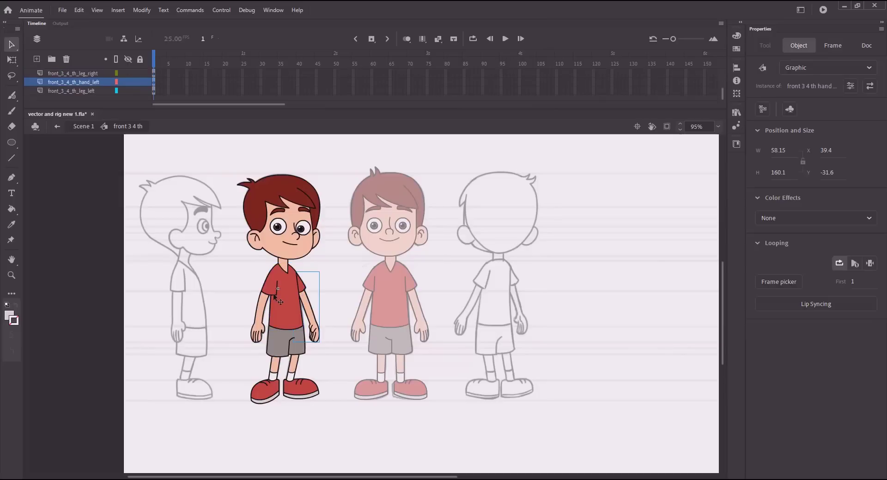
click(302, 347)
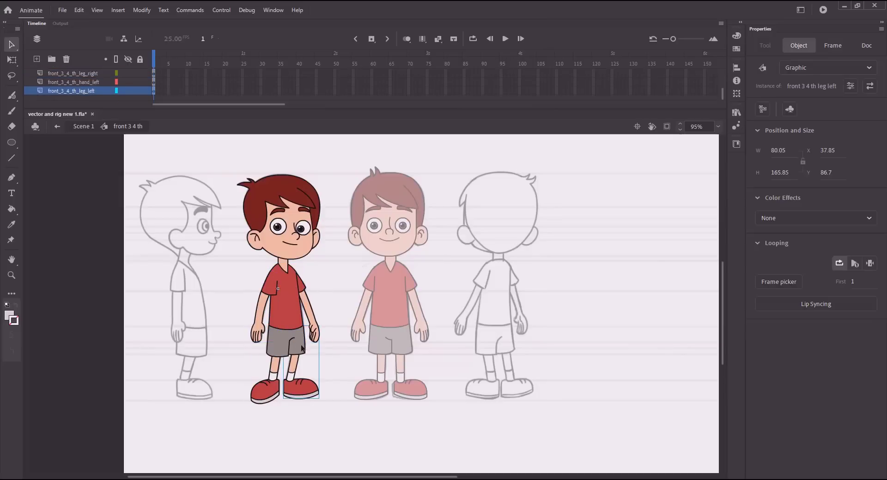